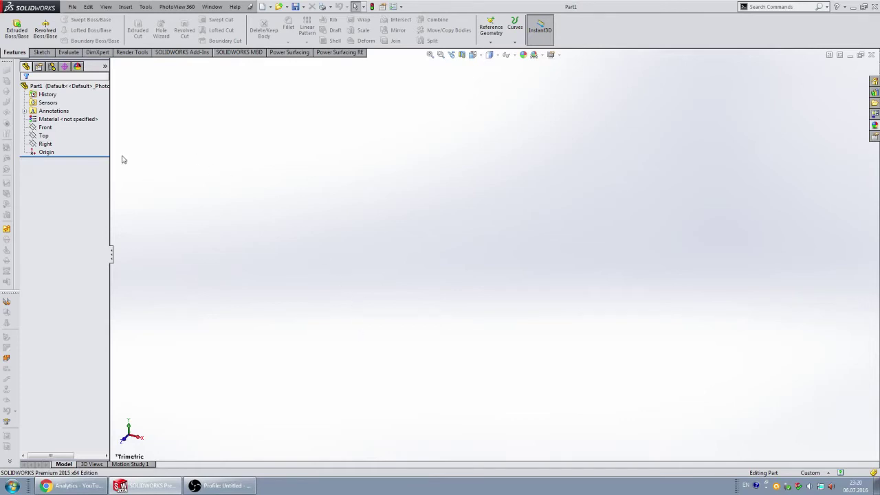
- Select the Right plane, view it face-on, and start a Revolved Boss/Base sketch on it
{"action": "left_click", "coordinate": [46, 143]}
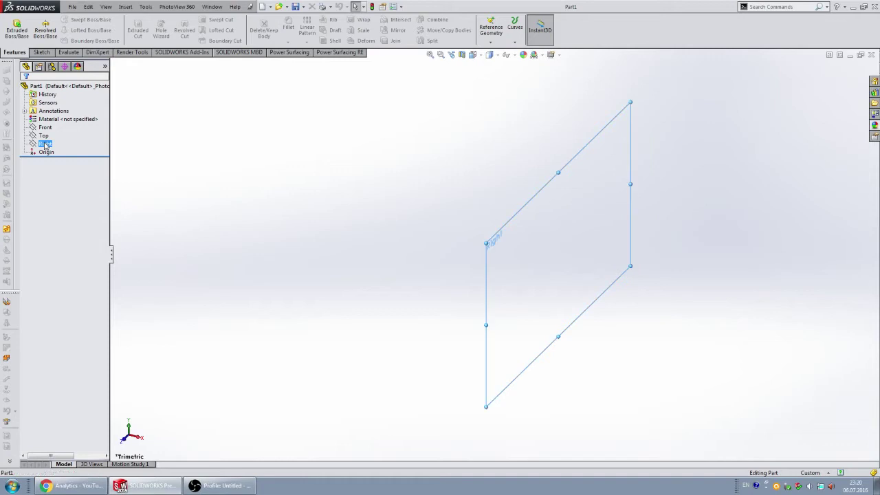
{"action": "left_click", "coordinate": [473, 54]}
{"action": "left_click", "coordinate": [517, 104]}
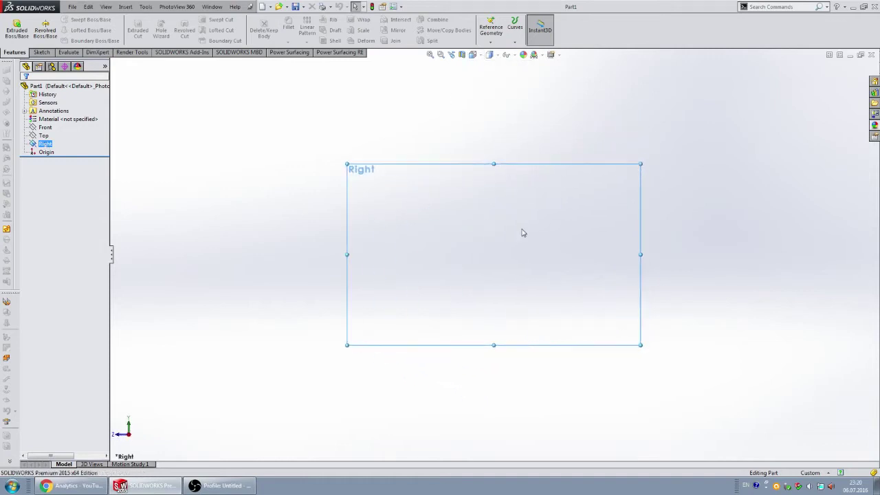
{"action": "left_click", "coordinate": [46, 36]}
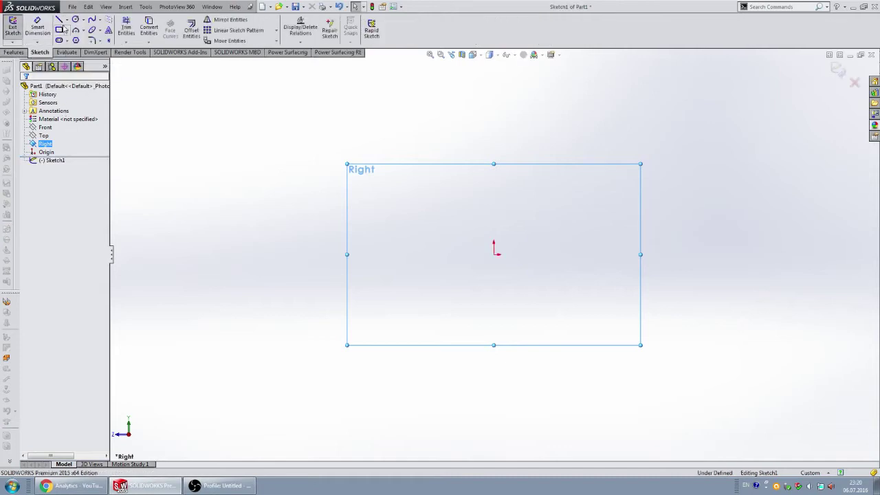
- Draw a vertical construction centerline through the origin
{"action": "left_click", "coordinate": [67, 20]}
{"action": "left_click", "coordinate": [82, 33]}
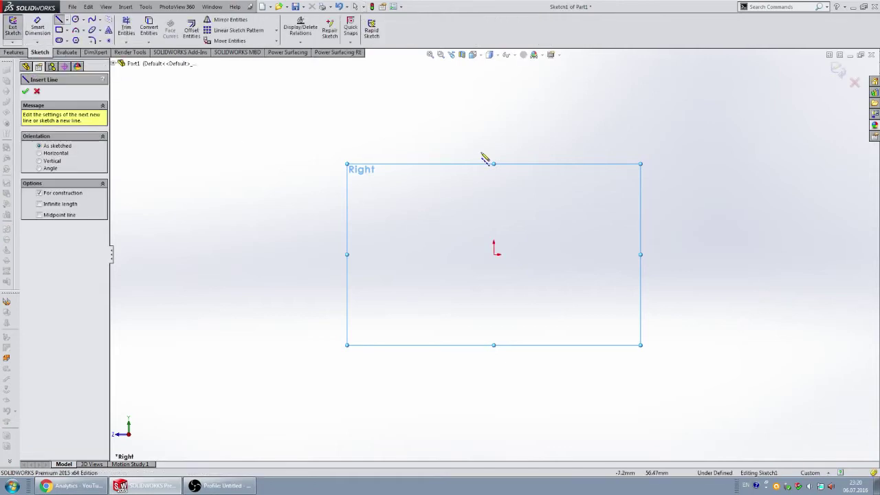
{"action": "left_click_drag", "start_coordinate": [494, 143], "coordinate": [494, 287]}
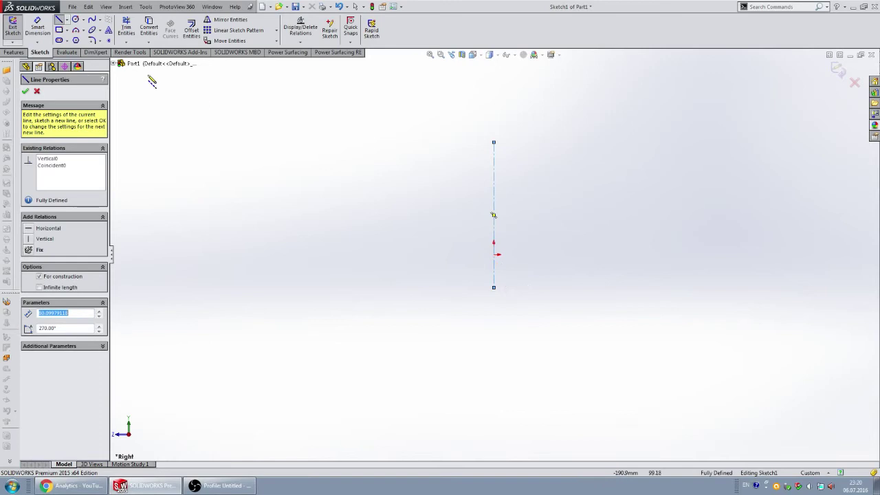
- Draw the horizontal base line, a short vertical end segment and the upper line back to the centerline
{"action": "left_click", "coordinate": [67, 20]}
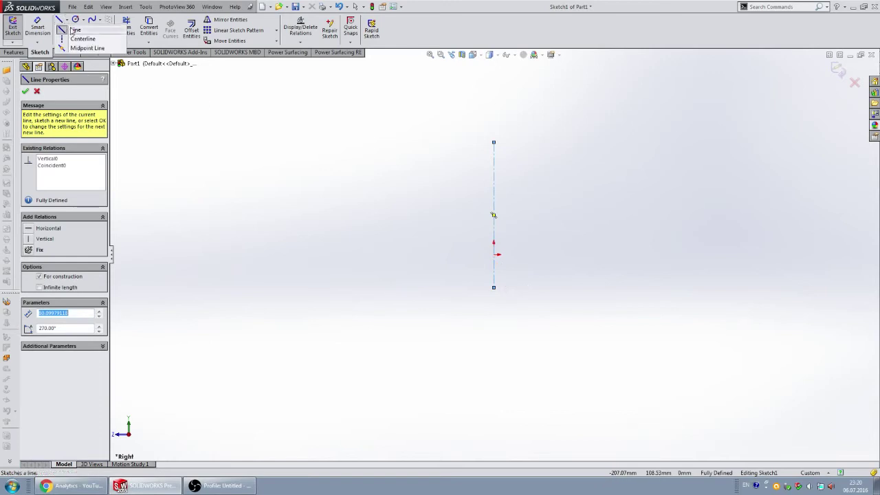
{"action": "left_click", "coordinate": [73, 31]}
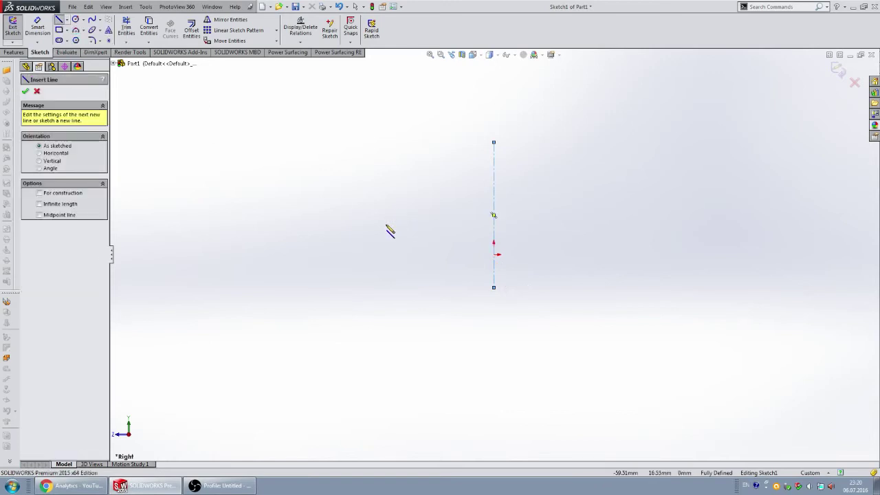
{"action": "scroll", "coordinate": [346, 234], "scroll_direction": "down", "scroll_amount": 1}
{"action": "scroll", "coordinate": [385, 232], "scroll_direction": "down", "scroll_amount": 1}
{"action": "left_click_drag", "start_coordinate": [559, 271], "coordinate": [429, 271]}
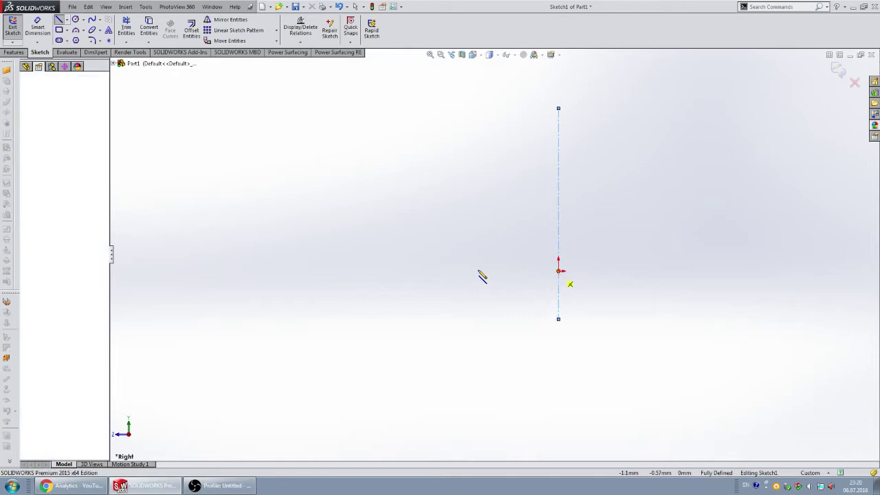
{"action": "scroll", "coordinate": [439, 278], "scroll_direction": "down", "scroll_amount": 3}
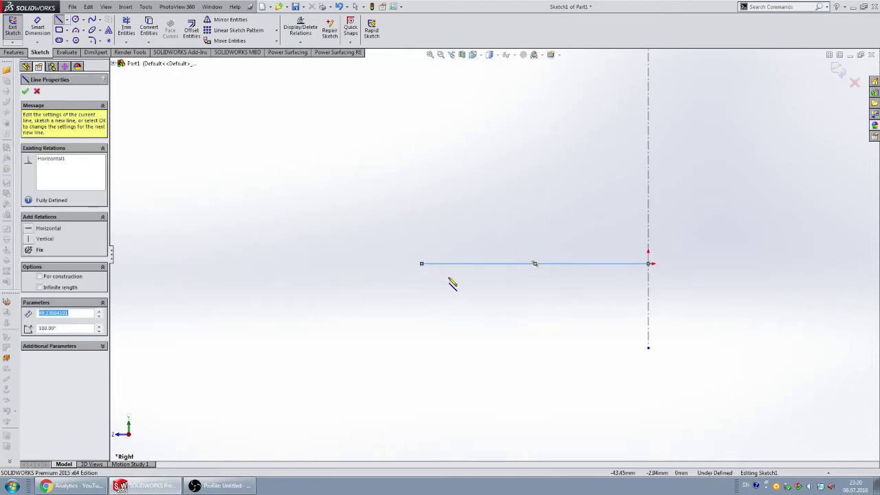
{"action": "left_click", "coordinate": [423, 264]}
{"action": "left_click", "coordinate": [422, 263]}
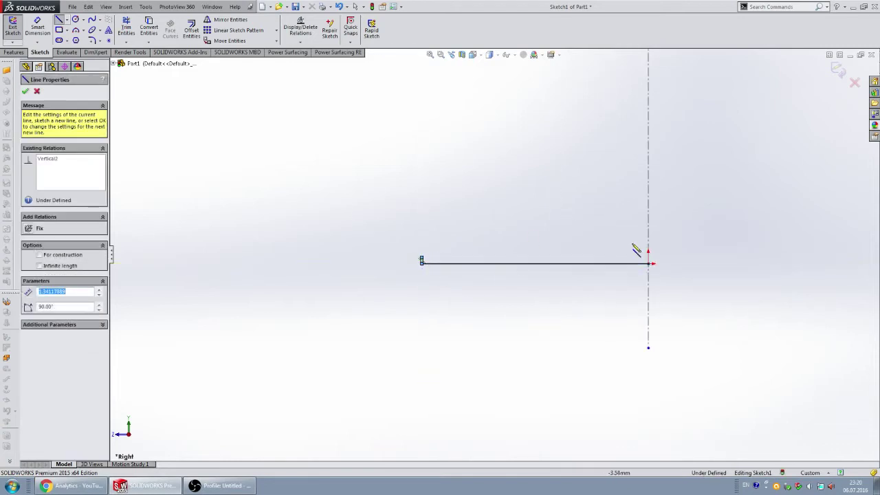
{"action": "left_click", "coordinate": [649, 250]}
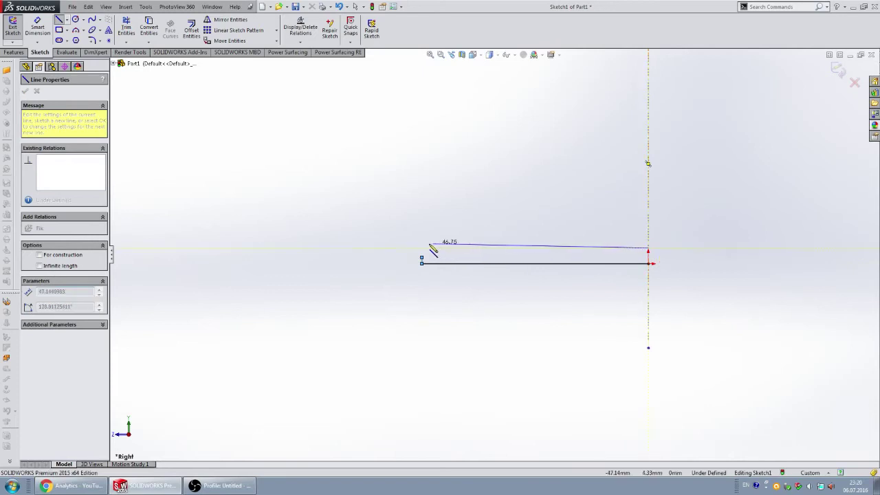
{"action": "left_click", "coordinate": [462, 250]}
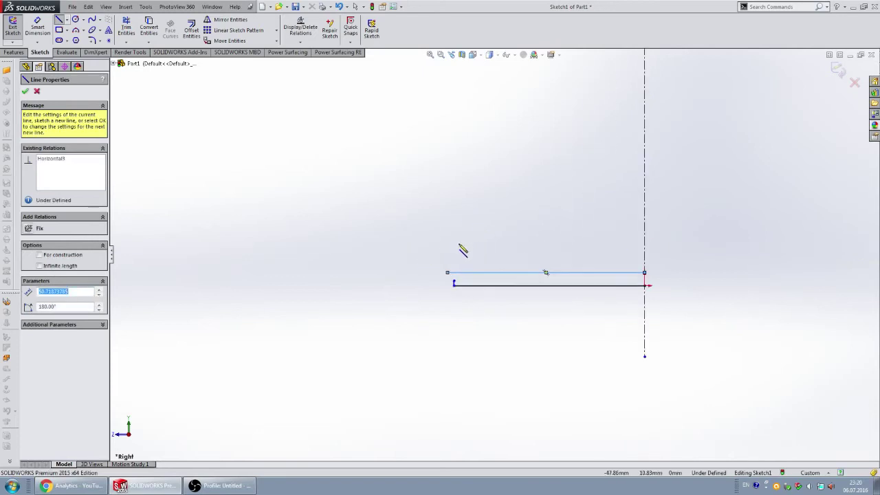
{"action": "scroll", "coordinate": [474, 289], "scroll_direction": "down", "scroll_amount": 2}
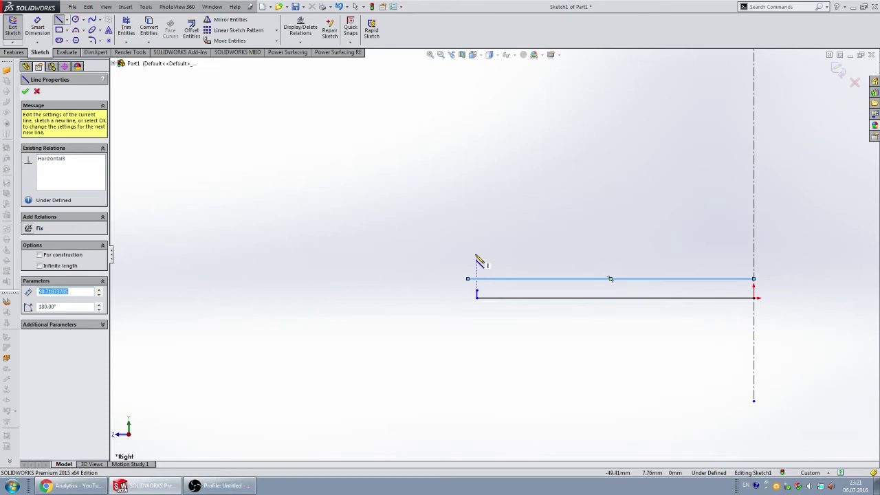
- Draw the short vertical and horizontal rim segments
{"action": "left_click", "coordinate": [277, 166]}
{"action": "double_click", "coordinate": [276, 179]}
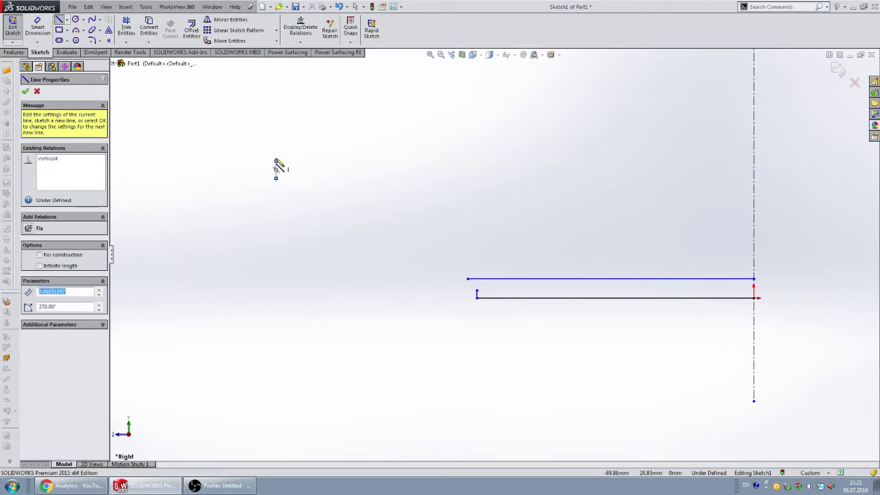
{"action": "left_click", "coordinate": [275, 161]}
{"action": "double_click", "coordinate": [288, 161]}
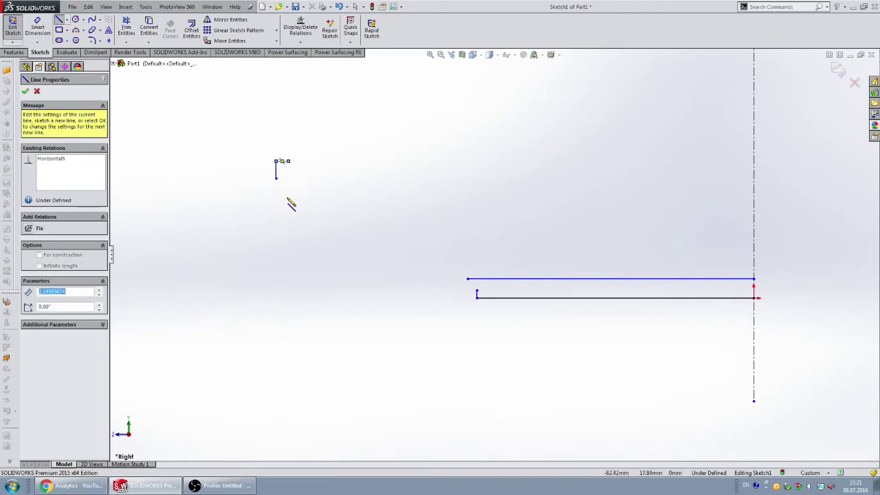
{"action": "left_click", "coordinate": [76, 30]}
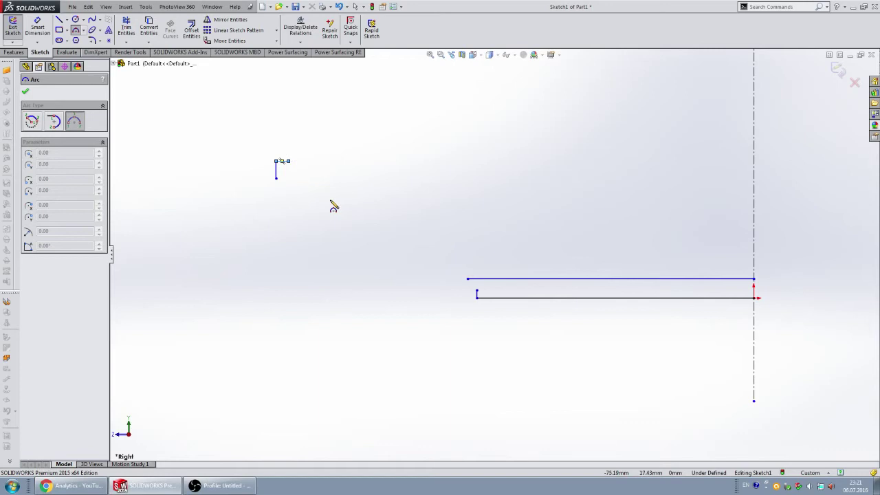
- Draw outer and inner three-point arcs from the rim endpoints to the upper and lower base line ends
{"action": "left_click", "coordinate": [288, 161]}
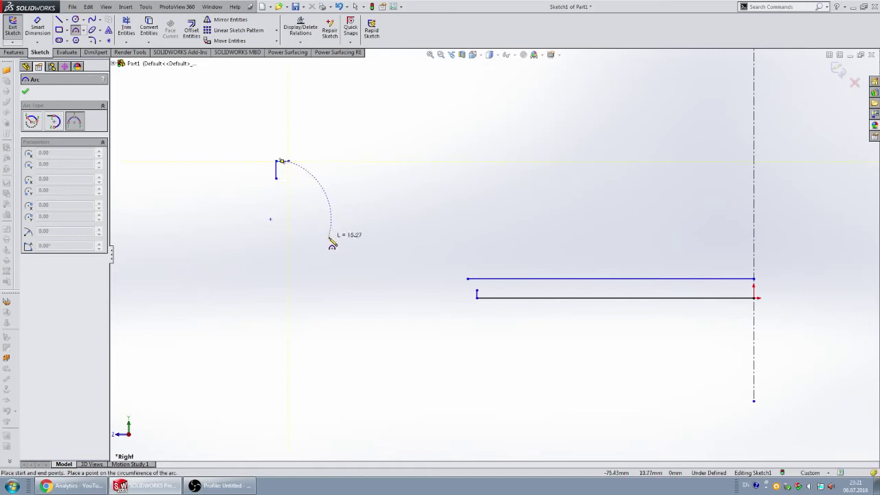
{"action": "left_click", "coordinate": [467, 279]}
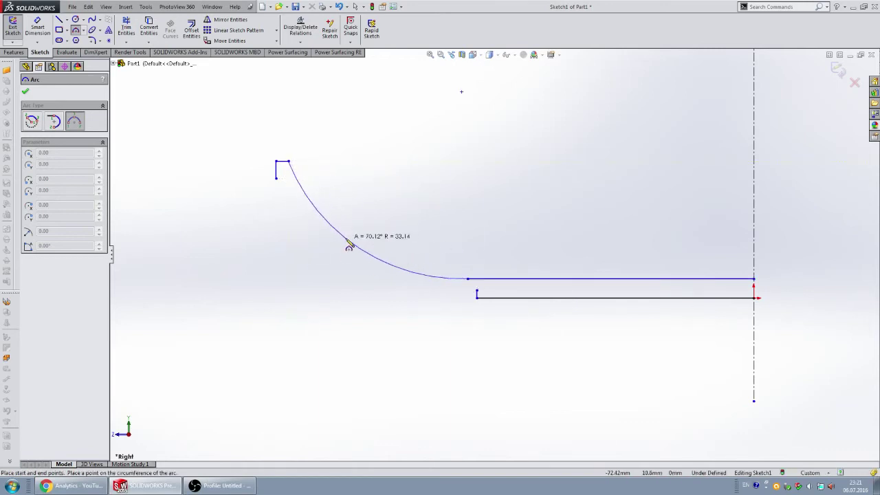
{"action": "left_click", "coordinate": [353, 243]}
{"action": "left_click", "coordinate": [276, 178]}
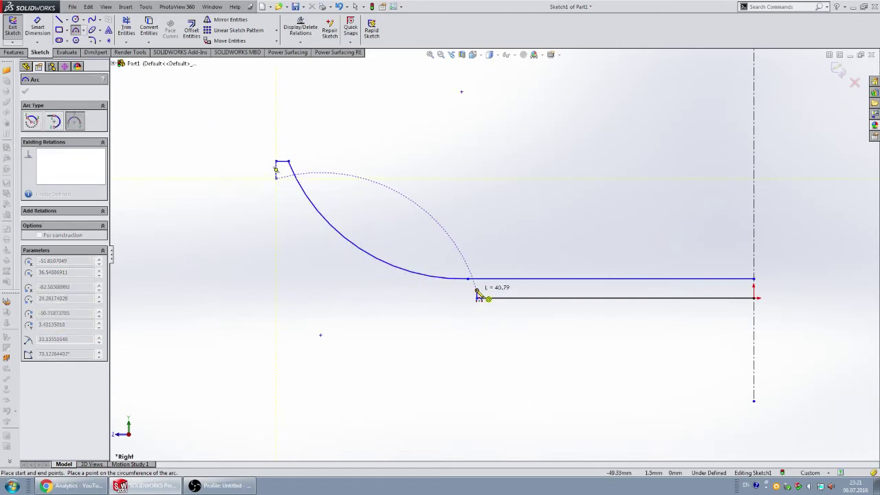
{"action": "left_click", "coordinate": [477, 294]}
{"action": "left_click", "coordinate": [359, 273]}
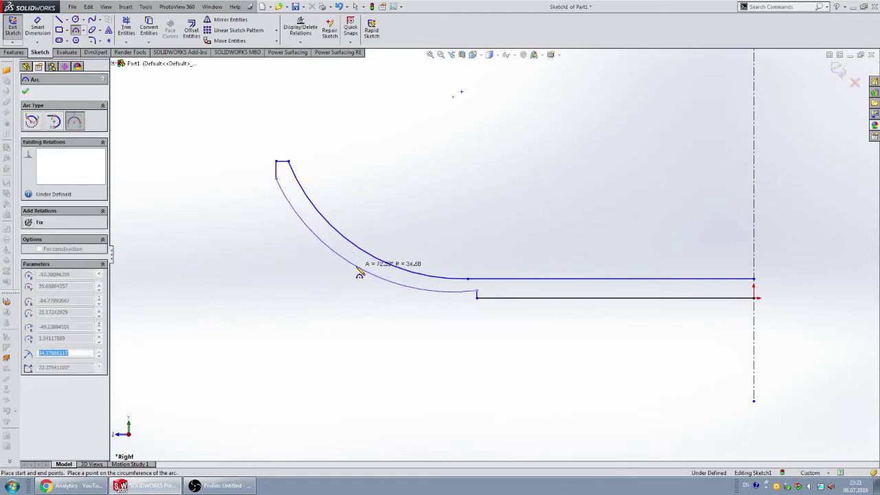
{"action": "scroll", "coordinate": [437, 231], "scroll_direction": "up", "scroll_amount": 3}
{"action": "scroll", "coordinate": [595, 265], "scroll_direction": "down", "scroll_amount": 2}
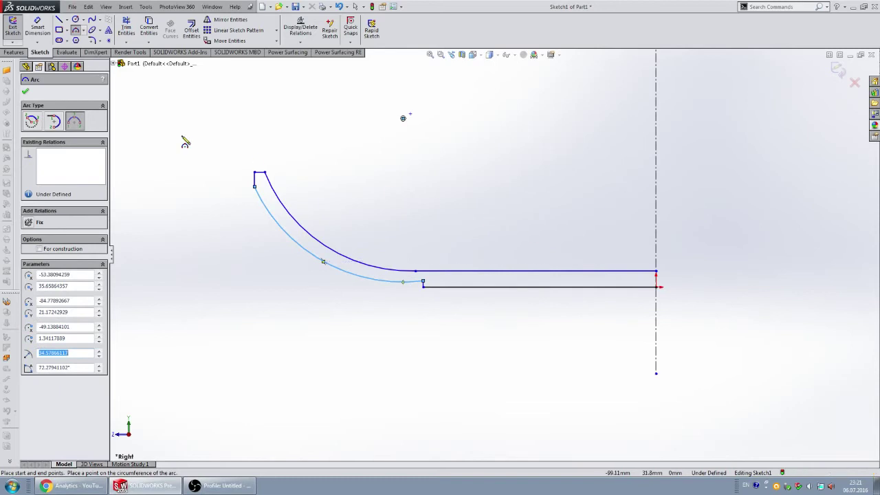
{"action": "left_click", "coordinate": [26, 91]}
{"action": "left_click", "coordinate": [225, 137]}
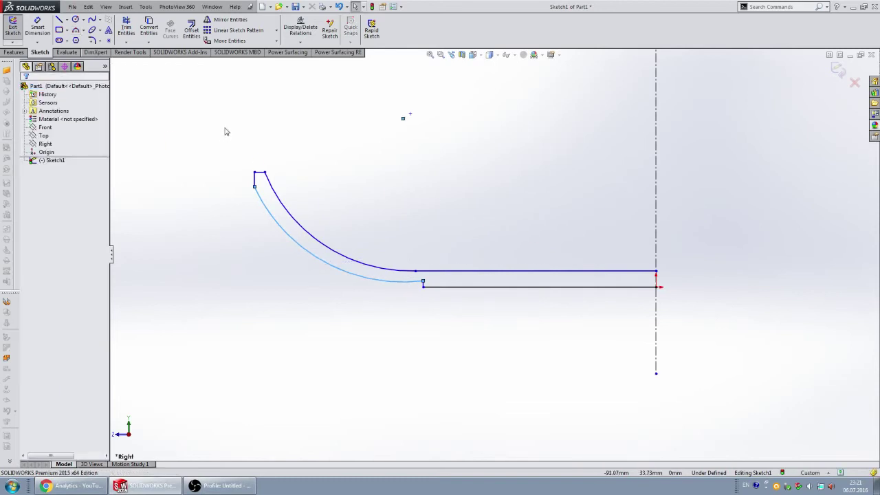
{"action": "left_click", "coordinate": [37, 28]}
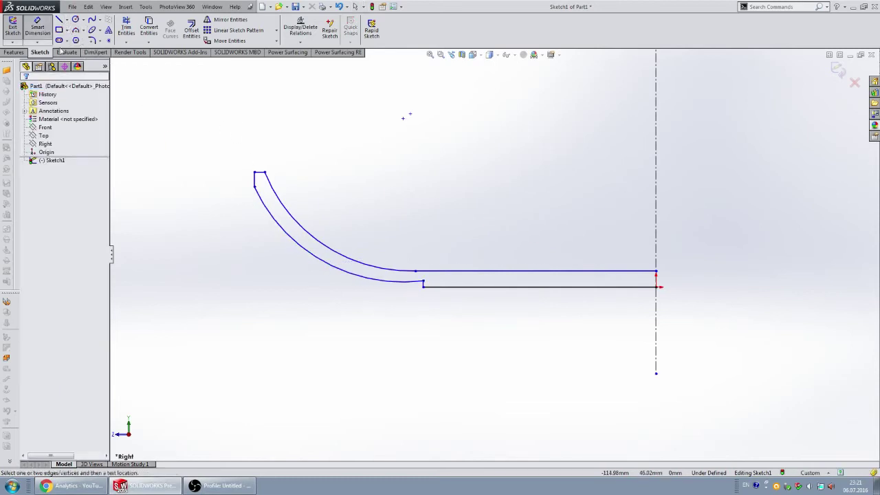
- Dimension the lower wall arc to a 100 mm radius
{"action": "left_click", "coordinate": [321, 263]}
{"action": "left_click", "coordinate": [255, 296]}
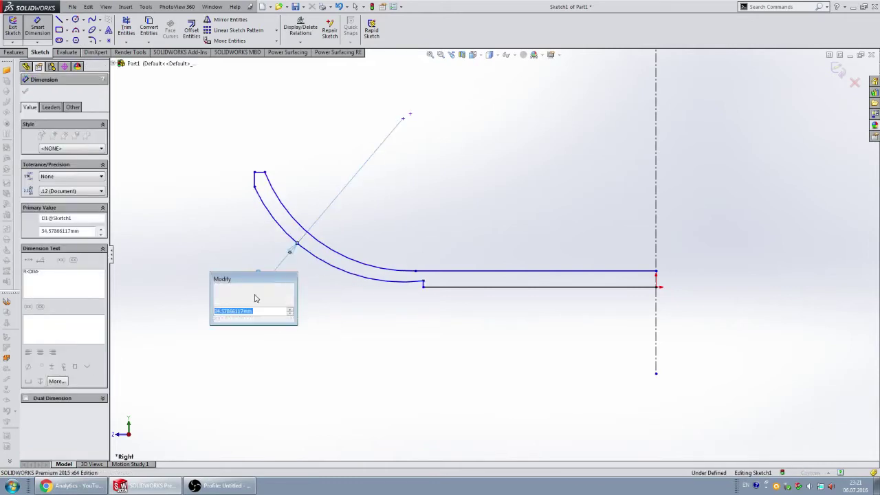
{"action": "type", "text": "100"}
{"action": "key", "text": "Return"}
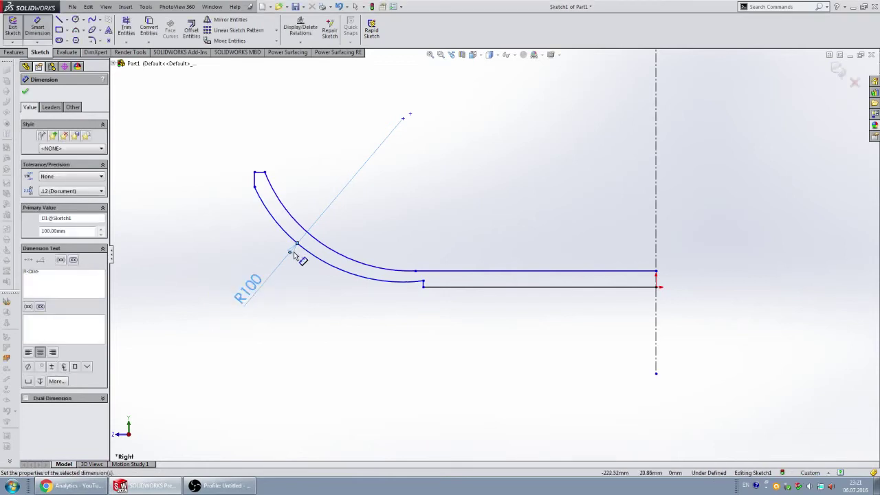
{"action": "left_click", "coordinate": [408, 199]}
{"action": "scroll", "coordinate": [413, 206], "scroll_direction": "down", "scroll_amount": 4}
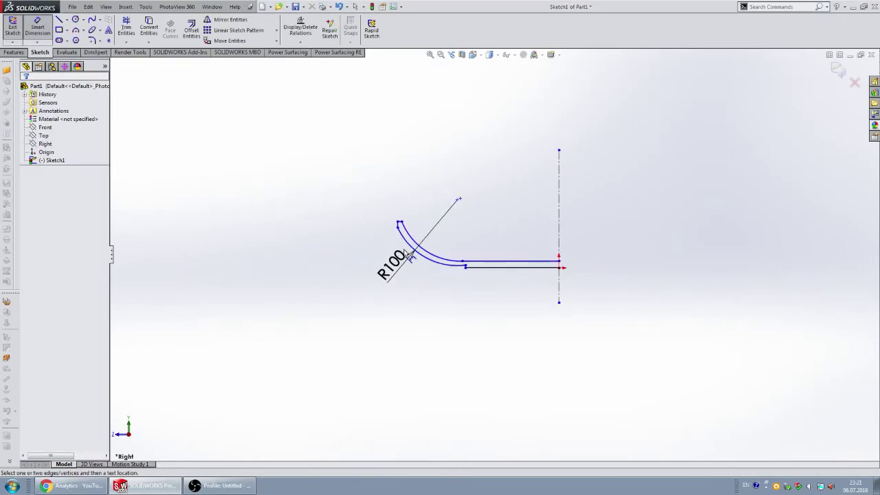
{"action": "scroll", "coordinate": [482, 234], "scroll_direction": "up", "scroll_amount": 3}
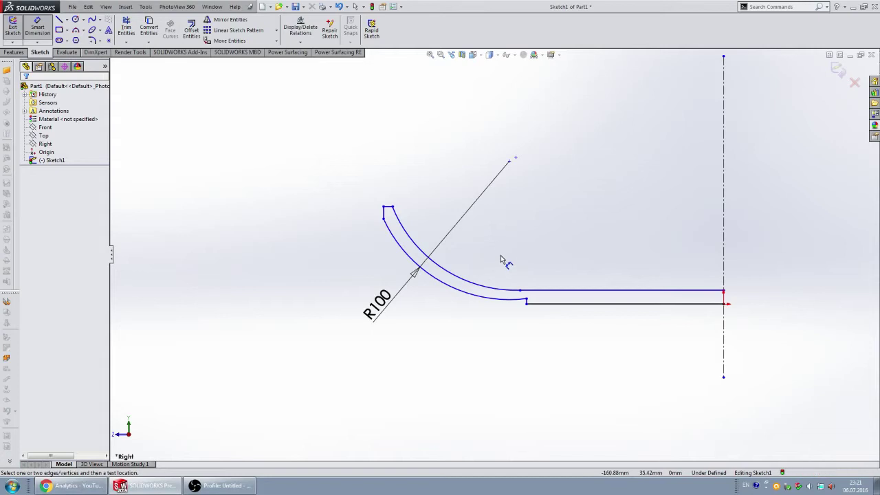
- Dimension the short rim line to 5 mm and the short end line to 1 mm
{"action": "left_click", "coordinate": [385, 214]}
{"action": "left_click", "coordinate": [352, 214]}
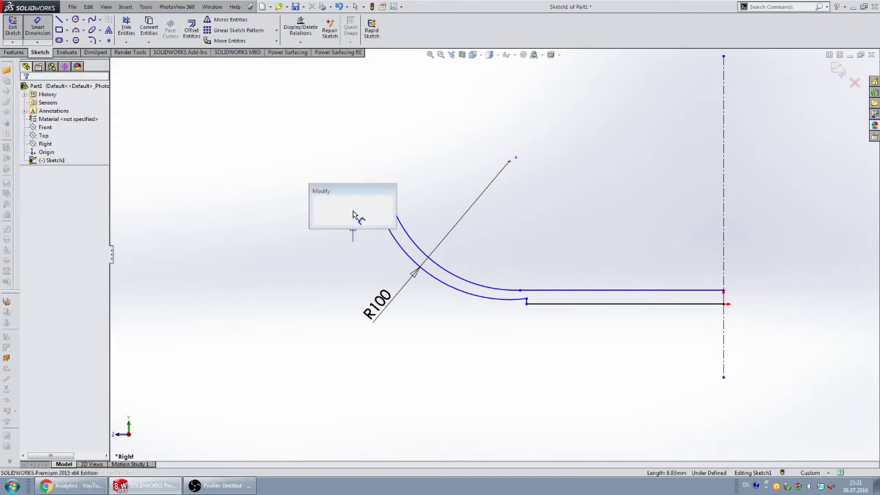
{"action": "type", "text": "5"}
{"action": "key", "text": "Return"}
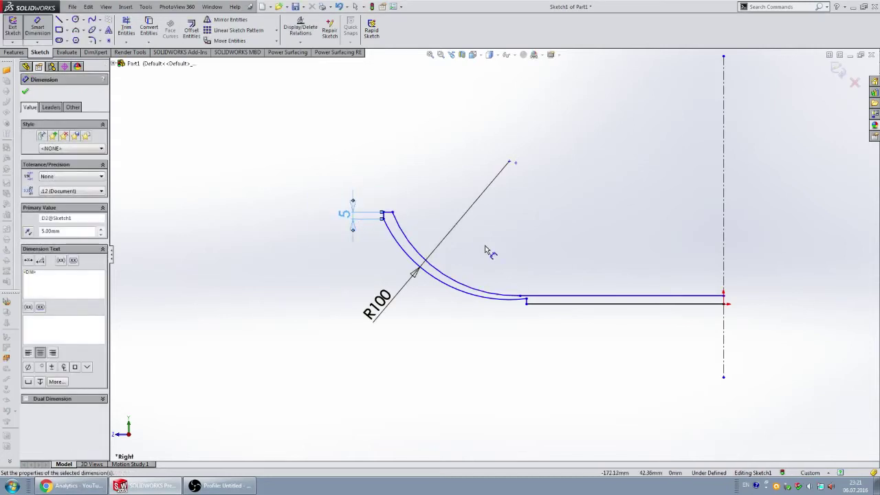
{"action": "scroll", "coordinate": [495, 258], "scroll_direction": "up", "scroll_amount": 2}
{"action": "scroll", "coordinate": [509, 272], "scroll_direction": "down", "scroll_amount": 2}
{"action": "scroll", "coordinate": [626, 332], "scroll_direction": "up", "scroll_amount": 2}
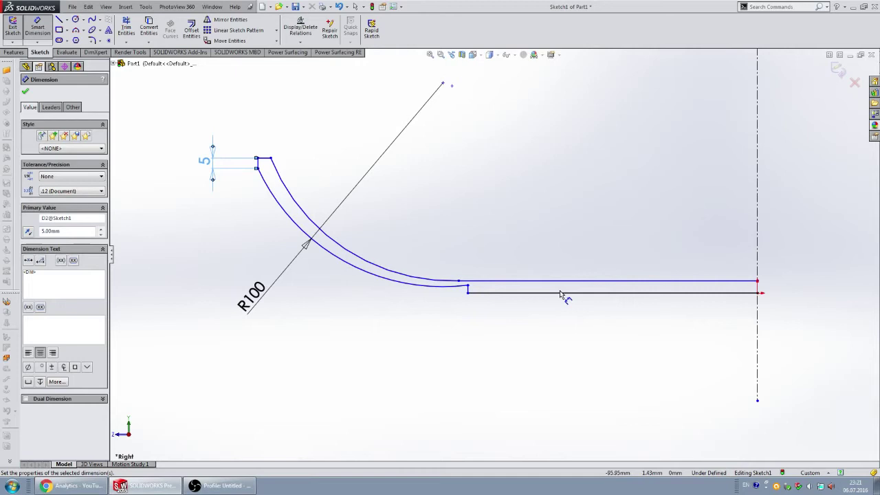
{"action": "left_click", "coordinate": [469, 290]}
{"action": "left_click", "coordinate": [430, 316]}
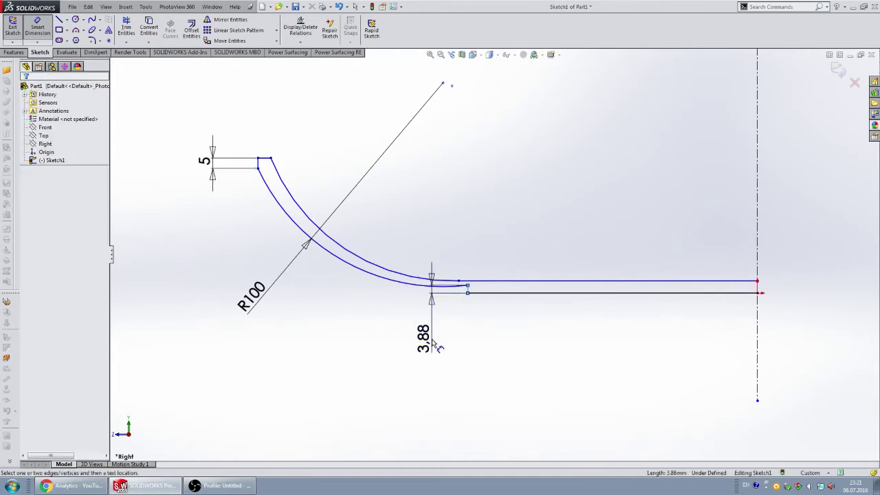
{"action": "type", "text": "1.00mm"}
{"action": "key", "text": "Return"}
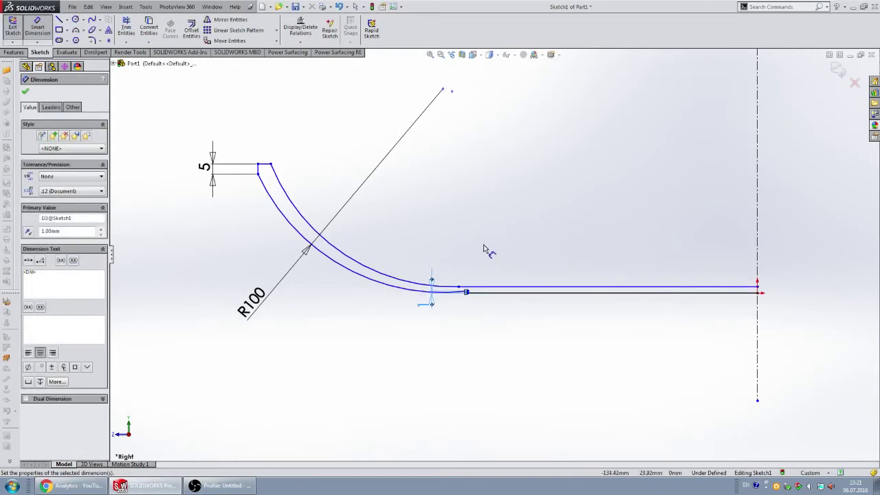
- Set the base thickness between the two parallel base lines to 3 mm
{"action": "left_click", "coordinate": [516, 200]}
{"action": "left_click", "coordinate": [696, 287]}
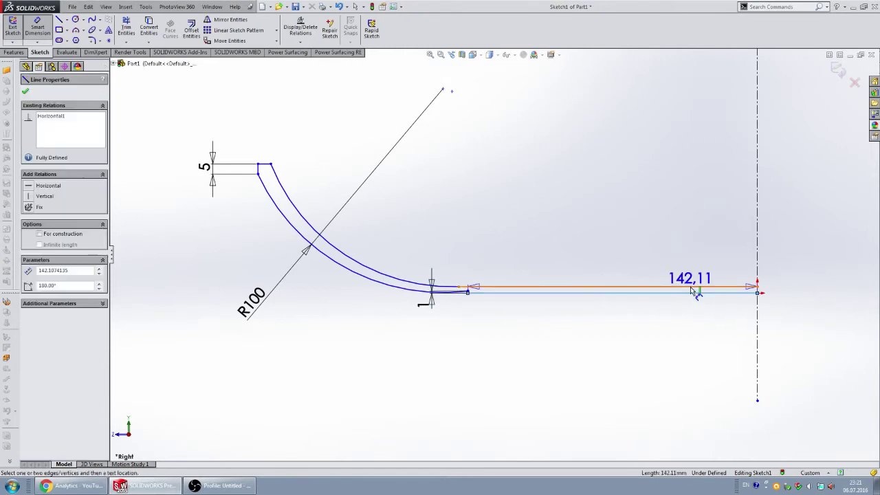
{"action": "left_click", "coordinate": [693, 293]}
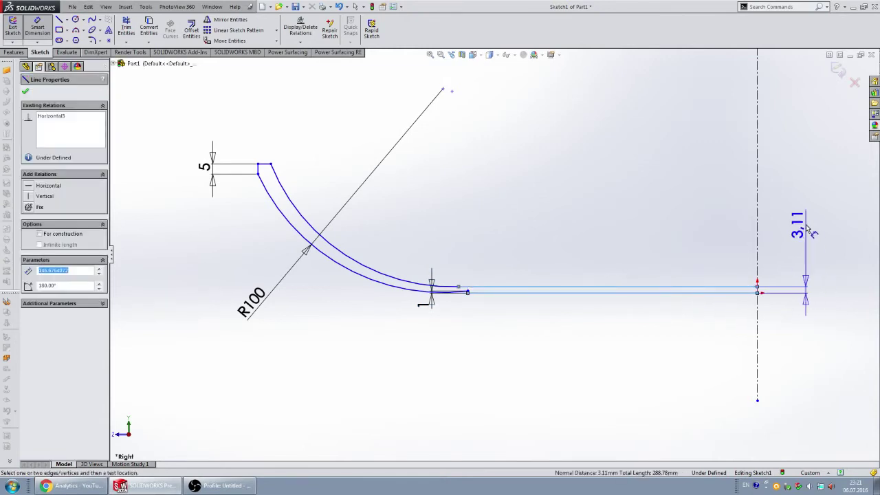
{"action": "left_click", "coordinate": [806, 224]}
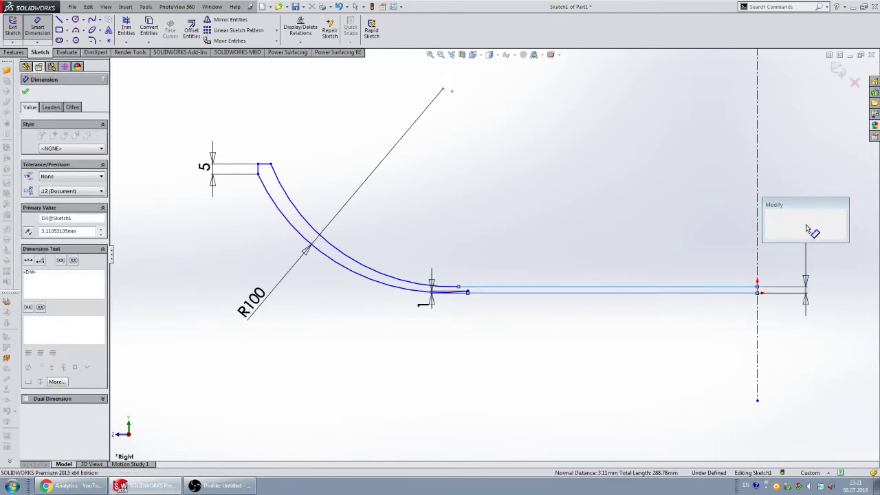
{"action": "type", "text": "3"}
{"action": "key", "text": "Return"}
{"action": "left_click", "coordinate": [550, 183]}
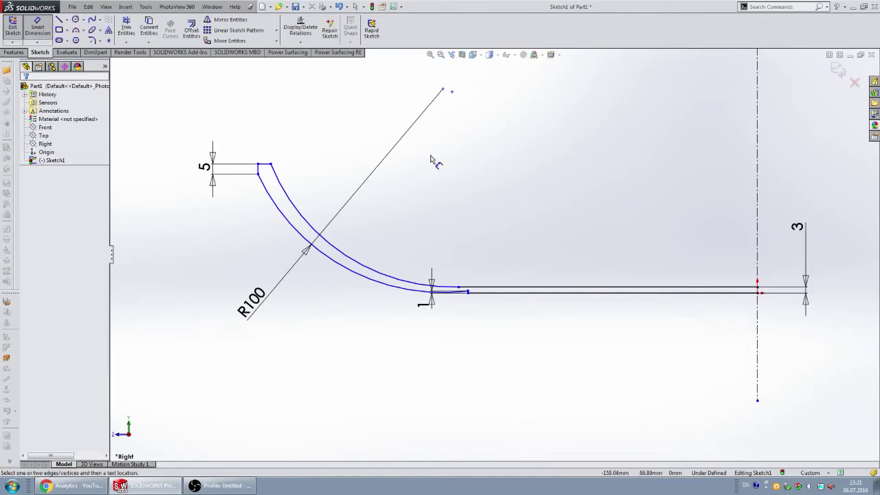
- Dimension the upper rim line across the centerline as a 400 diameter
{"action": "left_click", "coordinate": [260, 172]}
{"action": "scroll", "coordinate": [482, 206], "scroll_direction": "down", "scroll_amount": 3}
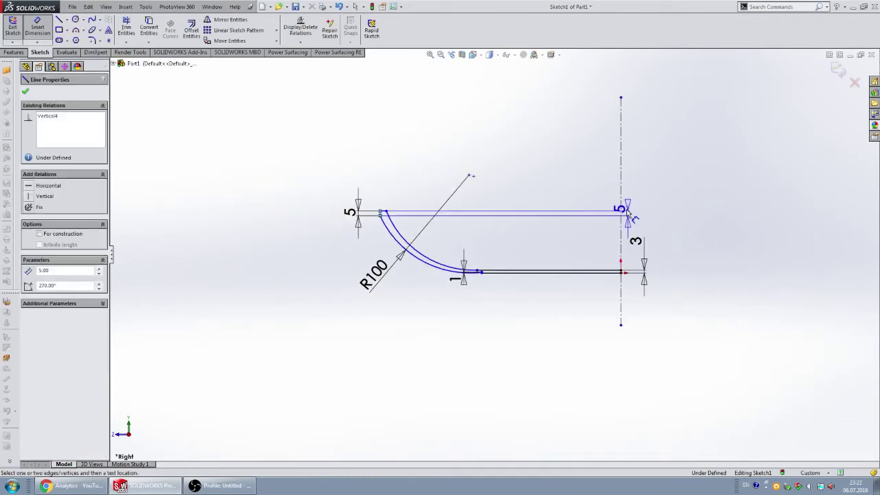
{"action": "left_click", "coordinate": [621, 206]}
{"action": "left_click", "coordinate": [657, 129]}
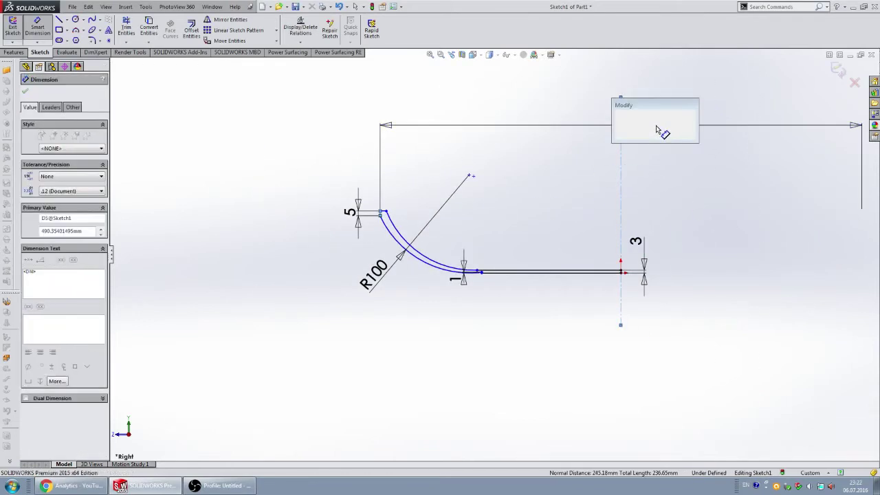
{"action": "type", "text": "400"}
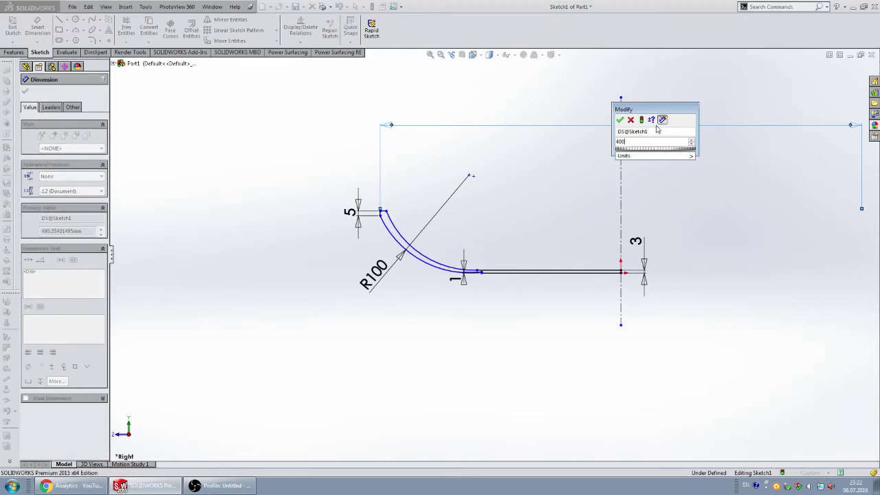
{"action": "key", "text": "Return"}
{"action": "scroll", "coordinate": [531, 261], "scroll_direction": "up", "scroll_amount": 2}
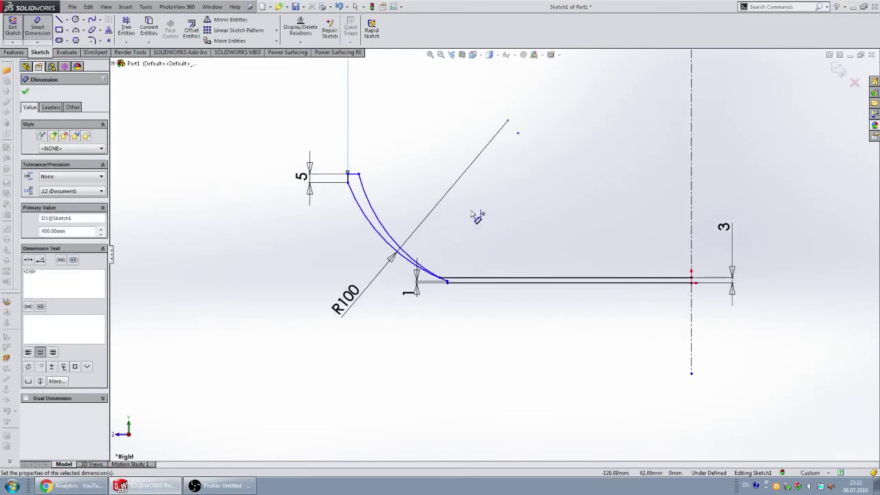
{"action": "scroll", "coordinate": [473, 214], "scroll_direction": "up", "scroll_amount": 2}
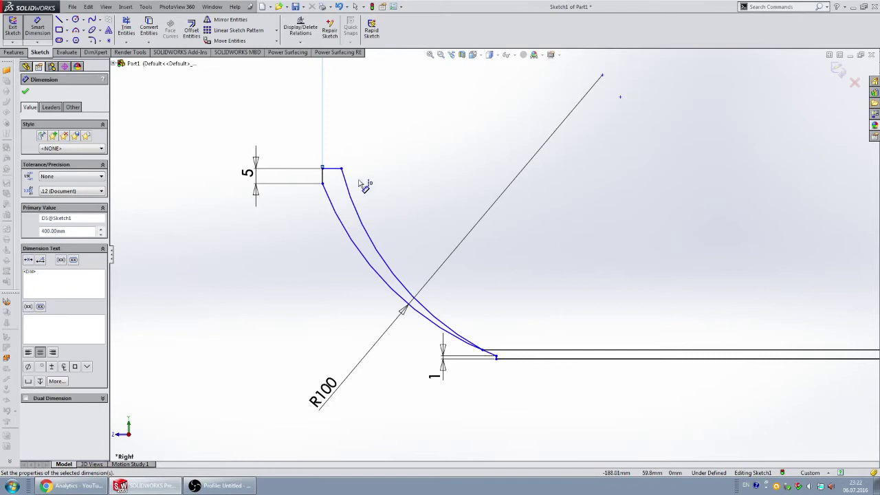
- Set the pan height from the top rim line to the bottom line to 80 mm
{"action": "left_click", "coordinate": [337, 170]}
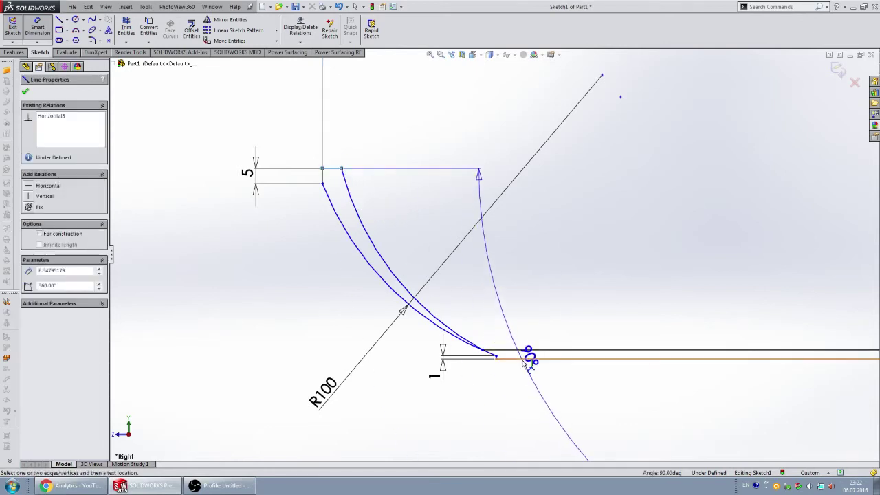
{"action": "left_click", "coordinate": [524, 358]}
{"action": "left_click", "coordinate": [184, 278]}
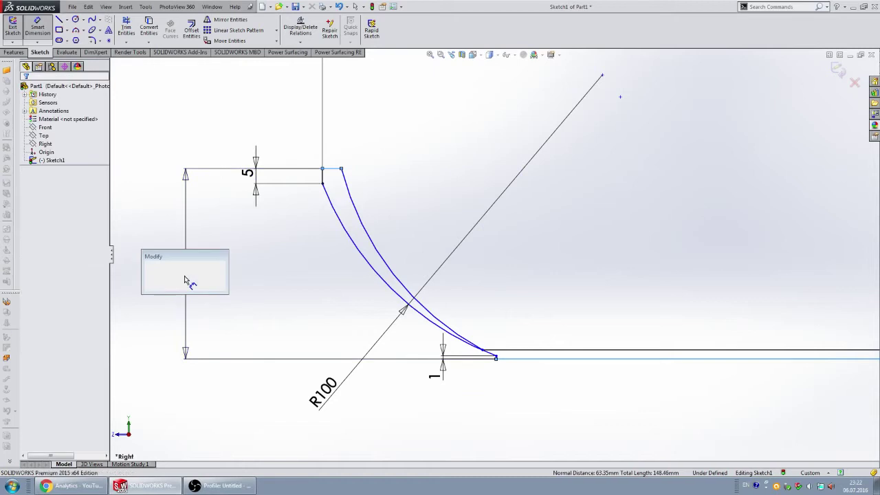
{"action": "type", "text": "80"}
{"action": "key", "text": "Return"}
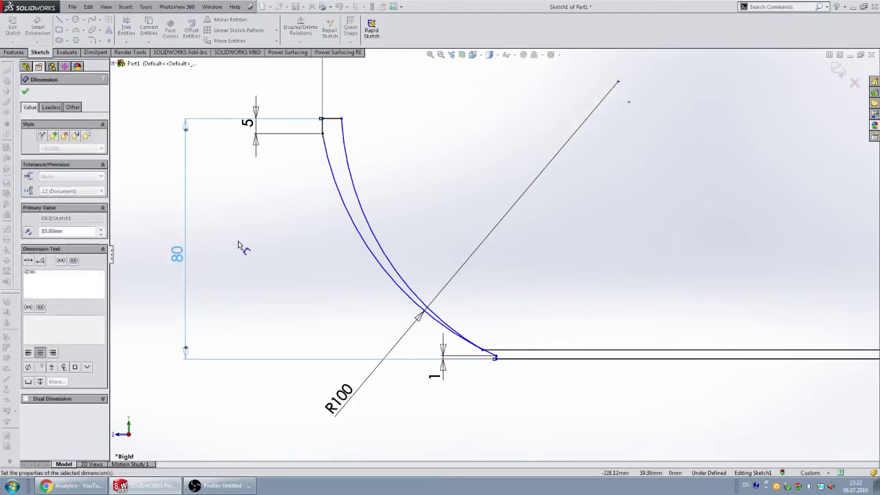
{"action": "scroll", "coordinate": [528, 287], "scroll_direction": "down", "scroll_amount": 1}
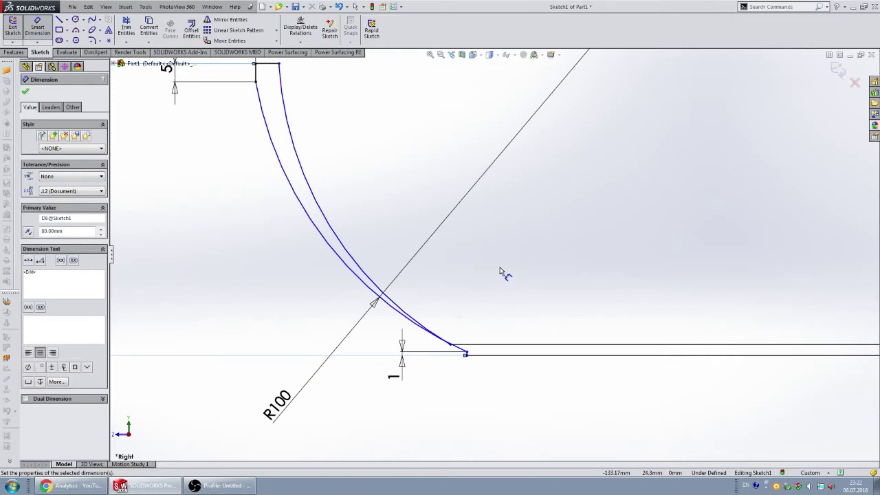
{"action": "scroll", "coordinate": [500, 270], "scroll_direction": "up", "scroll_amount": 2}
{"action": "scroll", "coordinate": [539, 352], "scroll_direction": "down", "scroll_amount": 2}
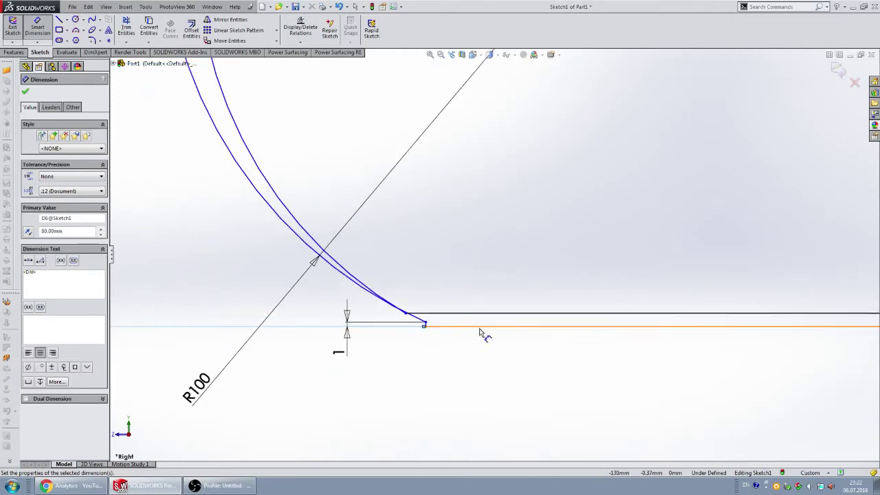
{"action": "scroll", "coordinate": [481, 335], "scroll_direction": "down", "scroll_amount": 1}
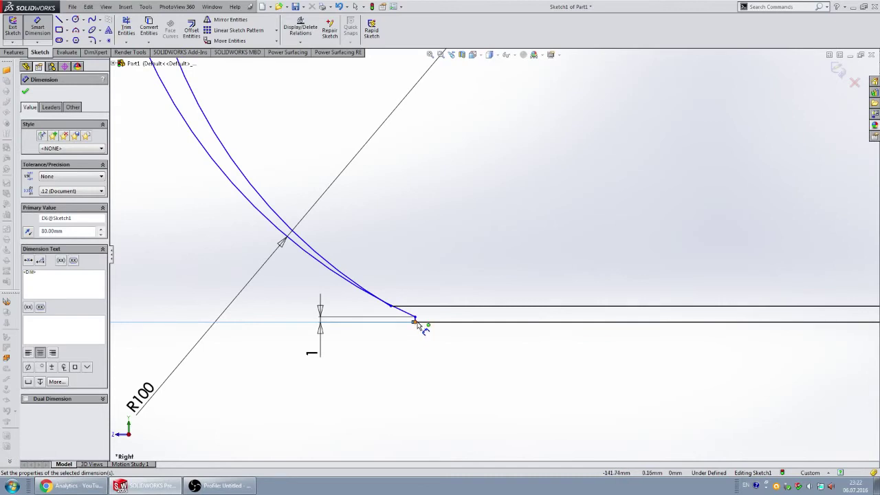
- Dimension the lower arc endpoint 250 mm horizontally from the centerline
{"action": "left_click", "coordinate": [415, 320]}
{"action": "scroll", "coordinate": [566, 299], "scroll_direction": "up", "scroll_amount": 2}
{"action": "scroll", "coordinate": [726, 279], "scroll_direction": "up", "scroll_amount": 1}
{"action": "left_click", "coordinate": [722, 297]}
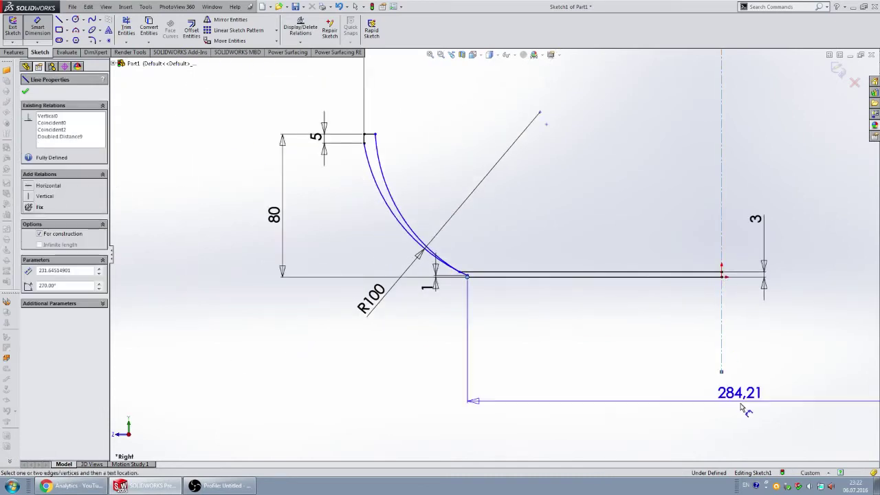
{"action": "left_click", "coordinate": [750, 415]}
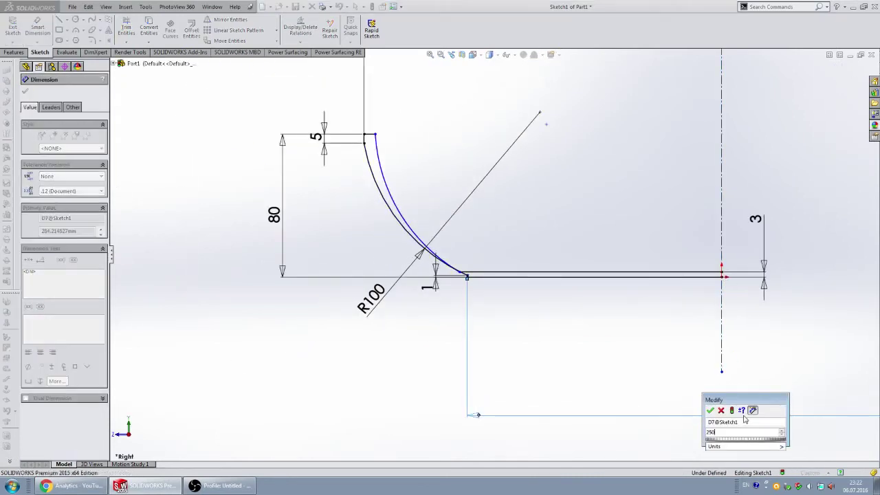
{"action": "type", "text": "250"}
{"action": "key", "text": "Return"}
{"action": "scroll", "coordinate": [480, 257], "scroll_direction": "down", "scroll_amount": 2}
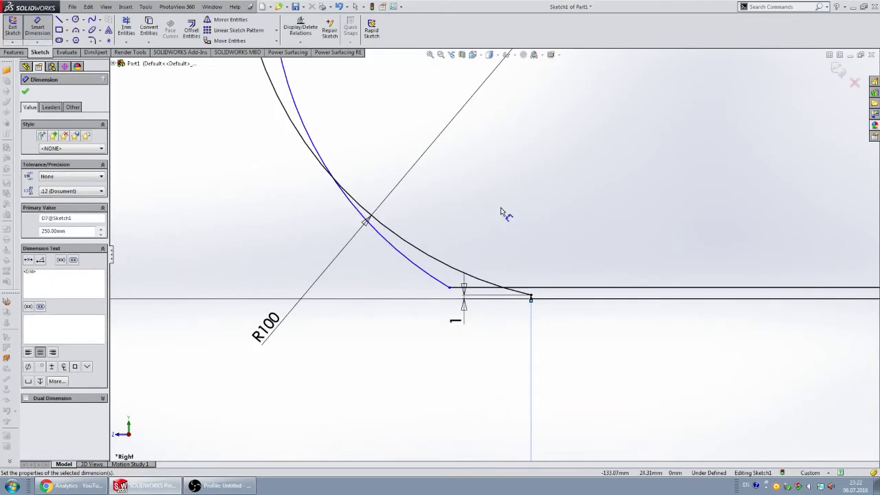
{"action": "scroll", "coordinate": [494, 254], "scroll_direction": "up", "scroll_amount": 2}
{"action": "key", "text": "Escape"}
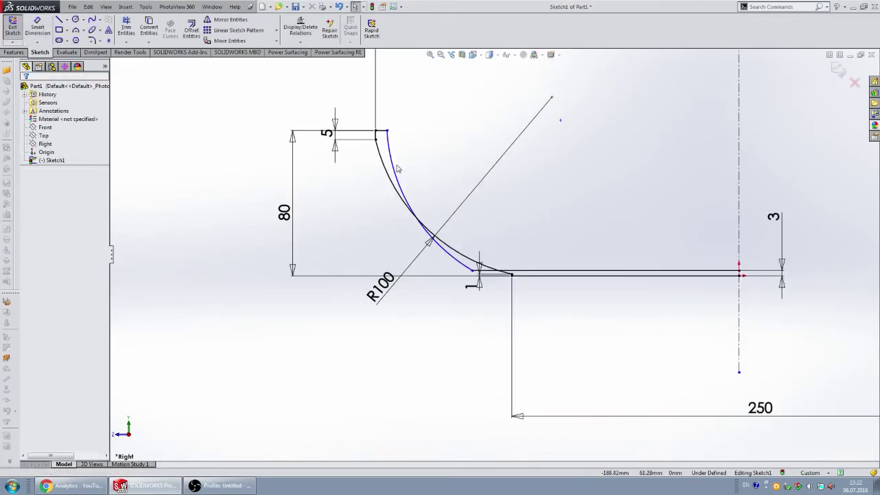
- Make the two wall arcs concentric
{"action": "left_click", "coordinate": [395, 168]}
{"action": "left_click", "coordinate": [385, 175], "text": "ctrl"}
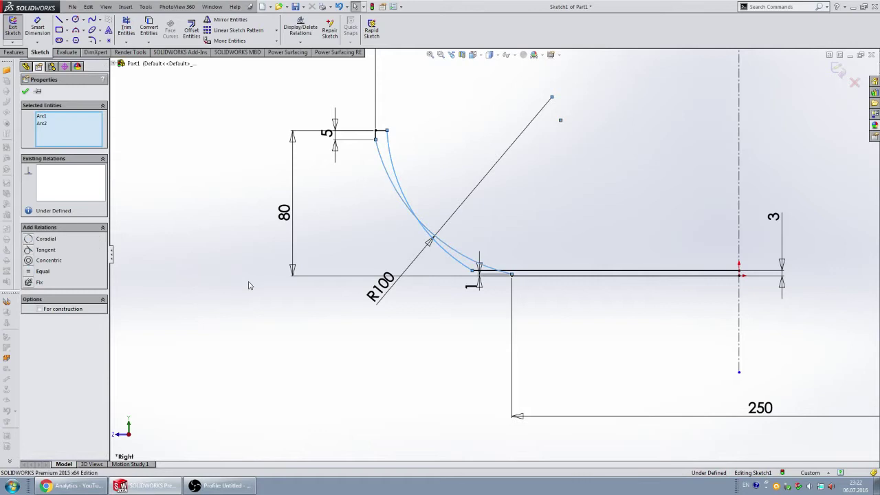
{"action": "left_click", "coordinate": [31, 261]}
{"action": "left_click", "coordinate": [446, 342]}
{"action": "scroll", "coordinate": [535, 261], "scroll_direction": "down", "scroll_amount": 2}
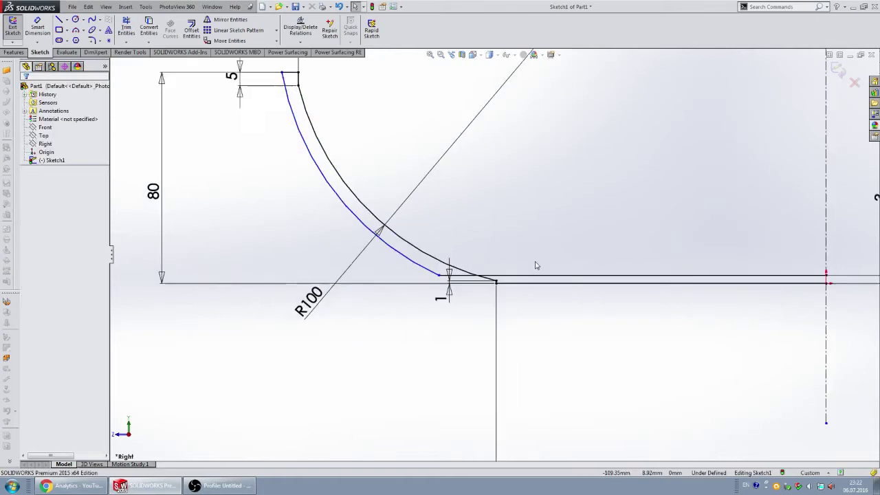
{"action": "scroll", "coordinate": [433, 275], "scroll_direction": "down", "scroll_amount": 3}
{"action": "scroll", "coordinate": [463, 183], "scroll_direction": "up", "scroll_amount": 4}
{"action": "scroll", "coordinate": [405, 148], "scroll_direction": "down", "scroll_amount": 2}
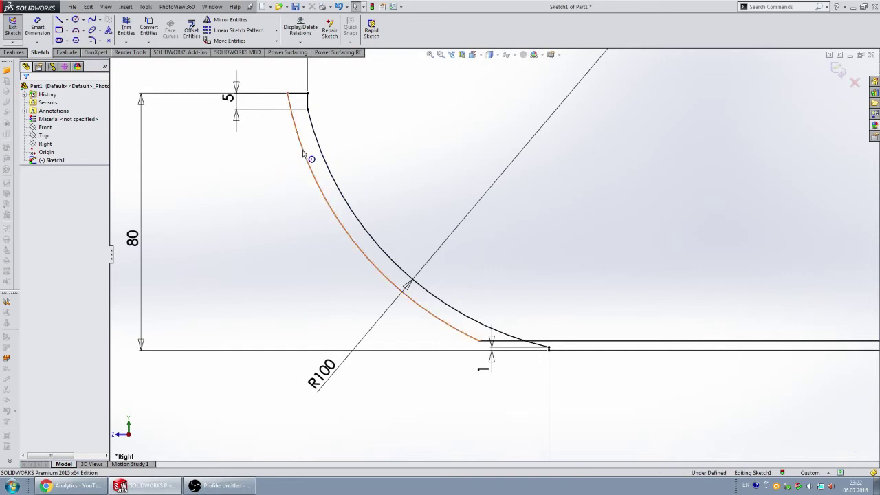
- Drag the inner arc's end onto the upper base line so it runs parallel to the R100 arc
{"action": "left_click", "coordinate": [351, 154]}
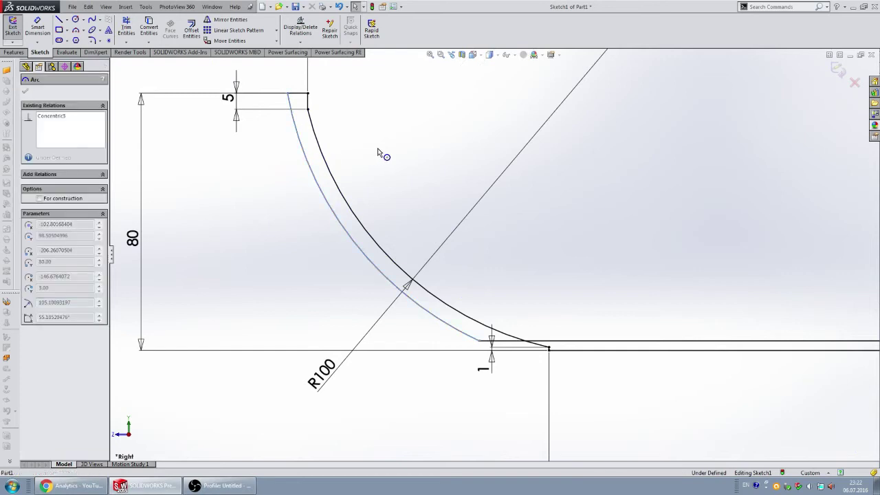
{"action": "key", "text": "Escape"}
{"action": "left_click", "coordinate": [289, 95]}
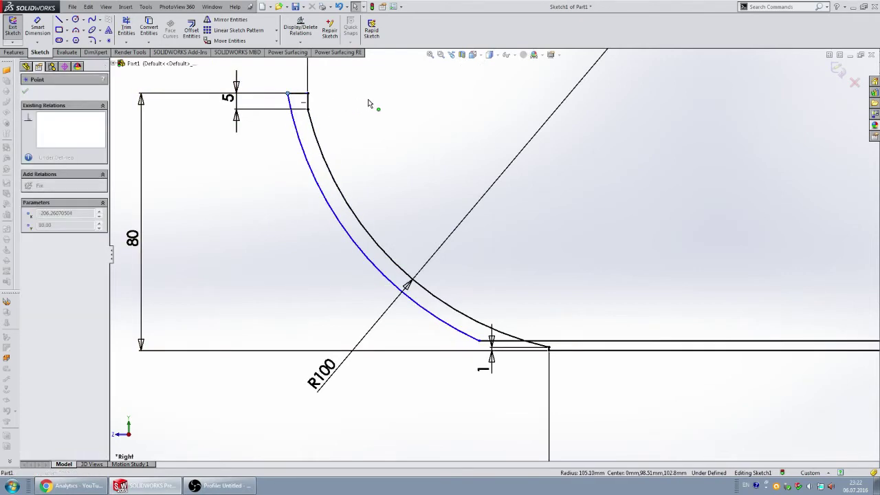
{"action": "left_click_drag", "start_coordinate": [480, 340], "coordinate": [557, 315]}
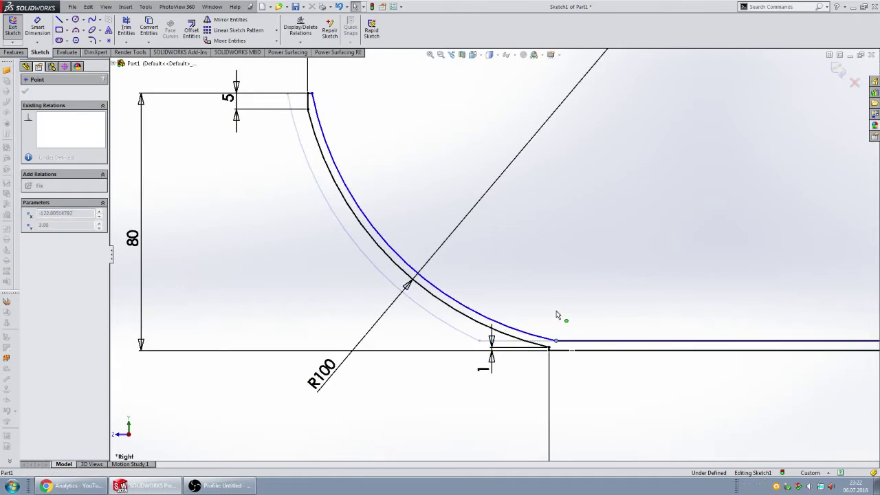
{"action": "left_click", "coordinate": [342, 272]}
{"action": "scroll", "coordinate": [506, 251], "scroll_direction": "up", "scroll_amount": 5}
{"action": "scroll", "coordinate": [515, 216], "scroll_direction": "down", "scroll_amount": 3}
{"action": "scroll", "coordinate": [515, 276], "scroll_direction": "down", "scroll_amount": 2}
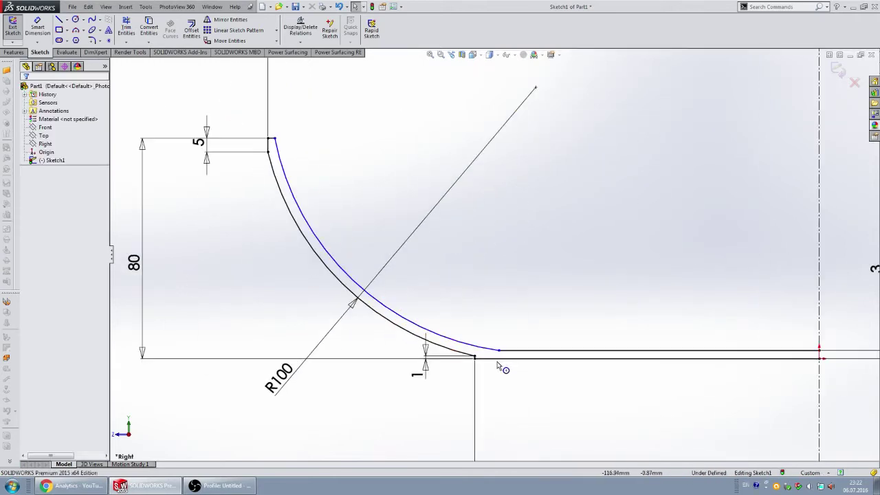
{"action": "scroll", "coordinate": [497, 291], "scroll_direction": "up", "scroll_amount": 3}
{"action": "scroll", "coordinate": [465, 237], "scroll_direction": "down", "scroll_amount": 3}
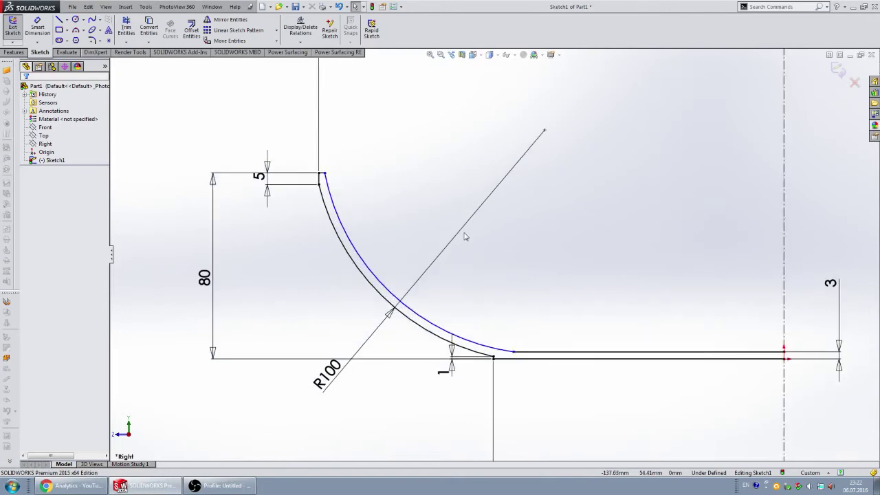
{"action": "scroll", "coordinate": [465, 237], "scroll_direction": "down", "scroll_amount": 2}
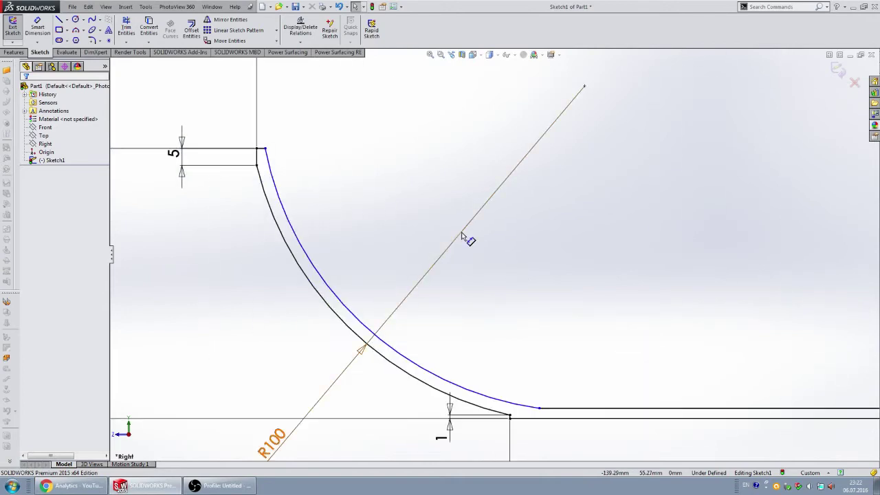
- Draw a construction centerline across the wall from the inner arc to the outer arc
{"action": "key", "text": "f"}
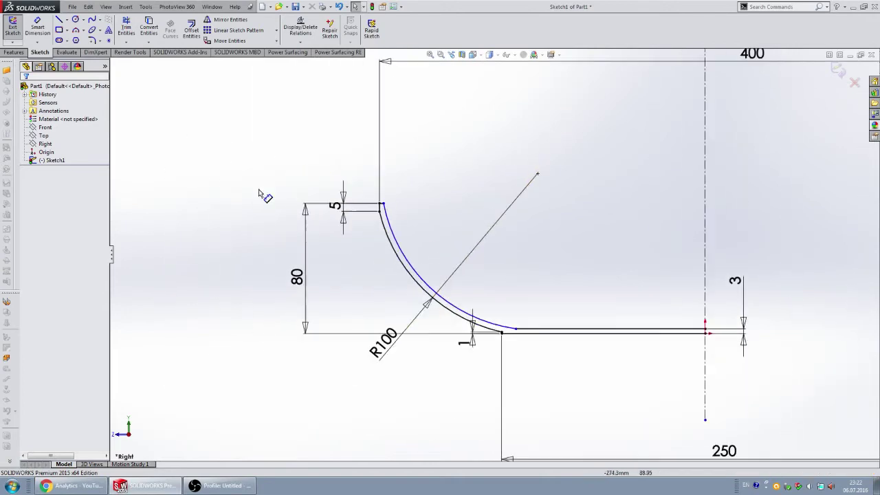
{"action": "key", "text": "d"}
{"action": "scroll", "coordinate": [378, 245], "scroll_direction": "down", "scroll_amount": 3}
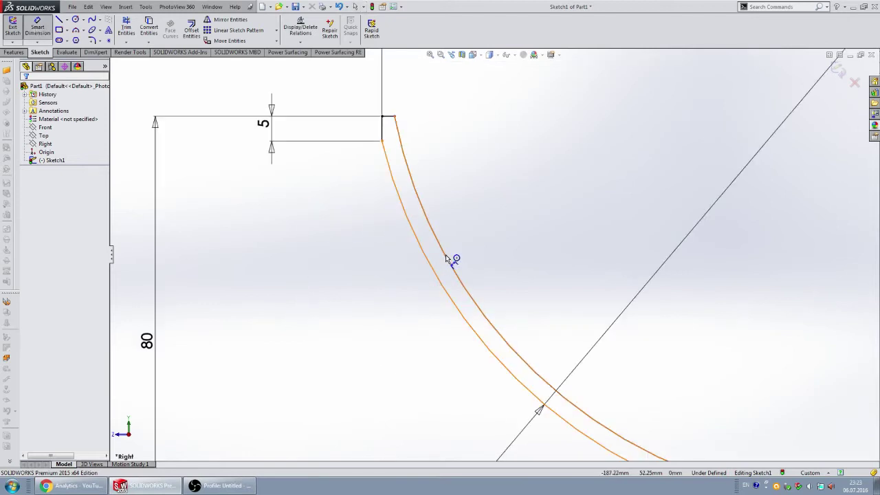
{"action": "left_click", "coordinate": [443, 256]}
{"action": "left_click", "coordinate": [66, 22]}
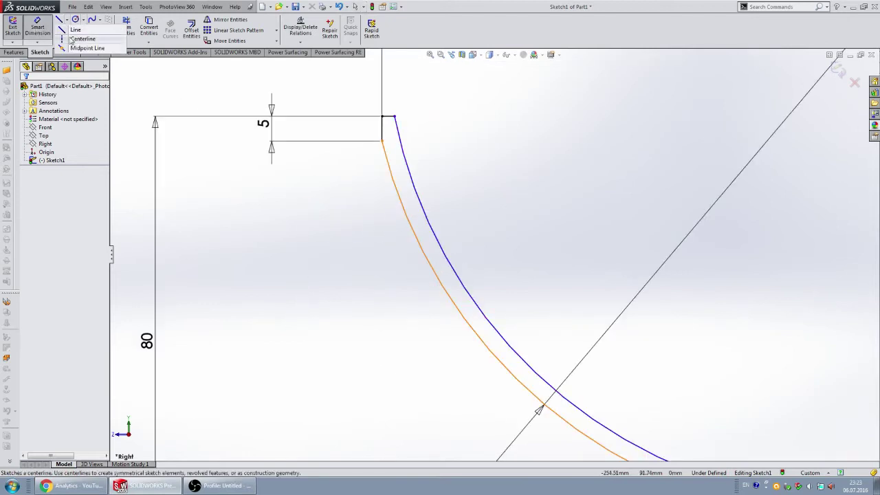
{"action": "left_click", "coordinate": [62, 39]}
{"action": "left_click", "coordinate": [460, 311]}
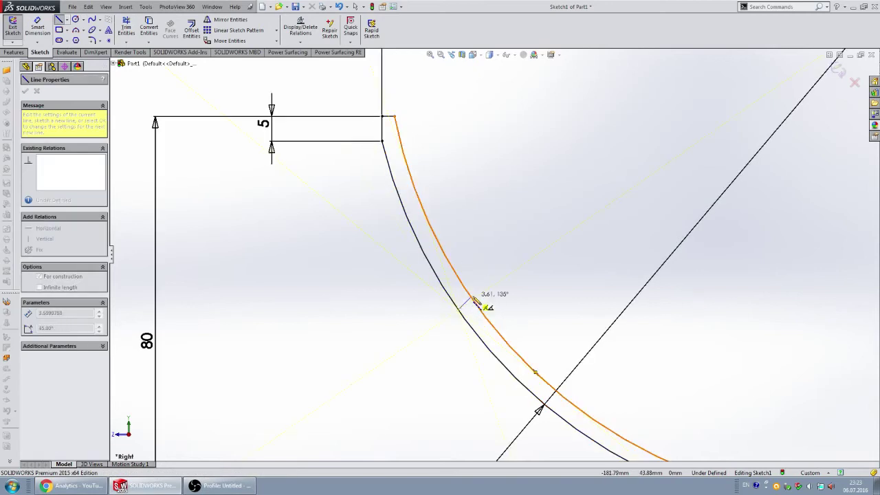
{"action": "left_click", "coordinate": [472, 300]}
- Dimension that centerline to 3 mm to fix the curved wall thickness
{"action": "left_click", "coordinate": [38, 27]}
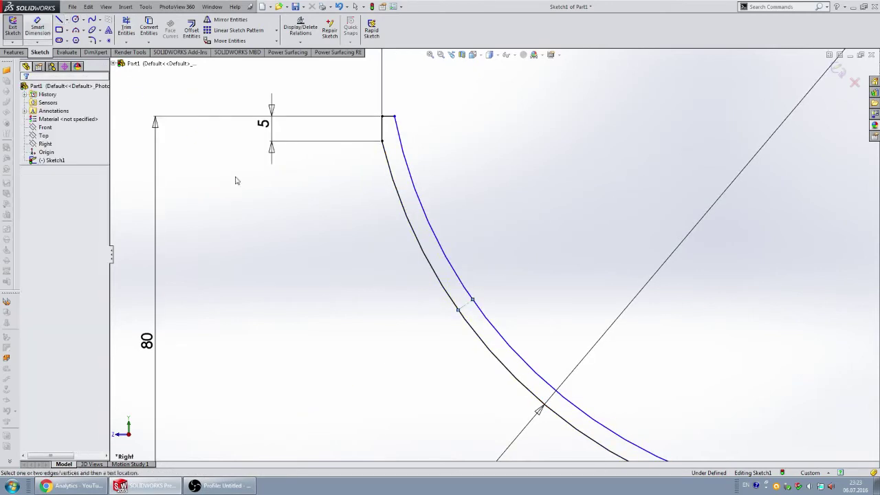
{"action": "left_click", "coordinate": [465, 305]}
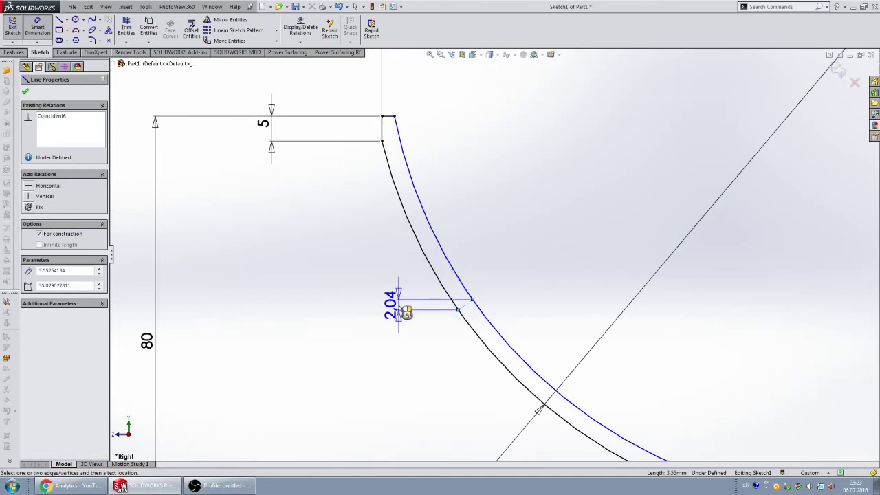
{"action": "left_click", "coordinate": [427, 294]}
{"action": "type", "text": "3"}
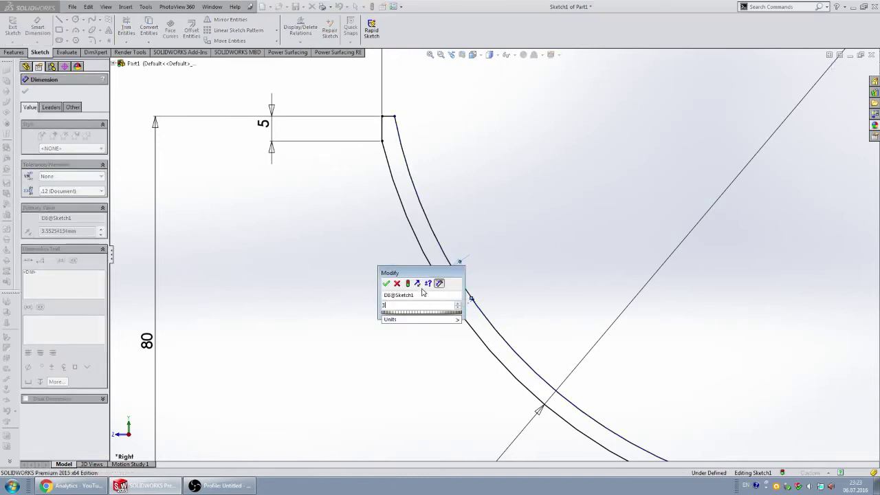
{"action": "key", "text": "Return"}
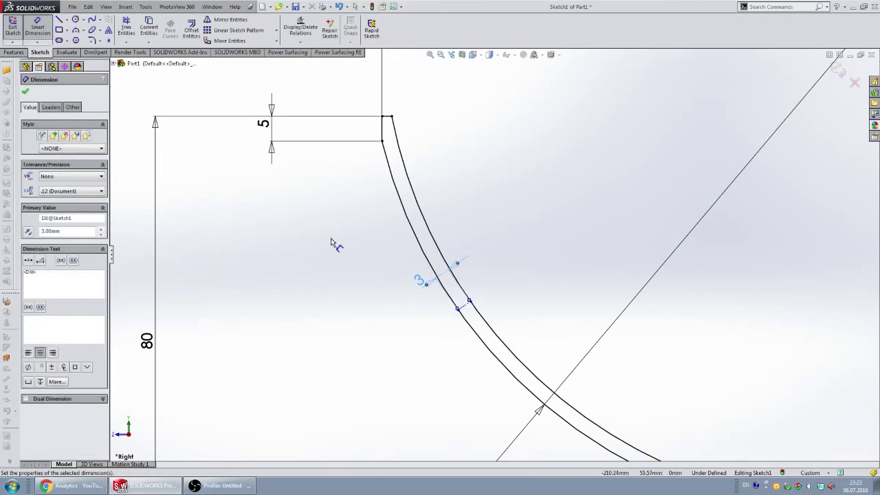
{"action": "scroll", "coordinate": [523, 289], "scroll_direction": "up", "scroll_amount": 3}
{"action": "scroll", "coordinate": [591, 313], "scroll_direction": "up", "scroll_amount": 1}
{"action": "scroll", "coordinate": [605, 307], "scroll_direction": "down", "scroll_amount": 2}
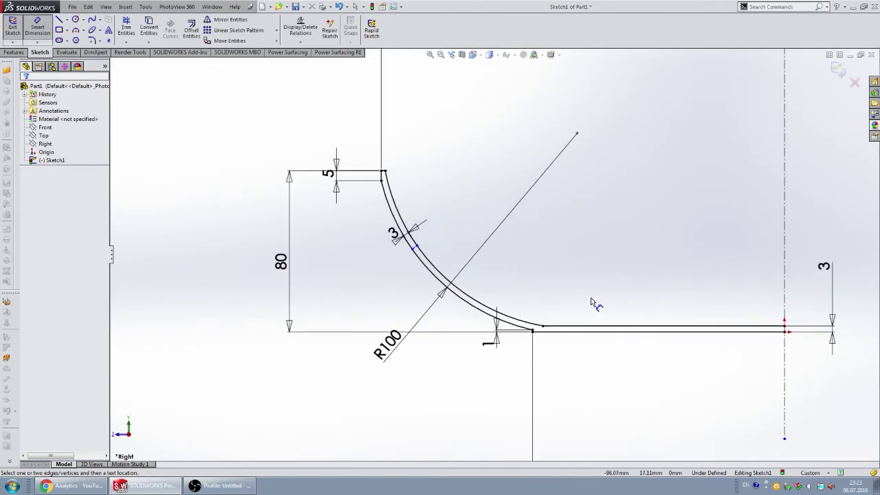
{"action": "scroll", "coordinate": [549, 311], "scroll_direction": "up", "scroll_amount": 2}
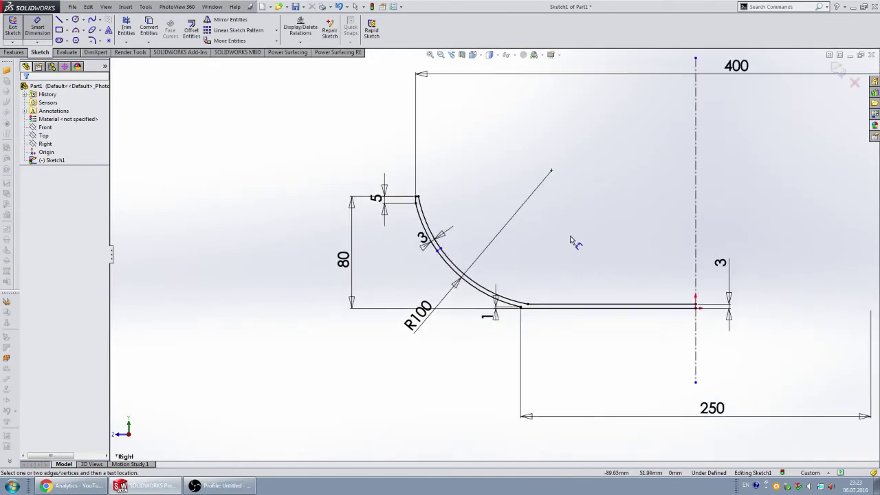
{"action": "scroll", "coordinate": [571, 239], "scroll_direction": "up", "scroll_amount": 1}
{"action": "scroll", "coordinate": [391, 169], "scroll_direction": "down", "scroll_amount": 1}
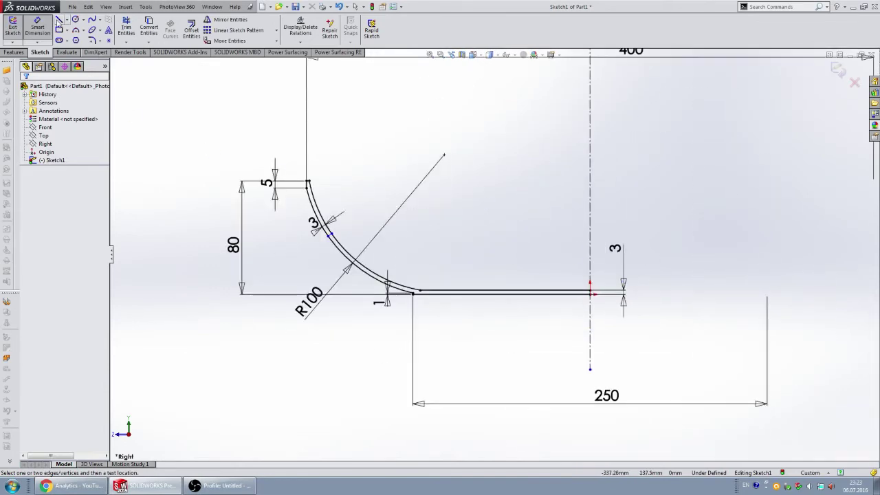
- Close the profile with a short vertical line between the two base lines at the axis
{"action": "left_click", "coordinate": [59, 20]}
{"action": "scroll", "coordinate": [615, 303], "scroll_direction": "down", "scroll_amount": 2}
{"action": "scroll", "coordinate": [625, 304], "scroll_direction": "down", "scroll_amount": 2}
{"action": "scroll", "coordinate": [639, 308], "scroll_direction": "down", "scroll_amount": 2}
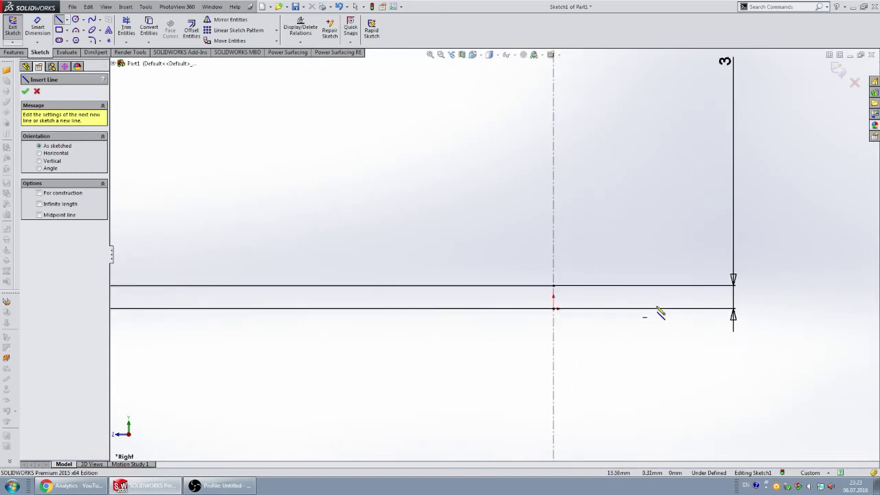
{"action": "left_click", "coordinate": [554, 286]}
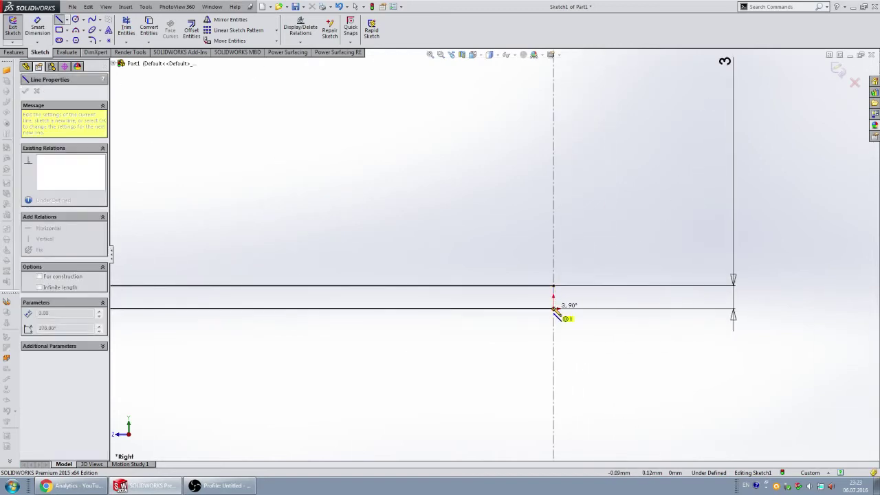
{"action": "left_click", "coordinate": [555, 308]}
{"action": "scroll", "coordinate": [424, 237], "scroll_direction": "up", "scroll_amount": 1}
{"action": "scroll", "coordinate": [424, 237], "scroll_direction": "up", "scroll_amount": 4}
{"action": "scroll", "coordinate": [411, 244], "scroll_direction": "up", "scroll_amount": 2}
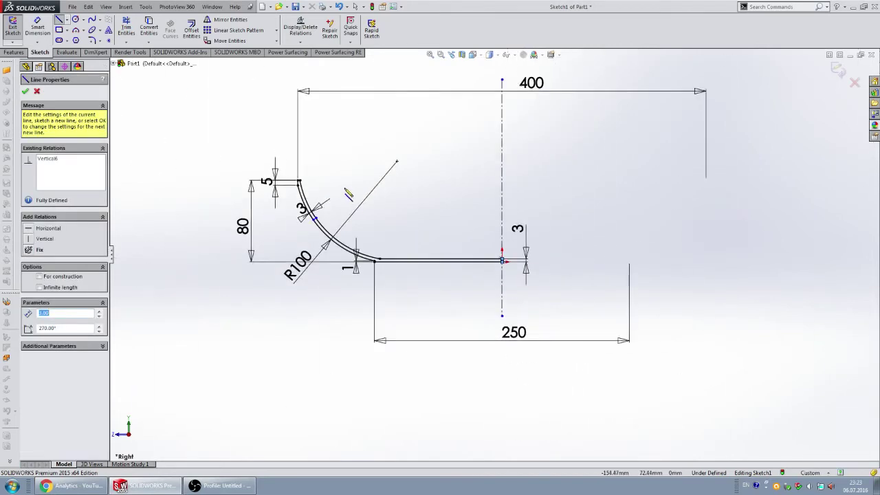
{"action": "scroll", "coordinate": [358, 220], "scroll_direction": "down", "scroll_amount": 3}
{"action": "scroll", "coordinate": [405, 241], "scroll_direction": "up", "scroll_amount": 1}
{"action": "scroll", "coordinate": [495, 255], "scroll_direction": "up", "scroll_amount": 1}
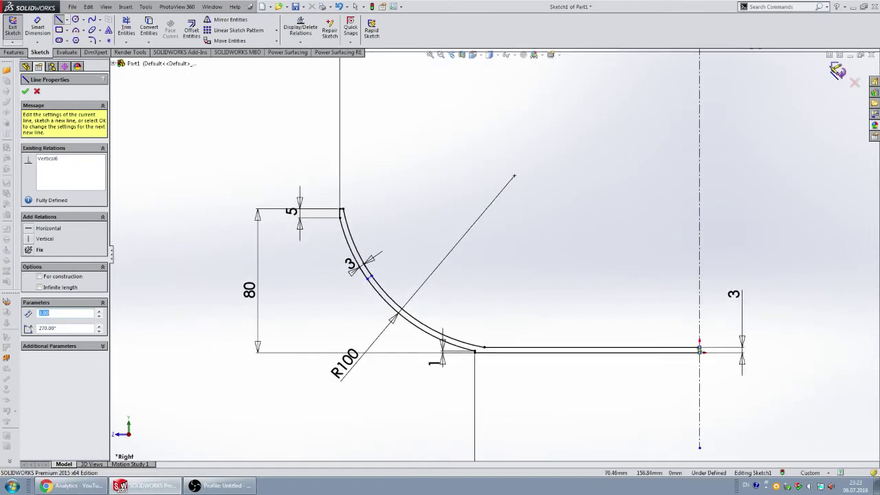
{"action": "key", "text": "Escape"}
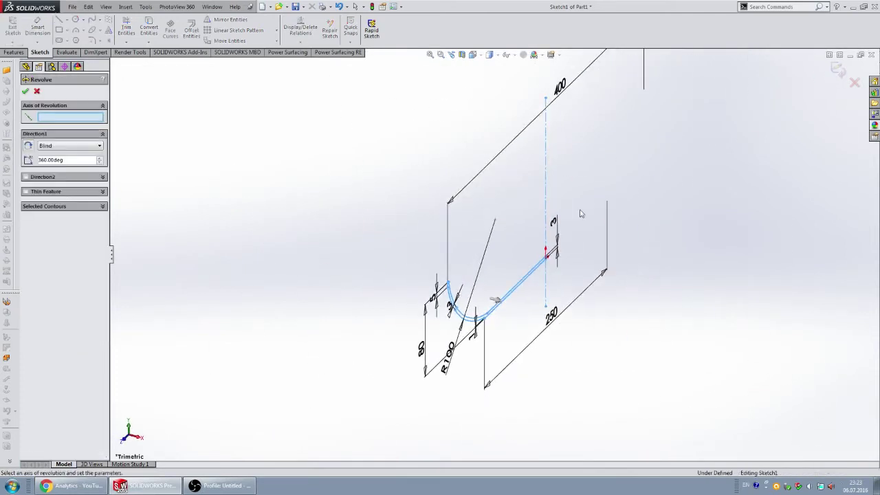
- Revolve the profile 360° into the solid pan bowl and orbit to inspect it
{"action": "left_click", "coordinate": [25, 91]}
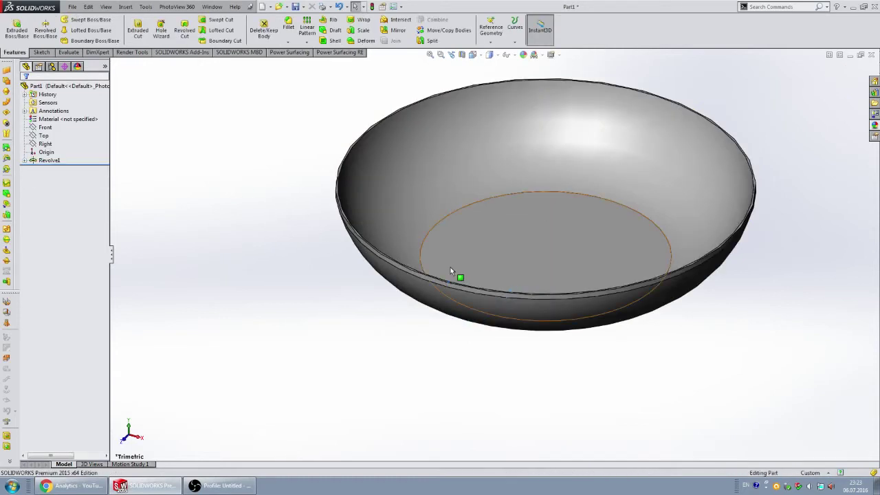
{"action": "middle_click_drag", "start_coordinate": [450, 270], "coordinate": [469, 206]}
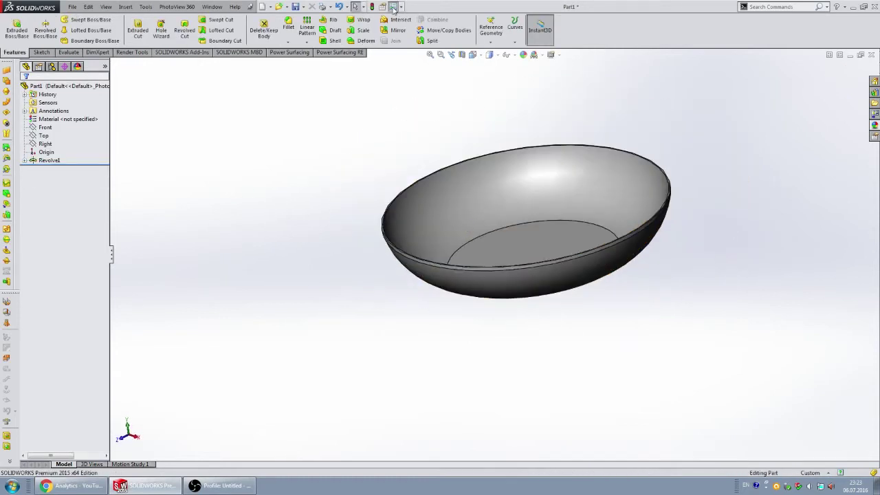
{"action": "left_click", "coordinate": [392, 7]}
- Raise the part's shaded image quality toward High in Document Properties so the bowl renders smoother
{"action": "left_click", "coordinate": [321, 90]}
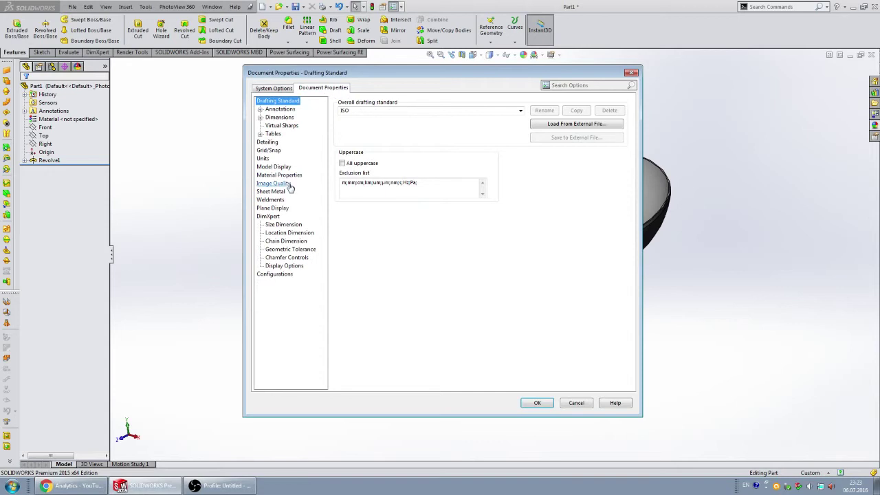
{"action": "left_click", "coordinate": [282, 184]}
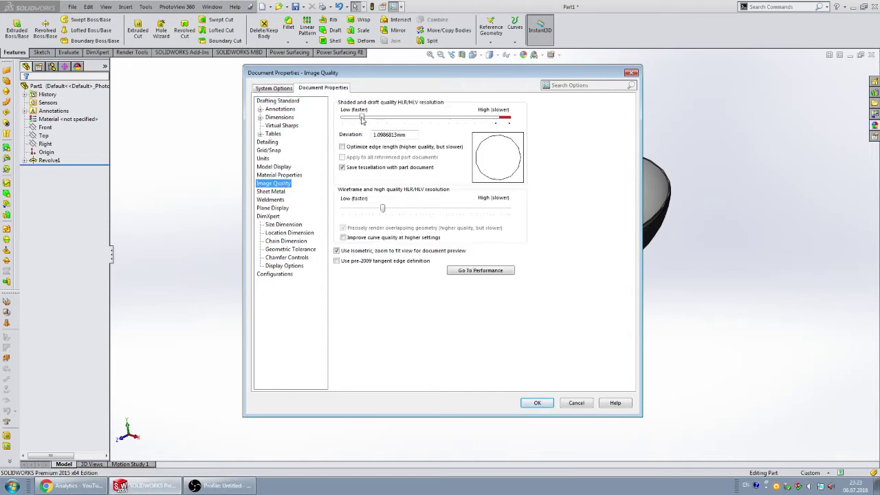
{"action": "left_click_drag", "start_coordinate": [363, 120], "coordinate": [446, 122]}
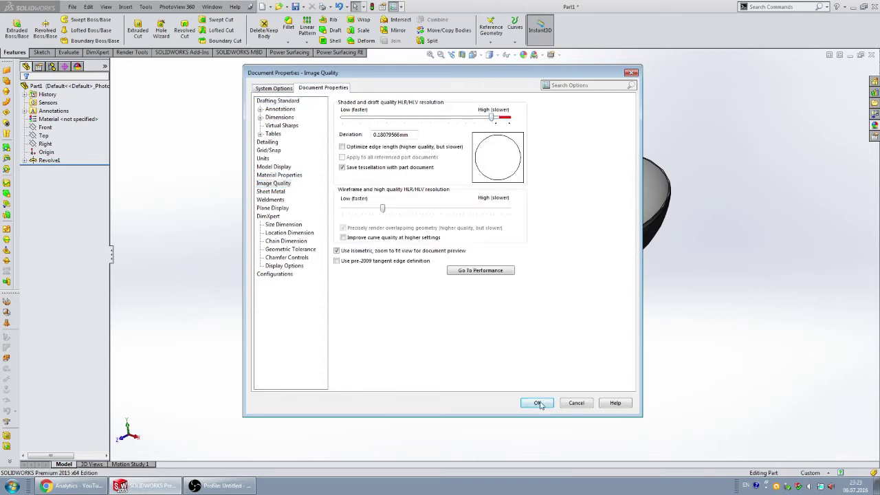
{"action": "left_click", "coordinate": [538, 403]}
{"action": "mouse_move", "coordinate": [353, 281]}
{"action": "middle_mouse_down"}
{"action": "mouse_move", "coordinate": [458, 133]}
{"action": "mouse_move", "coordinate": [466, 227]}
{"action": "mouse_move", "coordinate": [505, 308]}
{"action": "mouse_move", "coordinate": [467, 284]}
{"action": "mouse_move", "coordinate": [511, 319]}
{"action": "mouse_move", "coordinate": [503, 298]}
{"action": "mouse_move", "coordinate": [507, 305]}
{"action": "mouse_move", "coordinate": [484, 296]}
{"action": "mouse_move", "coordinate": [487, 307]}
{"action": "mouse_move", "coordinate": [452, 287]}
{"action": "mouse_move", "coordinate": [456, 275]}
{"action": "mouse_move", "coordinate": [496, 279]}
{"action": "mouse_move", "coordinate": [483, 289]}
{"action": "mouse_move", "coordinate": [472, 232]}
{"action": "middle_mouse_up"}
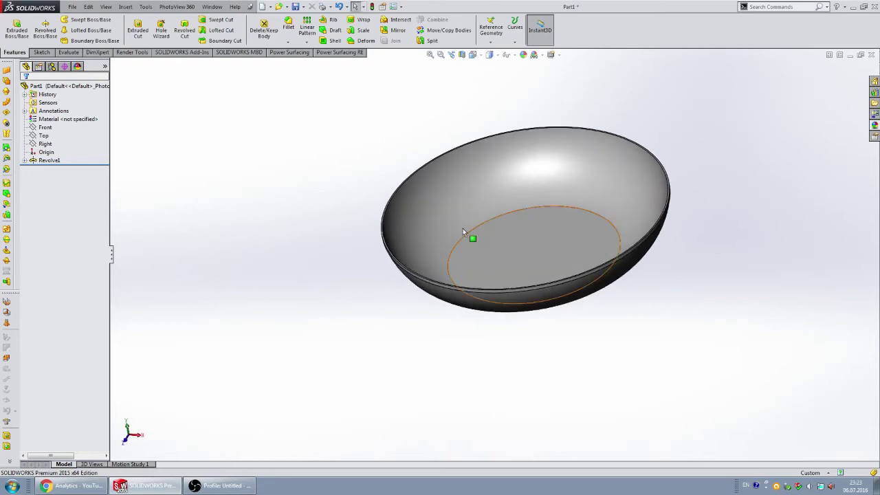
- Inspect the finished Revolve1 bowl from above and side-on
{"action": "left_click", "coordinate": [49, 160]}
{"action": "left_click", "coordinate": [45, 144]}
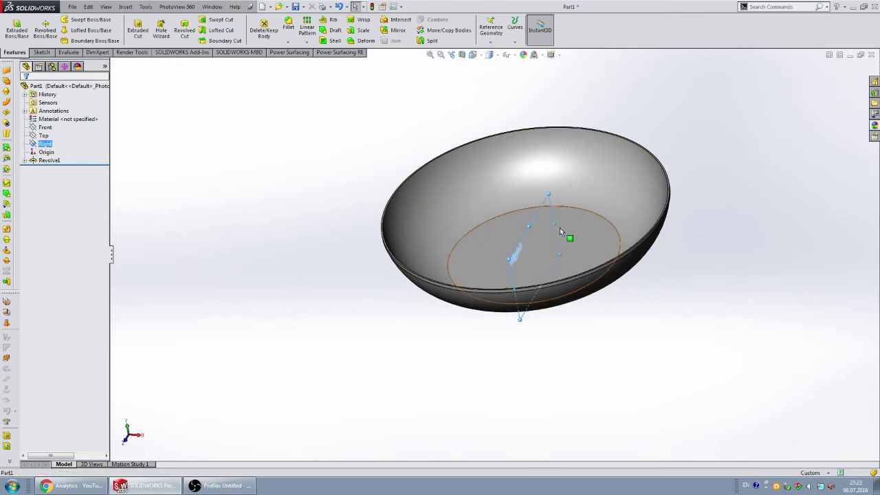
{"action": "mouse_move", "coordinate": [543, 240]}
{"action": "middle_mouse_down"}
{"action": "mouse_move", "coordinate": [442, 321]}
{"action": "mouse_move", "coordinate": [522, 234]}
{"action": "middle_mouse_up"}
{"action": "scroll", "coordinate": [555, 217], "scroll_direction": "up", "scroll_amount": 3}
{"action": "scroll", "coordinate": [541, 226], "scroll_direction": "down", "scroll_amount": 3}
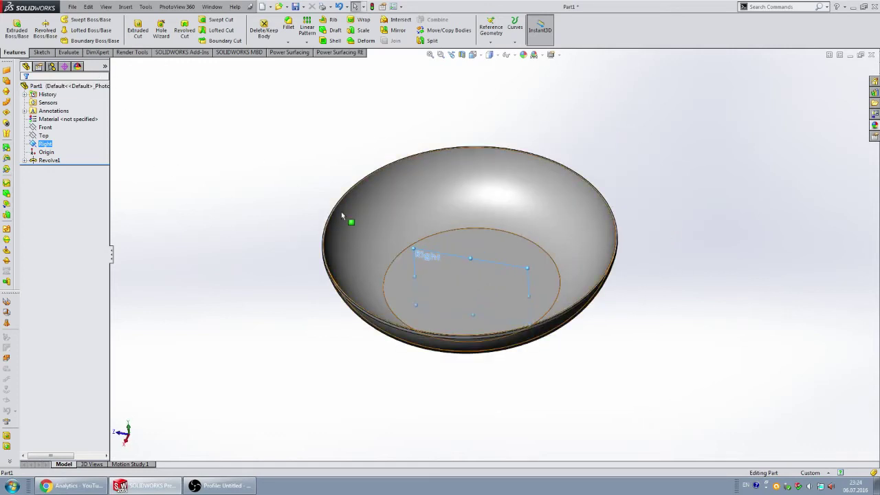
{"action": "left_click", "coordinate": [298, 184]}
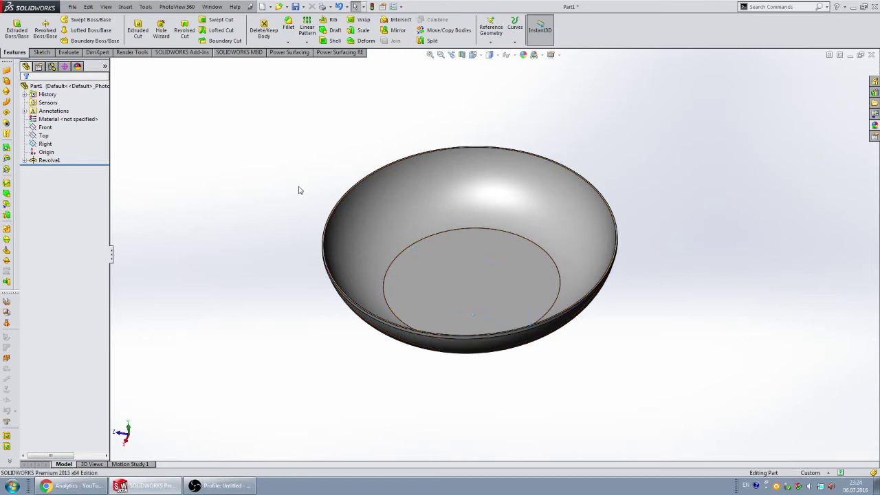
{"action": "middle_click_drag", "start_coordinate": [363, 263], "coordinate": [385, 196]}
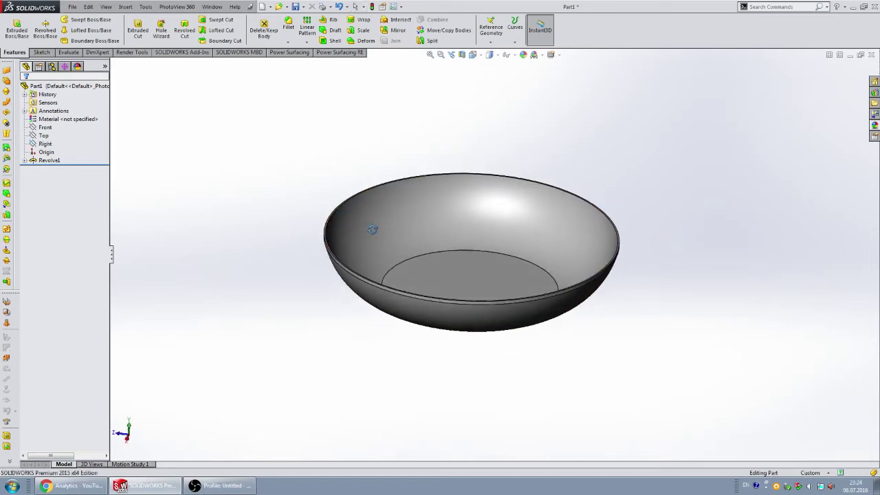
{"action": "scroll", "coordinate": [386, 229], "scroll_direction": "down", "scroll_amount": 3}
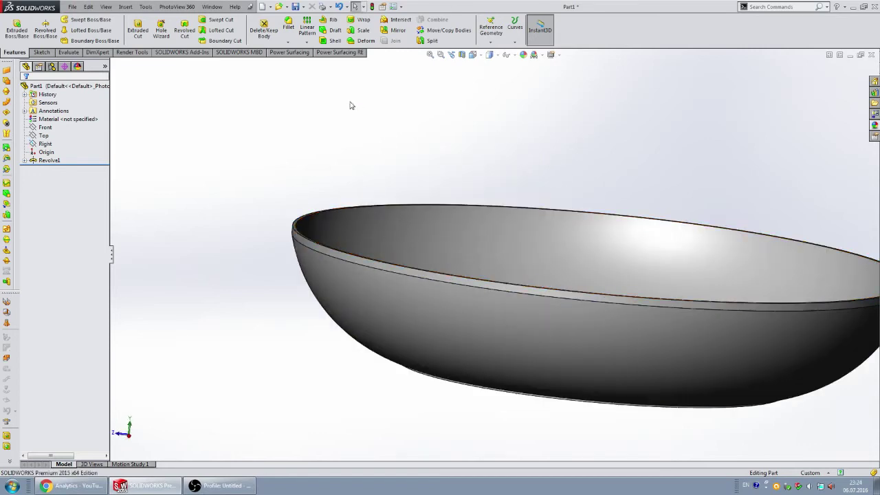
- Create Plane1 using the pan's rim edge as its first reference
{"action": "left_click", "coordinate": [491, 31]}
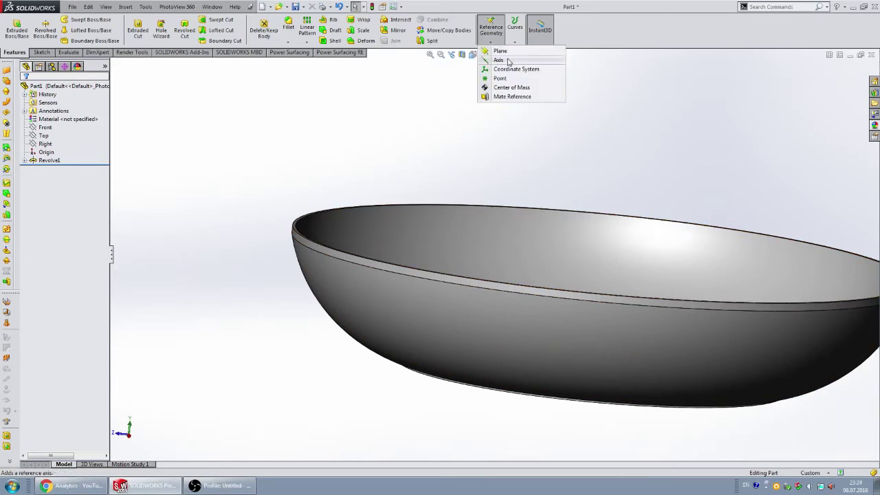
{"action": "left_click", "coordinate": [501, 51]}
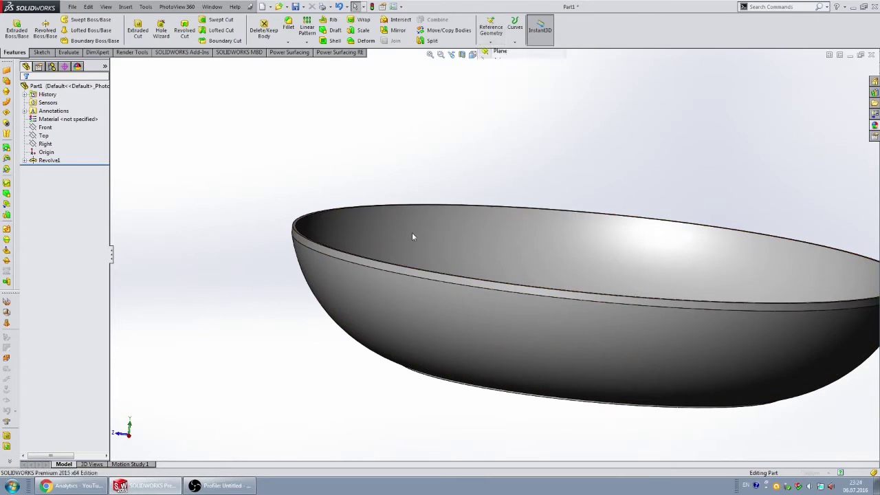
{"action": "left_click", "coordinate": [388, 270]}
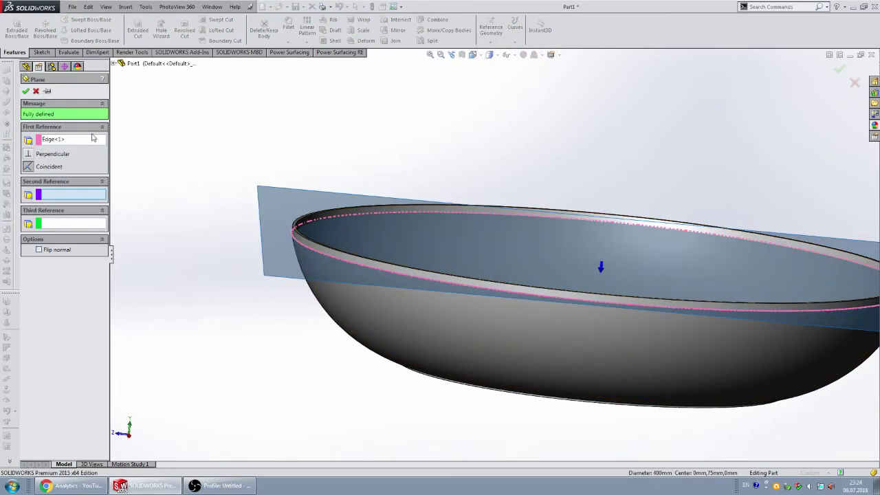
{"action": "left_click", "coordinate": [26, 91]}
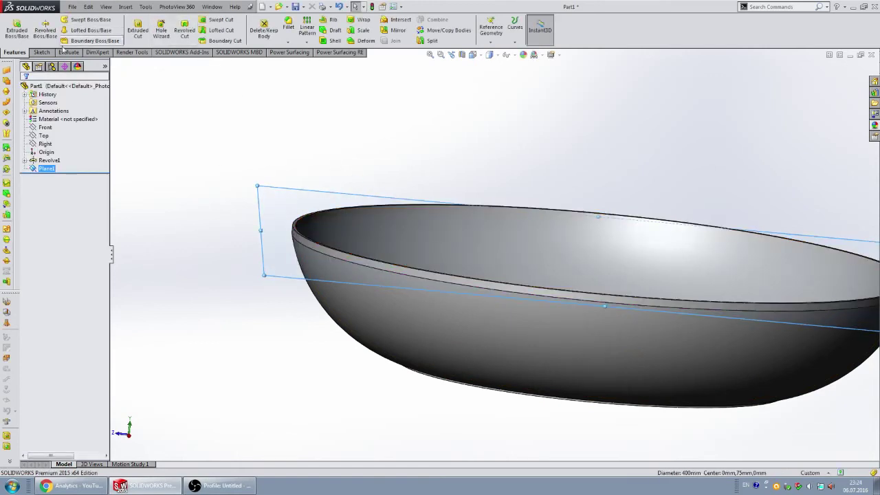
{"action": "left_click", "coordinate": [41, 53]}
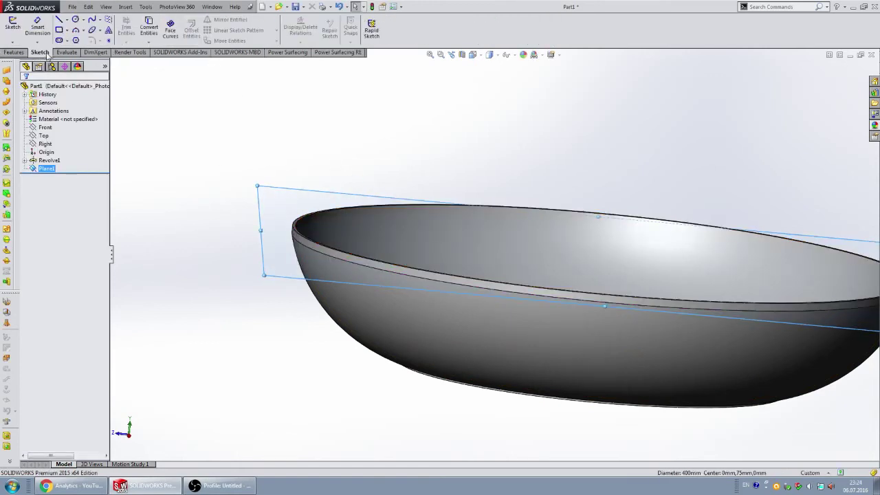
- Start a sketch on Plane1 and draw a vertical centerline up from the pan's centre
{"action": "left_click", "coordinate": [20, 25]}
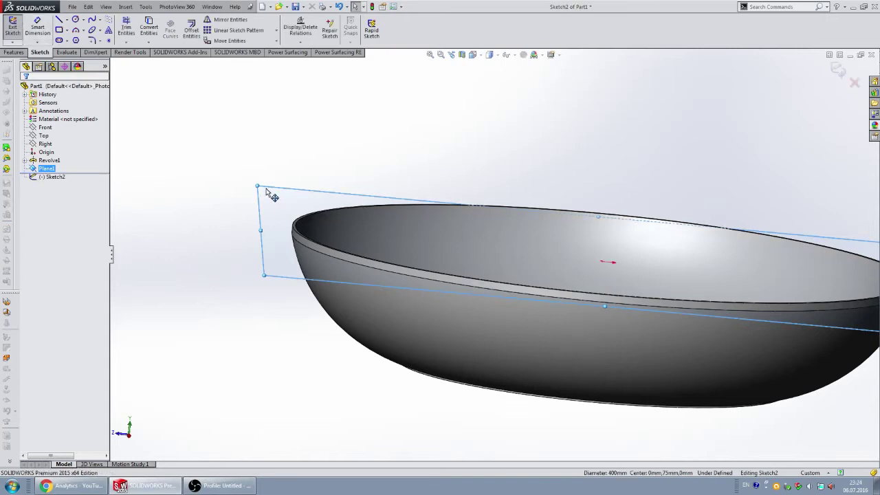
{"action": "key", "text": "ctrl+7"}
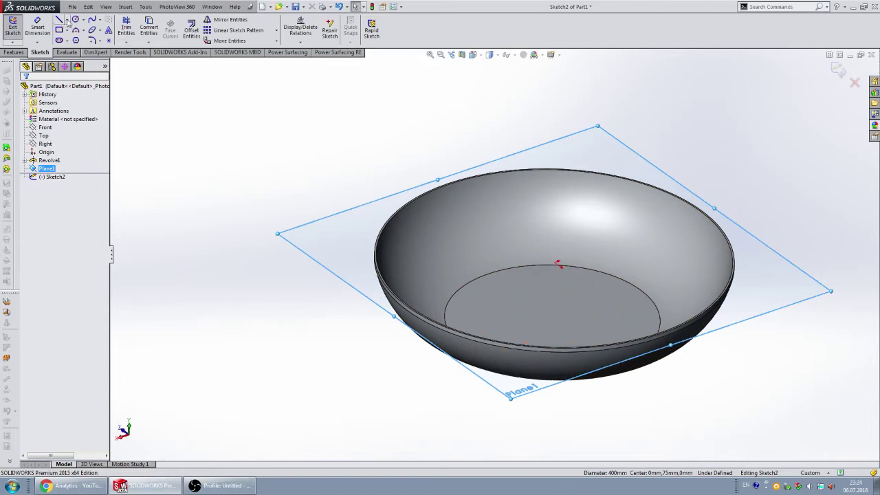
{"action": "left_click", "coordinate": [66, 21]}
{"action": "left_click", "coordinate": [79, 38]}
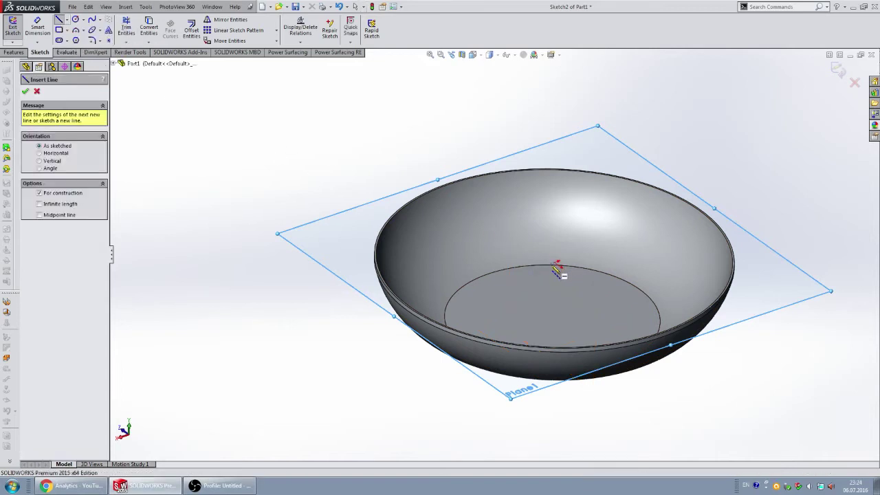
{"action": "left_click", "coordinate": [557, 264]}
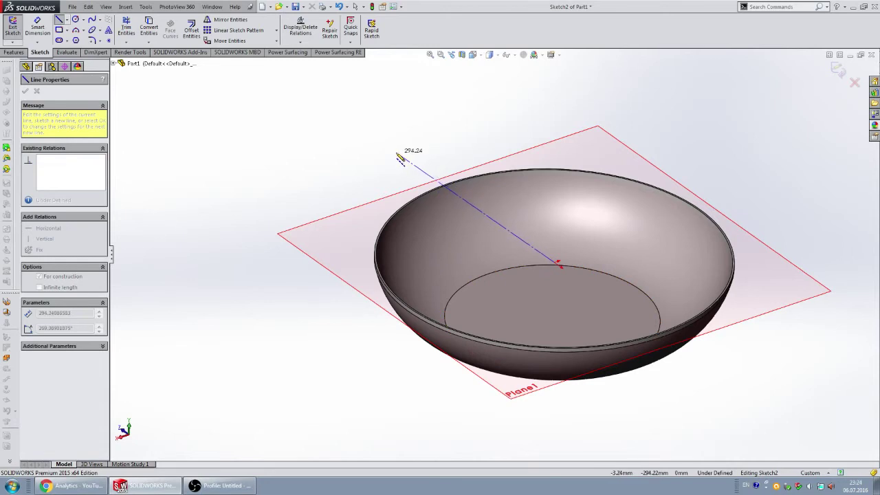
{"action": "left_click", "coordinate": [401, 155]}
- Look normal to Plane1, draw a slanted construction line across the rim, then undo it
{"action": "middle_click_drag", "start_coordinate": [405, 146], "coordinate": [477, 165]}
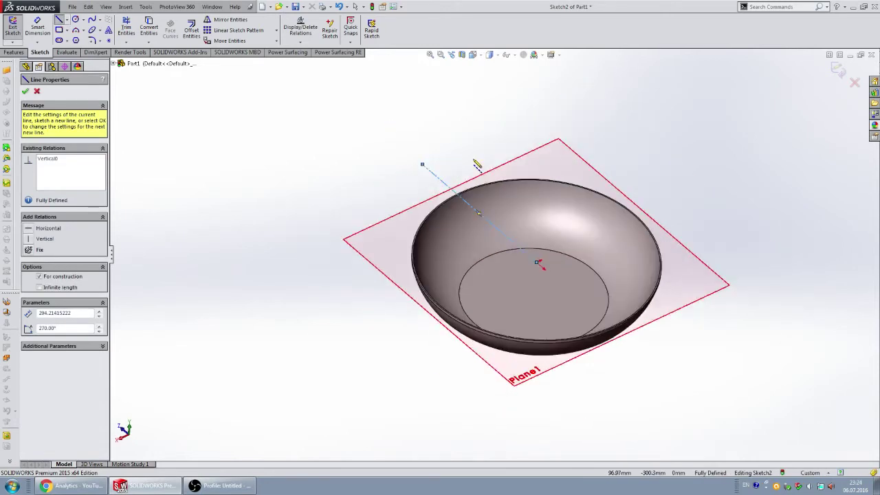
{"action": "left_click", "coordinate": [490, 55]}
{"action": "left_click", "coordinate": [520, 110]}
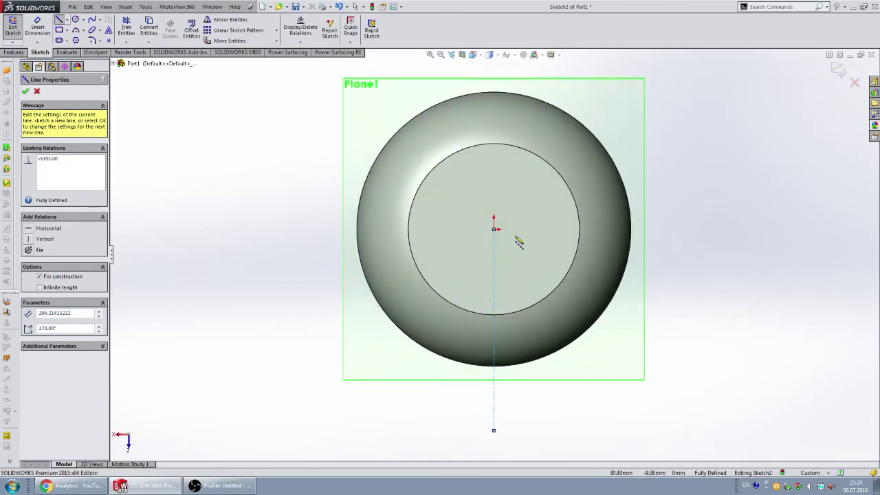
{"action": "key", "text": "ctrl+8"}
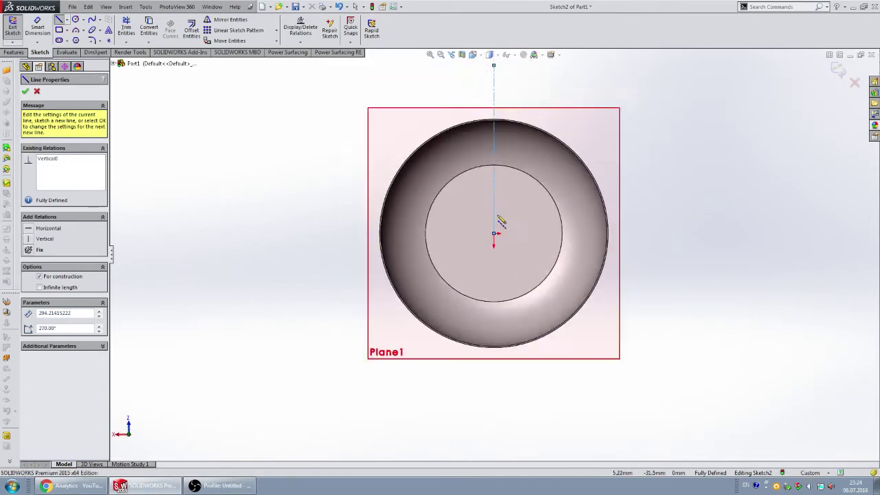
{"action": "scroll", "coordinate": [499, 237], "scroll_direction": "up", "scroll_amount": 3}
{"action": "scroll", "coordinate": [506, 155], "scroll_direction": "down", "scroll_amount": 8}
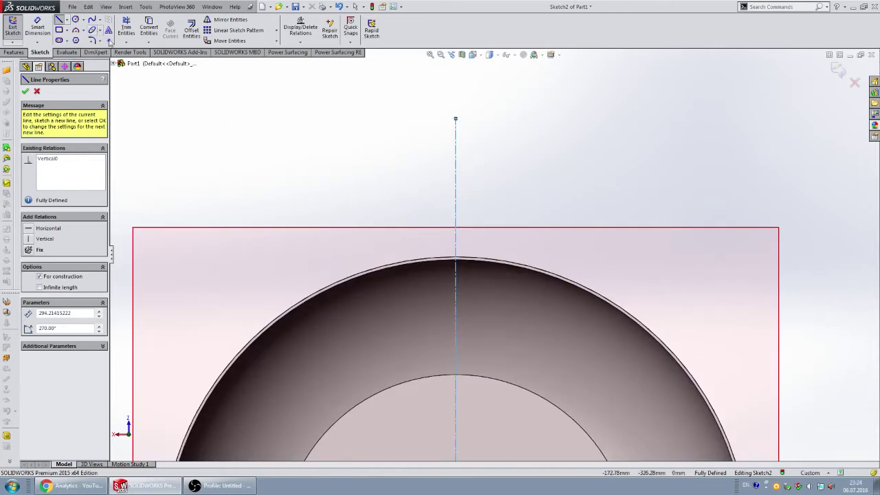
{"action": "scroll", "coordinate": [487, 240], "scroll_direction": "down", "scroll_amount": 2}
{"action": "scroll", "coordinate": [460, 243], "scroll_direction": "down", "scroll_amount": 2}
{"action": "scroll", "coordinate": [550, 261], "scroll_direction": "up", "scroll_amount": 2}
{"action": "scroll", "coordinate": [550, 261], "scroll_direction": "down", "scroll_amount": 2}
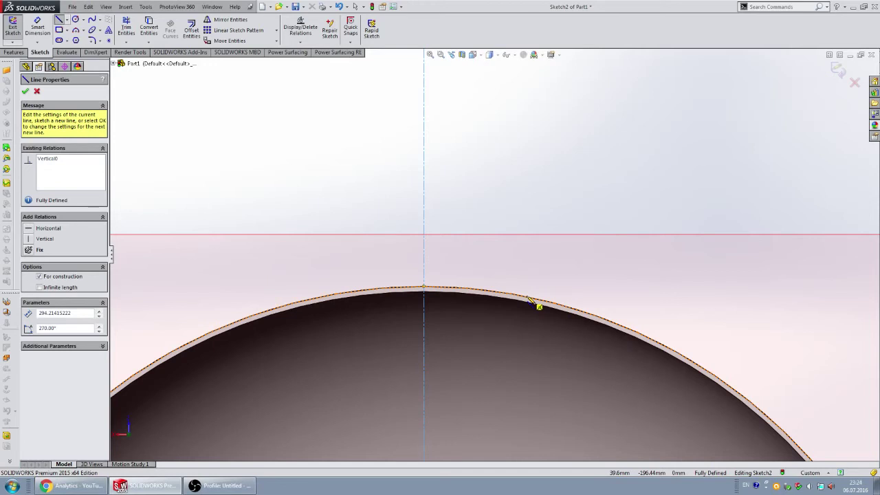
{"action": "left_click", "coordinate": [538, 305]}
{"action": "left_click", "coordinate": [539, 194]}
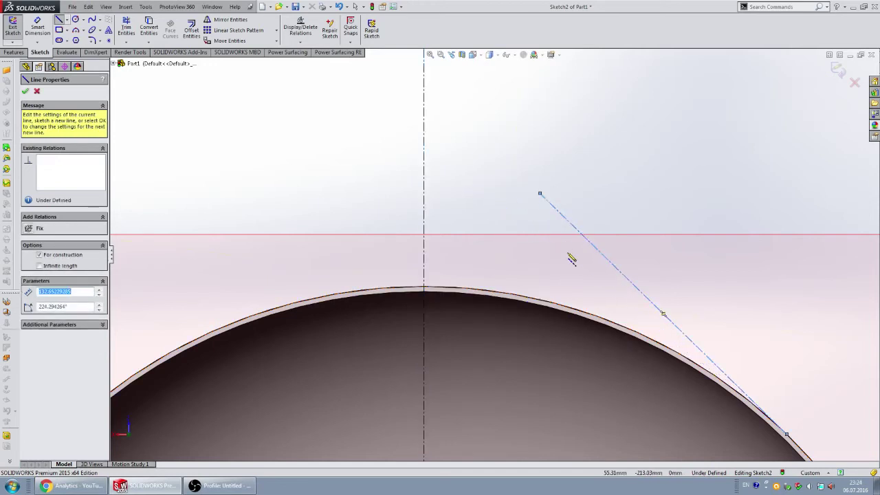
{"action": "key", "text": "ctrl+z"}
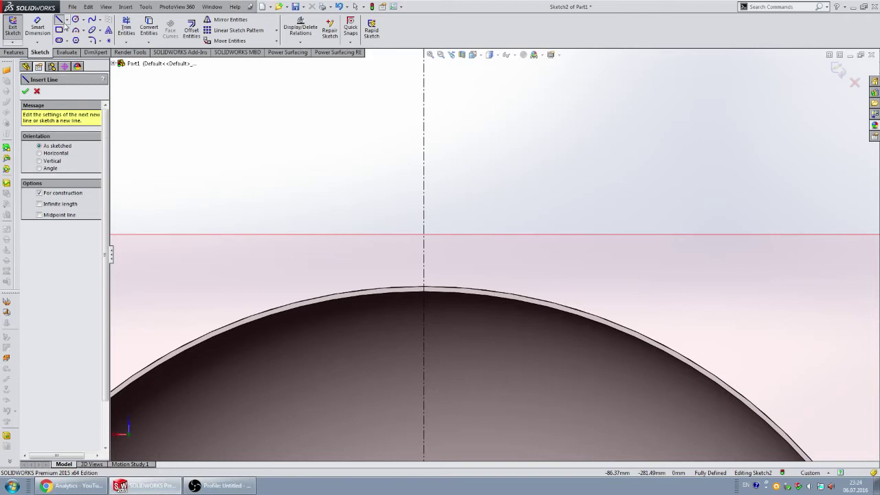
- Draw a solid slanted line crossing the pan's rim edge
{"action": "left_click", "coordinate": [67, 20]}
{"action": "left_click", "coordinate": [76, 29]}
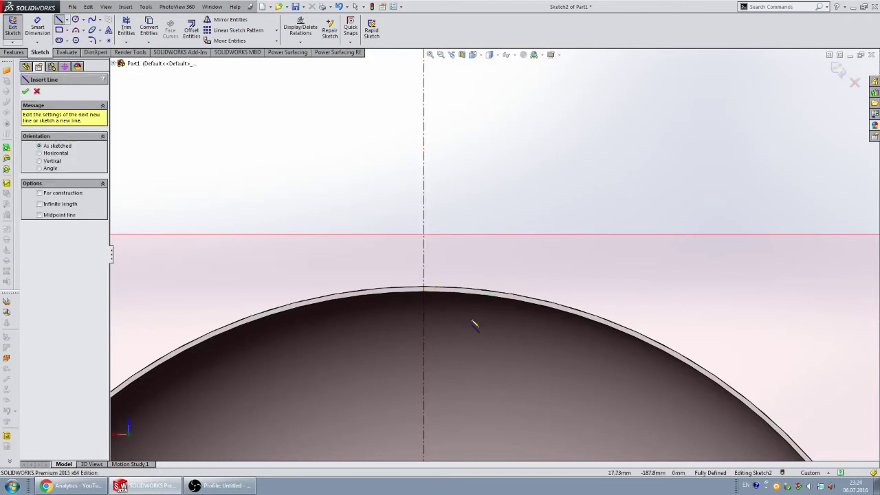
{"action": "left_click", "coordinate": [491, 319]}
{"action": "left_click", "coordinate": [460, 220]}
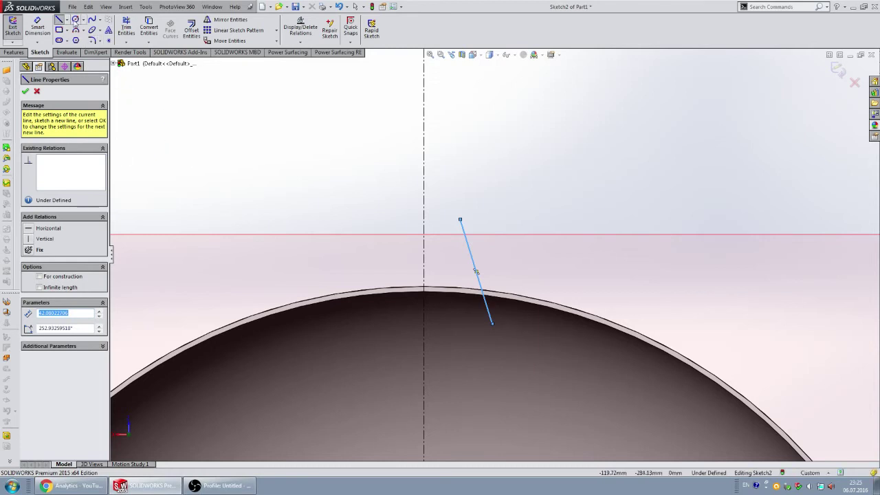
{"action": "left_click", "coordinate": [75, 19]}
{"action": "scroll", "coordinate": [483, 238], "scroll_direction": "down", "scroll_amount": 3}
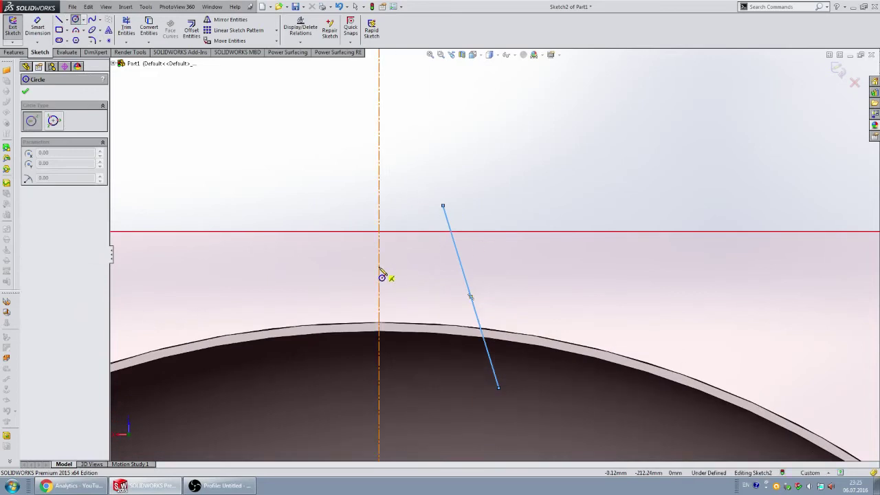
- Draw a circle centred on the centerline and dimension its diameter to 60
{"action": "left_click", "coordinate": [379, 266]}
{"action": "left_click", "coordinate": [379, 184]}
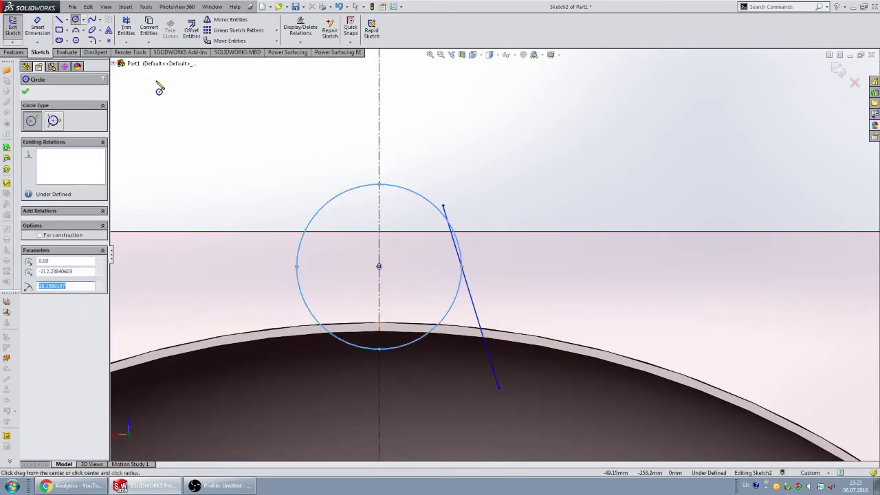
{"action": "left_click", "coordinate": [36, 29]}
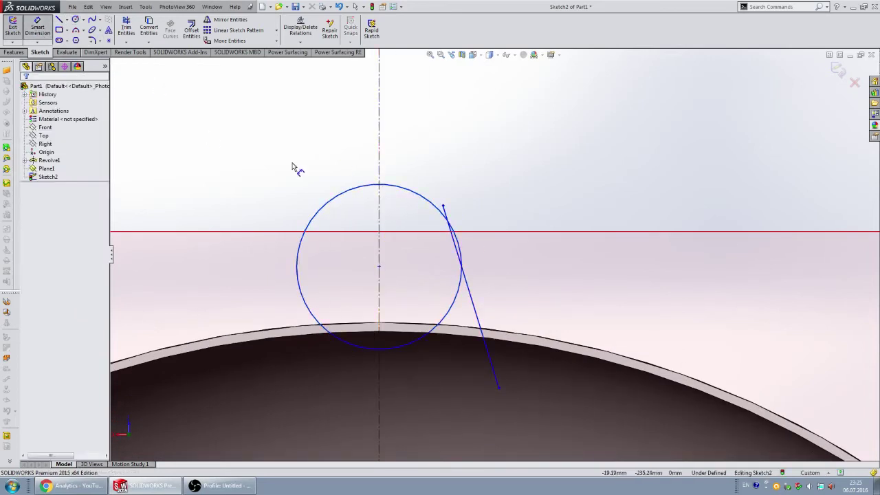
{"action": "left_click", "coordinate": [421, 182]}
{"action": "left_click", "coordinate": [448, 141]}
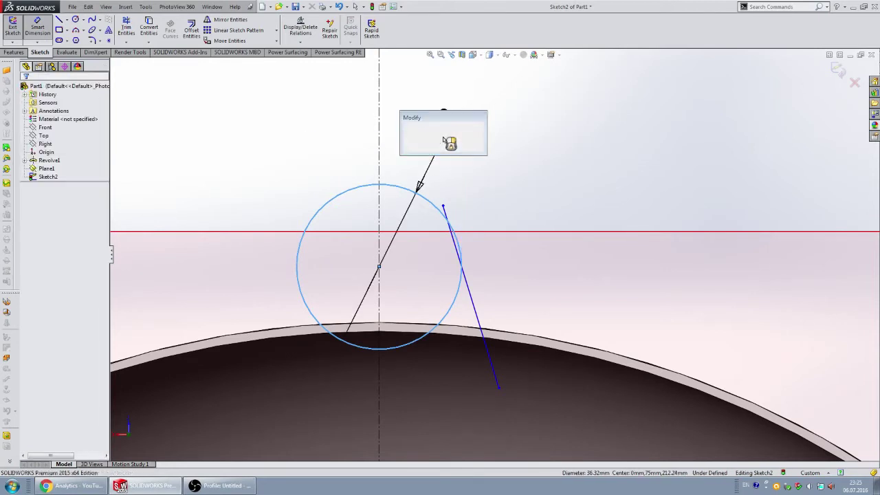
{"action": "type", "text": "60"}
{"action": "key", "text": "Return"}
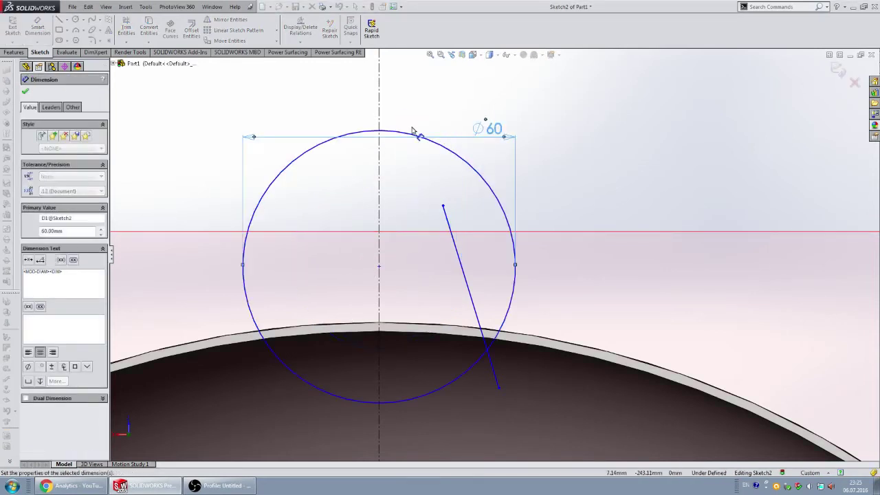
{"action": "key", "text": "Escape"}
- Make the circle's centre point coincident with the pan's rim edge
{"action": "left_click", "coordinate": [379, 267]}
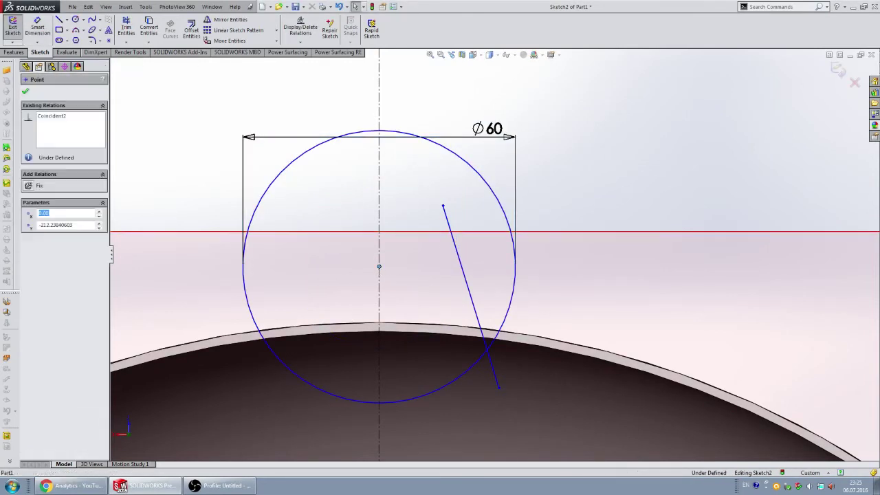
{"action": "left_click", "coordinate": [392, 324], "text": "ctrl"}
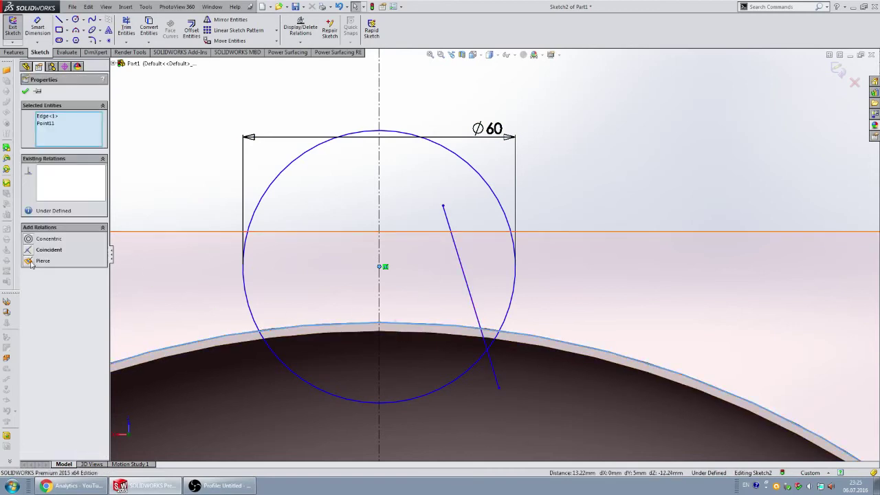
{"action": "scroll", "coordinate": [413, 281], "scroll_direction": "up", "scroll_amount": 1}
{"action": "scroll", "coordinate": [413, 281], "scroll_direction": "up", "scroll_amount": 3}
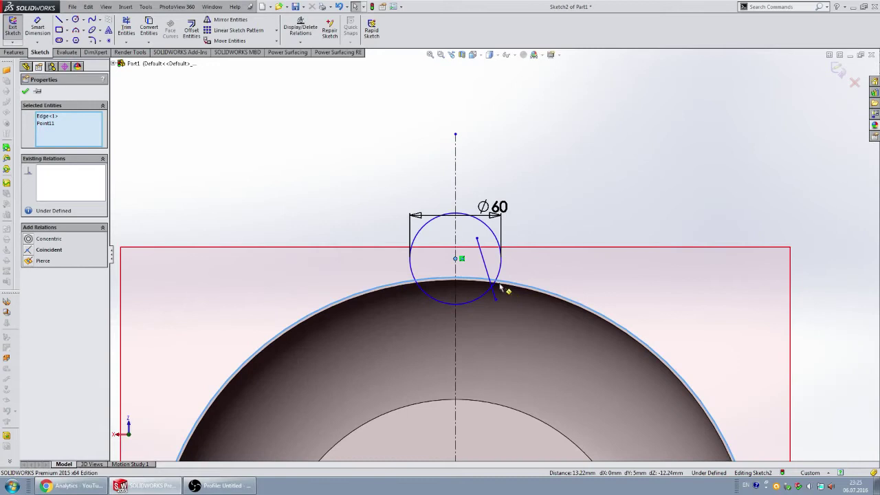
{"action": "scroll", "coordinate": [495, 289], "scroll_direction": "up", "scroll_amount": 2}
{"action": "scroll", "coordinate": [492, 265], "scroll_direction": "down", "scroll_amount": 4}
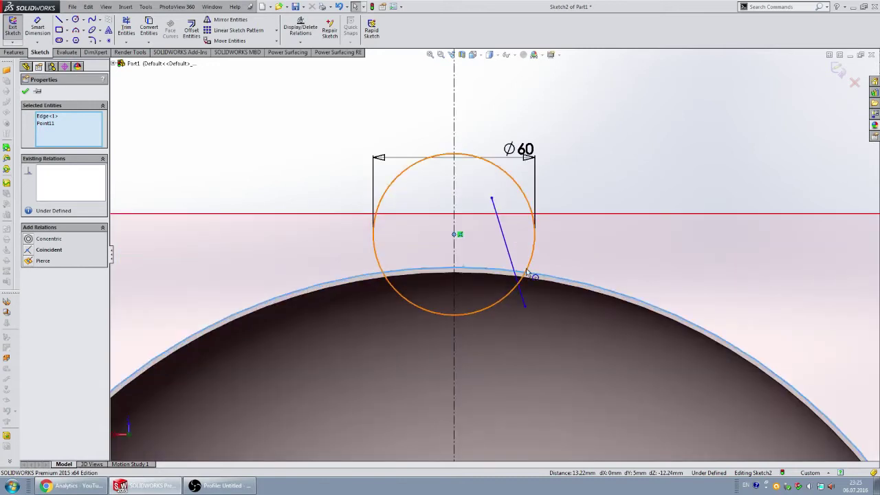
{"action": "left_click", "coordinate": [29, 251]}
{"action": "left_click", "coordinate": [609, 147]}
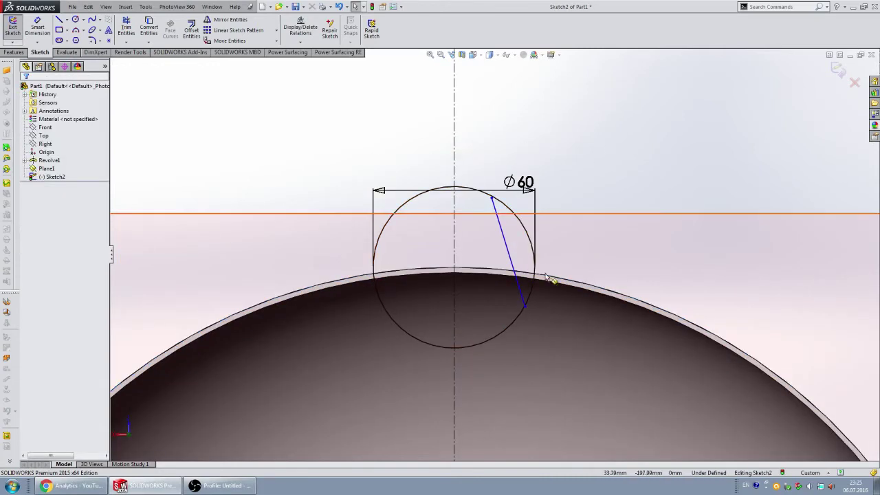
{"action": "scroll", "coordinate": [534, 248], "scroll_direction": "down", "scroll_amount": 2}
- Move the slanted line right and make it tangent to the Ø60 circle
{"action": "left_click_drag", "start_coordinate": [405, 235], "coordinate": [487, 236]}
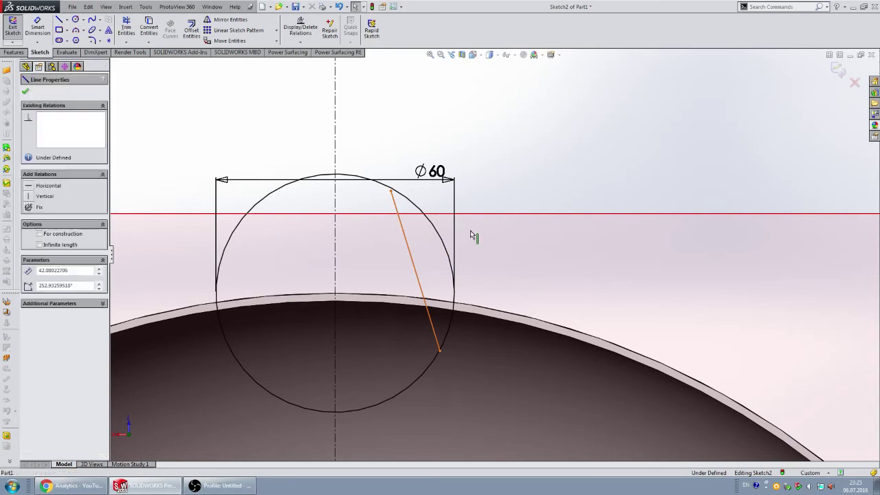
{"action": "left_click", "coordinate": [439, 236], "text": "ctrl"}
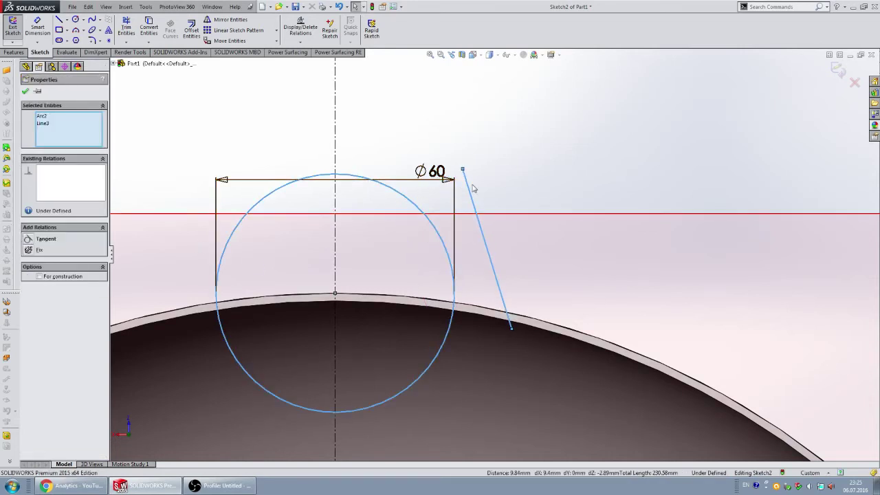
{"action": "left_click", "coordinate": [28, 240]}
{"action": "left_click", "coordinate": [486, 271]}
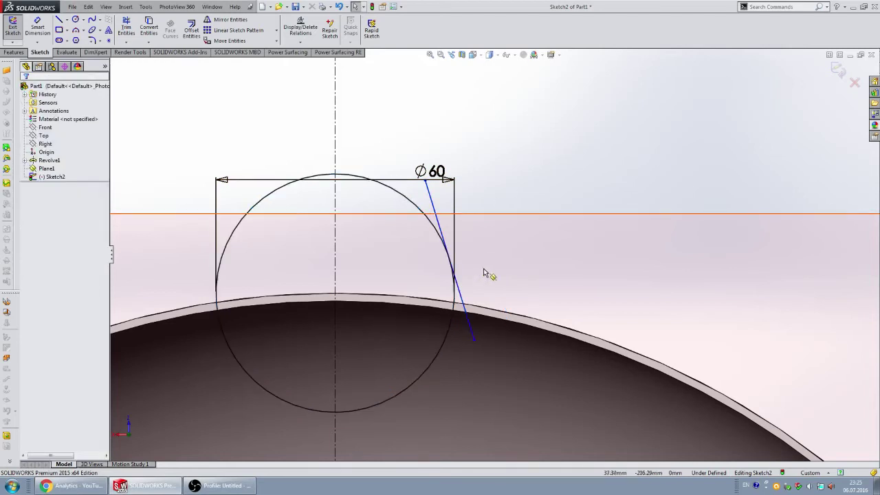
{"action": "scroll", "coordinate": [481, 295], "scroll_direction": "up", "scroll_amount": 2}
{"action": "scroll", "coordinate": [502, 260], "scroll_direction": "up", "scroll_amount": 5}
{"action": "scroll", "coordinate": [497, 258], "scroll_direction": "down", "scroll_amount": 5}
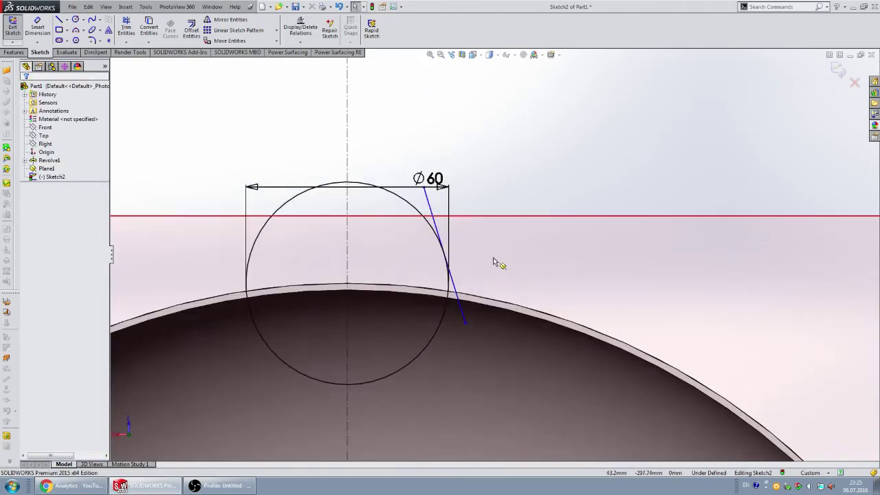
{"action": "scroll", "coordinate": [493, 257], "scroll_direction": "down", "scroll_amount": 1}
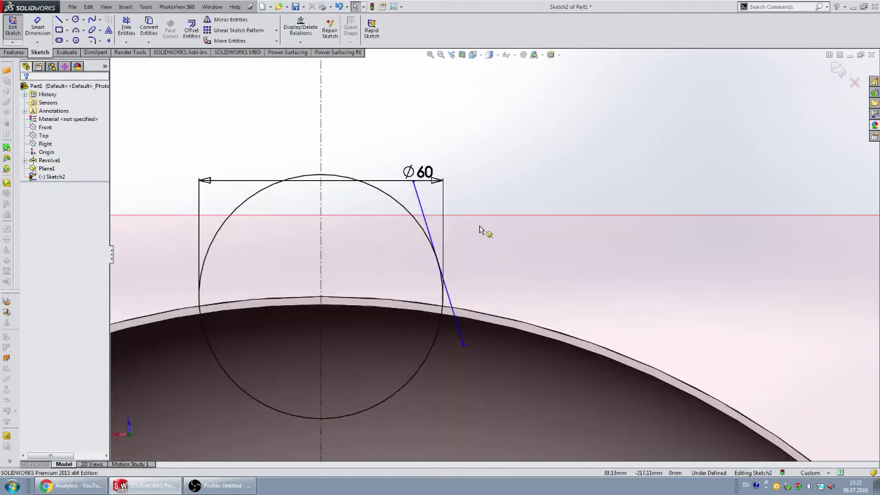
- Try Trim Entities, then undo the trim that removed the slanted line
{"action": "left_click", "coordinate": [128, 24]}
{"action": "scroll", "coordinate": [389, 222], "scroll_direction": "down", "scroll_amount": 2}
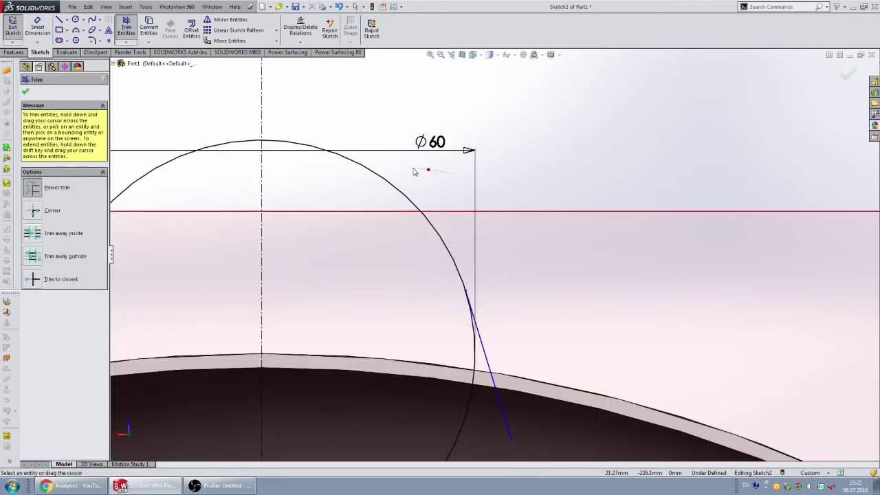
{"action": "scroll", "coordinate": [417, 173], "scroll_direction": "up", "scroll_amount": 1}
{"action": "scroll", "coordinate": [495, 309], "scroll_direction": "down", "scroll_amount": 1}
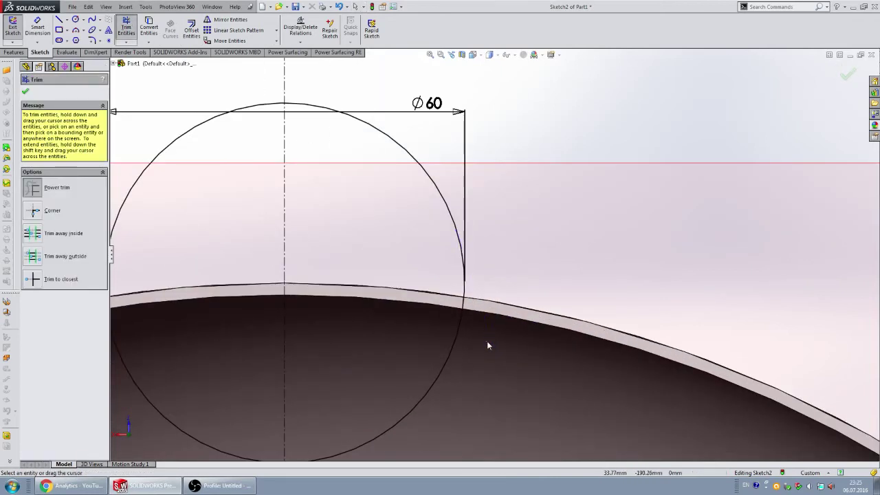
{"action": "key", "text": "ctrl+z"}
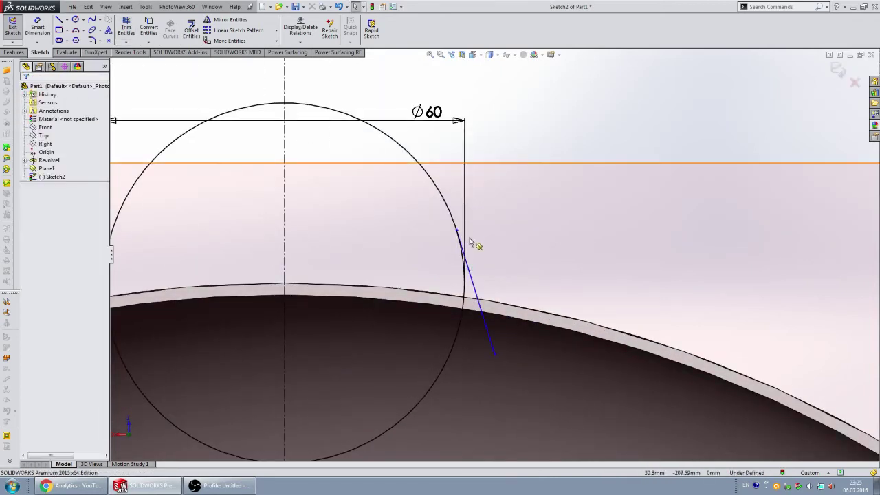
{"action": "scroll", "coordinate": [500, 257], "scroll_direction": "up", "scroll_amount": 2}
- Draw a three-point arc along the pan's rim edge from the centerline past the slanted line
{"action": "left_click", "coordinate": [75, 31]}
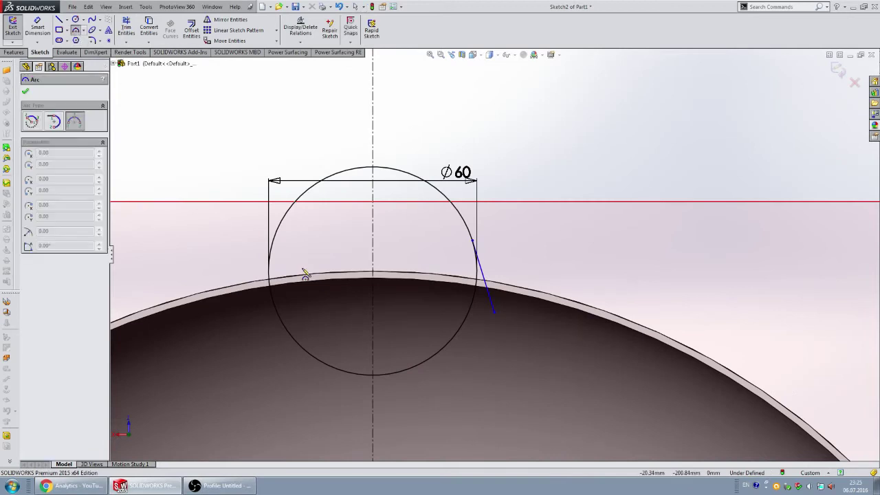
{"action": "scroll", "coordinate": [492, 255], "scroll_direction": "up", "scroll_amount": 2}
{"action": "scroll", "coordinate": [475, 268], "scroll_direction": "down", "scroll_amount": 4}
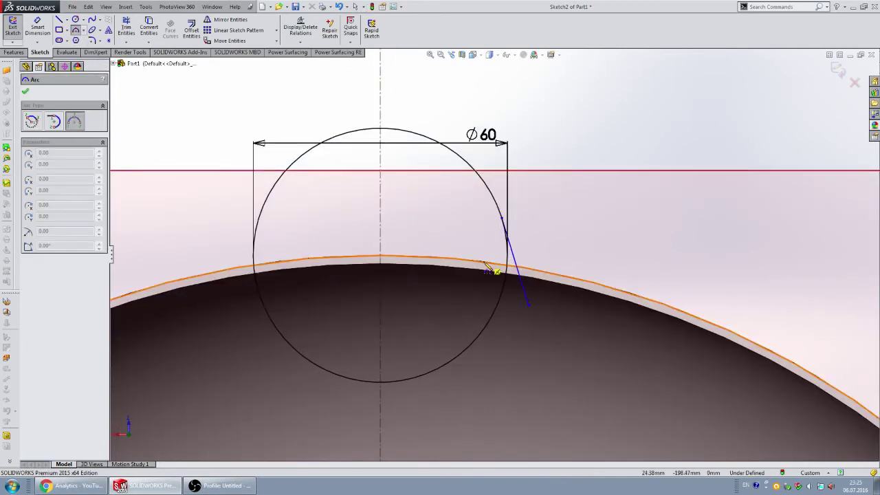
{"action": "left_click", "coordinate": [381, 257]}
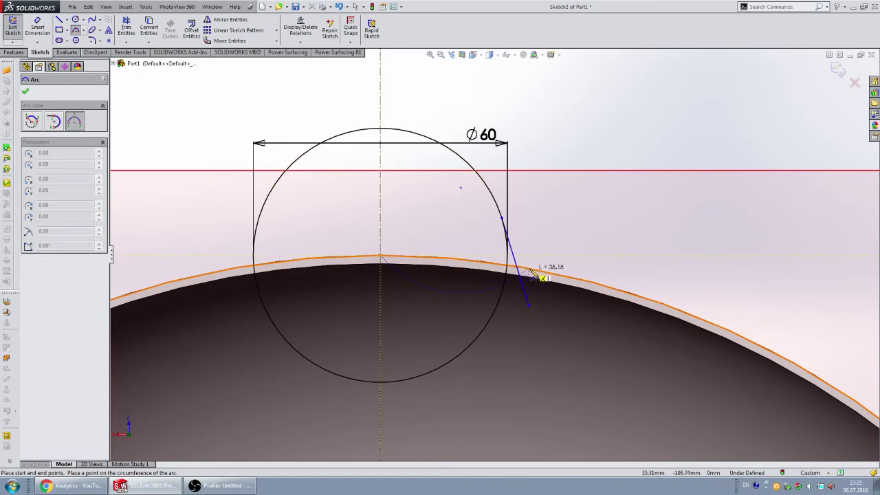
{"action": "left_click", "coordinate": [530, 268]}
{"action": "left_click", "coordinate": [468, 260]}
{"action": "key", "text": "Escape"}
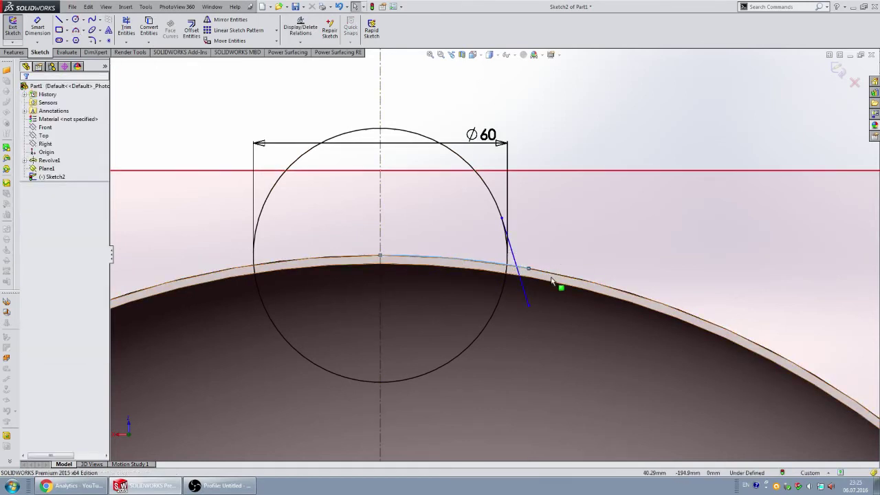
{"action": "scroll", "coordinate": [551, 280], "scroll_direction": "down", "scroll_amount": 3}
{"action": "left_click", "coordinate": [542, 274]}
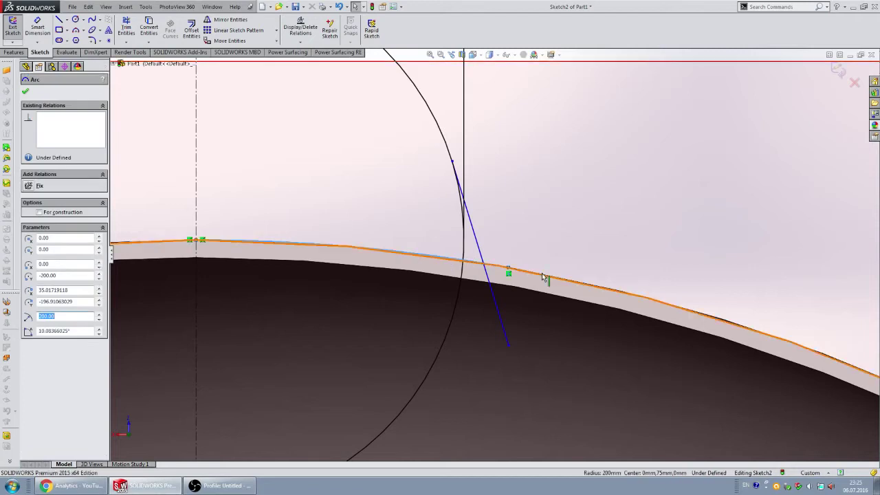
{"action": "left_click", "coordinate": [543, 275], "text": "ctrl"}
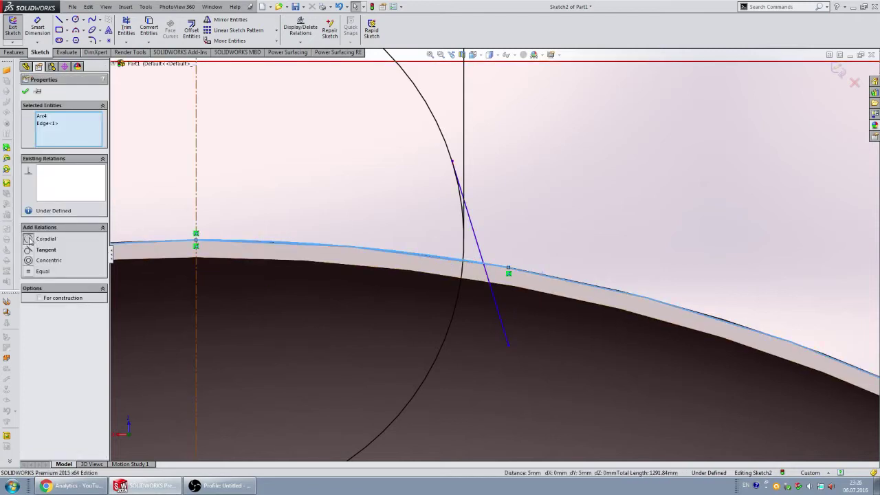
- Make the new arc coradial with the pan edge and drag the line's free end onto it
{"action": "left_click", "coordinate": [30, 241]}
{"action": "left_click", "coordinate": [556, 232]}
{"action": "scroll", "coordinate": [556, 232], "scroll_direction": "up", "scroll_amount": 3}
{"action": "scroll", "coordinate": [502, 250], "scroll_direction": "down", "scroll_amount": 3}
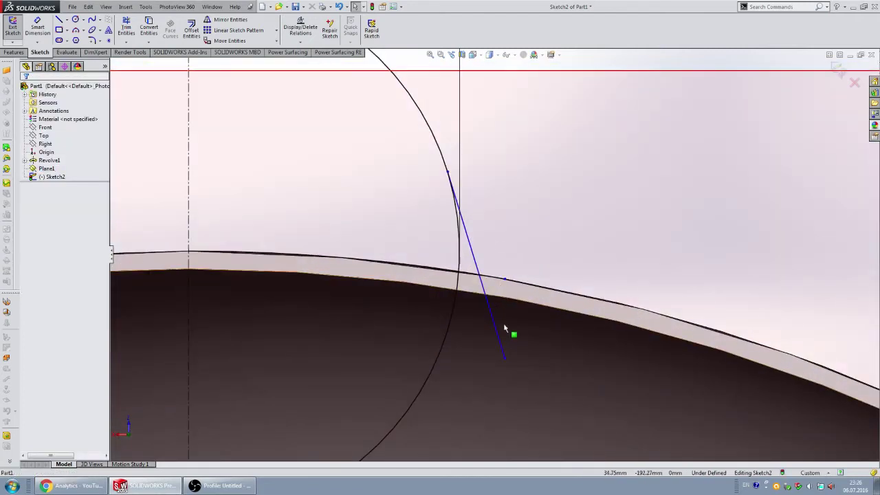
{"action": "left_click_drag", "start_coordinate": [510, 362], "coordinate": [505, 279]}
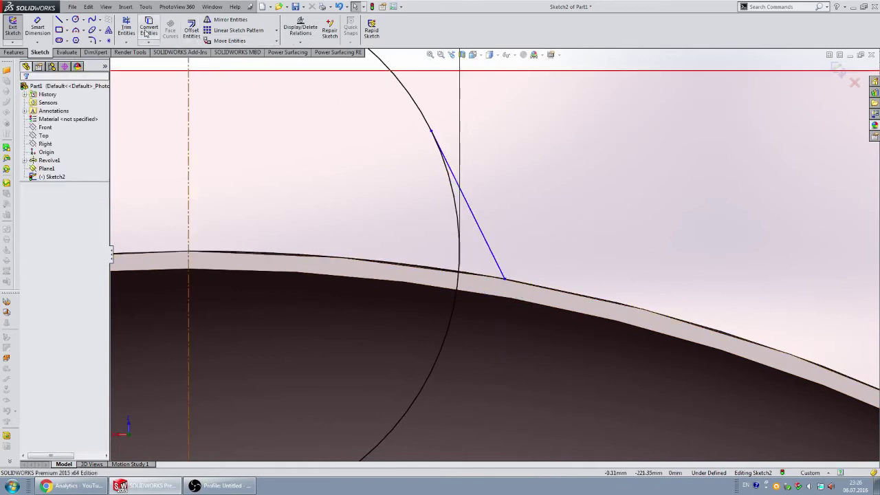
- Power-trim away the circle's left half and lower-right arc
{"action": "left_click", "coordinate": [129, 29]}
{"action": "scroll", "coordinate": [440, 237], "scroll_direction": "up", "scroll_amount": 2}
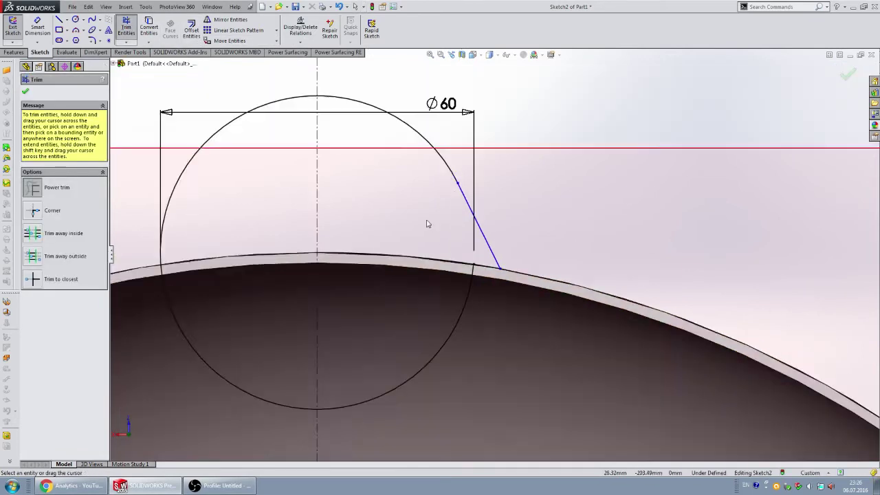
{"action": "scroll", "coordinate": [433, 222], "scroll_direction": "up", "scroll_amount": 1}
{"action": "left_click_drag", "start_coordinate": [338, 138], "coordinate": [344, 147]}
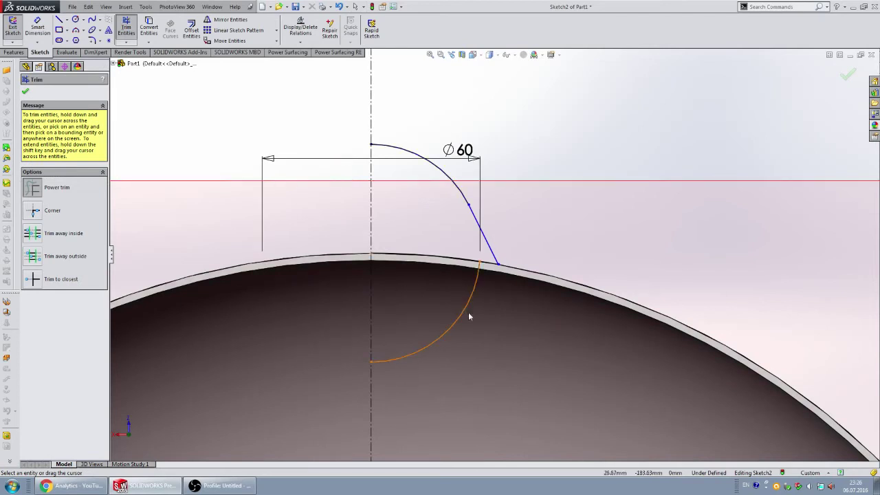
{"action": "left_click_drag", "start_coordinate": [449, 310], "coordinate": [440, 268]}
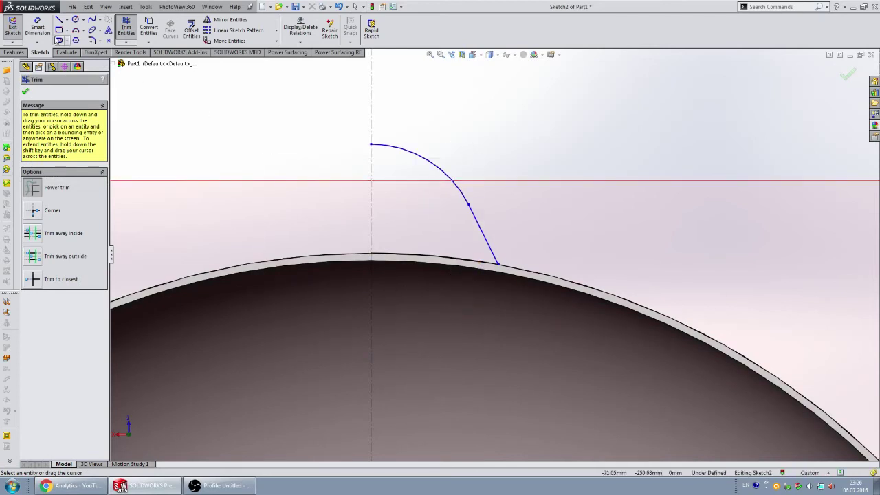
{"action": "left_click", "coordinate": [37, 29]}
- Dimension the line's rim endpoint symmetrically across the centerline to 80
{"action": "left_click", "coordinate": [499, 264]}
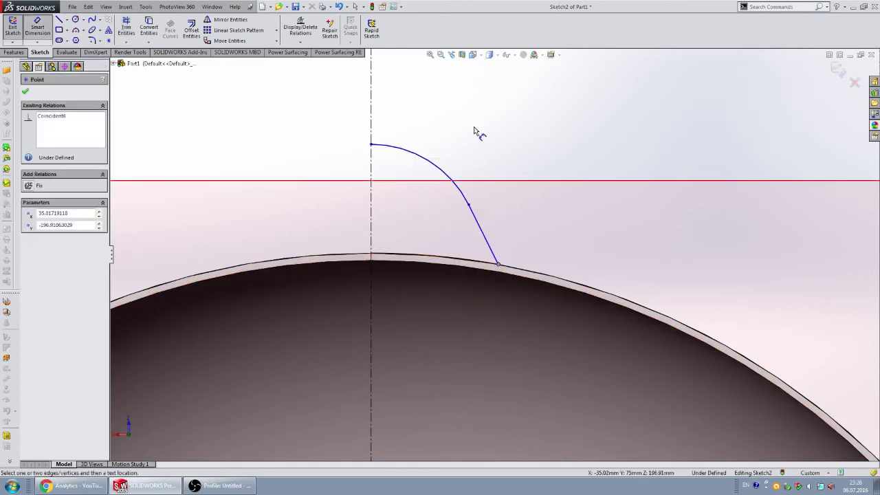
{"action": "left_click", "coordinate": [370, 130]}
{"action": "left_click", "coordinate": [323, 109]}
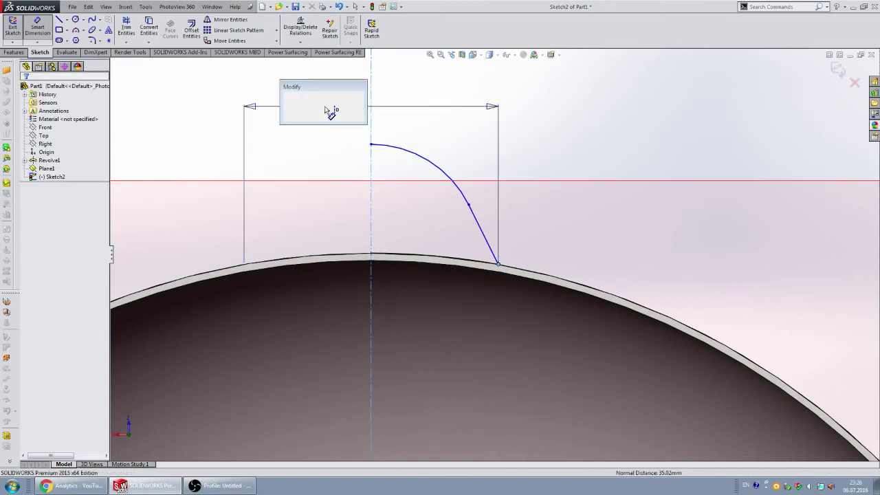
{"action": "type", "text": "80"}
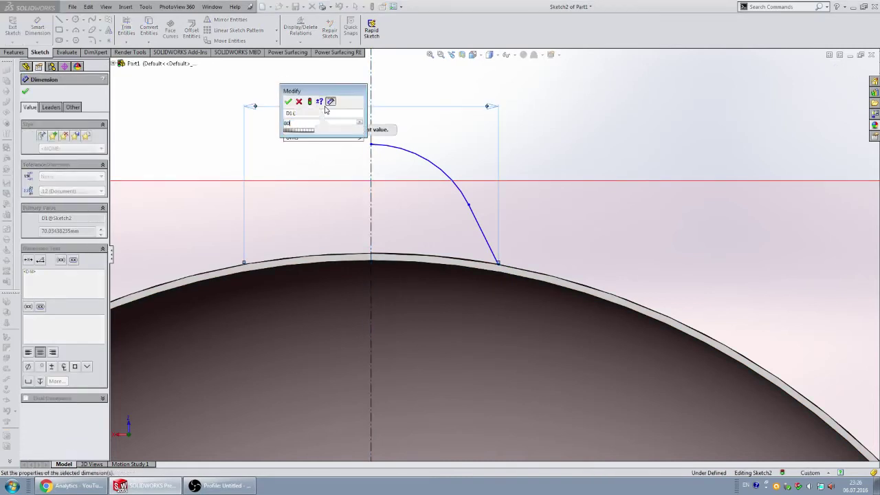
{"action": "key", "text": "Return"}
{"action": "scroll", "coordinate": [471, 252], "scroll_direction": "down", "scroll_amount": 3}
{"action": "scroll", "coordinate": [492, 252], "scroll_direction": "down", "scroll_amount": 2}
{"action": "scroll", "coordinate": [484, 226], "scroll_direction": "up", "scroll_amount": 5}
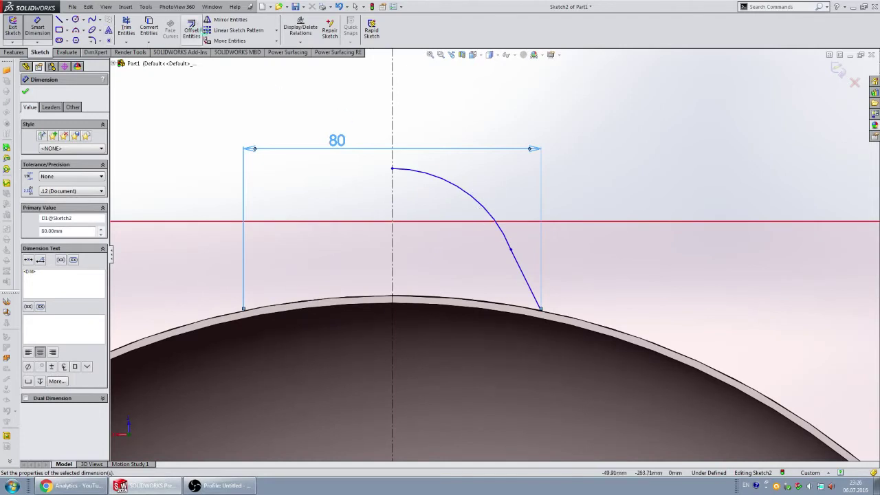
{"action": "left_click", "coordinate": [191, 28]}
- Offset the handle's arc chain 10 mm inward and delete the stray short arc
{"action": "left_click", "coordinate": [466, 196]}
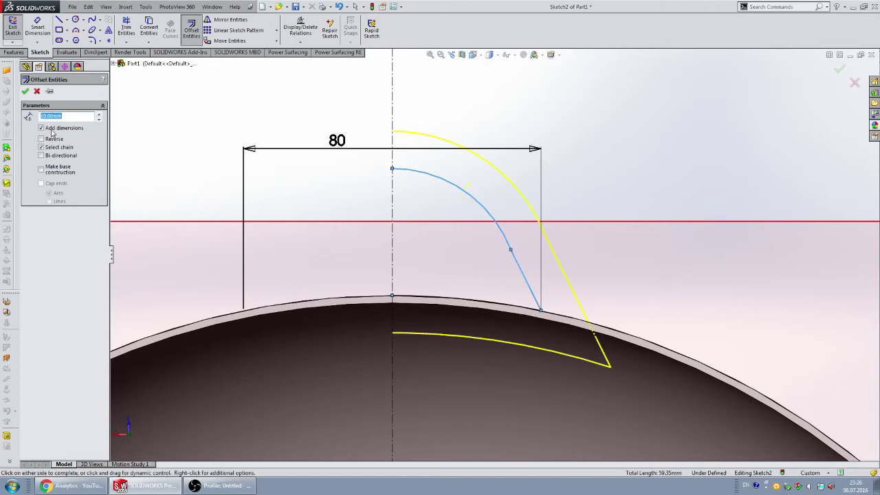
{"action": "left_click", "coordinate": [42, 138]}
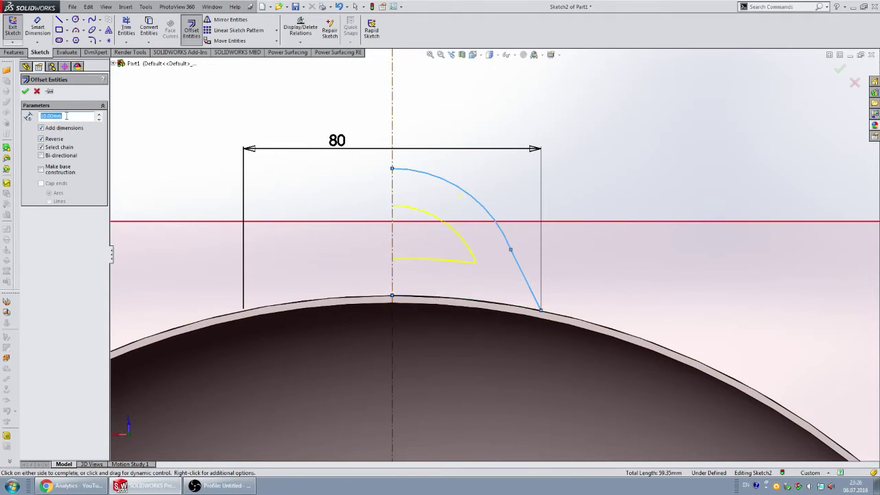
{"action": "left_click", "coordinate": [25, 92]}
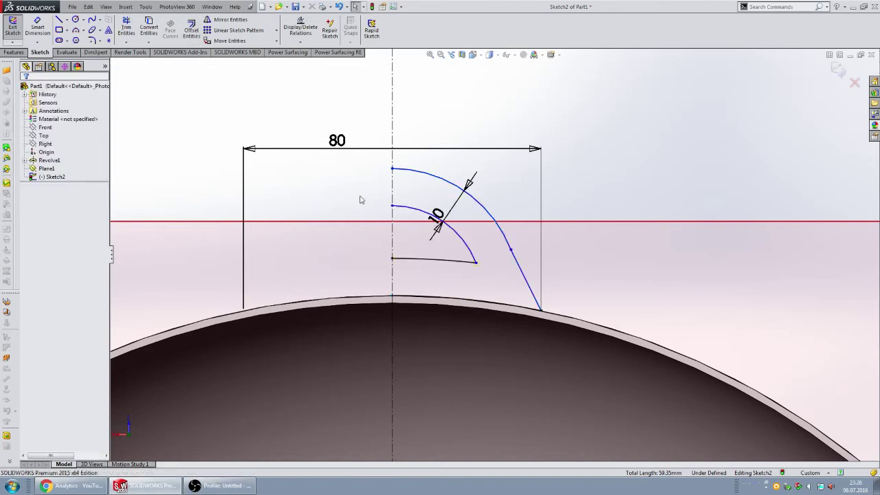
{"action": "left_click", "coordinate": [437, 262]}
{"action": "key", "text": "Delete"}
- Select the slanted line and begin a 10 mm offset of it
{"action": "scroll", "coordinate": [440, 262], "scroll_direction": "down", "scroll_amount": 2}
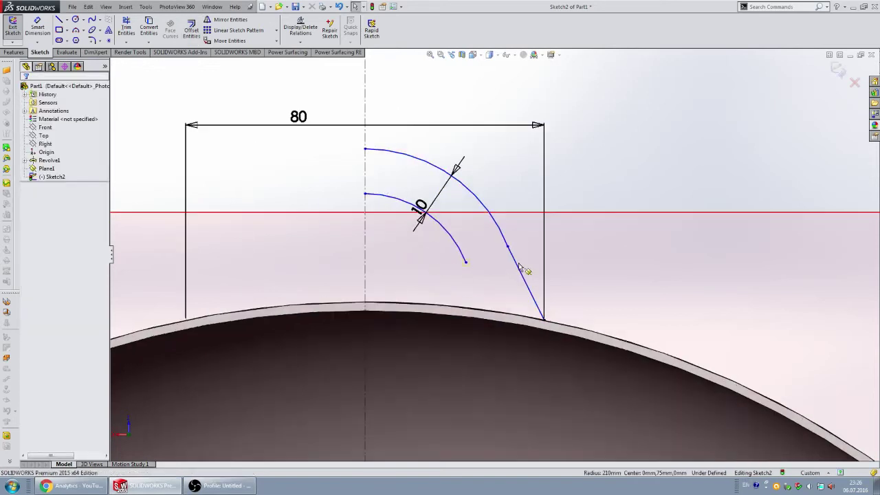
{"action": "scroll", "coordinate": [440, 263], "scroll_direction": "down", "scroll_amount": 4}
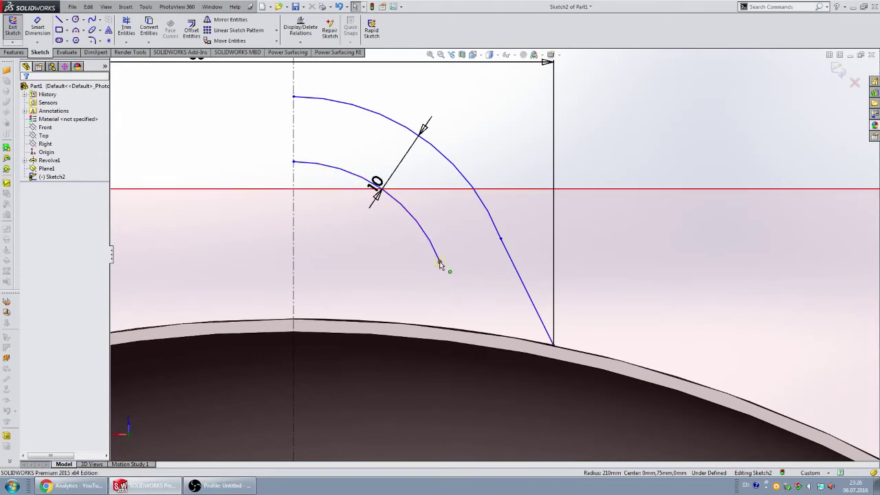
{"action": "scroll", "coordinate": [441, 263], "scroll_direction": "down", "scroll_amount": 4}
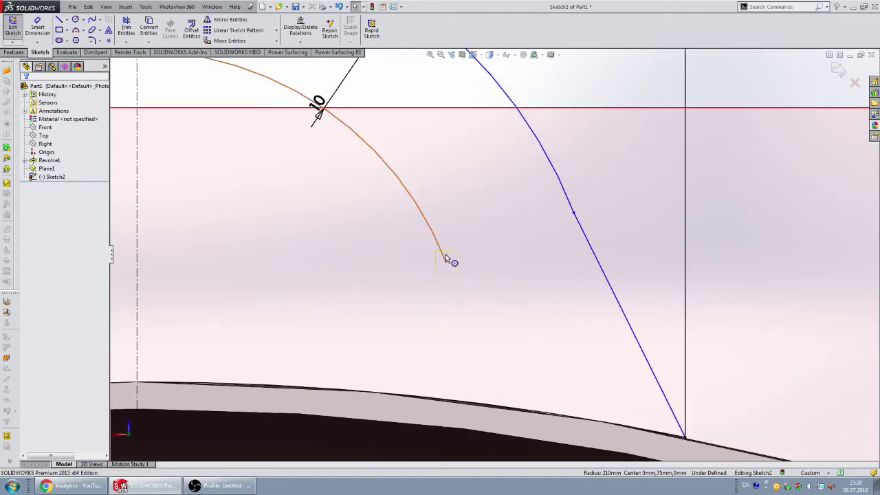
{"action": "scroll", "coordinate": [450, 262], "scroll_direction": "up", "scroll_amount": 2}
{"action": "scroll", "coordinate": [464, 271], "scroll_direction": "up", "scroll_amount": 3}
{"action": "left_click", "coordinate": [533, 255]}
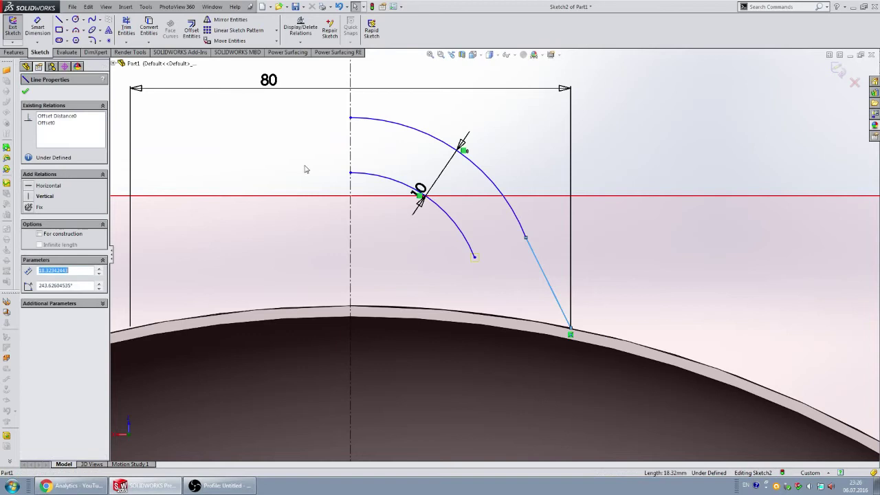
{"action": "left_click", "coordinate": [191, 30]}
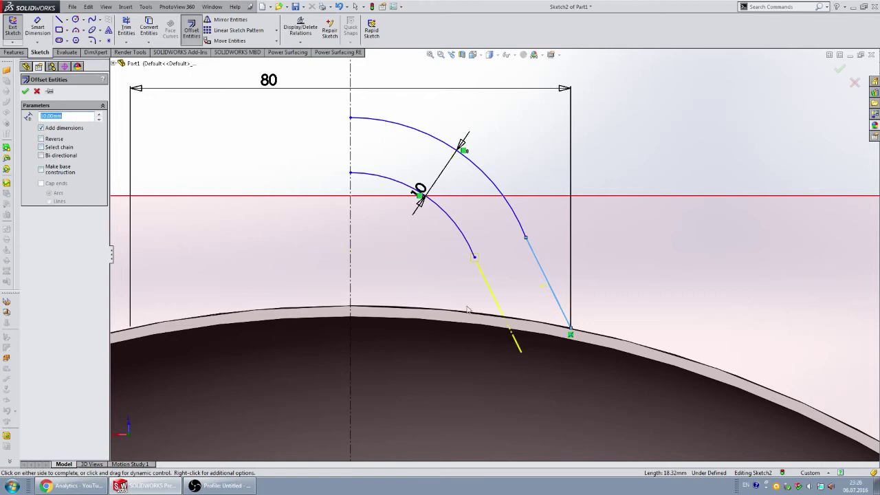
- Accept the 10 mm inner offset of the slanted handle line
{"action": "left_click", "coordinate": [25, 91]}
{"action": "scroll", "coordinate": [481, 244], "scroll_direction": "up", "scroll_amount": 3}
{"action": "scroll", "coordinate": [480, 246], "scroll_direction": "down", "scroll_amount": 5}
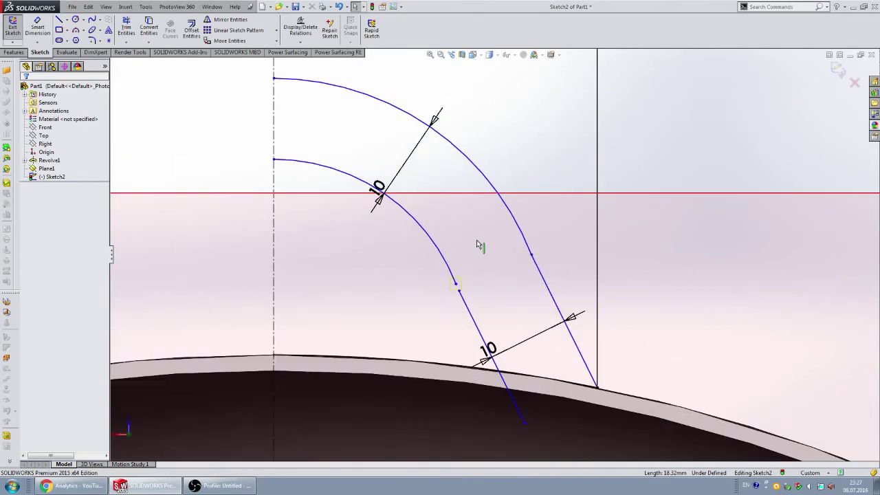
{"action": "scroll", "coordinate": [508, 268], "scroll_direction": "up", "scroll_amount": 2}
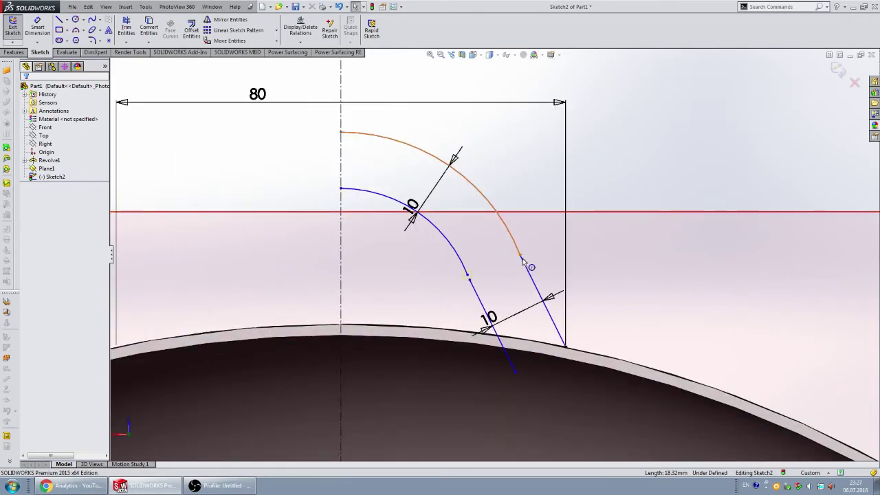
{"action": "left_click", "coordinate": [522, 260]}
{"action": "left_click", "coordinate": [544, 302], "text": "ctrl"}
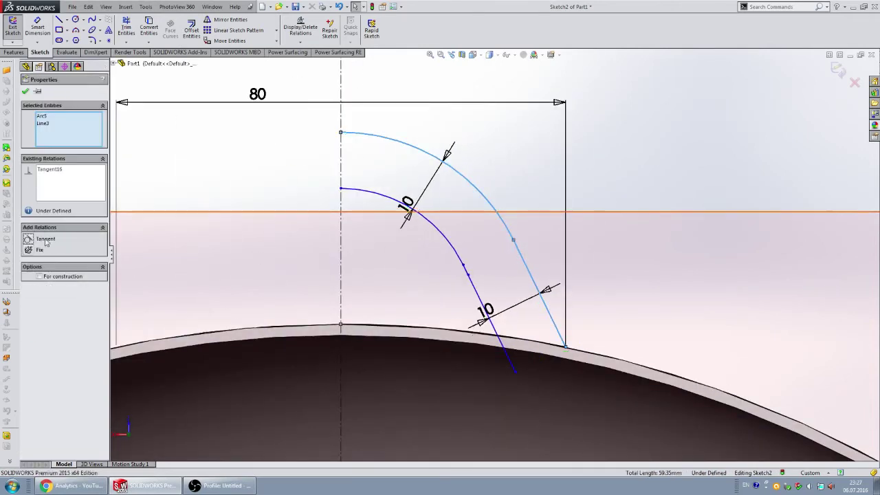
{"action": "key", "text": "Escape"}
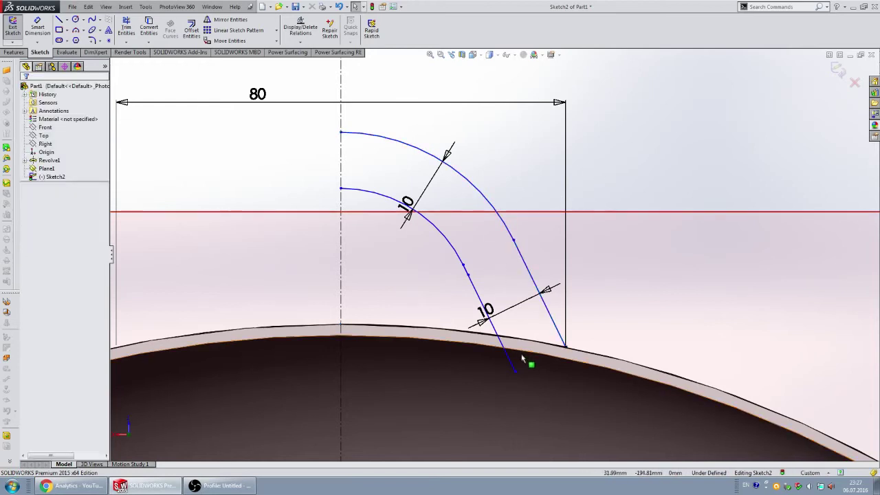
- Trim away the inner curve's tail that extends below the pan's rim edge
{"action": "left_click", "coordinate": [126, 28]}
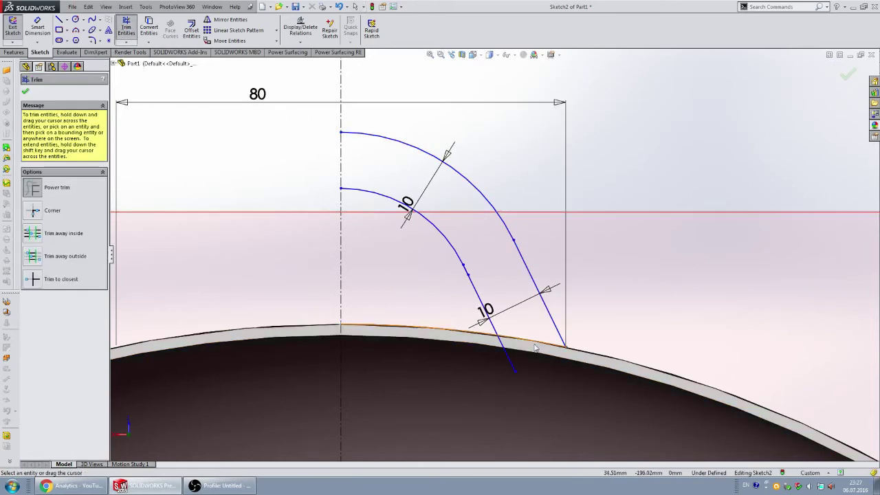
{"action": "scroll", "coordinate": [477, 317], "scroll_direction": "down", "scroll_amount": 5}
{"action": "scroll", "coordinate": [465, 315], "scroll_direction": "up", "scroll_amount": 5}
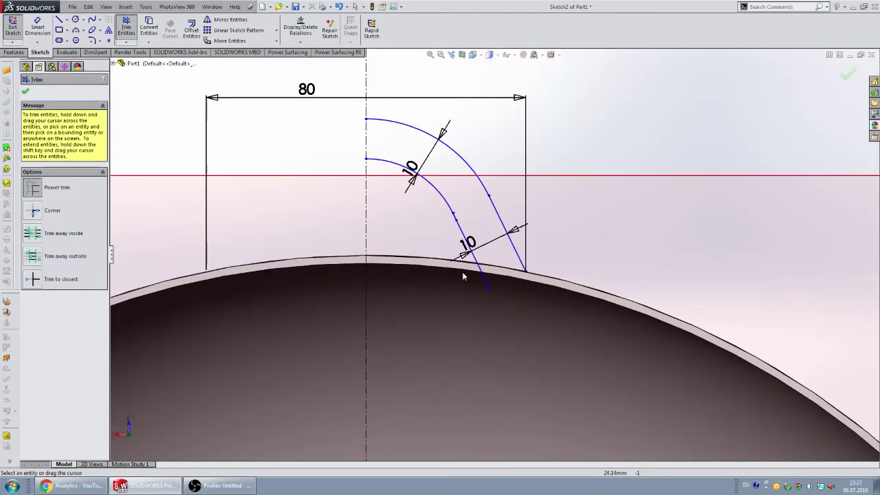
{"action": "scroll", "coordinate": [433, 250], "scroll_direction": "down", "scroll_amount": 2}
{"action": "scroll", "coordinate": [427, 267], "scroll_direction": "down", "scroll_amount": 2}
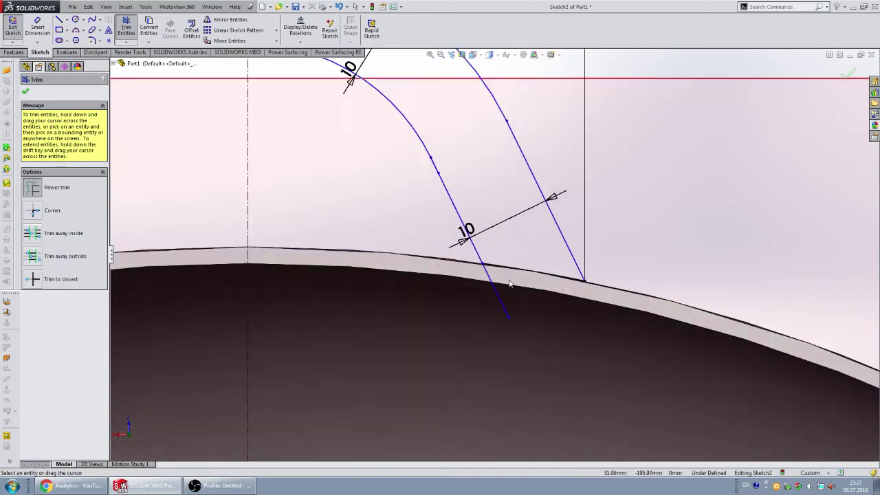
{"action": "scroll", "coordinate": [440, 261], "scroll_direction": "down", "scroll_amount": 1}
{"action": "left_click_drag", "start_coordinate": [490, 270], "coordinate": [479, 275]}
{"action": "scroll", "coordinate": [485, 246], "scroll_direction": "up", "scroll_amount": 3}
{"action": "scroll", "coordinate": [477, 266], "scroll_direction": "down", "scroll_amount": 3}
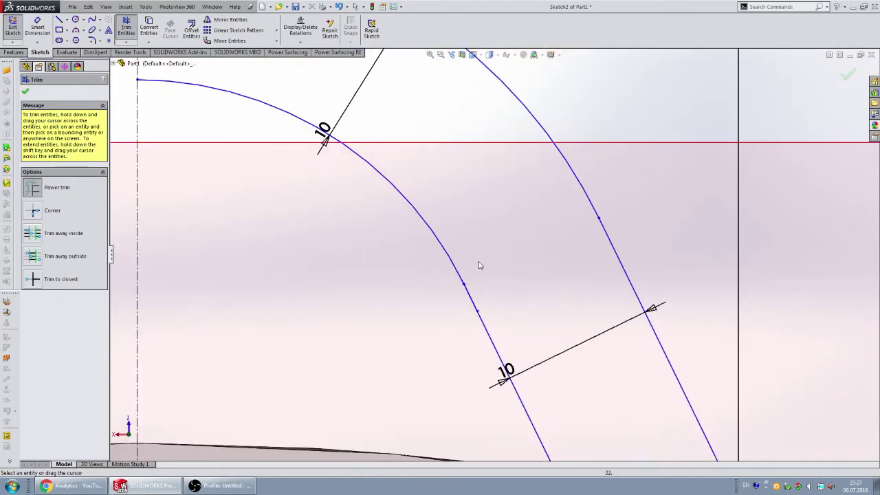
{"action": "scroll", "coordinate": [481, 315], "scroll_direction": "down", "scroll_amount": 3}
{"action": "key", "text": "Escape"}
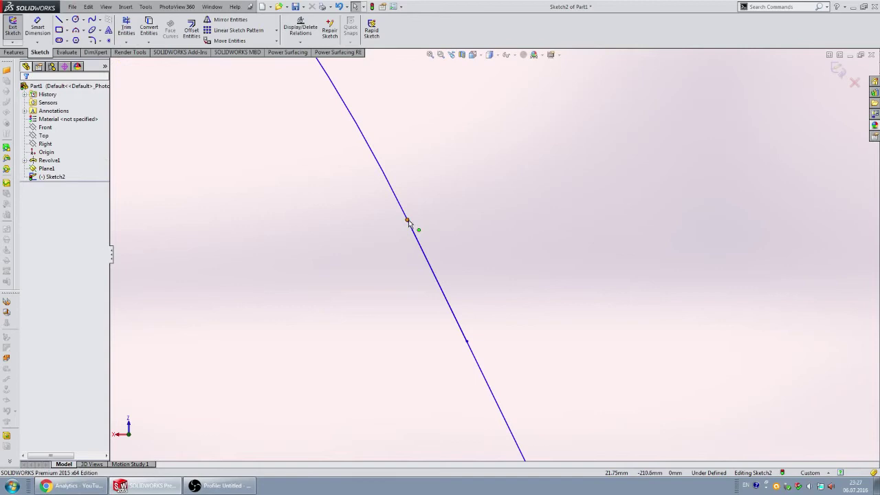
{"action": "left_click", "coordinate": [408, 221]}
{"action": "left_click", "coordinate": [467, 342], "text": "ctrl"}
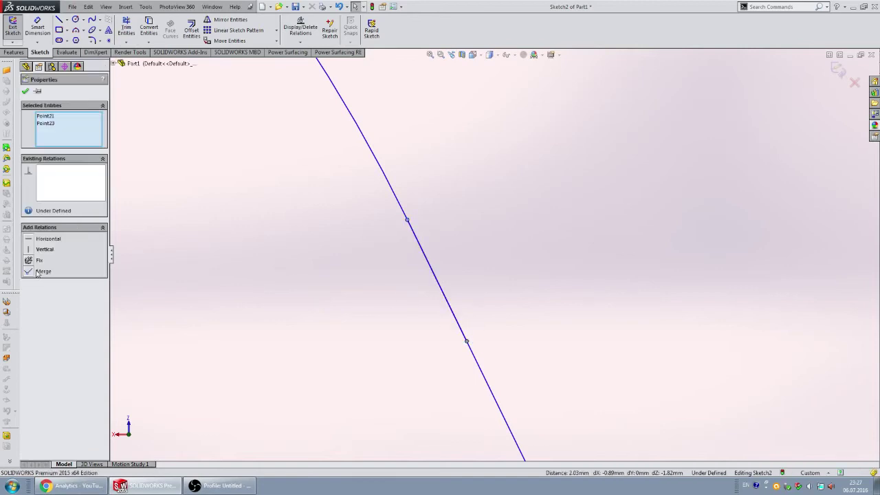
{"action": "left_click", "coordinate": [29, 272]}
{"action": "key", "text": "Escape"}
{"action": "scroll", "coordinate": [440, 289], "scroll_direction": "up", "scroll_amount": 3}
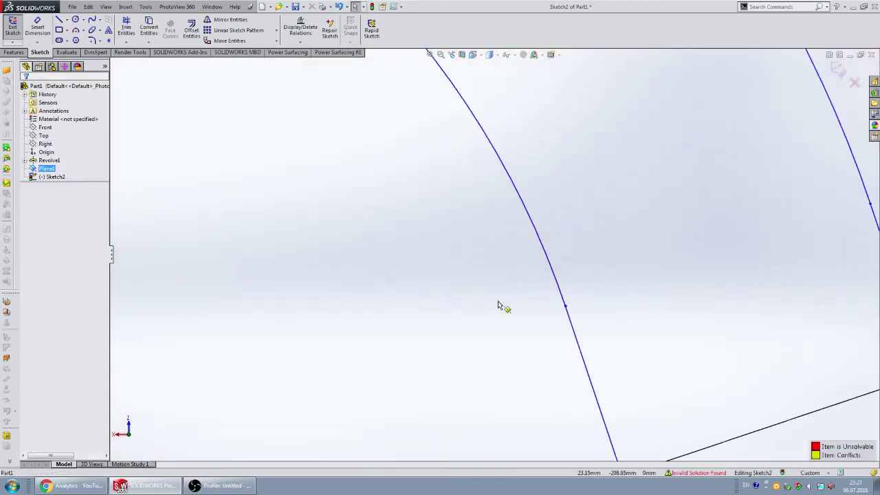
{"action": "scroll", "coordinate": [491, 296], "scroll_direction": "up", "scroll_amount": 3}
{"action": "scroll", "coordinate": [491, 296], "scroll_direction": "up", "scroll_amount": 1}
{"action": "scroll", "coordinate": [468, 289], "scroll_direction": "up", "scroll_amount": 2}
{"action": "scroll", "coordinate": [482, 282], "scroll_direction": "down", "scroll_amount": 2}
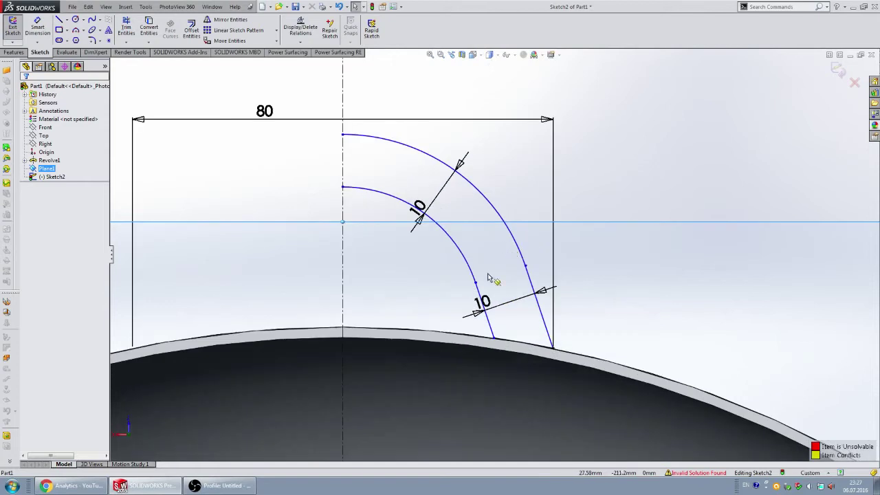
{"action": "left_click", "coordinate": [486, 305]}
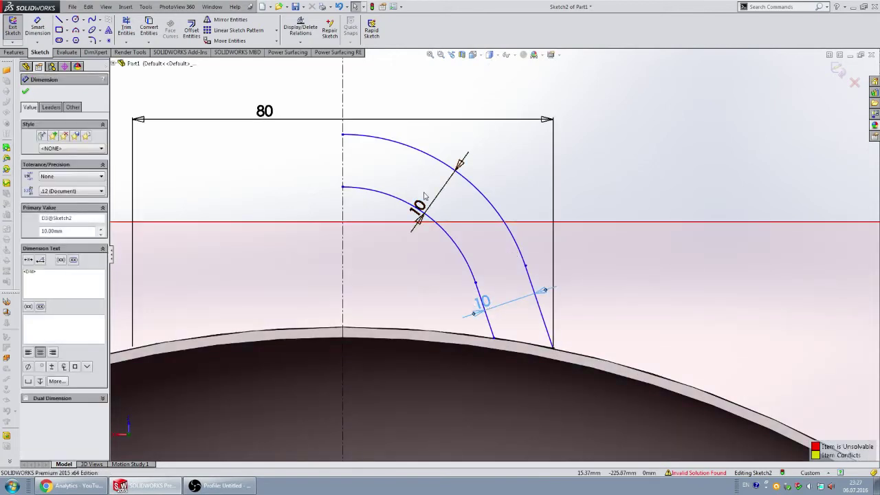
{"action": "key", "text": "Delete"}
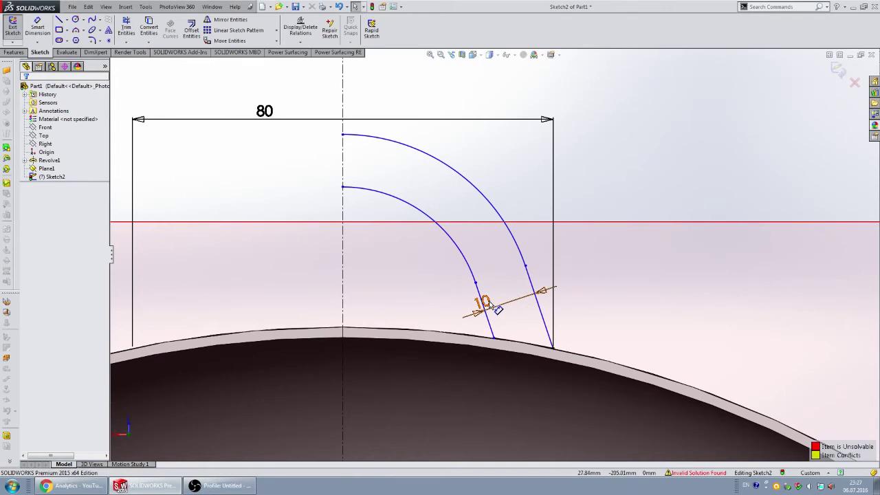
{"action": "left_click", "coordinate": [495, 307]}
{"action": "key", "text": "Delete"}
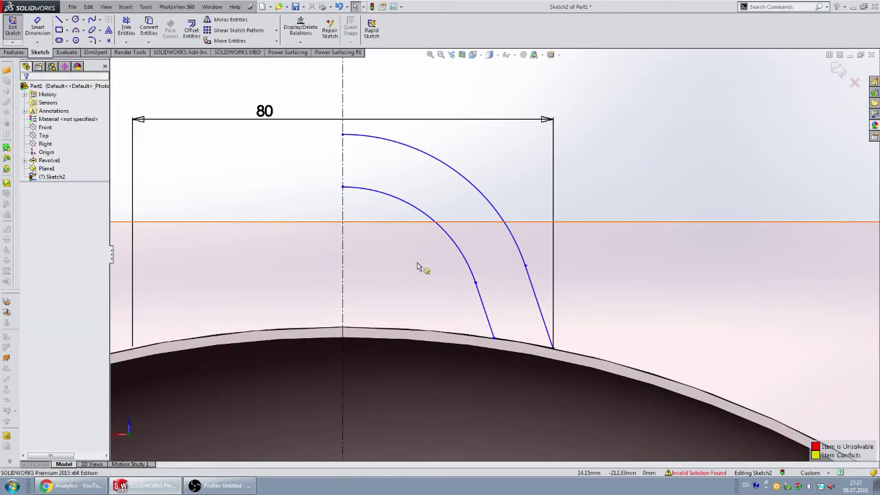
{"action": "key", "text": "ctrl+z"}
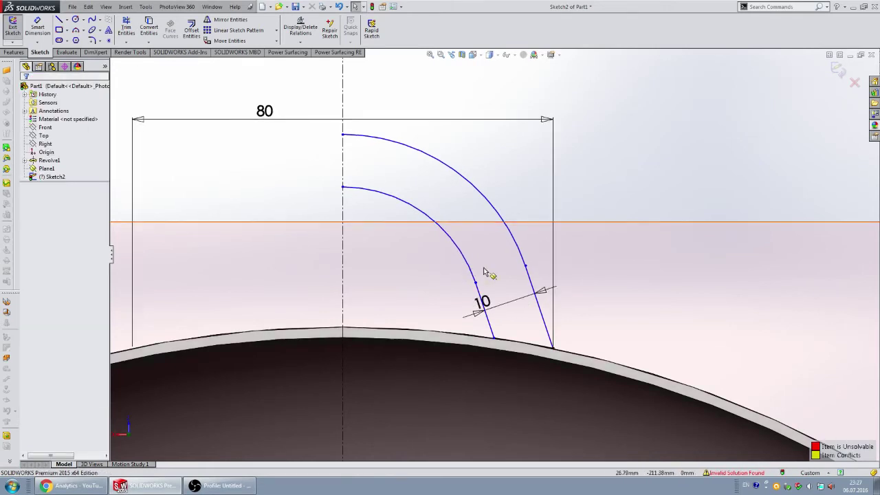
{"action": "key", "text": "ctrl+z"}
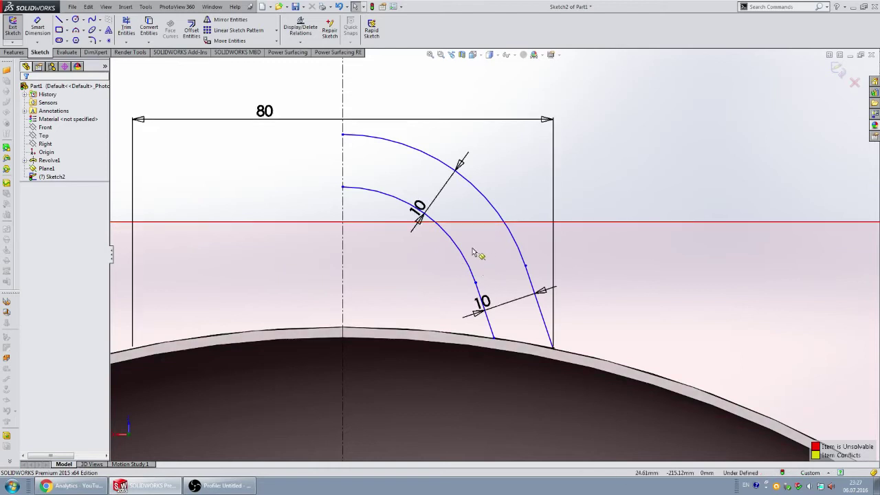
{"action": "key", "text": "ctrl+z"}
- Make the handle arc tangent to its straight segment
{"action": "left_click", "coordinate": [591, 200]}
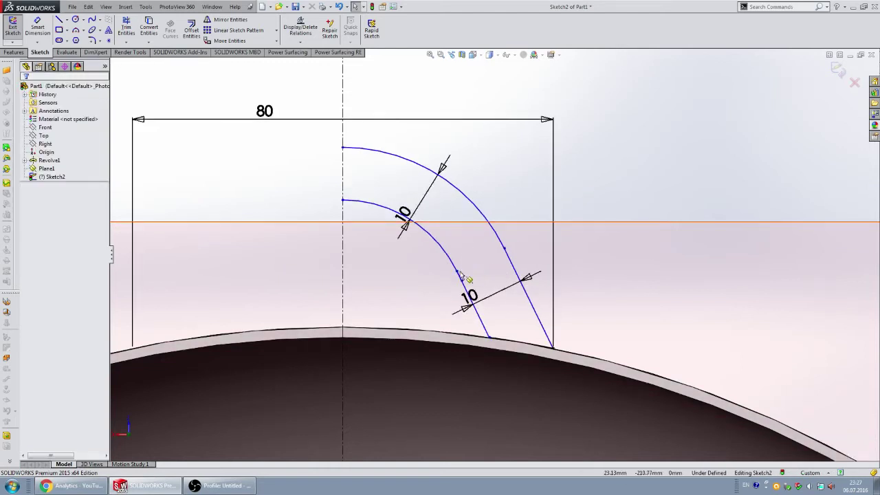
{"action": "scroll", "coordinate": [475, 258], "scroll_direction": "down", "scroll_amount": 5}
{"action": "scroll", "coordinate": [478, 246], "scroll_direction": "down", "scroll_amount": 3}
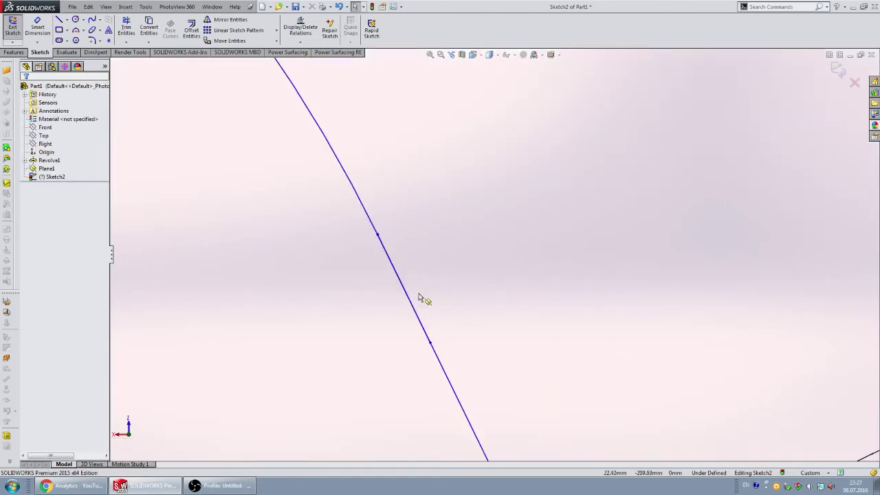
{"action": "left_click", "coordinate": [446, 372]}
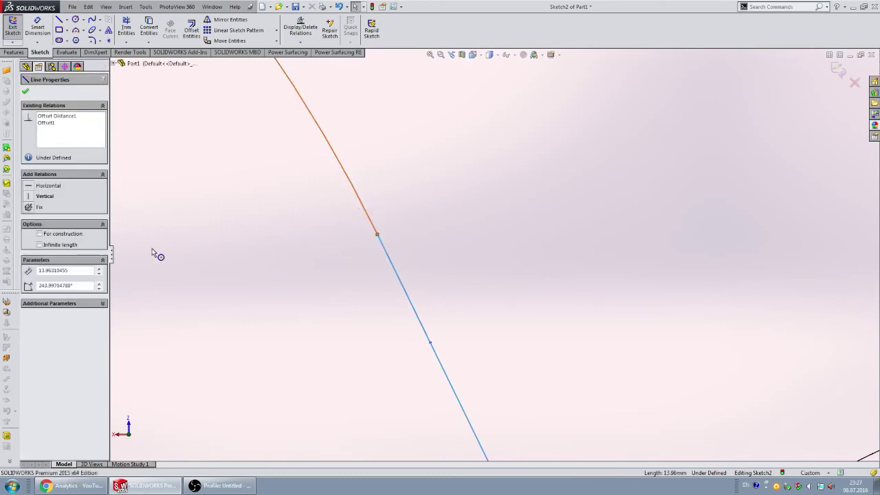
{"action": "left_click", "coordinate": [30, 241]}
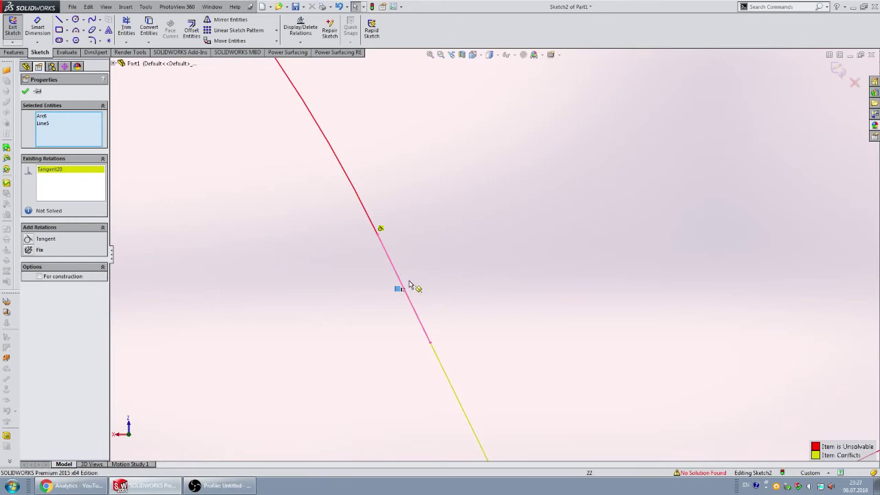
{"action": "left_click", "coordinate": [415, 260]}
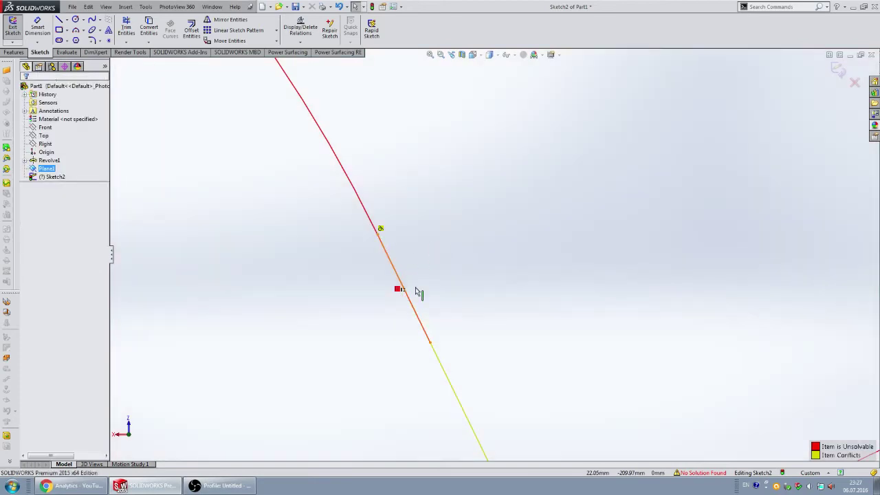
{"action": "left_click", "coordinate": [415, 290]}
{"action": "left_click", "coordinate": [416, 271]}
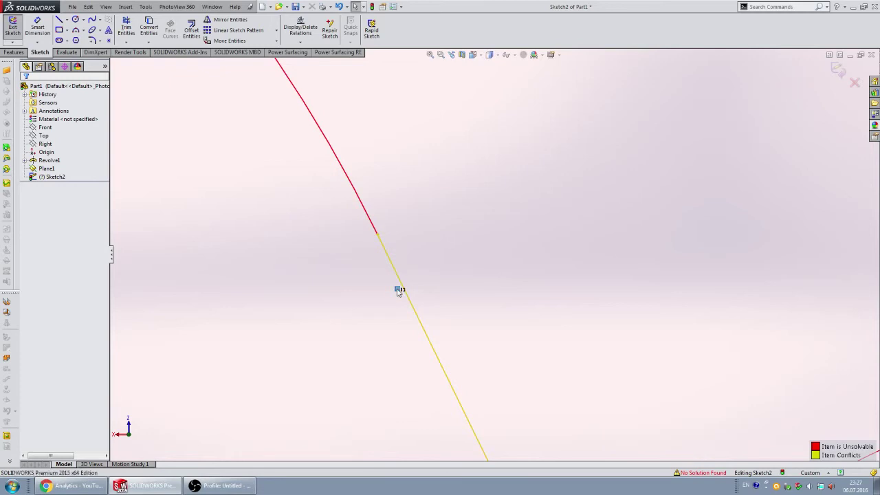
- Remove the conflicting 10 dimension so Sketch2 solves as Under Defined again
{"action": "scroll", "coordinate": [464, 301], "scroll_direction": "up", "scroll_amount": 2}
{"action": "scroll", "coordinate": [552, 262], "scroll_direction": "up", "scroll_amount": 3}
{"action": "scroll", "coordinate": [552, 262], "scroll_direction": "up", "scroll_amount": 1}
{"action": "scroll", "coordinate": [536, 258], "scroll_direction": "up", "scroll_amount": 2}
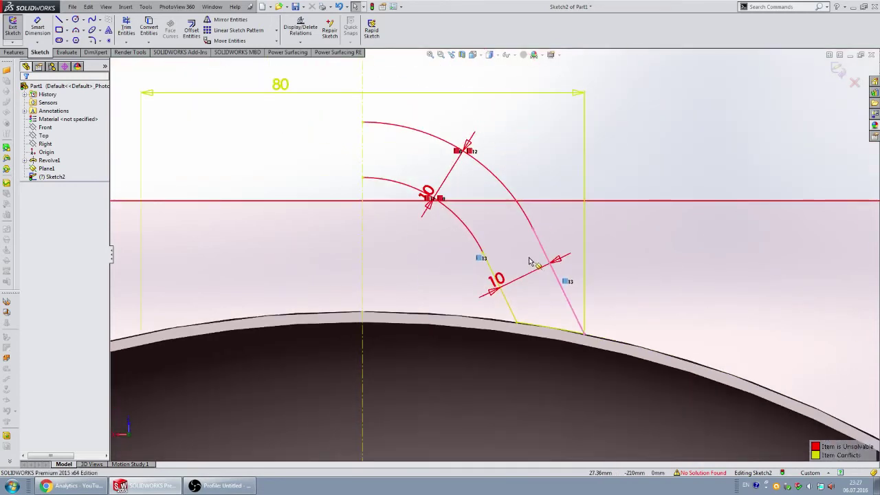
{"action": "key", "text": "ctrl+z"}
{"action": "scroll", "coordinate": [496, 254], "scroll_direction": "up", "scroll_amount": 2}
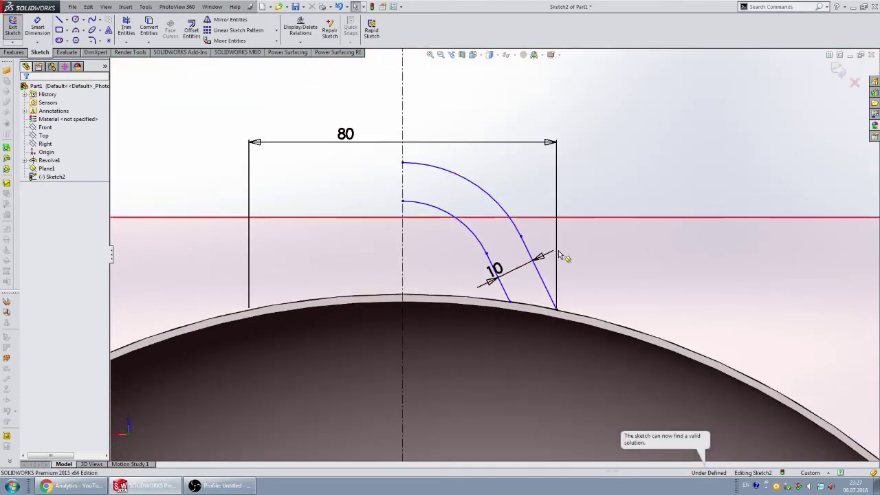
{"action": "scroll", "coordinate": [598, 176], "scroll_direction": "down", "scroll_amount": 3}
- Dimension the outer handle arc with a 30 radius
{"action": "scroll", "coordinate": [514, 291], "scroll_direction": "up", "scroll_amount": 3}
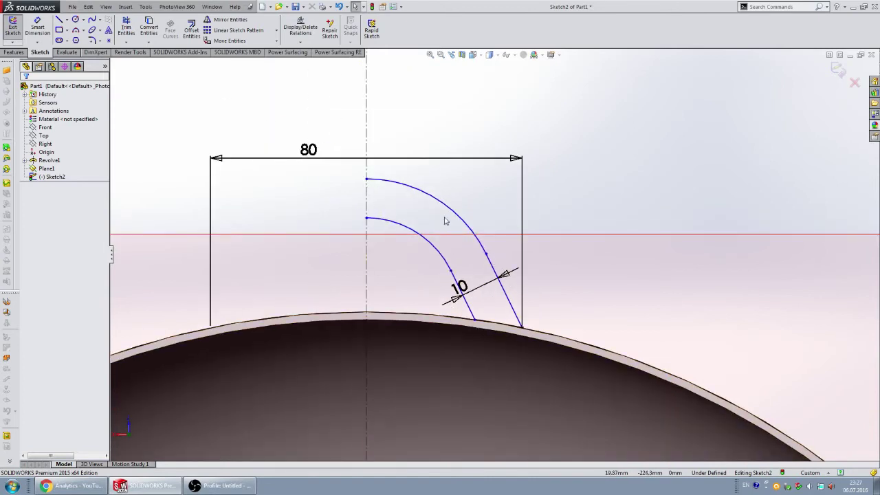
{"action": "left_click", "coordinate": [47, 24]}
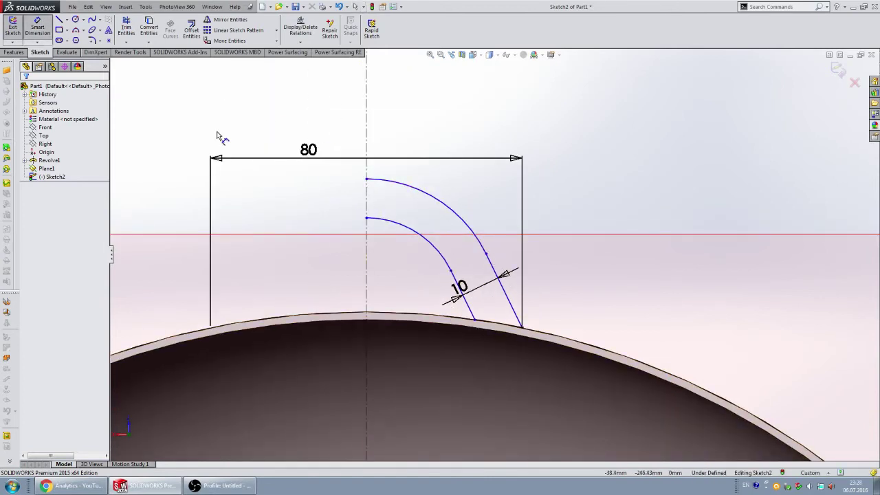
{"action": "left_click", "coordinate": [440, 201]}
{"action": "left_click", "coordinate": [473, 132]}
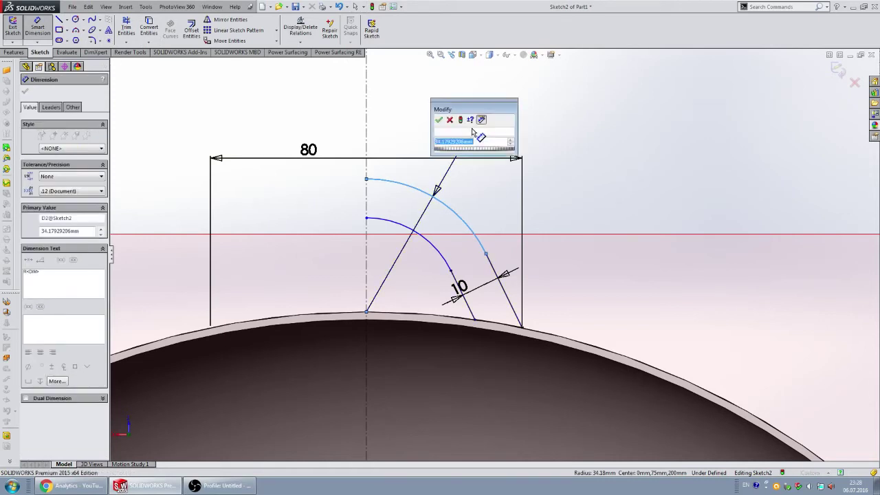
{"action": "type", "text": "30"}
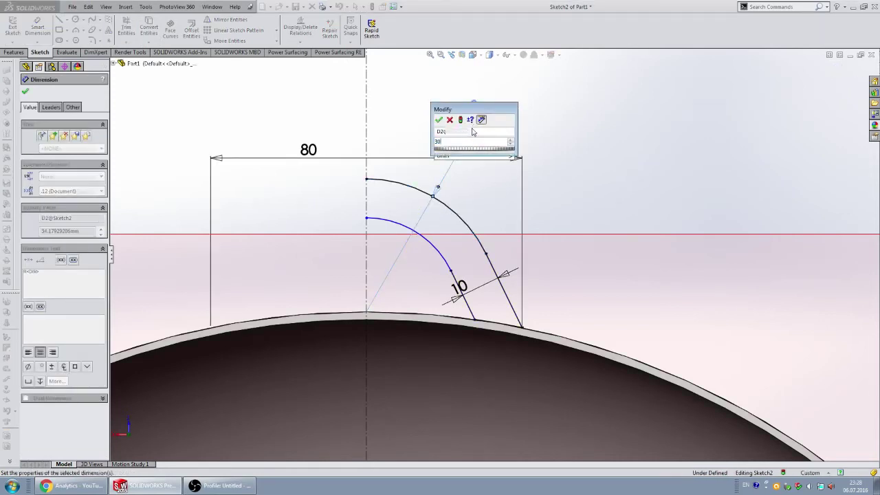
{"action": "key", "text": "Return"}
{"action": "scroll", "coordinate": [428, 271], "scroll_direction": "down", "scroll_amount": 3}
{"action": "scroll", "coordinate": [448, 272], "scroll_direction": "down", "scroll_amount": 2}
{"action": "key", "text": "Escape"}
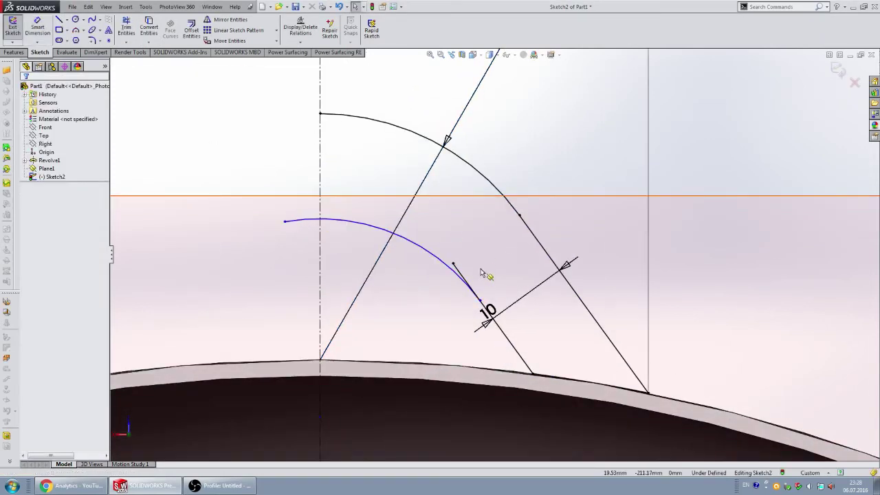
- Make the inner and outer handle arcs concentric
{"action": "scroll", "coordinate": [468, 248], "scroll_direction": "up", "scroll_amount": 2}
{"action": "scroll", "coordinate": [454, 237], "scroll_direction": "up", "scroll_amount": 3}
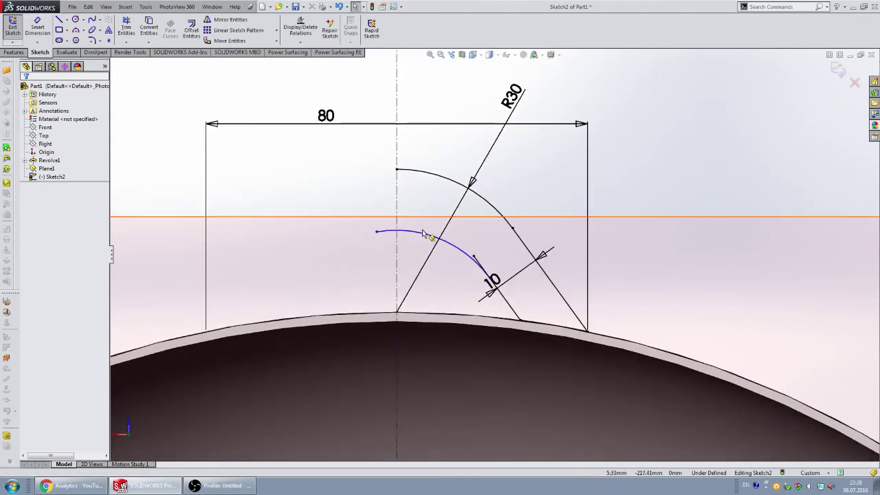
{"action": "left_click", "coordinate": [424, 234]}
{"action": "left_click", "coordinate": [442, 180], "text": "ctrl"}
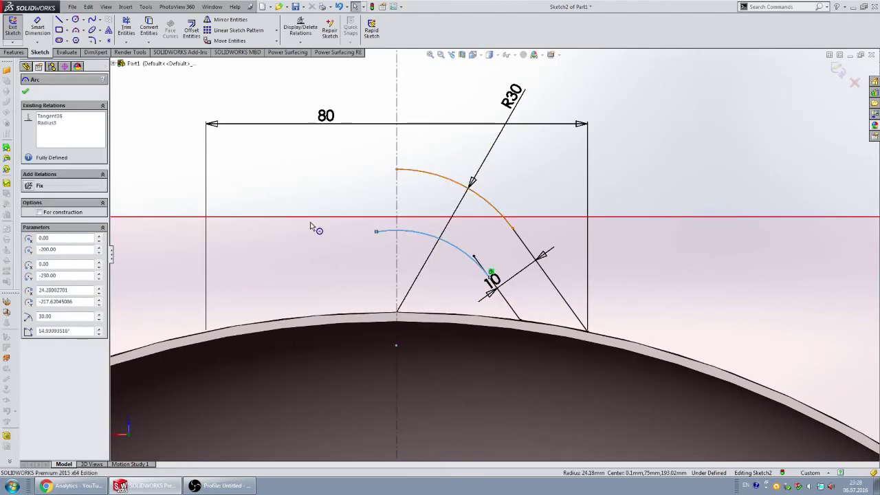
{"action": "left_click", "coordinate": [32, 261]}
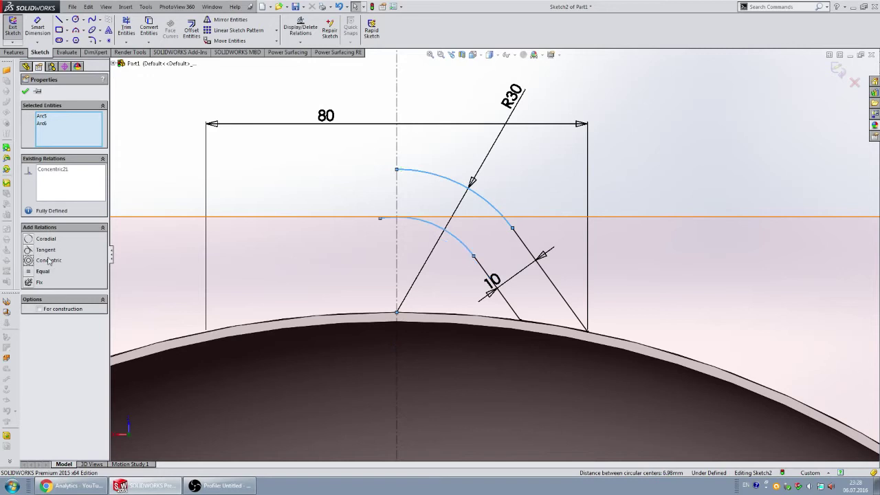
{"action": "left_click", "coordinate": [638, 172]}
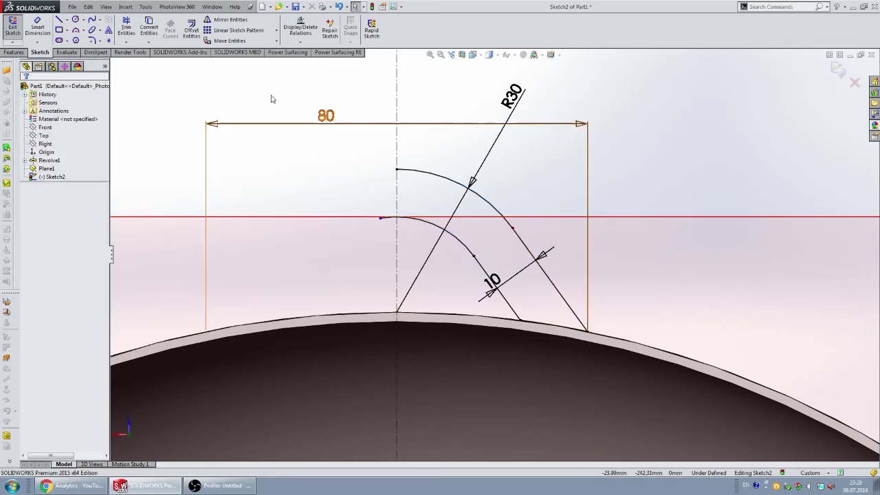
- Trim away the tiny stub left of the centreline
{"action": "left_click", "coordinate": [126, 28]}
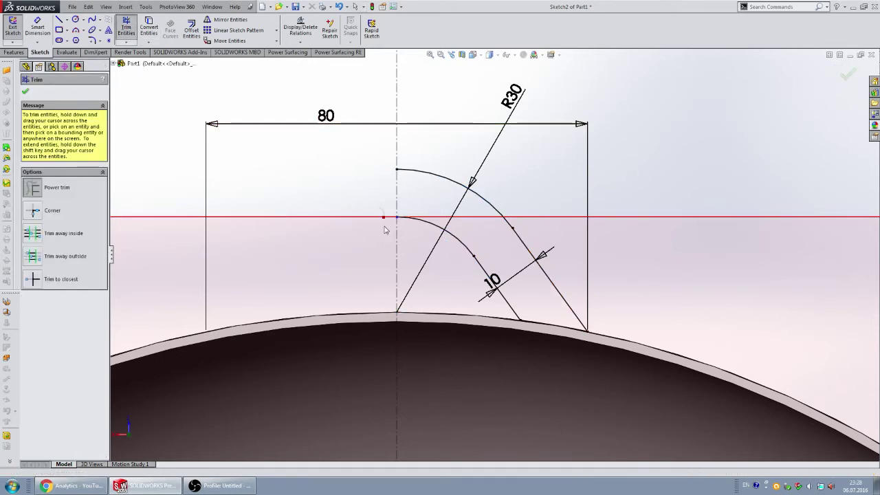
{"action": "left_click_drag", "start_coordinate": [389, 218], "coordinate": [387, 234]}
{"action": "scroll", "coordinate": [471, 244], "scroll_direction": "up", "scroll_amount": 2}
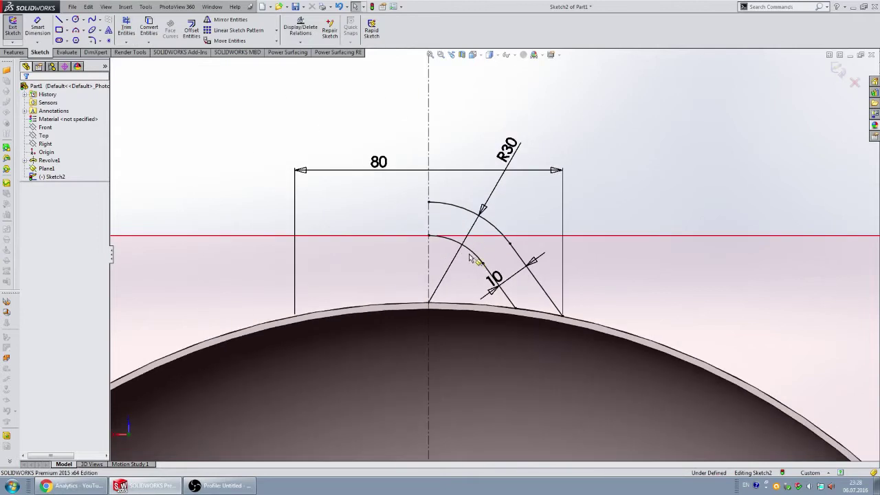
- Mirror the arcs and lines of the right half across the vertical centreline
{"action": "left_click", "coordinate": [452, 246]}
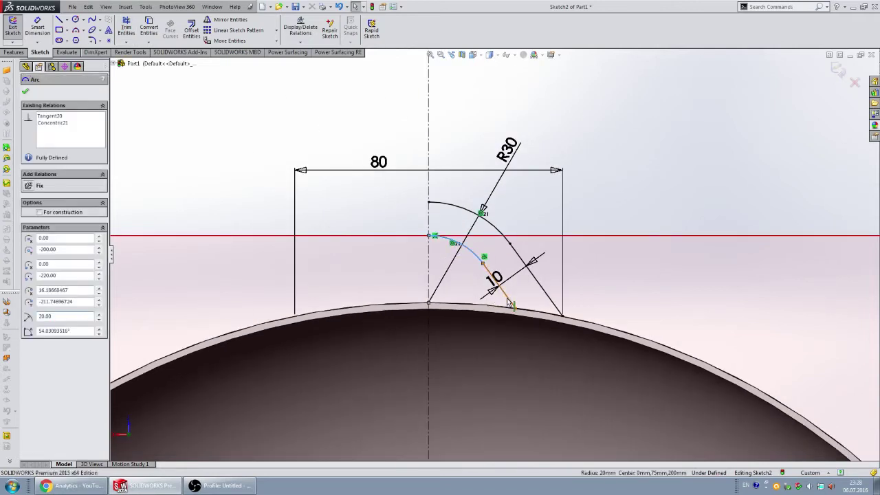
{"action": "left_click", "coordinate": [509, 299], "text": "ctrl"}
{"action": "left_click", "coordinate": [536, 314], "text": "ctrl"}
{"action": "left_click", "coordinate": [496, 232], "text": "ctrl"}
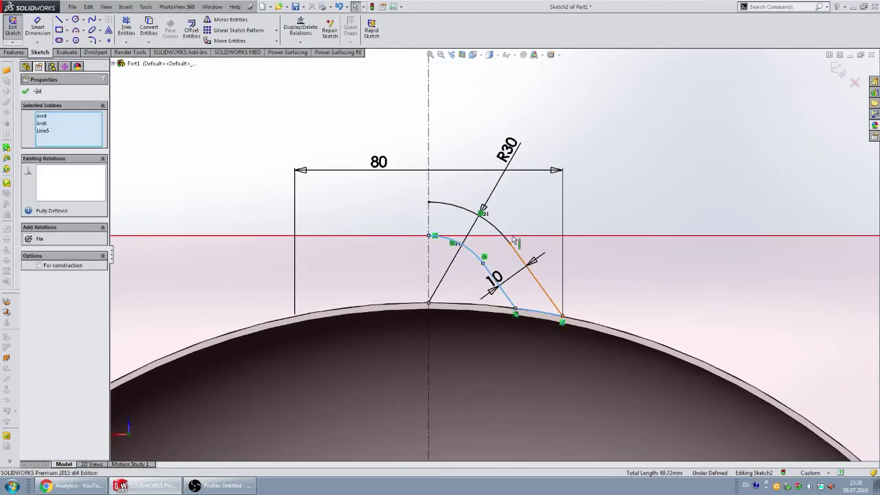
{"action": "left_click", "coordinate": [496, 232], "text": "ctrl"}
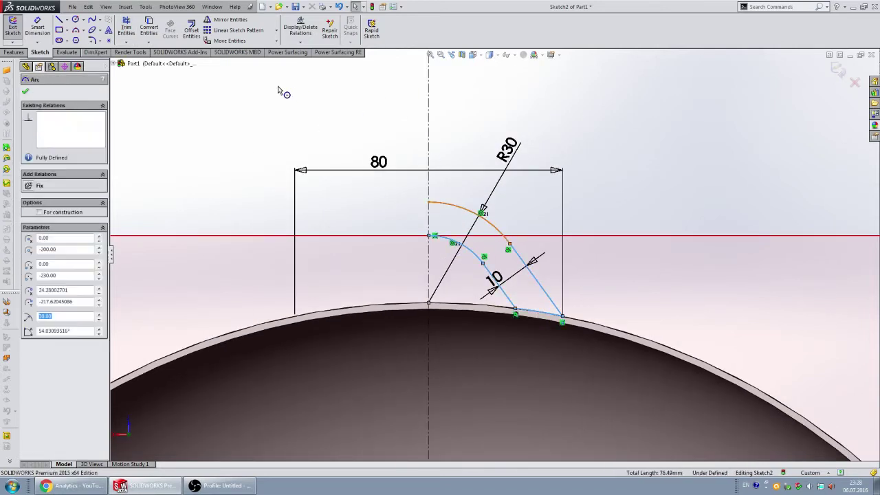
{"action": "left_click", "coordinate": [429, 151], "text": "ctrl"}
{"action": "left_click", "coordinate": [229, 19]}
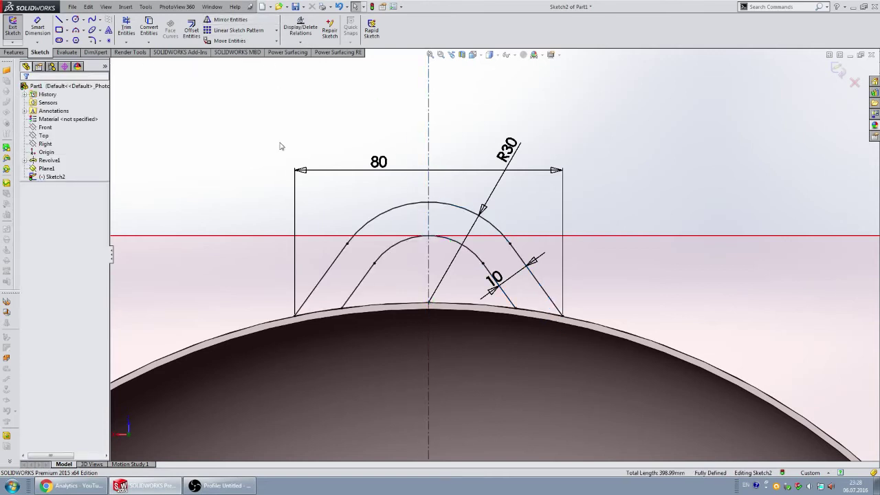
{"action": "scroll", "coordinate": [440, 220], "scroll_direction": "up", "scroll_amount": 3}
- Exit the handle profile sketch and fit the whole pan in view
{"action": "mouse_move", "coordinate": [523, 317]}
{"action": "middle_mouse_down"}
{"action": "mouse_move", "coordinate": [535, 205]}
{"action": "mouse_move", "coordinate": [535, 243]}
{"action": "mouse_move", "coordinate": [507, 240]}
{"action": "mouse_move", "coordinate": [515, 222]}
{"action": "middle_mouse_up"}
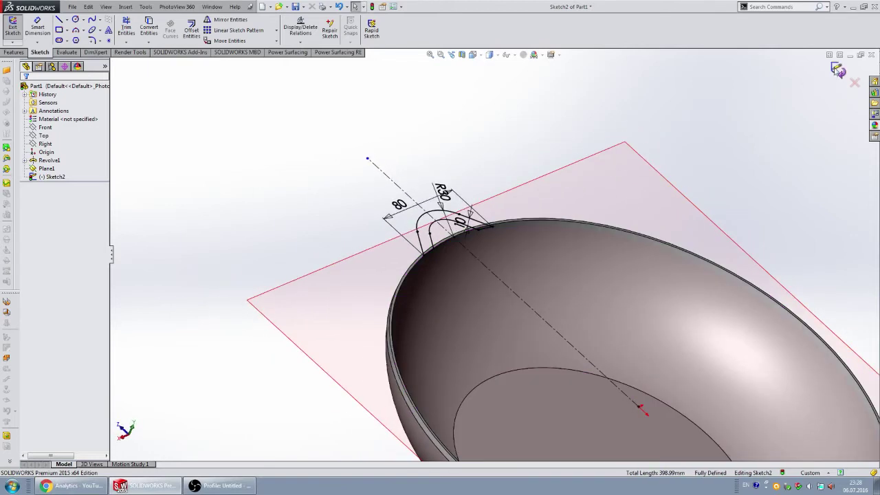
{"action": "key", "text": "ctrl+b"}
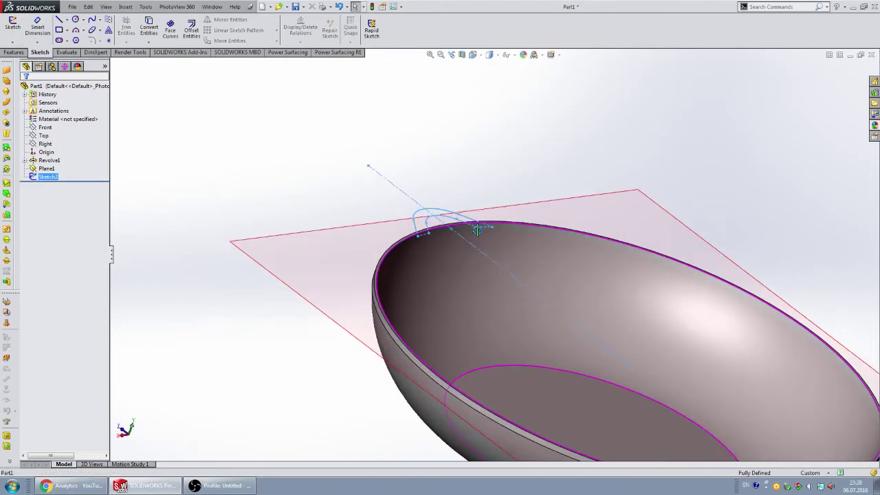
{"action": "middle_click_drag", "start_coordinate": [521, 269], "coordinate": [390, 189]}
{"action": "key", "text": "f"}
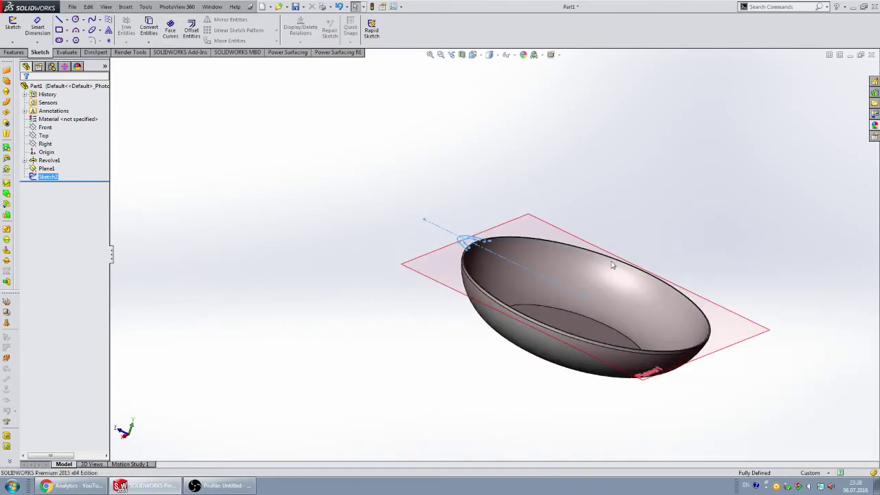
{"action": "left_click", "coordinate": [110, 7]}
{"action": "left_click", "coordinate": [110, 87]}
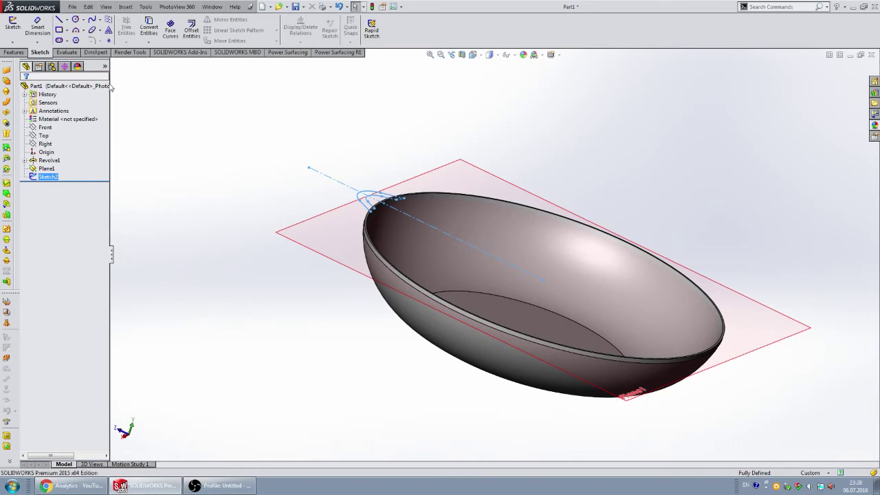
- Orbit to a lower side-on angle and select the Right plane
{"action": "left_click", "coordinate": [497, 161]}
{"action": "mouse_move", "coordinate": [492, 254]}
{"action": "middle_mouse_down"}
{"action": "mouse_move", "coordinate": [527, 244]}
{"action": "mouse_move", "coordinate": [548, 156]}
{"action": "mouse_move", "coordinate": [536, 216]}
{"action": "mouse_move", "coordinate": [541, 258]}
{"action": "middle_mouse_up"}
{"action": "left_click", "coordinate": [46, 144]}
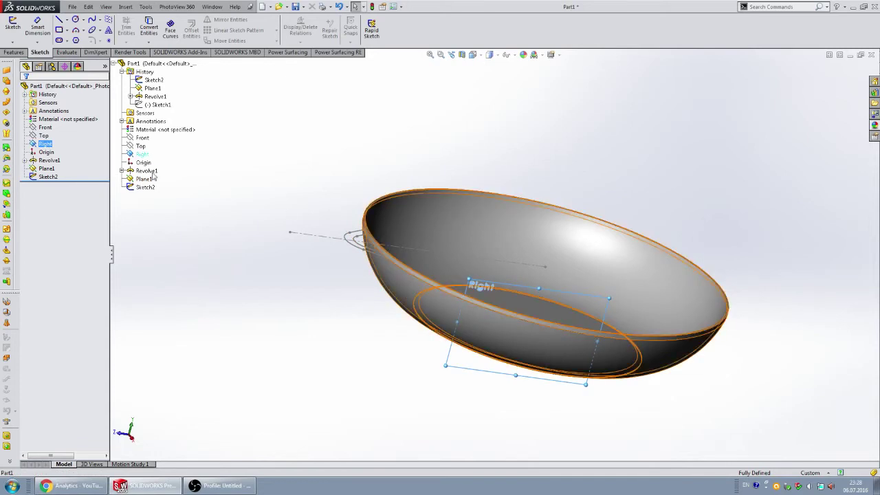
- Sketch on the Right plane an intersection curve where it cuts the pan's outer surface
{"action": "left_click", "coordinate": [15, 30]}
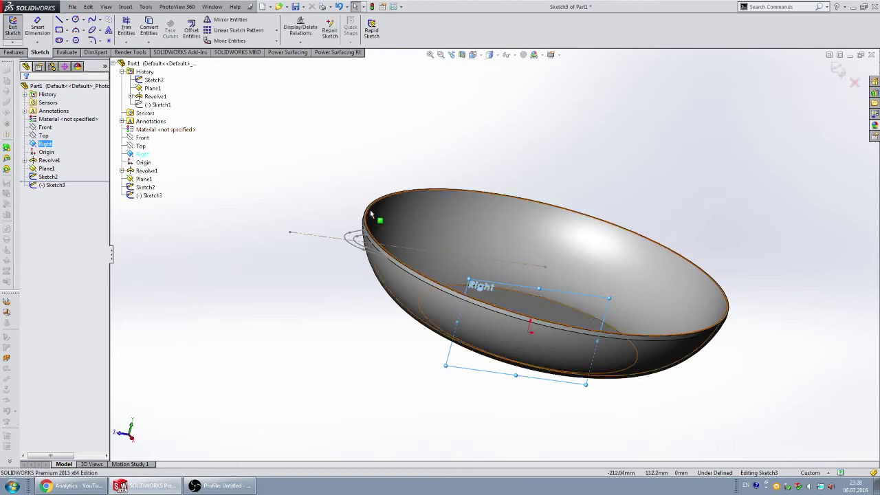
{"action": "left_click", "coordinate": [385, 274]}
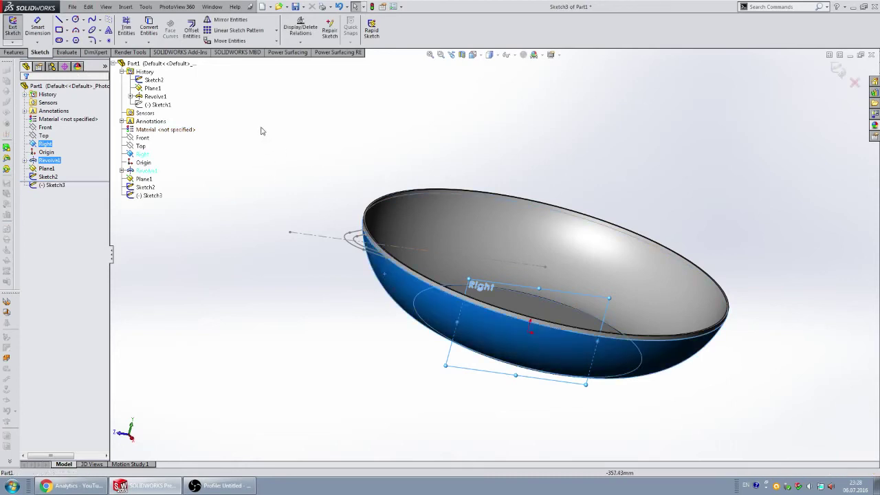
{"action": "left_click", "coordinate": [149, 43]}
{"action": "left_click", "coordinate": [157, 61]}
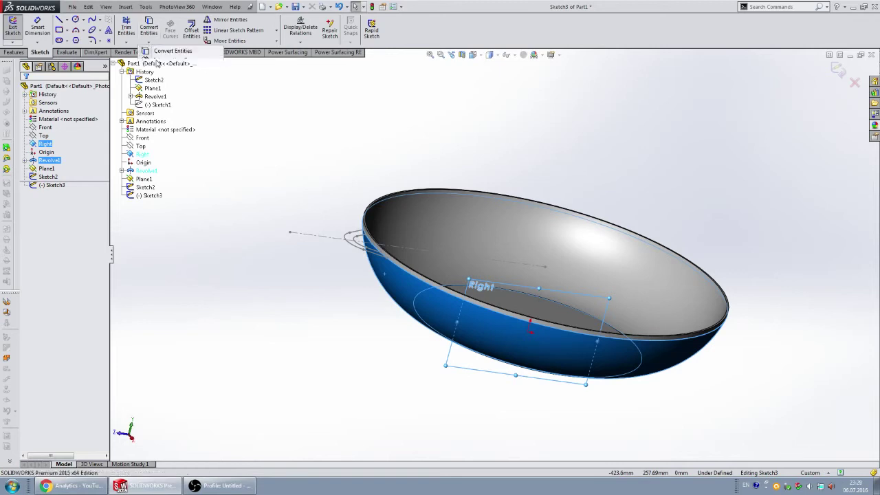
{"action": "mouse_move", "coordinate": [523, 216]}
{"action": "middle_mouse_down"}
{"action": "mouse_move", "coordinate": [497, 155]}
{"action": "mouse_move", "coordinate": [639, 293]}
{"action": "middle_mouse_up"}
{"action": "left_click", "coordinate": [671, 309]}
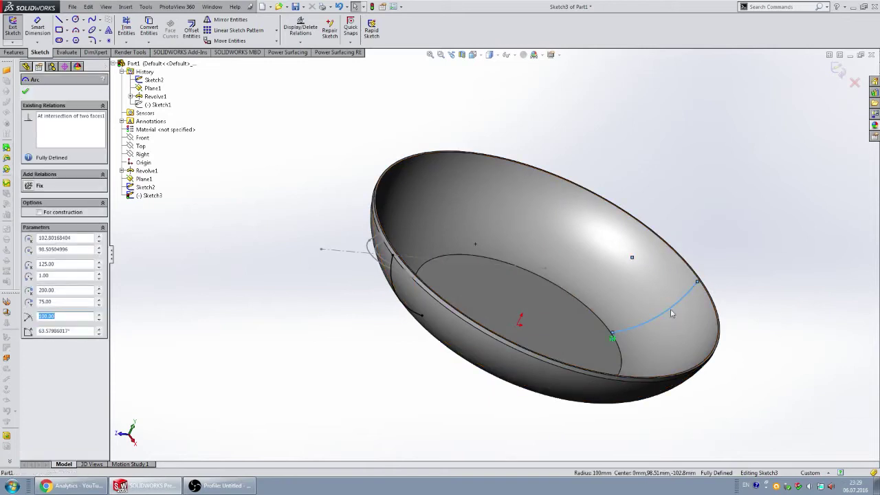
{"action": "key", "text": "Escape"}
- Check the intersection arc from several angles and exit Sketch3
{"action": "mouse_move", "coordinate": [543, 273]}
{"action": "middle_mouse_down"}
{"action": "mouse_move", "coordinate": [517, 181]}
{"action": "mouse_move", "coordinate": [511, 204]}
{"action": "middle_mouse_up"}
{"action": "scroll", "coordinate": [482, 248], "scroll_direction": "down", "scroll_amount": 3}
{"action": "scroll", "coordinate": [426, 309], "scroll_direction": "down", "scroll_amount": 3}
{"action": "scroll", "coordinate": [412, 324], "scroll_direction": "up", "scroll_amount": 3}
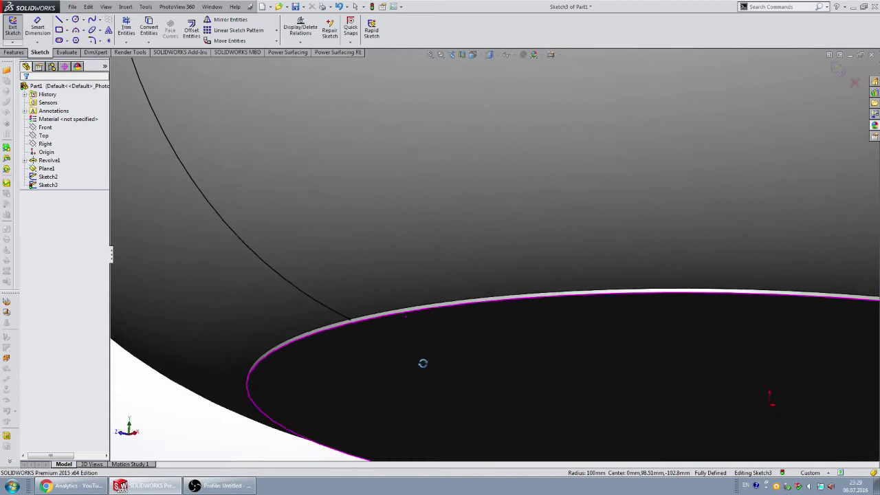
{"action": "middle_click_drag", "start_coordinate": [423, 363], "coordinate": [413, 305]}
{"action": "scroll", "coordinate": [427, 275], "scroll_direction": "up", "scroll_amount": 3}
{"action": "scroll", "coordinate": [440, 199], "scroll_direction": "down", "scroll_amount": 2}
{"action": "mouse_move", "coordinate": [396, 181]}
{"action": "middle_mouse_down"}
{"action": "mouse_move", "coordinate": [408, 216]}
{"action": "mouse_move", "coordinate": [403, 250]}
{"action": "middle_mouse_up"}
{"action": "scroll", "coordinate": [517, 236], "scroll_direction": "up", "scroll_amount": 1}
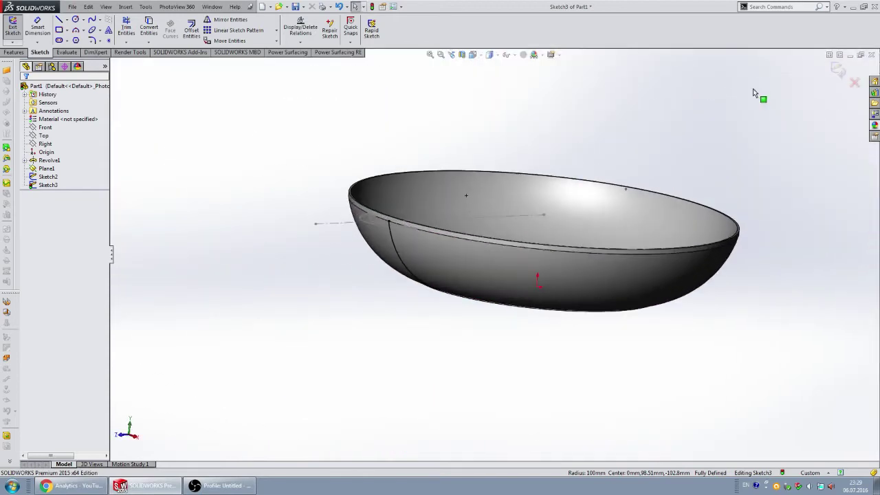
{"action": "left_click", "coordinate": [838, 70]}
{"action": "mouse_move", "coordinate": [452, 257]}
{"action": "middle_mouse_down"}
{"action": "mouse_move", "coordinate": [483, 186]}
{"action": "mouse_move", "coordinate": [579, 200]}
{"action": "mouse_move", "coordinate": [629, 112]}
{"action": "mouse_move", "coordinate": [642, 132]}
{"action": "mouse_move", "coordinate": [661, 227]}
{"action": "middle_mouse_up"}
{"action": "key", "text": "Escape"}
{"action": "scroll", "coordinate": [660, 228], "scroll_direction": "down", "scroll_amount": 3}
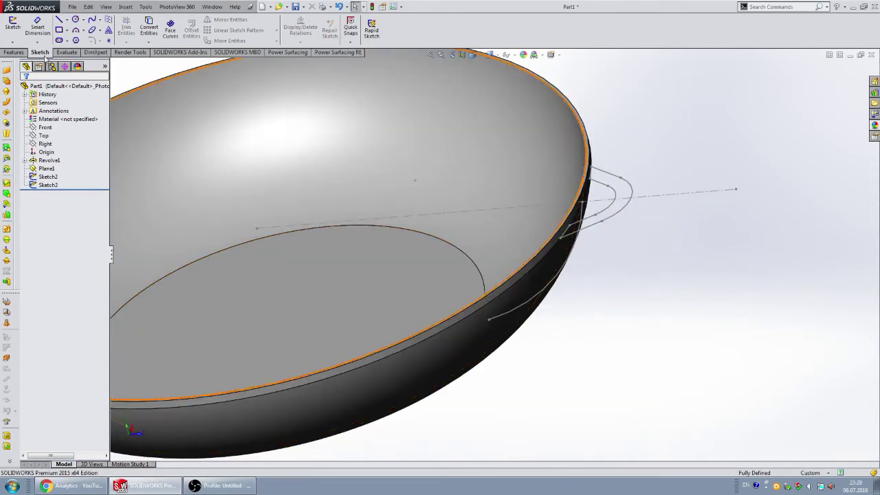
- Sweep the Sketch2 handle profile along the intersection-curve path to create Sweep2
{"action": "left_click", "coordinate": [14, 52]}
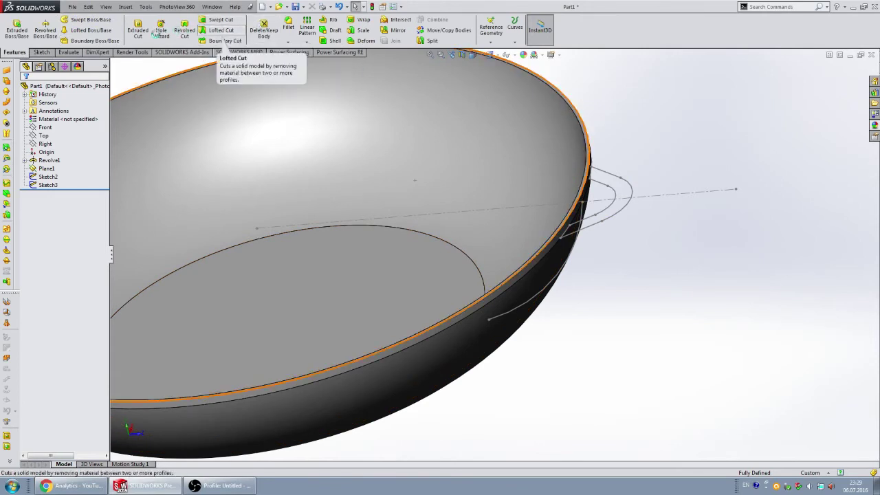
{"action": "left_click", "coordinate": [86, 19]}
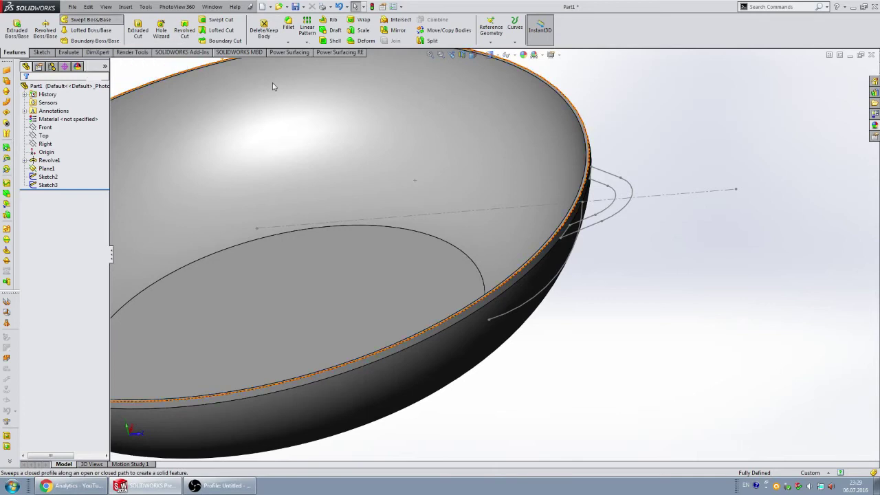
{"action": "left_click", "coordinate": [617, 181]}
{"action": "scroll", "coordinate": [448, 401], "scroll_direction": "down", "scroll_amount": 5}
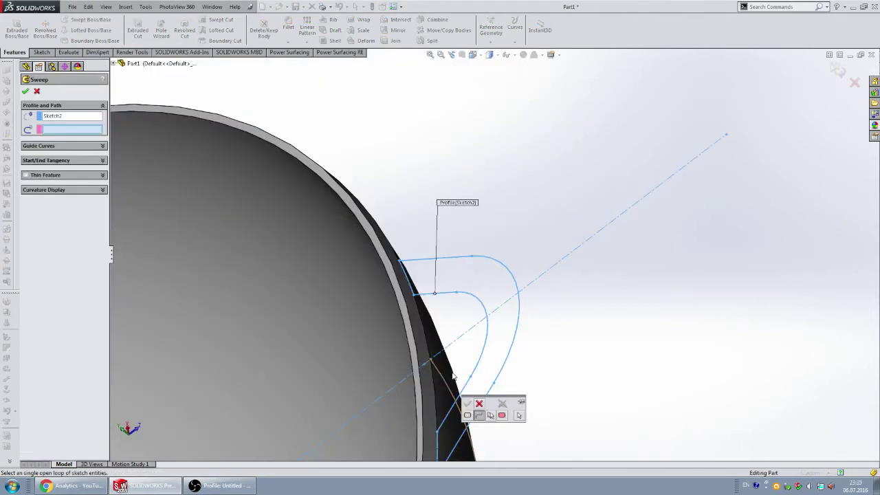
{"action": "left_click", "coordinate": [468, 404]}
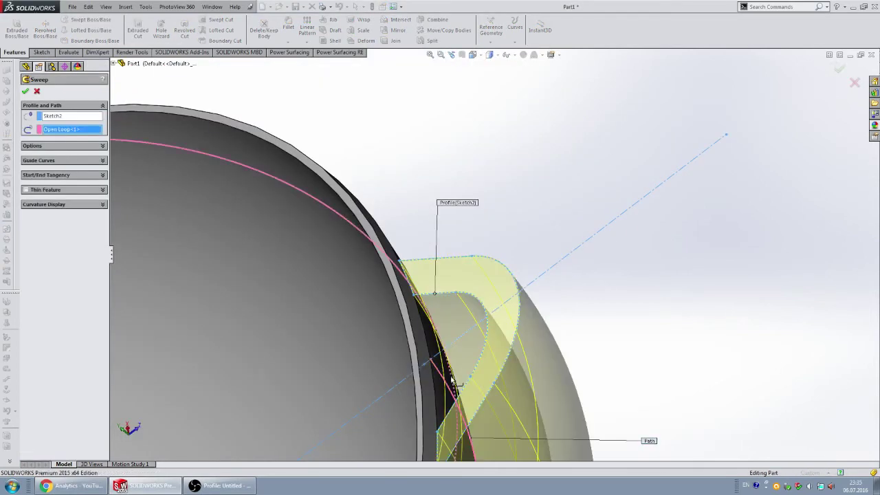
{"action": "middle_click_drag", "start_coordinate": [526, 341], "coordinate": [343, 249]}
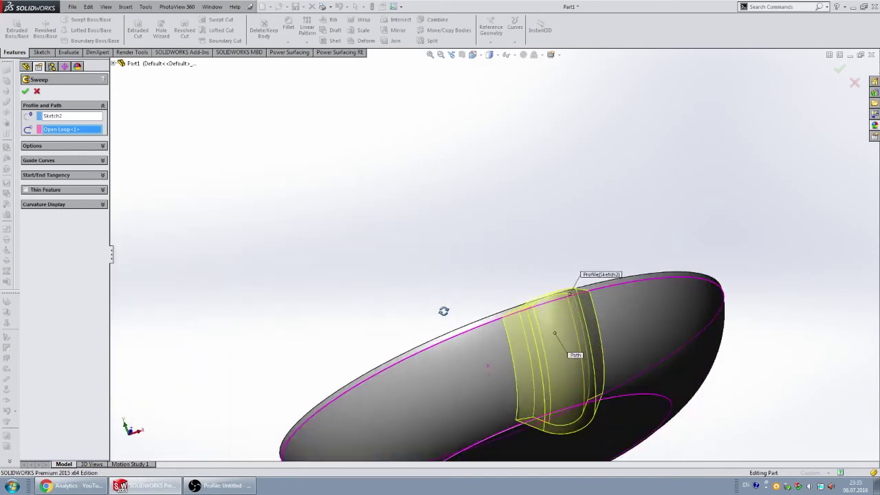
{"action": "left_click", "coordinate": [25, 91]}
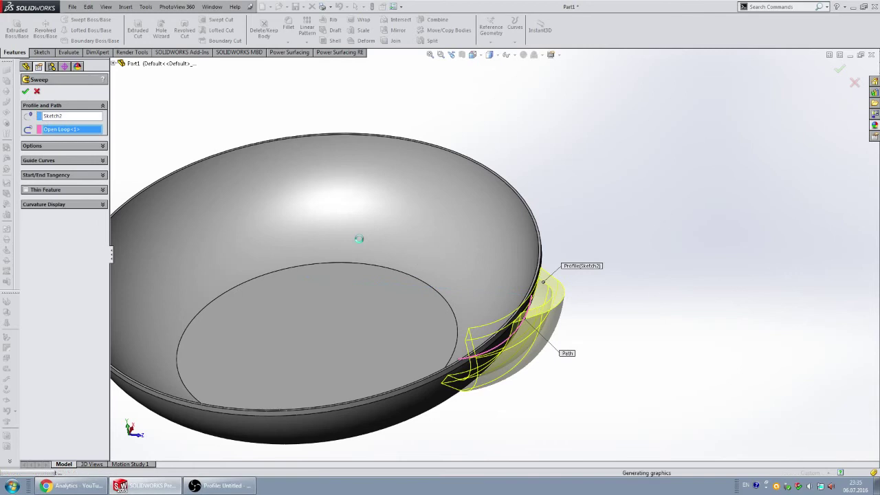
{"action": "mouse_move", "coordinate": [594, 360]}
{"action": "middle_mouse_down"}
{"action": "mouse_move", "coordinate": [583, 234]}
{"action": "mouse_move", "coordinate": [564, 169]}
{"action": "mouse_move", "coordinate": [580, 259]}
{"action": "mouse_move", "coordinate": [601, 287]}
{"action": "mouse_move", "coordinate": [582, 338]}
{"action": "middle_mouse_up"}
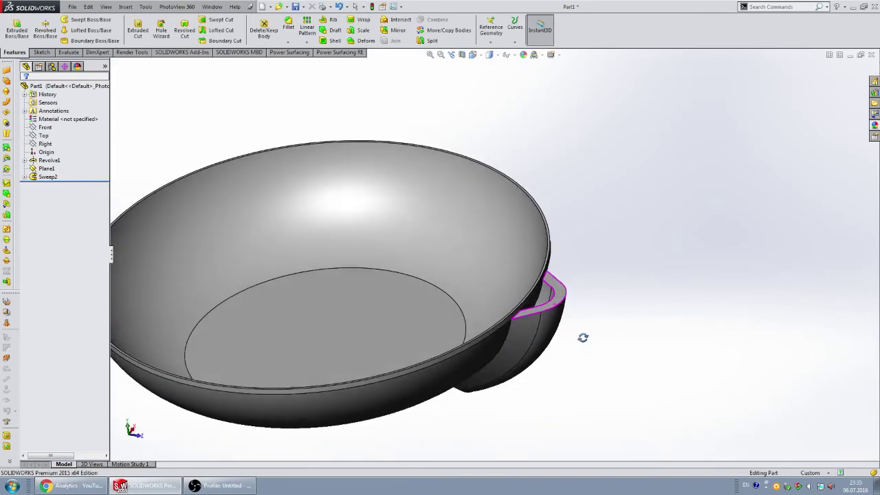
- Switch to the front view, then tilt the view to look down into the pan
{"action": "scroll", "coordinate": [556, 279], "scroll_direction": "down", "scroll_amount": 3}
{"action": "scroll", "coordinate": [530, 305], "scroll_direction": "down", "scroll_amount": 2}
{"action": "scroll", "coordinate": [537, 303], "scroll_direction": "up", "scroll_amount": 3}
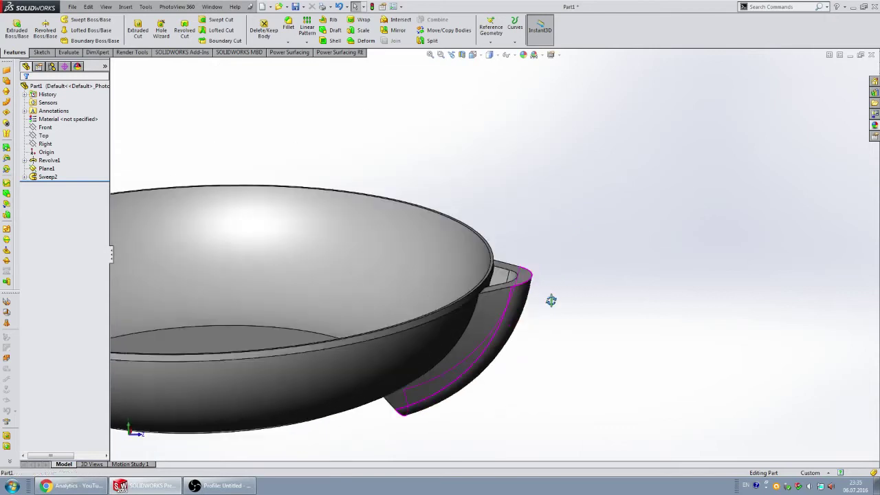
{"action": "scroll", "coordinate": [550, 298], "scroll_direction": "up", "scroll_amount": 2}
{"action": "scroll", "coordinate": [534, 291], "scroll_direction": "up", "scroll_amount": 2}
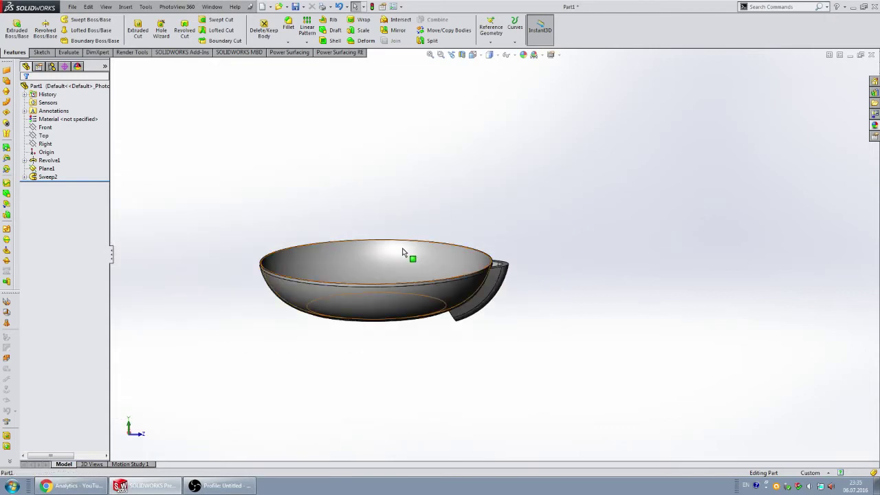
{"action": "left_click", "coordinate": [472, 54]}
{"action": "left_click", "coordinate": [519, 104]}
{"action": "scroll", "coordinate": [511, 269], "scroll_direction": "down", "scroll_amount": 3}
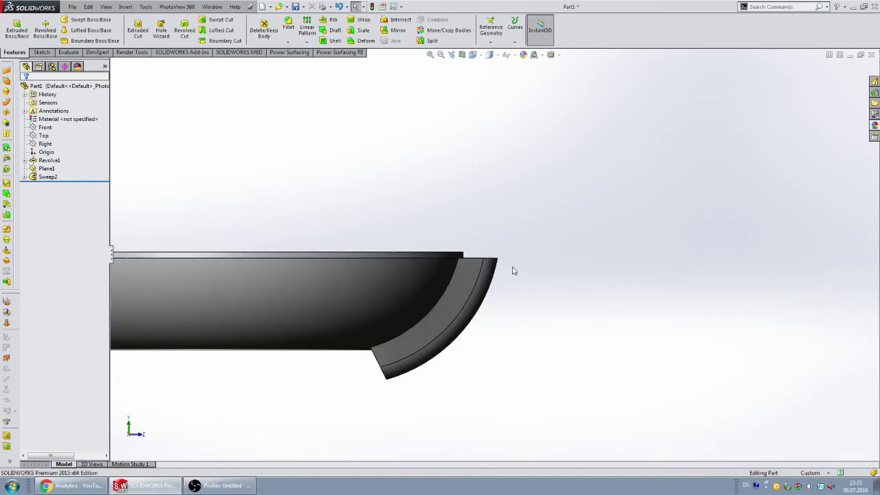
{"action": "scroll", "coordinate": [475, 282], "scroll_direction": "down", "scroll_amount": 3}
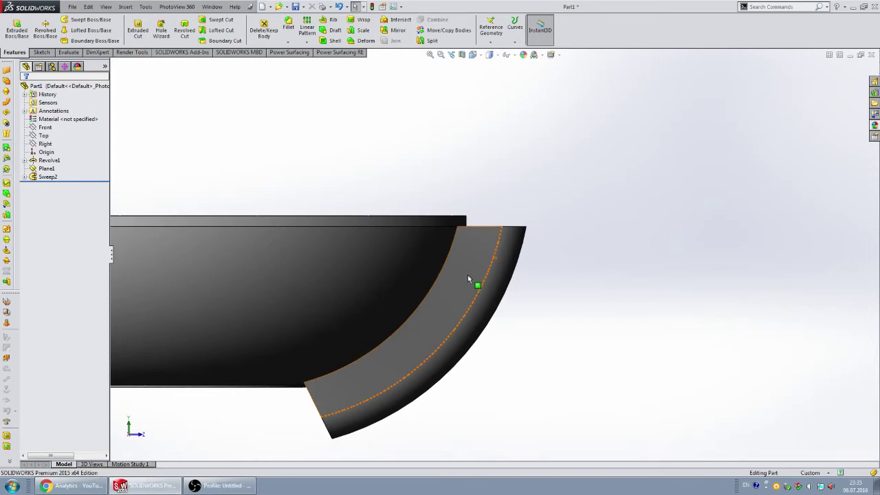
{"action": "scroll", "coordinate": [465, 277], "scroll_direction": "up", "scroll_amount": 2}
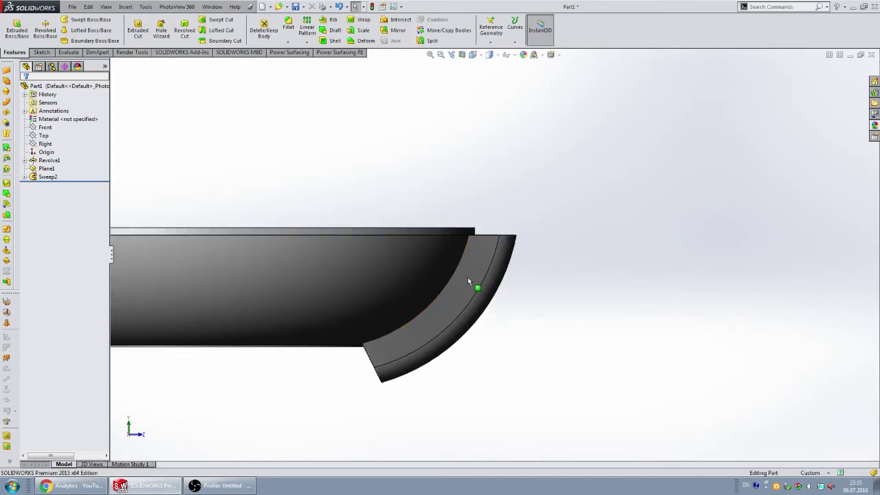
{"action": "scroll", "coordinate": [467, 275], "scroll_direction": "up", "scroll_amount": 2}
{"action": "middle_click_drag", "start_coordinate": [470, 289], "coordinate": [295, 281]}
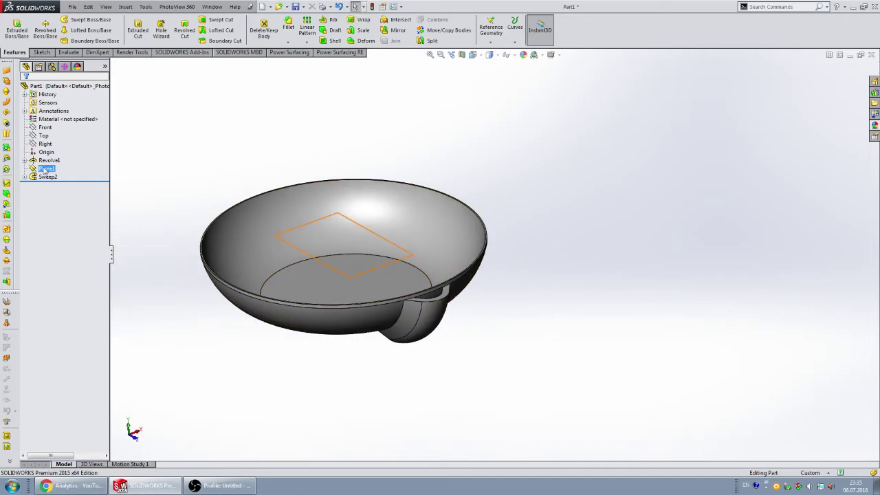
- Draw an arc along the pan's rim on Plane1
{"action": "left_click", "coordinate": [42, 53]}
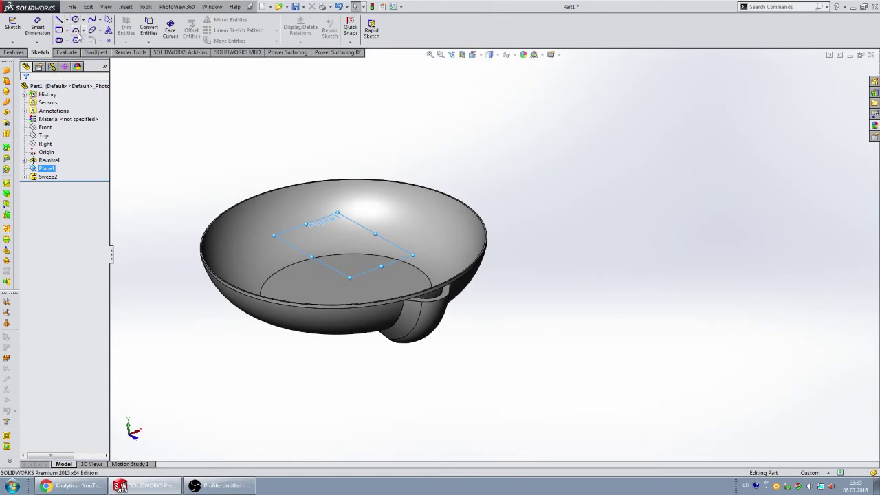
{"action": "left_click", "coordinate": [76, 31]}
{"action": "scroll", "coordinate": [369, 297], "scroll_direction": "down", "scroll_amount": 2}
{"action": "scroll", "coordinate": [369, 297], "scroll_direction": "down", "scroll_amount": 3}
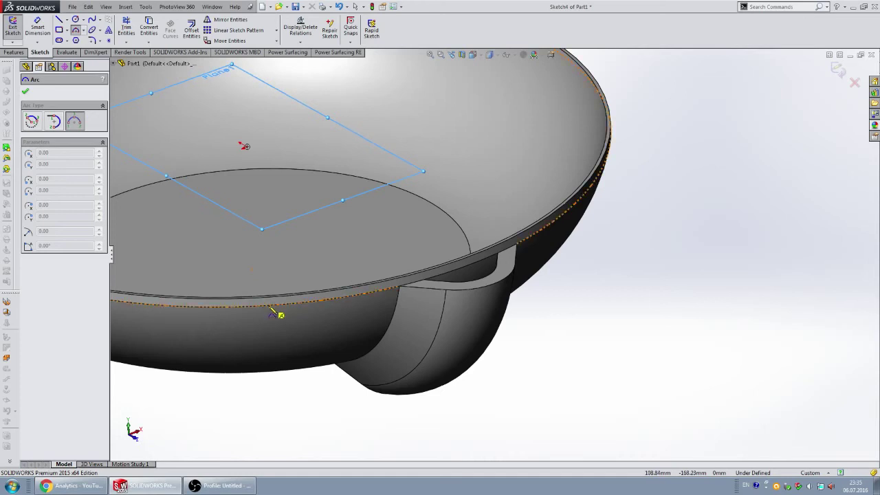
{"action": "left_click", "coordinate": [270, 305]}
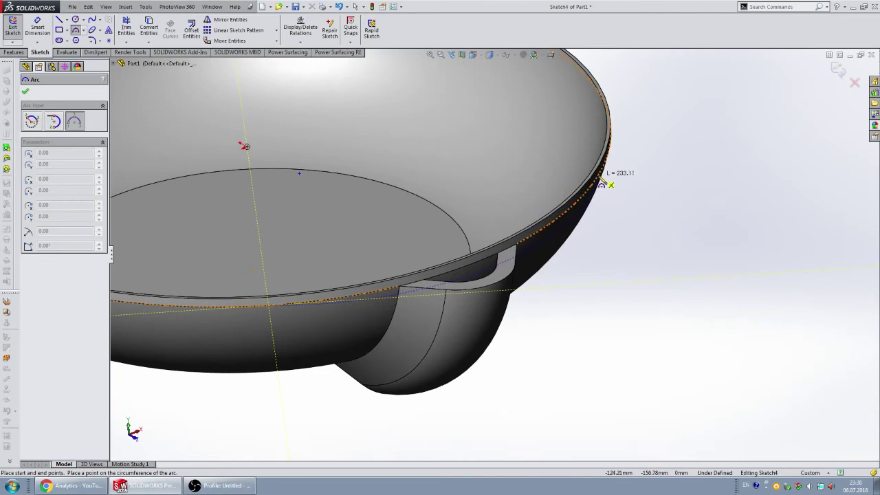
{"action": "left_click", "coordinate": [472, 278]}
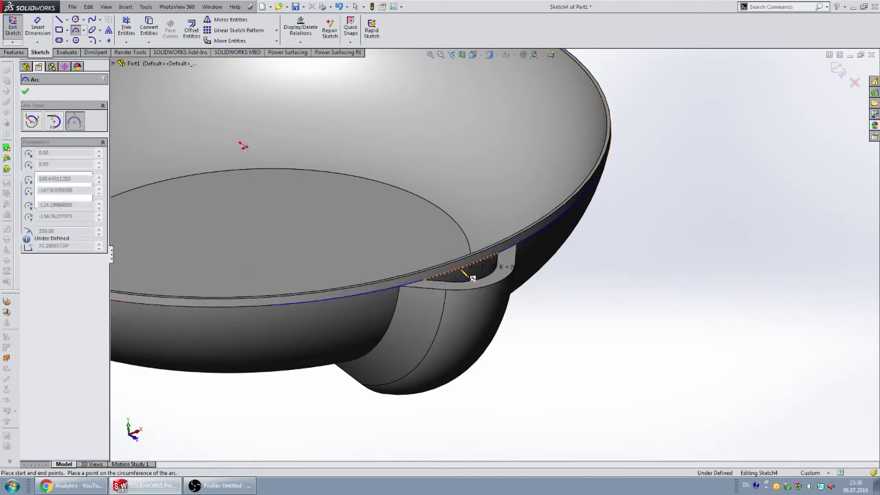
{"action": "left_click", "coordinate": [26, 92]}
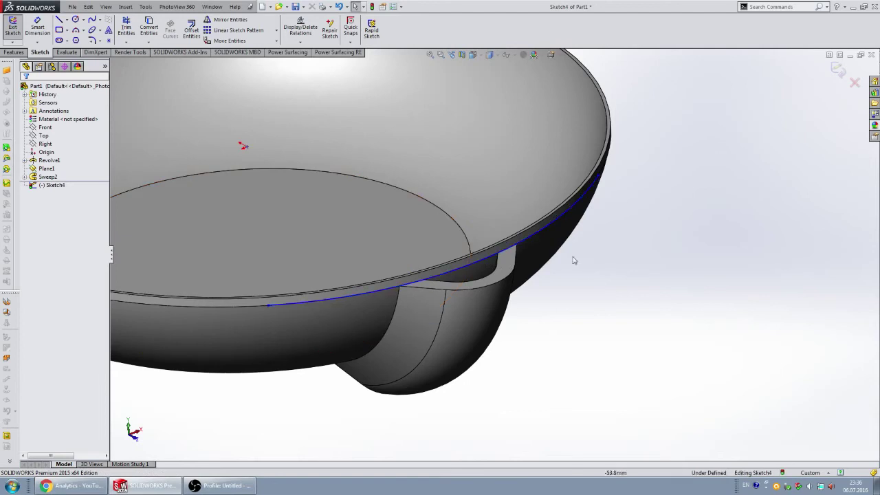
- Make the arc coradial with the rim edge and exit Sketch4
{"action": "left_click", "coordinate": [454, 265]}
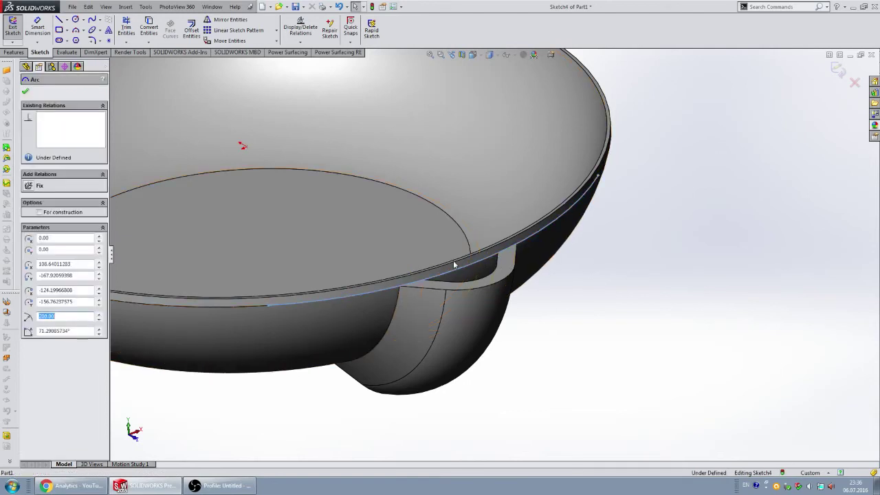
{"action": "left_click", "coordinate": [246, 305], "text": "ctrl"}
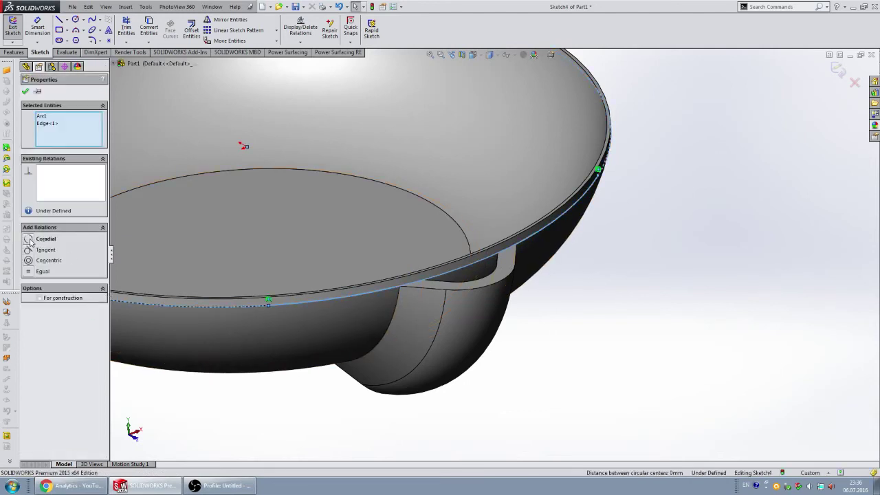
{"action": "left_click", "coordinate": [29, 241]}
{"action": "key", "text": "Escape"}
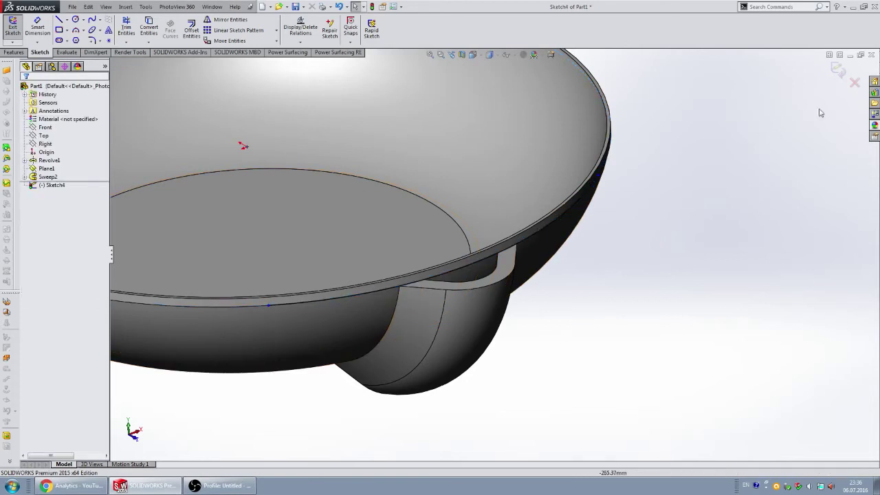
{"action": "left_click", "coordinate": [837, 70]}
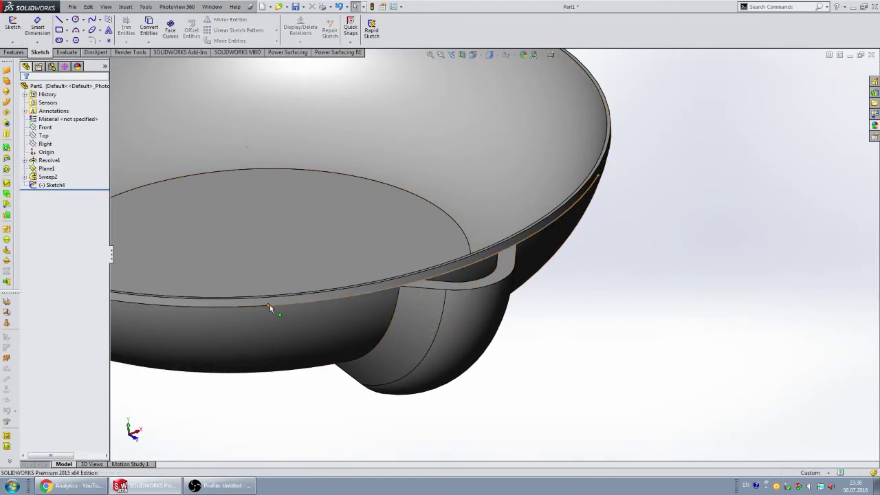
- Create Plane2 through the rim arc's end point, perpendicular to the arc
{"action": "left_click", "coordinate": [13, 52]}
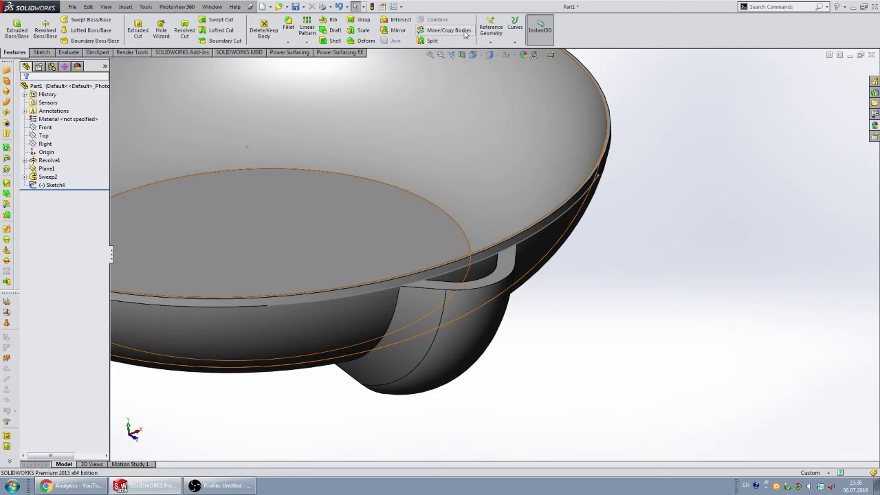
{"action": "left_click", "coordinate": [491, 30]}
{"action": "left_click", "coordinate": [493, 53]}
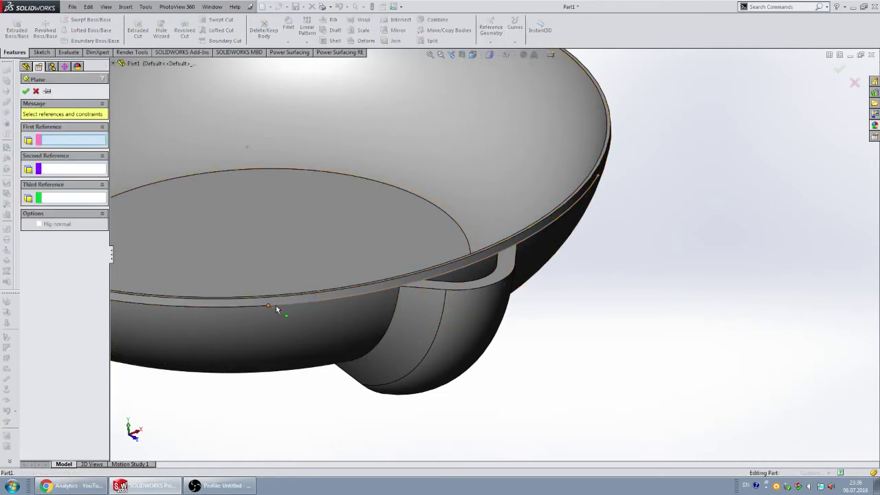
{"action": "left_click", "coordinate": [271, 306]}
{"action": "left_click", "coordinate": [295, 306]}
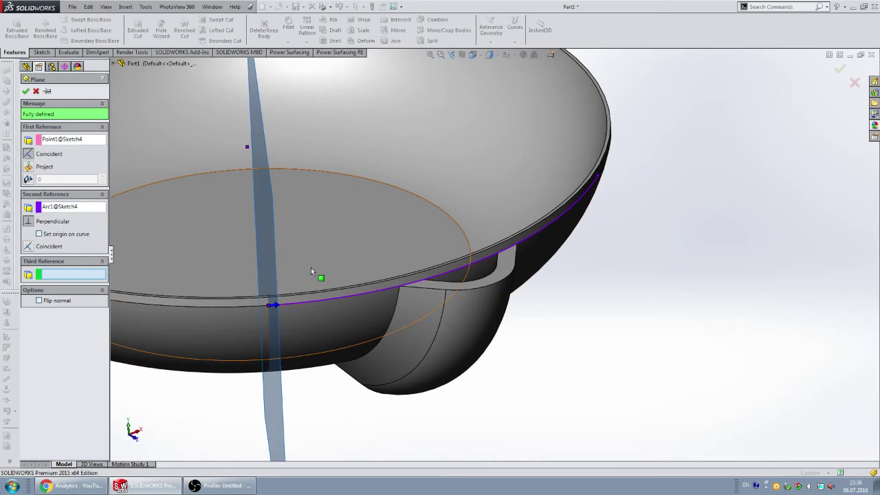
{"action": "key", "text": "z"}
{"action": "left_click", "coordinate": [26, 90]}
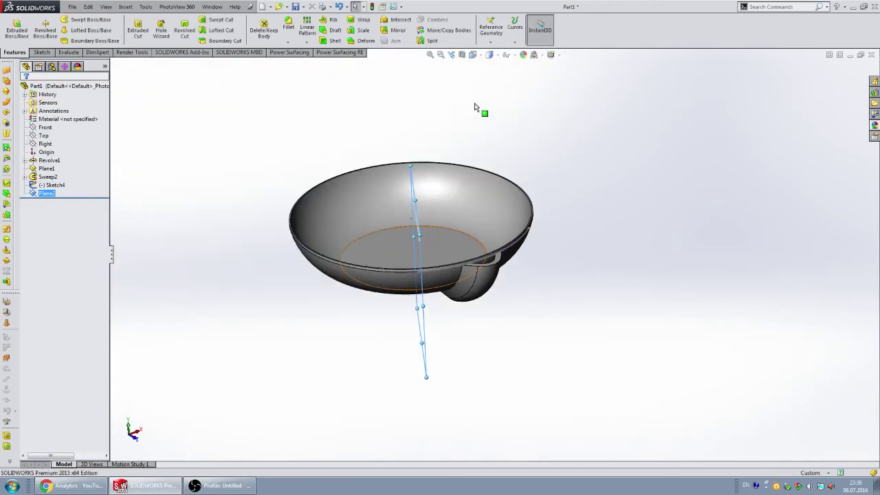
- View Plane2 normal-to from its reverse side, zoomed to show the whole pan
{"action": "key", "text": "z"}
{"action": "left_click", "coordinate": [481, 54]}
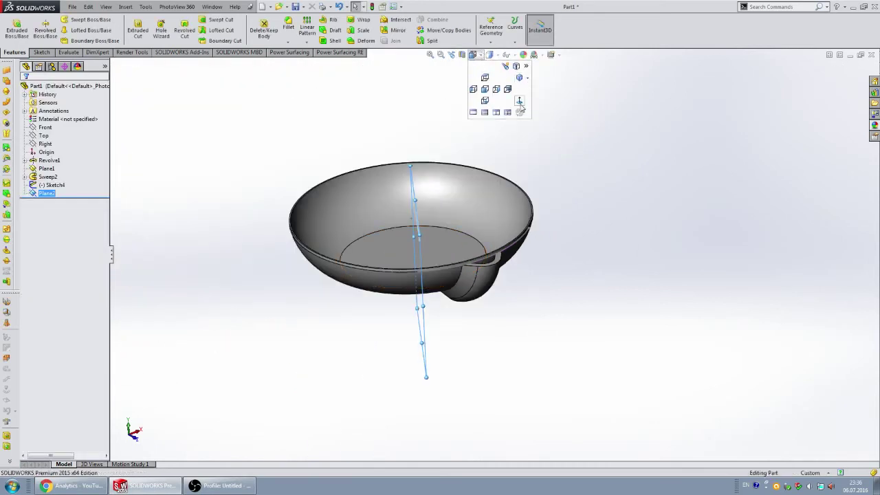
{"action": "left_click", "coordinate": [520, 103]}
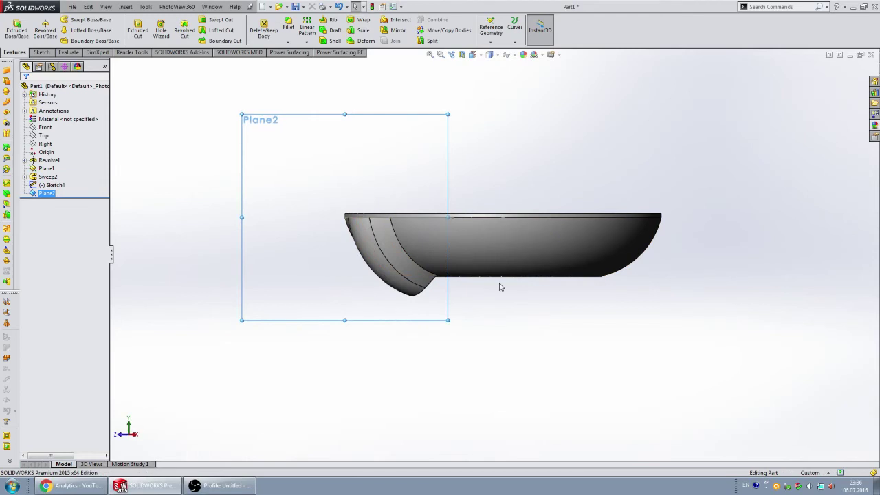
{"action": "key", "text": "ctrl+8"}
{"action": "key", "text": "z"}
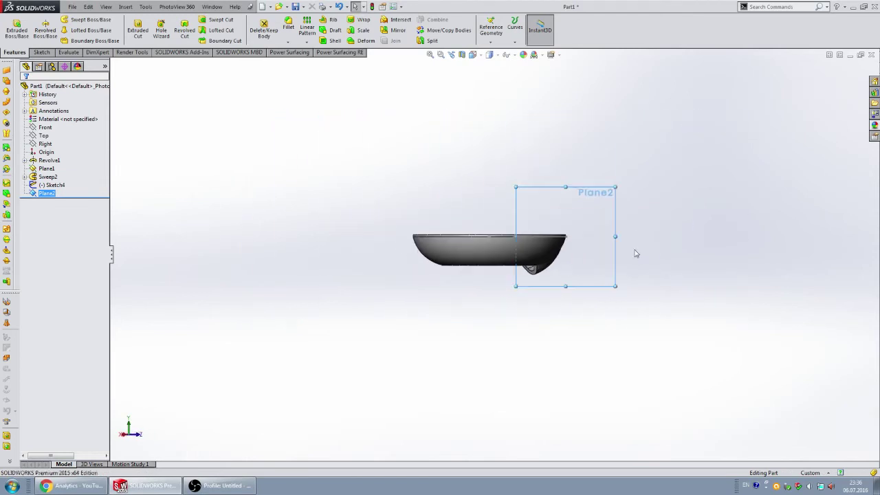
{"action": "scroll", "coordinate": [601, 246], "scroll_direction": "down", "scroll_amount": 3}
{"action": "scroll", "coordinate": [588, 242], "scroll_direction": "down", "scroll_amount": 2}
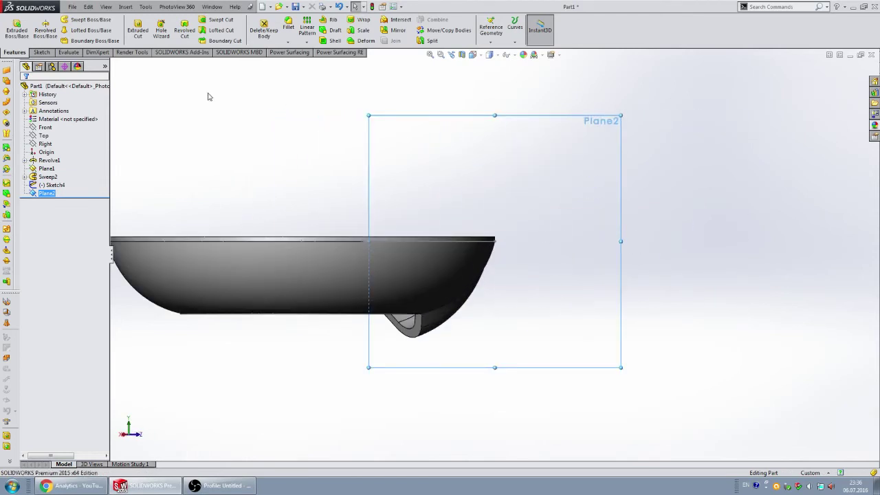
{"action": "left_click", "coordinate": [42, 53]}
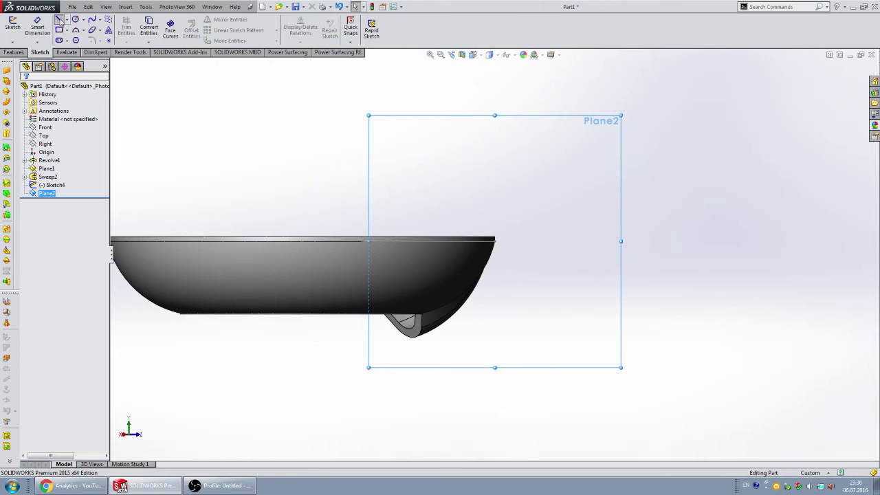
- On Plane2, draw four connected lines: out from the rim, down, left under the pan, then up
{"action": "left_click", "coordinate": [59, 20]}
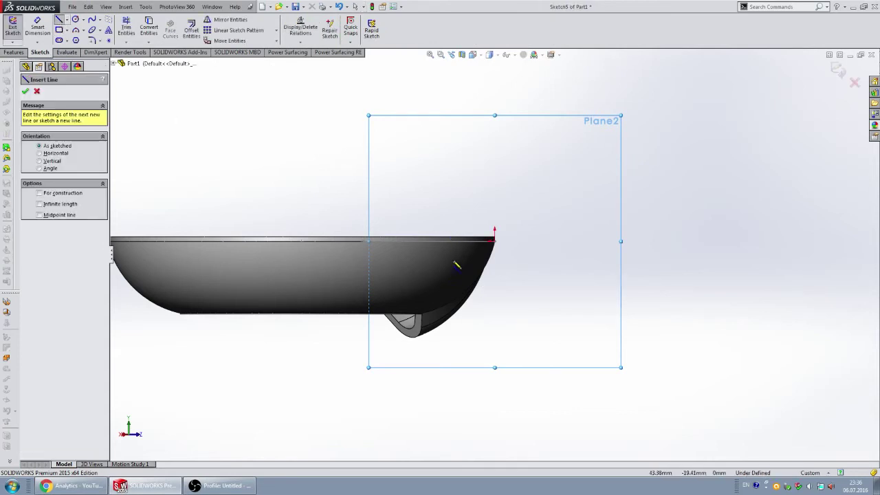
{"action": "scroll", "coordinate": [466, 258], "scroll_direction": "down", "scroll_amount": 2}
{"action": "scroll", "coordinate": [629, 255], "scroll_direction": "up", "scroll_amount": 3}
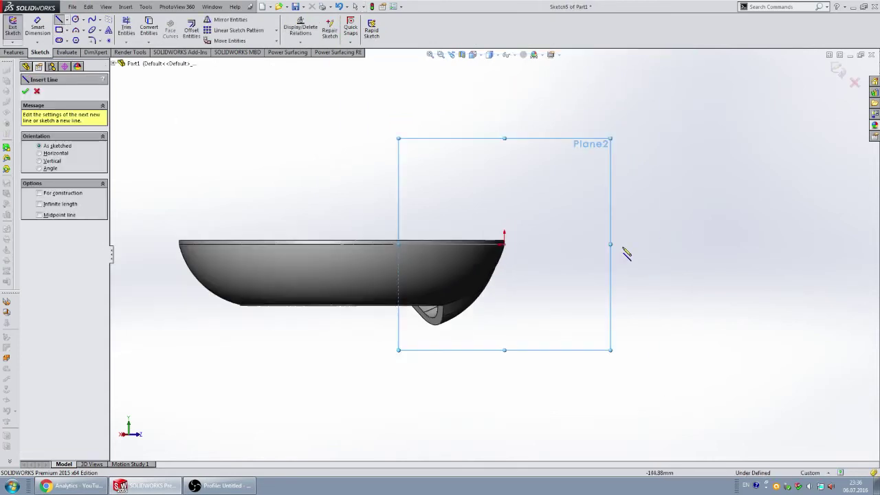
{"action": "scroll", "coordinate": [605, 249], "scroll_direction": "down", "scroll_amount": 3}
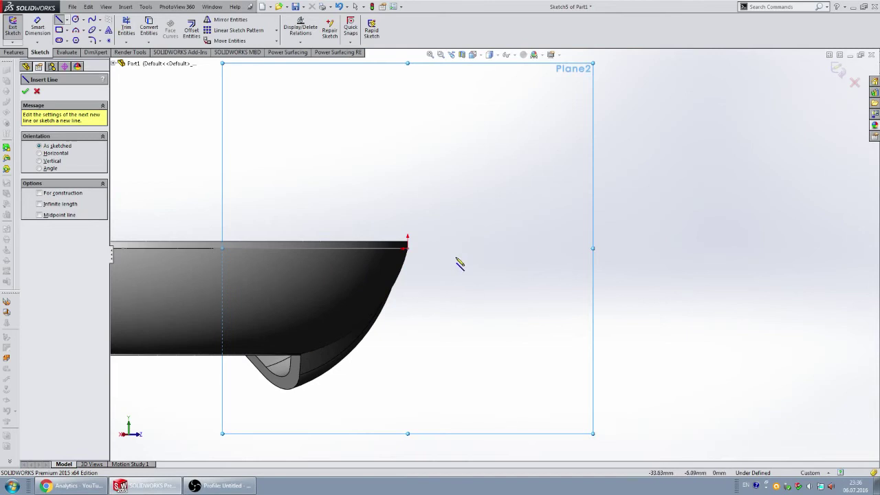
{"action": "left_click_drag", "start_coordinate": [512, 254], "coordinate": [410, 272]}
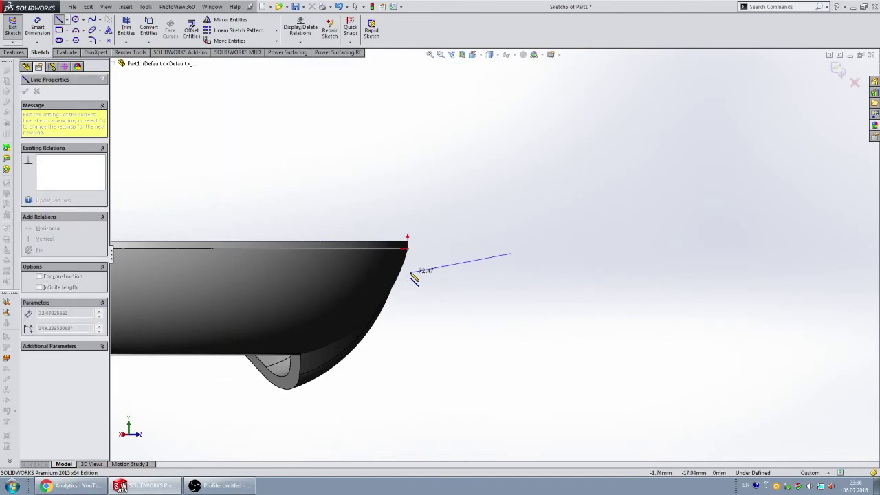
{"action": "left_click", "coordinate": [512, 254]}
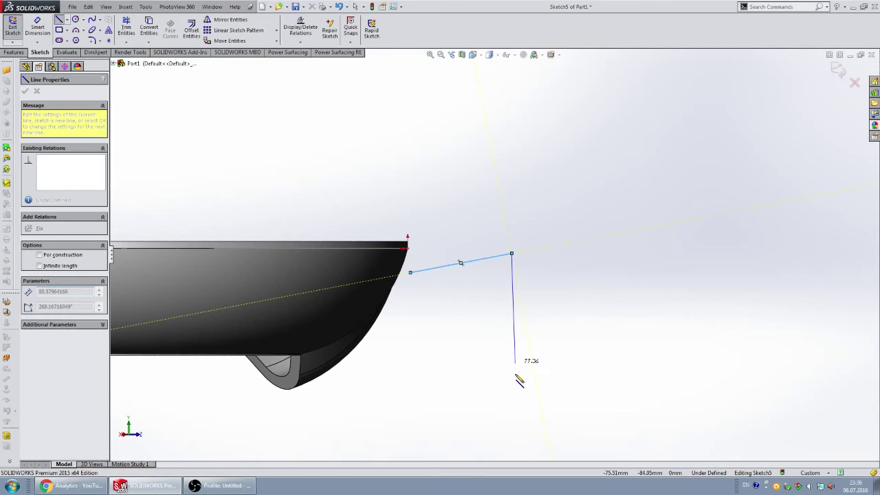
{"action": "scroll", "coordinate": [512, 368], "scroll_direction": "up", "scroll_amount": 3}
{"action": "scroll", "coordinate": [481, 344], "scroll_direction": "down", "scroll_amount": 2}
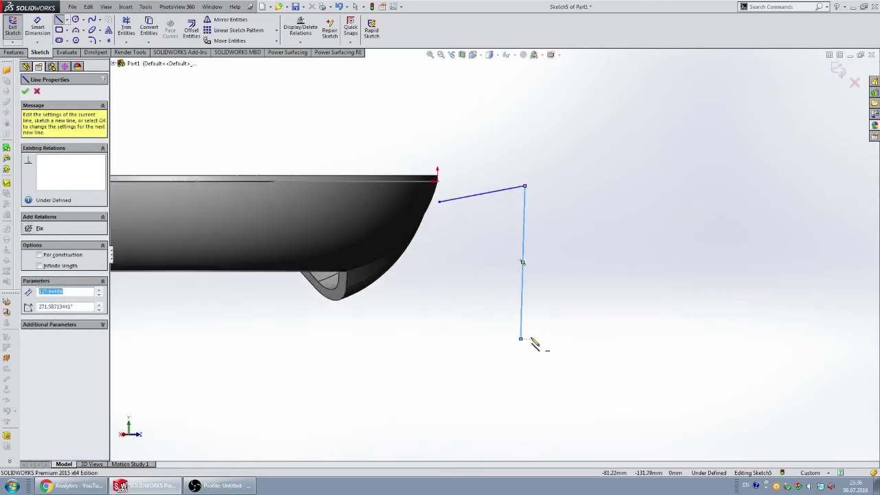
{"action": "left_click", "coordinate": [521, 339]}
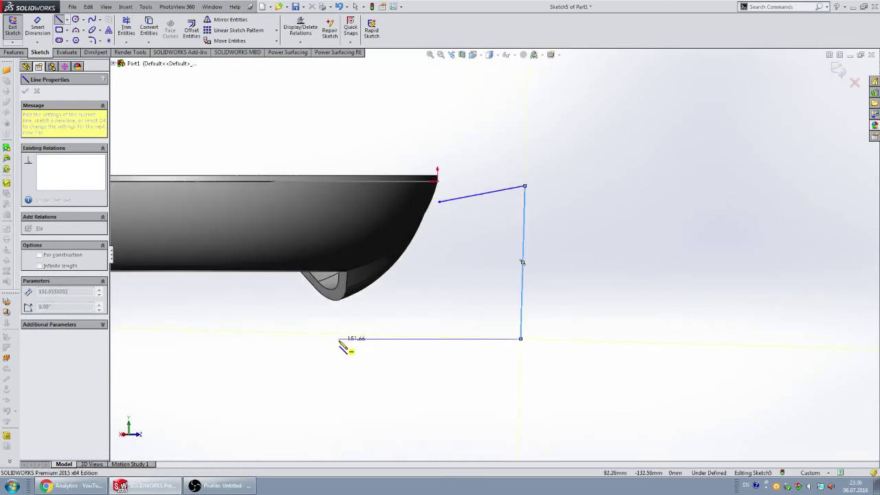
{"action": "left_click", "coordinate": [338, 339]}
{"action": "scroll", "coordinate": [365, 306], "scroll_direction": "down", "scroll_amount": 3}
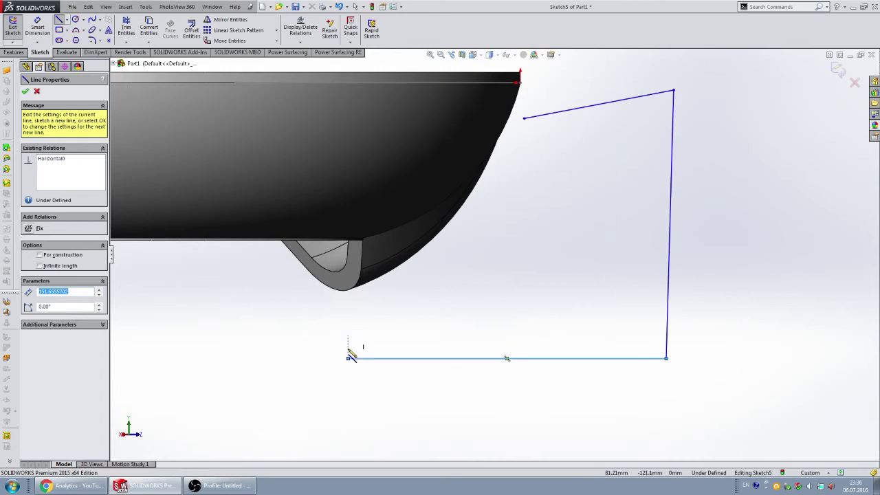
{"action": "double_click", "coordinate": [348, 296]}
{"action": "scroll", "coordinate": [440, 268], "scroll_direction": "up", "scroll_amount": 3}
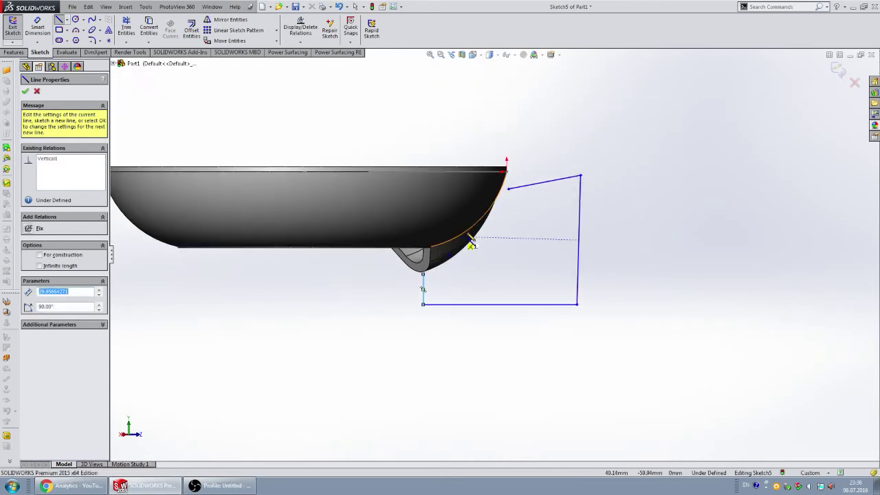
{"action": "scroll", "coordinate": [472, 242], "scroll_direction": "down", "scroll_amount": 1}
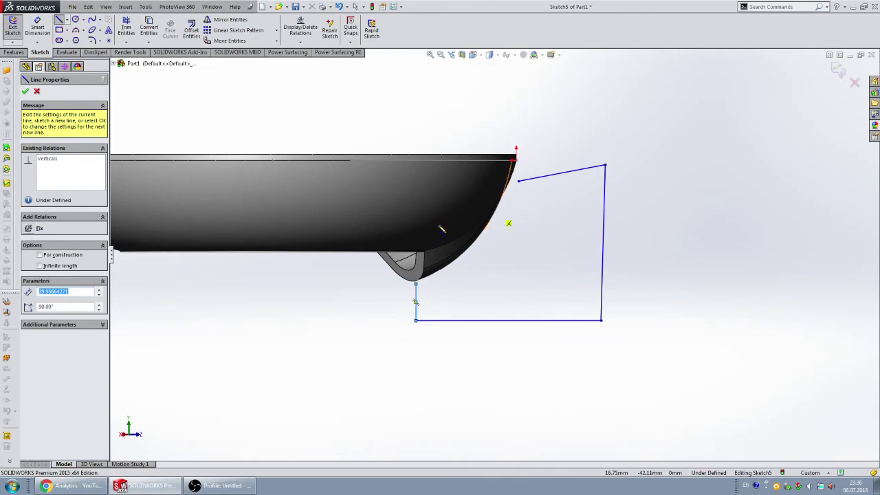
{"action": "scroll", "coordinate": [514, 201], "scroll_direction": "up", "scroll_amount": 2}
{"action": "scroll", "coordinate": [510, 210], "scroll_direction": "down", "scroll_amount": 2}
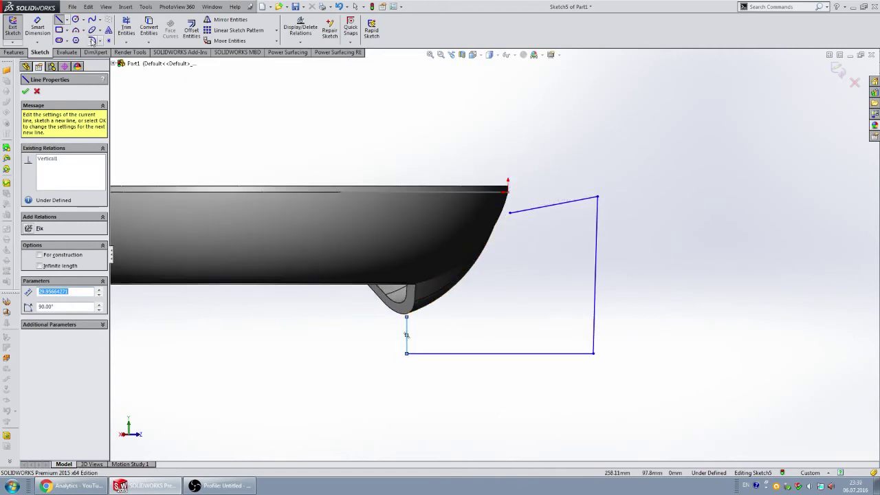
{"action": "left_click", "coordinate": [77, 31]}
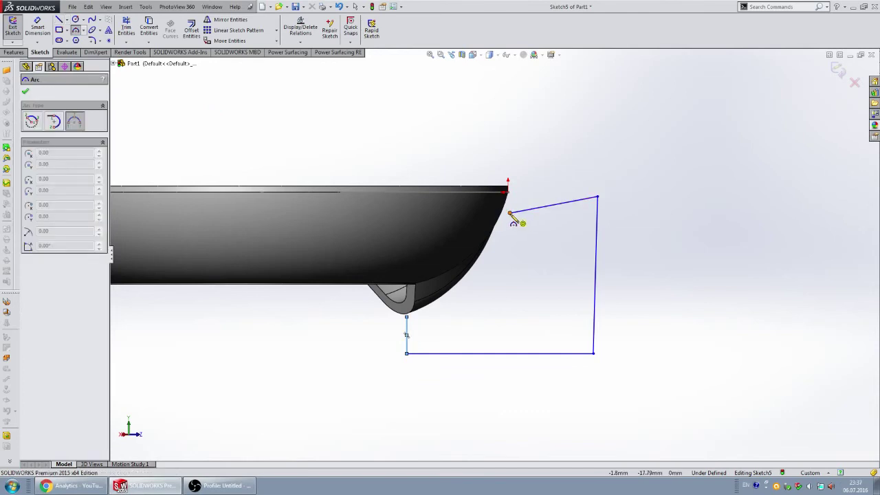
- Close the outline with a three-point arc from the line end to the lower-left corner, following the bowl
{"action": "left_click", "coordinate": [511, 214]}
{"action": "left_click", "coordinate": [408, 317]}
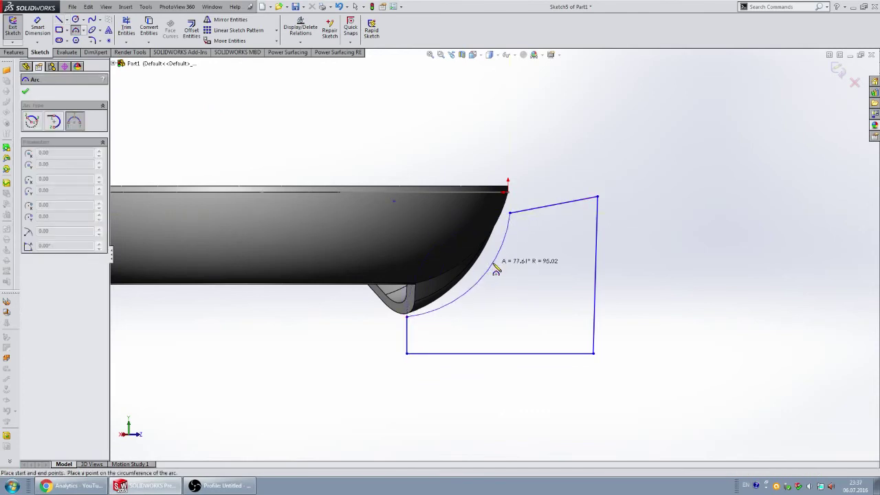
{"action": "left_click", "coordinate": [487, 268]}
- Add a horizontal centerline from the profile's top-right corner toward the bowl
{"action": "left_click", "coordinate": [67, 19]}
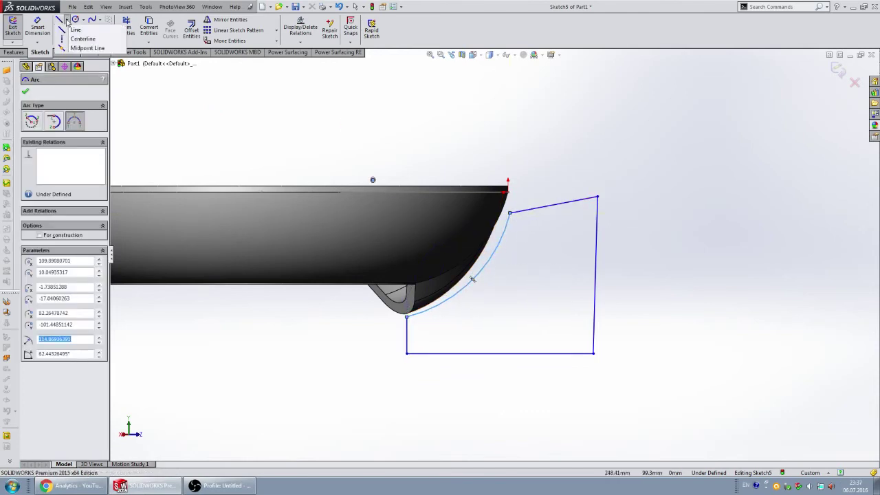
{"action": "left_click", "coordinate": [79, 37]}
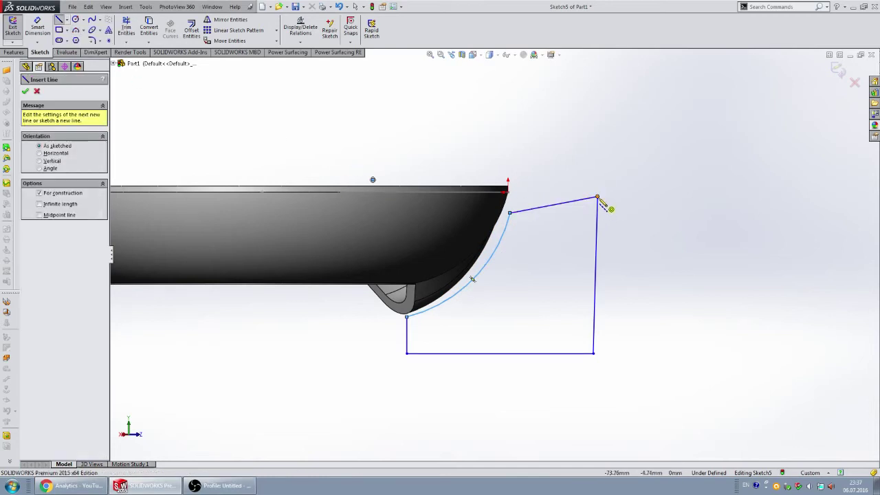
{"action": "left_click", "coordinate": [597, 196]}
{"action": "left_click", "coordinate": [516, 196]}
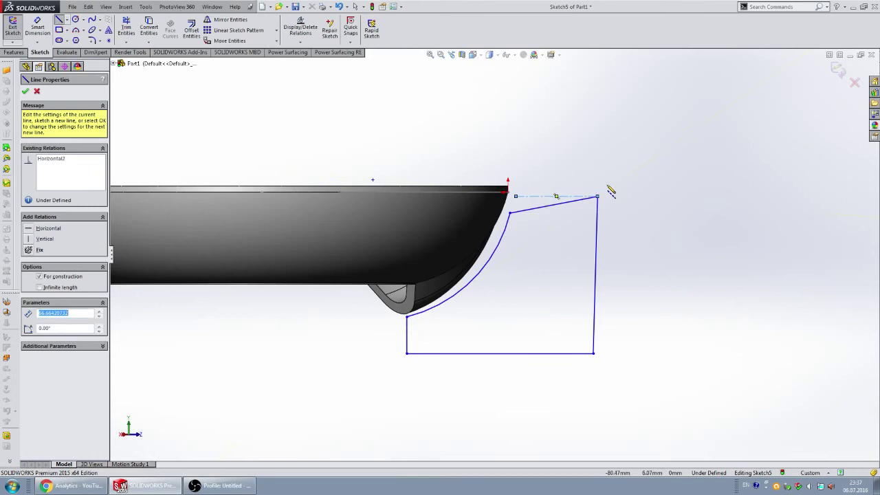
{"action": "scroll", "coordinate": [611, 191], "scroll_direction": "down", "scroll_amount": 3}
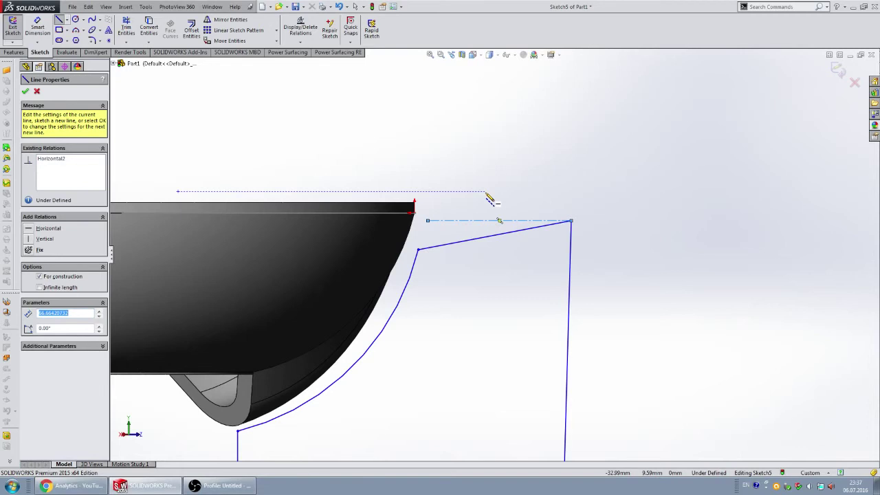
- Dimension the angle between the centerline and the slanted top line as 7°
{"action": "key", "text": "Escape"}
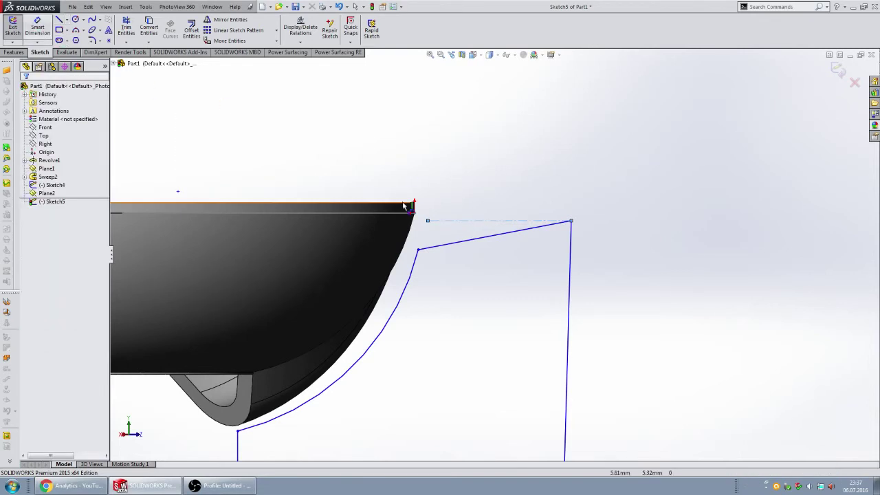
{"action": "key", "text": "d"}
{"action": "left_click", "coordinate": [474, 221]}
{"action": "left_click", "coordinate": [453, 242]}
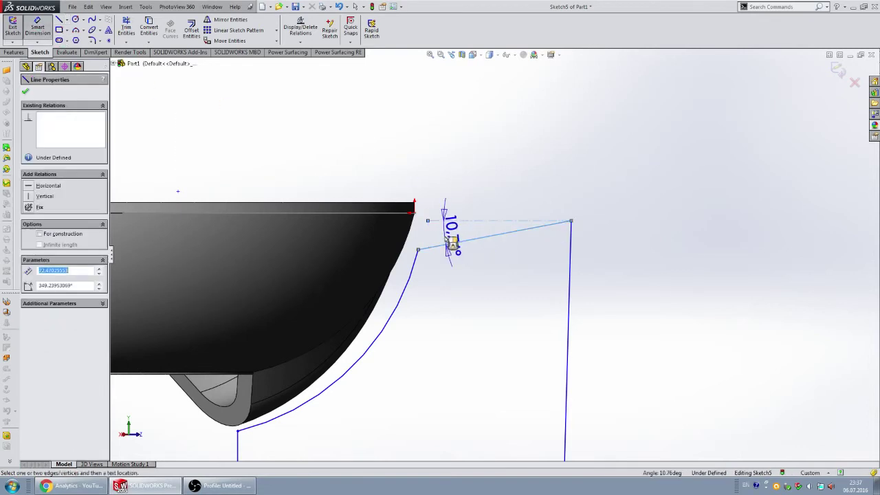
{"action": "left_click", "coordinate": [452, 242]}
{"action": "type", "text": "7"}
{"action": "key", "text": "Return"}
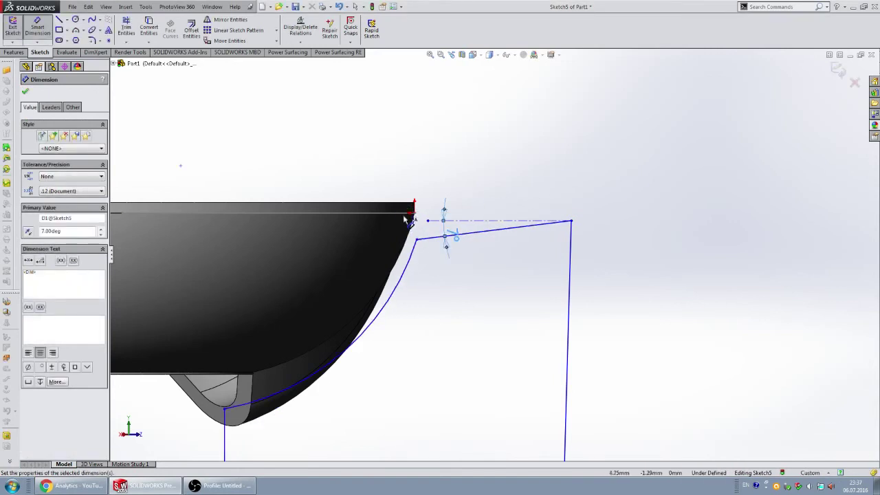
{"action": "left_click", "coordinate": [407, 219]}
- Set the distance from the pan's top edge to the centerline to 5
{"action": "left_click", "coordinate": [428, 220]}
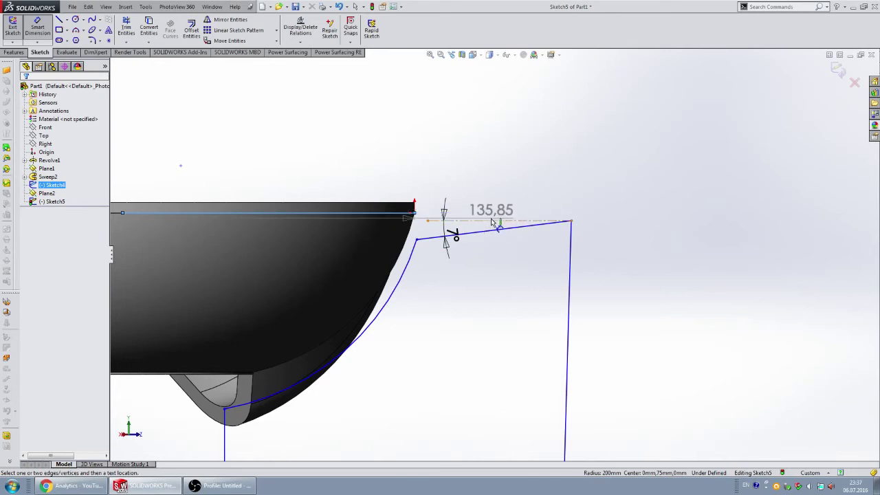
{"action": "left_click", "coordinate": [495, 220]}
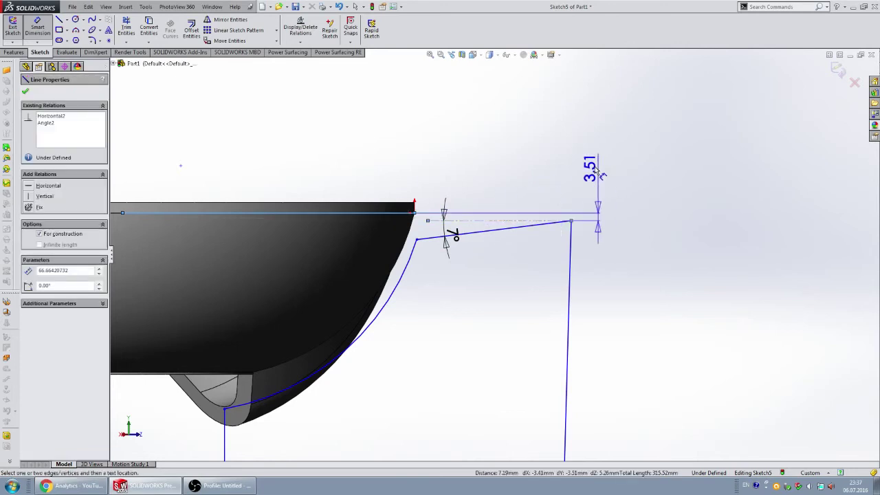
{"action": "left_click", "coordinate": [590, 185]}
{"action": "type", "text": "5"}
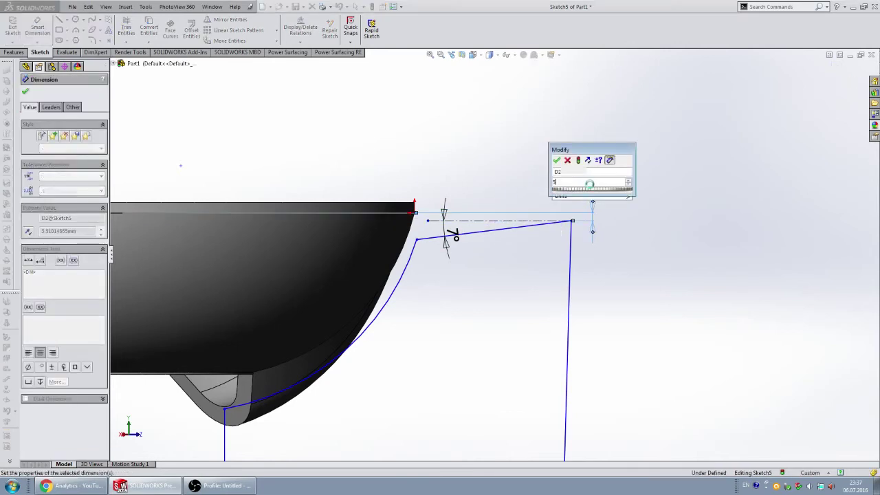
{"action": "key", "text": "Return"}
{"action": "scroll", "coordinate": [489, 256], "scroll_direction": "up", "scroll_amount": 3}
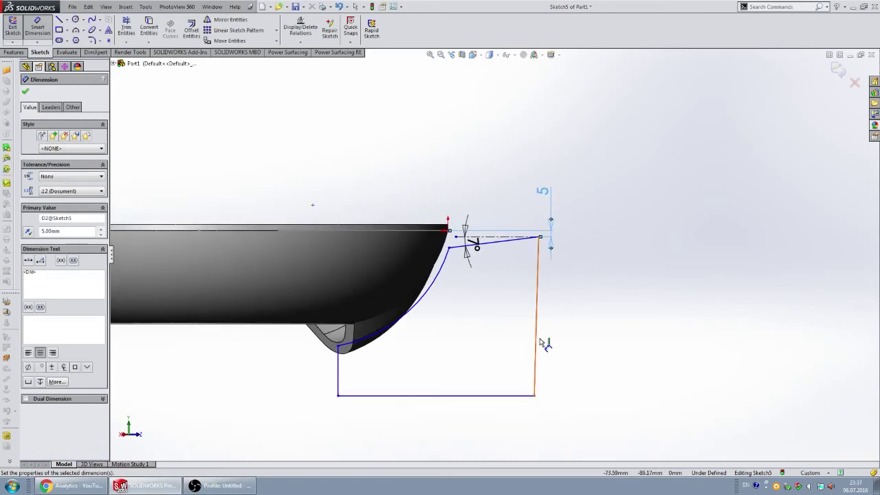
{"action": "key", "text": "Escape"}
- Make the sketch arc coradial with the bowl's silhouette edge
{"action": "left_click", "coordinate": [535, 344]}
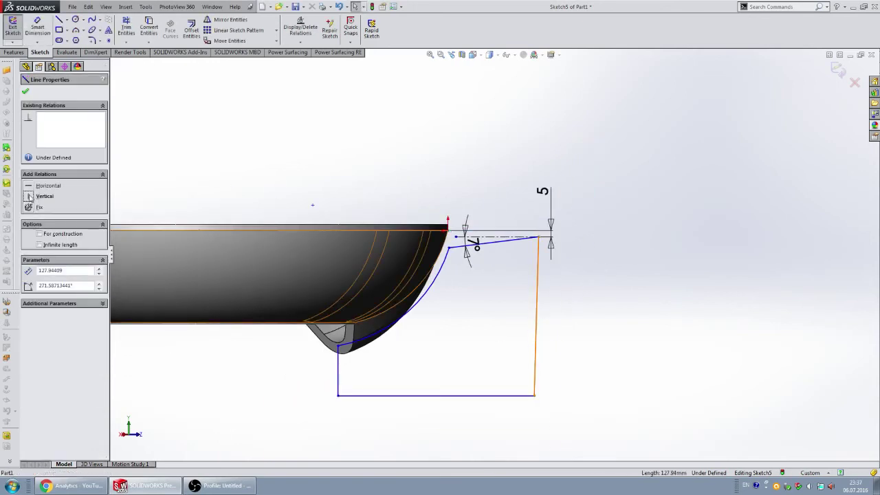
{"action": "left_click", "coordinate": [645, 289]}
{"action": "scroll", "coordinate": [519, 247], "scroll_direction": "down", "scroll_amount": 3}
{"action": "scroll", "coordinate": [528, 244], "scroll_direction": "up", "scroll_amount": 3}
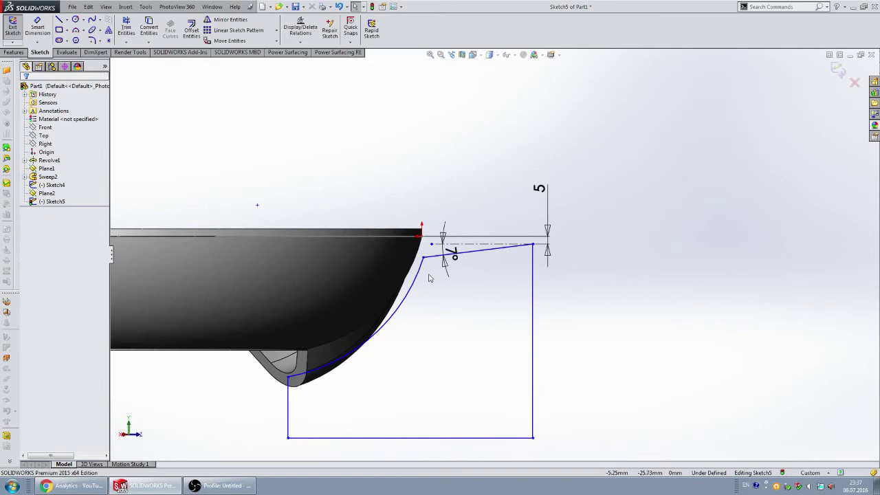
{"action": "scroll", "coordinate": [407, 260], "scroll_direction": "down", "scroll_amount": 3}
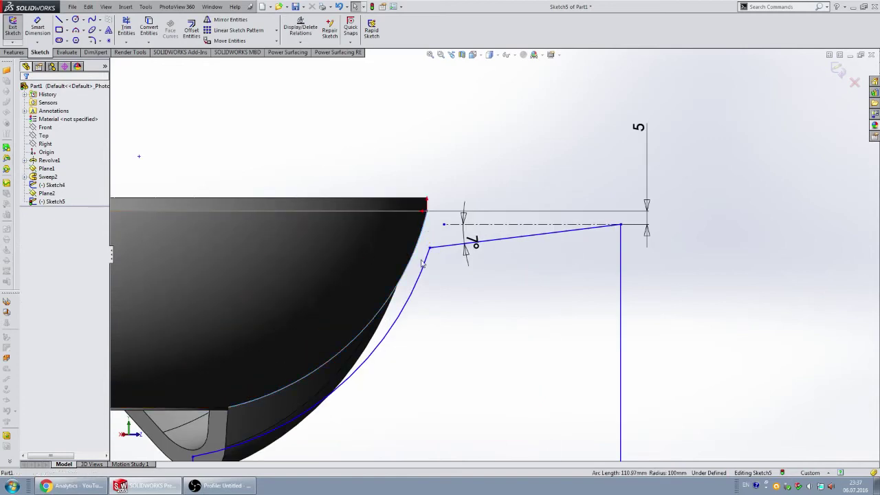
{"action": "left_click", "coordinate": [425, 255]}
{"action": "left_click", "coordinate": [396, 290], "text": "ctrl"}
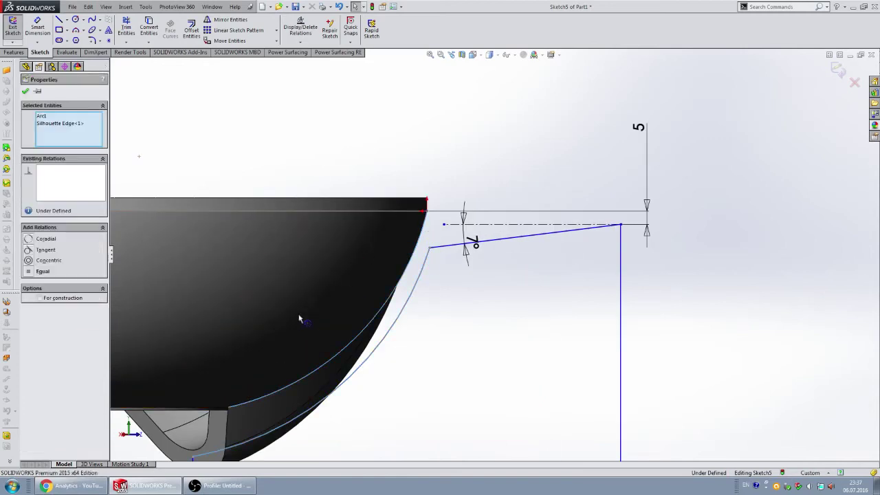
{"action": "left_click", "coordinate": [29, 239]}
{"action": "left_click", "coordinate": [482, 149]}
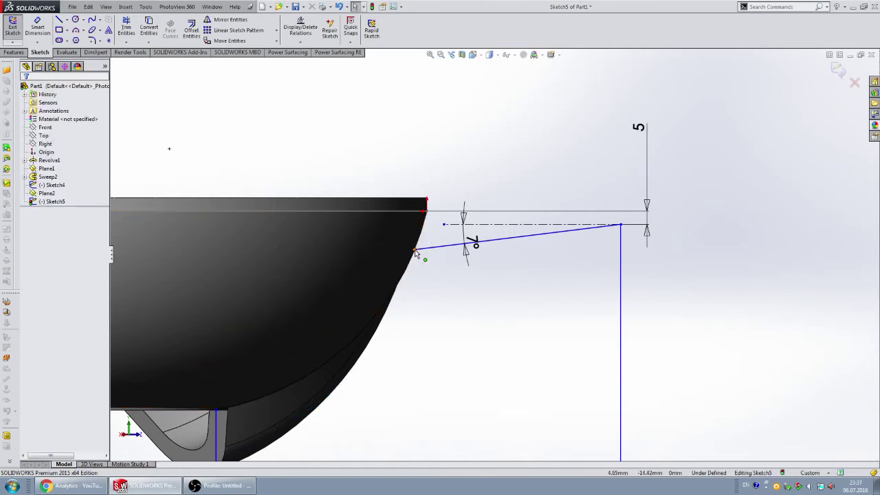
- Move the lower corner point onto the bowl's rim edge and add a Pierce relation
{"action": "left_click_drag", "start_coordinate": [415, 255], "coordinate": [422, 239]}
{"action": "left_click", "coordinate": [463, 151]}
{"action": "scroll", "coordinate": [447, 234], "scroll_direction": "up", "scroll_amount": 3}
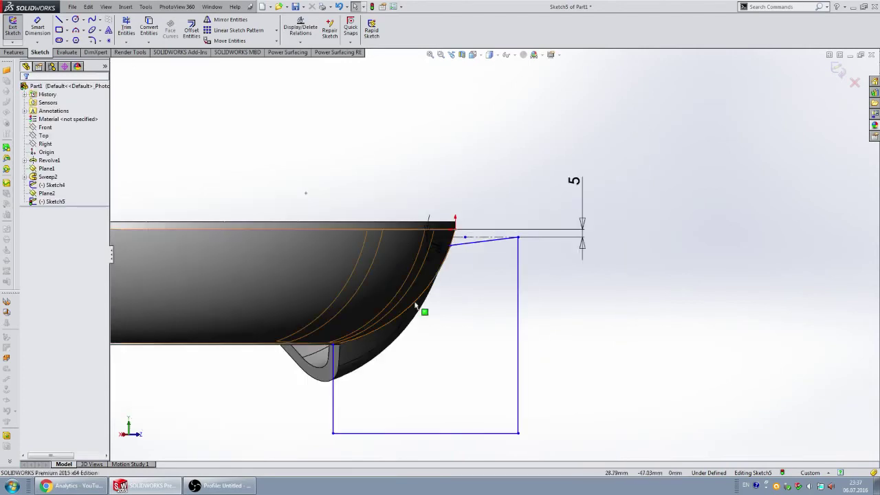
{"action": "scroll", "coordinate": [415, 306], "scroll_direction": "down", "scroll_amount": 2}
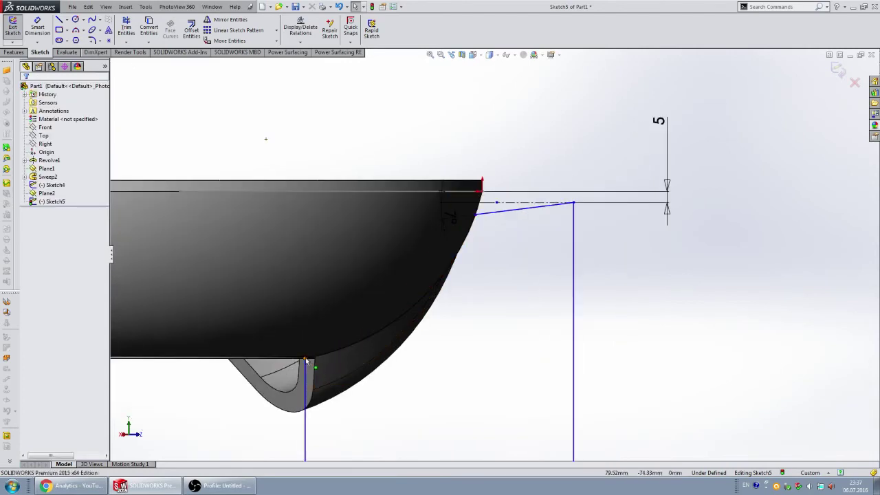
{"action": "scroll", "coordinate": [326, 359], "scroll_direction": "down", "scroll_amount": 3}
{"action": "scroll", "coordinate": [330, 355], "scroll_direction": "down", "scroll_amount": 3}
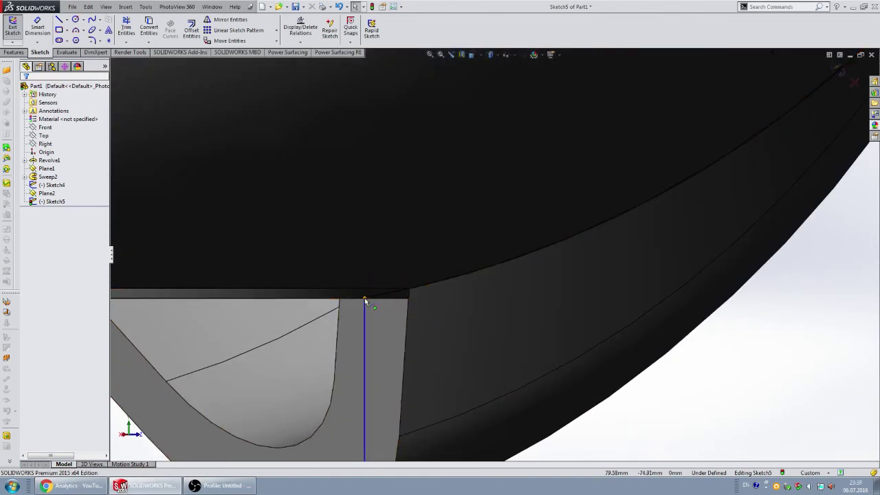
{"action": "mouse_move", "coordinate": [365, 298]}
{"action": "left_mouse_down"}
{"action": "mouse_move", "coordinate": [399, 294]}
{"action": "mouse_move", "coordinate": [383, 294]}
{"action": "left_mouse_up"}
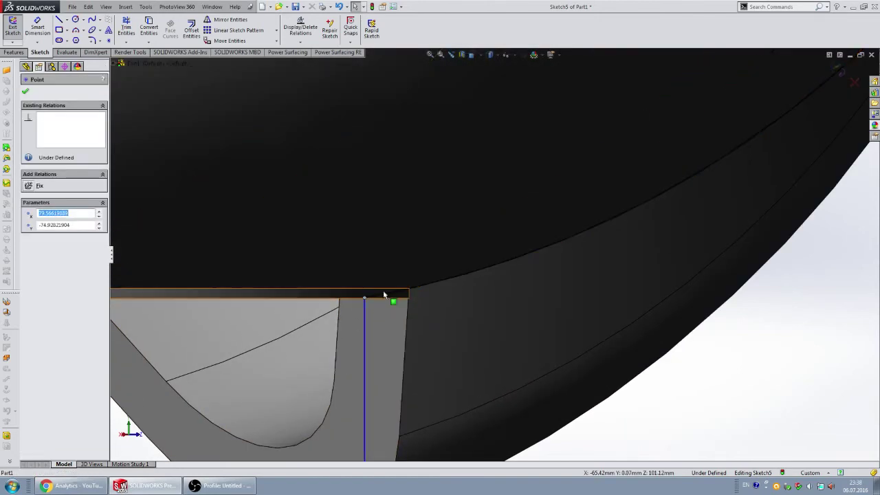
{"action": "left_click", "coordinate": [126, 278], "text": "ctrl"}
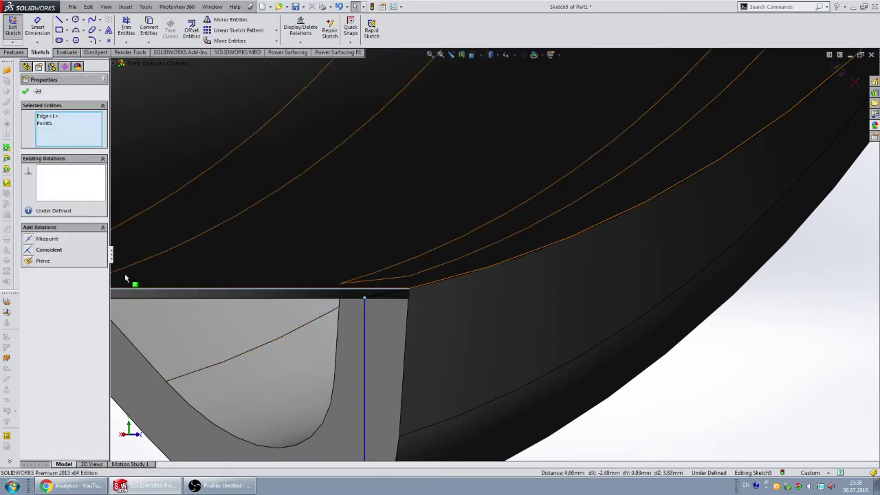
{"action": "left_click", "coordinate": [31, 262]}
{"action": "scroll", "coordinate": [582, 295], "scroll_direction": "down", "scroll_amount": 3}
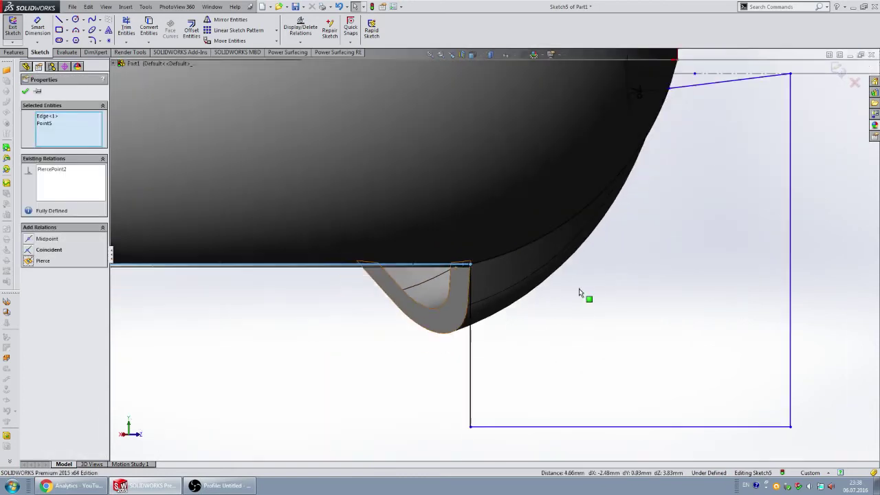
{"action": "scroll", "coordinate": [564, 305], "scroll_direction": "down", "scroll_amount": 2}
{"action": "scroll", "coordinate": [672, 230], "scroll_direction": "down", "scroll_amount": 2}
{"action": "left_click", "coordinate": [542, 245]}
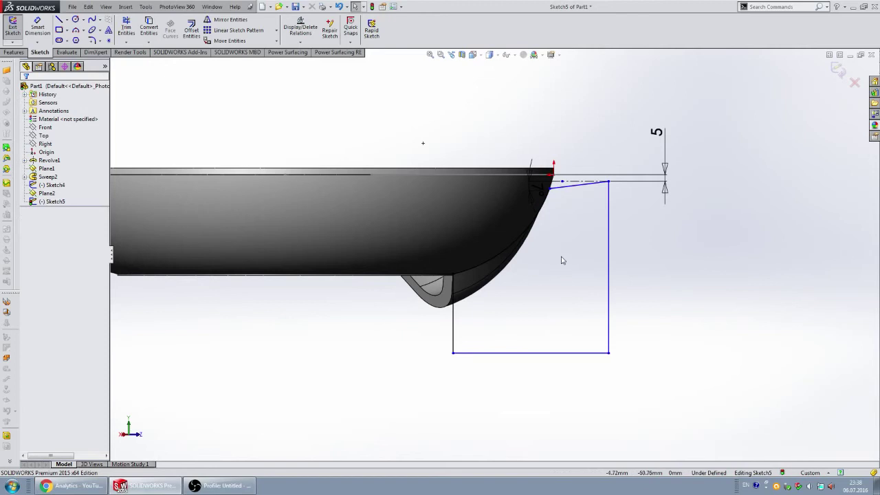
{"action": "scroll", "coordinate": [583, 264], "scroll_direction": "up", "scroll_amount": 3}
{"action": "scroll", "coordinate": [497, 253], "scroll_direction": "down", "scroll_amount": 2}
- Dimension the profile's right vertical side to a 100 mm height
{"action": "left_click", "coordinate": [38, 35]}
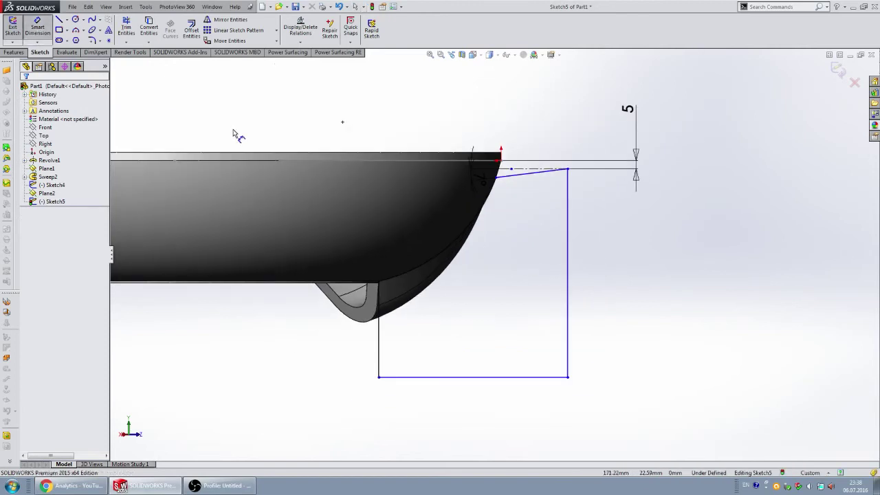
{"action": "left_click", "coordinate": [571, 214]}
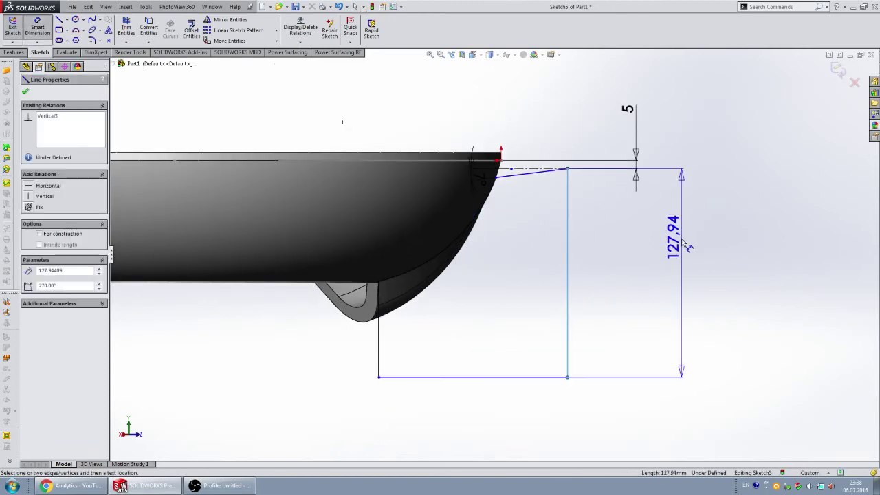
{"action": "left_click", "coordinate": [681, 249]}
{"action": "type", "text": "100"}
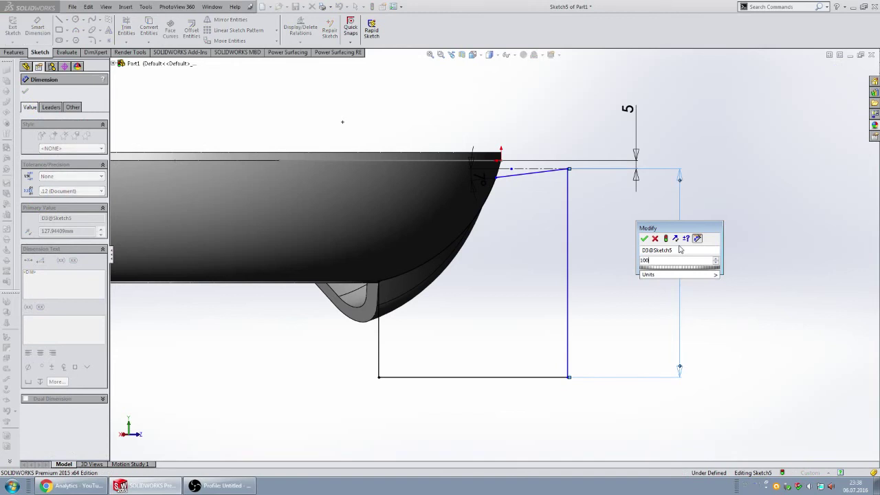
{"action": "key", "text": "Return"}
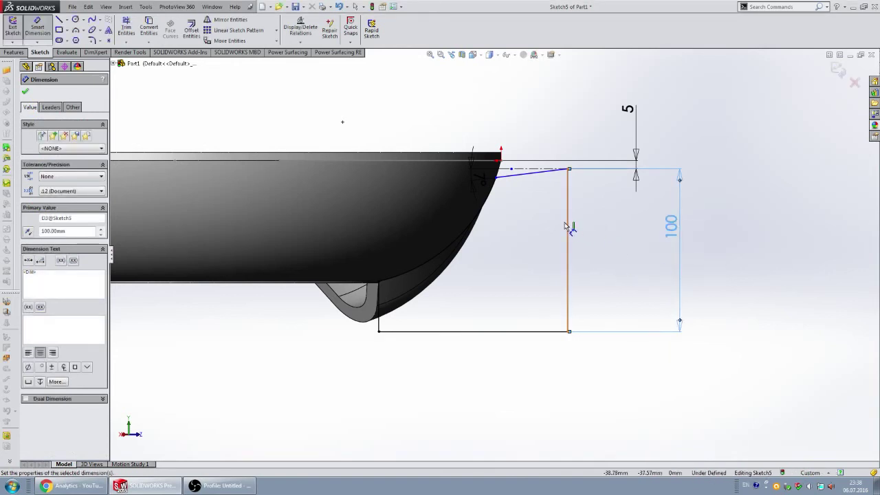
- Dimension the bottom side to 150 mm width and exit Sketch5
{"action": "left_click", "coordinate": [519, 334]}
{"action": "left_click", "coordinate": [506, 385]}
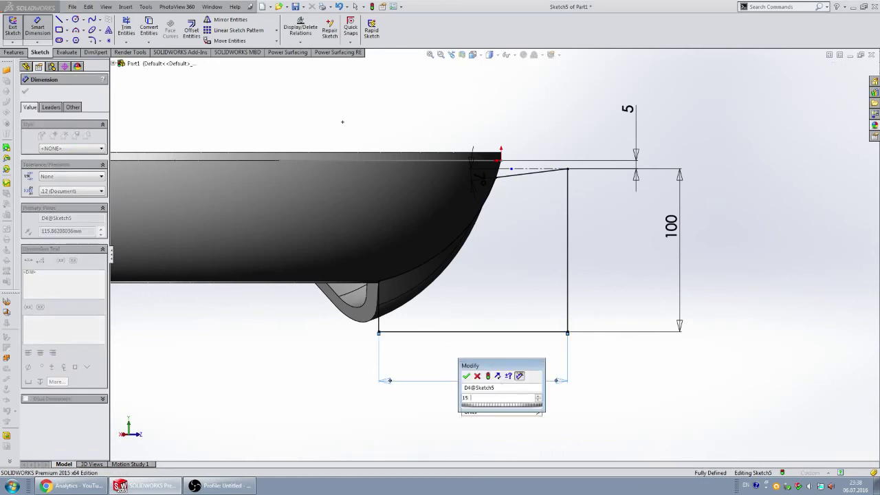
{"action": "type", "text": "150"}
{"action": "key", "text": "Return"}
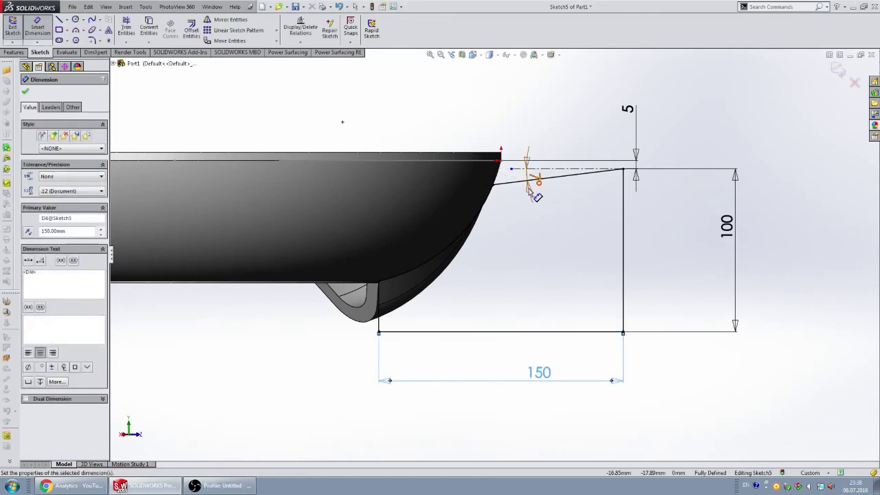
{"action": "key", "text": "Escape"}
{"action": "scroll", "coordinate": [579, 236], "scroll_direction": "up", "scroll_amount": 3}
{"action": "middle_click_drag", "start_coordinate": [579, 236], "coordinate": [698, 153]}
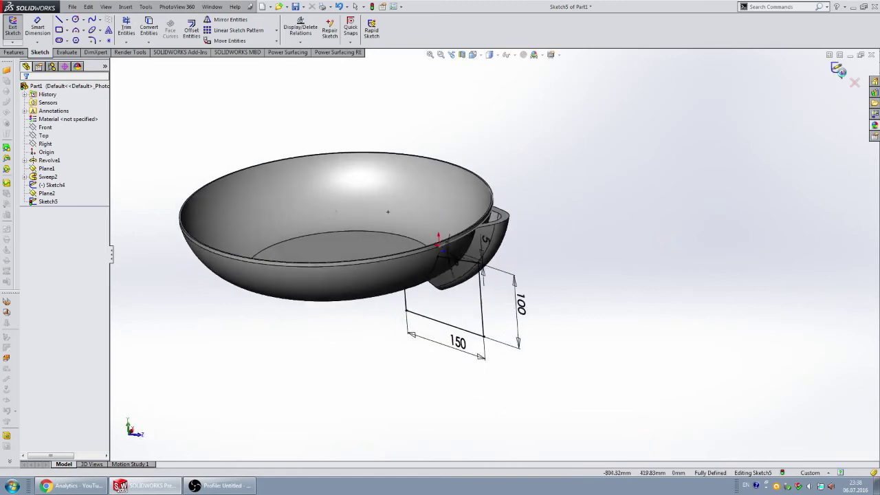
{"action": "left_click", "coordinate": [838, 70]}
{"action": "scroll", "coordinate": [508, 259], "scroll_direction": "down", "scroll_amount": 3}
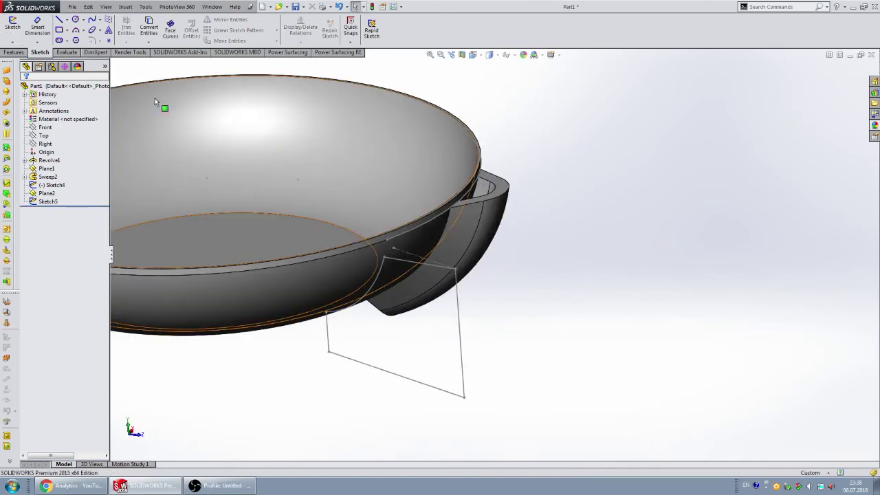
- Create a swept cut with Sketch5 as profile and the rim curve Sketch4 as path
{"action": "left_click", "coordinate": [21, 53]}
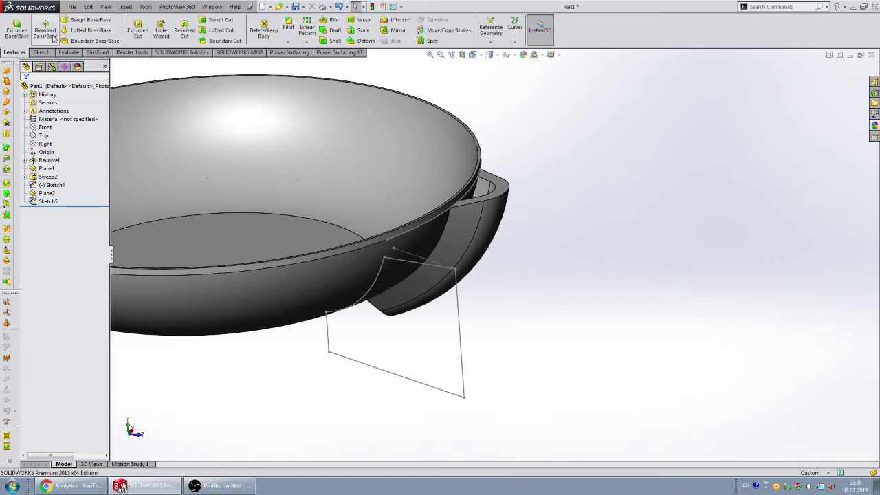
{"action": "left_click", "coordinate": [218, 23]}
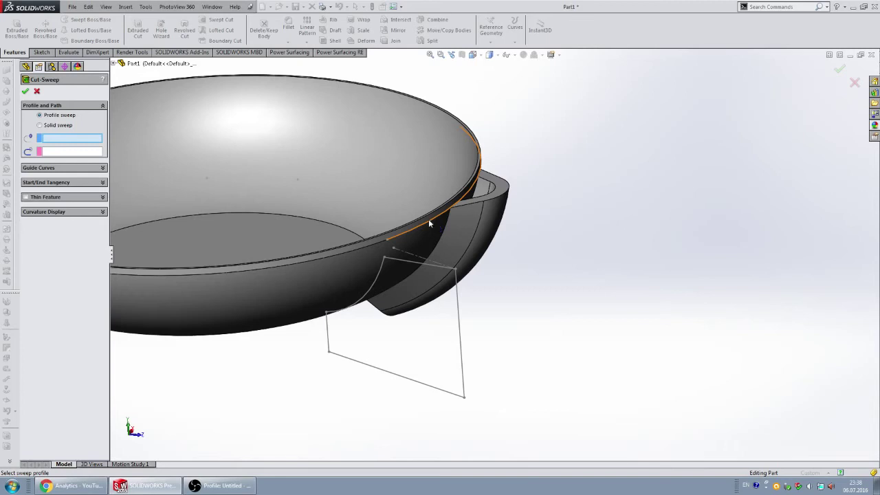
{"action": "left_click", "coordinate": [456, 284]}
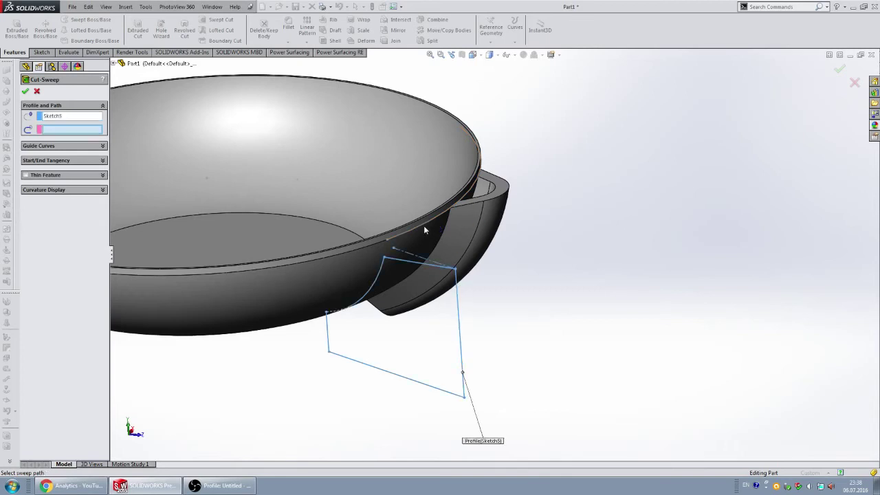
{"action": "left_click", "coordinate": [426, 227]}
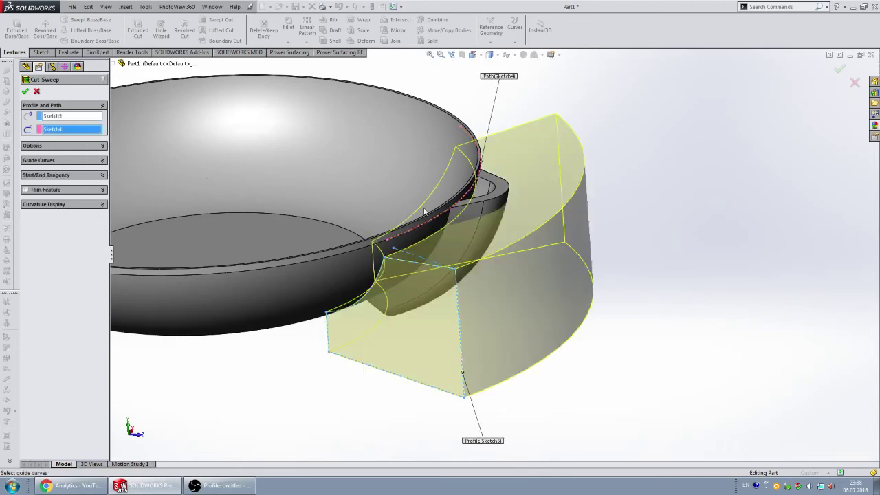
{"action": "middle_click_drag", "start_coordinate": [425, 211], "coordinate": [369, 153]}
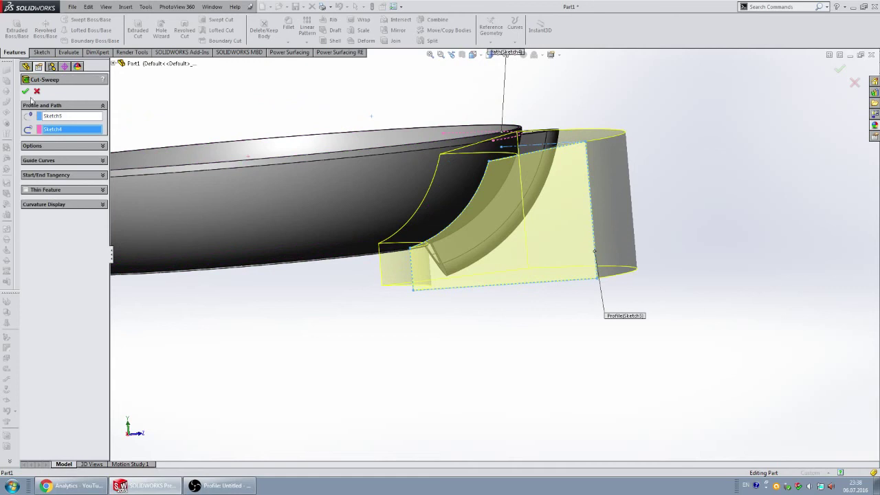
{"action": "key", "text": "Return"}
{"action": "mouse_move", "coordinate": [484, 177]}
{"action": "middle_mouse_down"}
{"action": "mouse_move", "coordinate": [492, 172]}
{"action": "mouse_move", "coordinate": [464, 194]}
{"action": "mouse_move", "coordinate": [425, 141]}
{"action": "mouse_move", "coordinate": [507, 145]}
{"action": "mouse_move", "coordinate": [439, 192]}
{"action": "mouse_move", "coordinate": [364, 106]}
{"action": "mouse_move", "coordinate": [406, 130]}
{"action": "mouse_move", "coordinate": [383, 75]}
{"action": "mouse_move", "coordinate": [448, 204]}
{"action": "middle_mouse_up"}
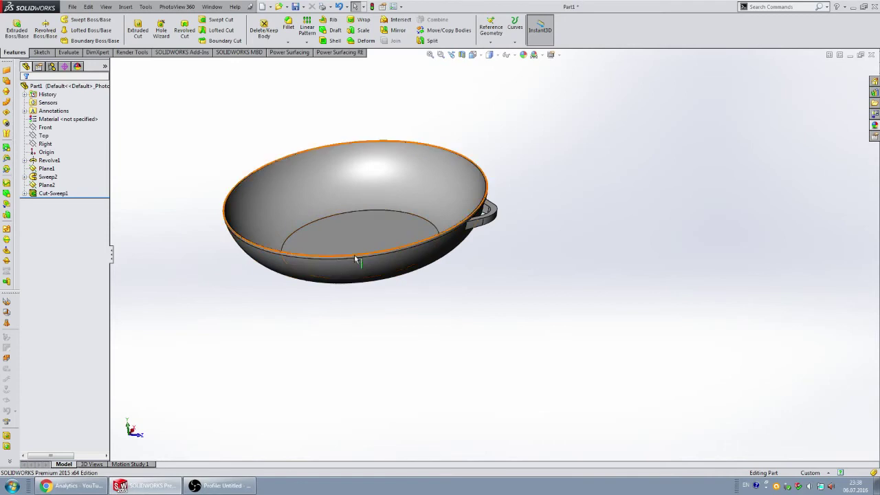
{"action": "mouse_move", "coordinate": [383, 255]}
{"action": "middle_mouse_down"}
{"action": "mouse_move", "coordinate": [403, 202]}
{"action": "mouse_move", "coordinate": [458, 236]}
{"action": "mouse_move", "coordinate": [408, 248]}
{"action": "mouse_move", "coordinate": [540, 241]}
{"action": "mouse_move", "coordinate": [510, 244]}
{"action": "middle_mouse_up"}
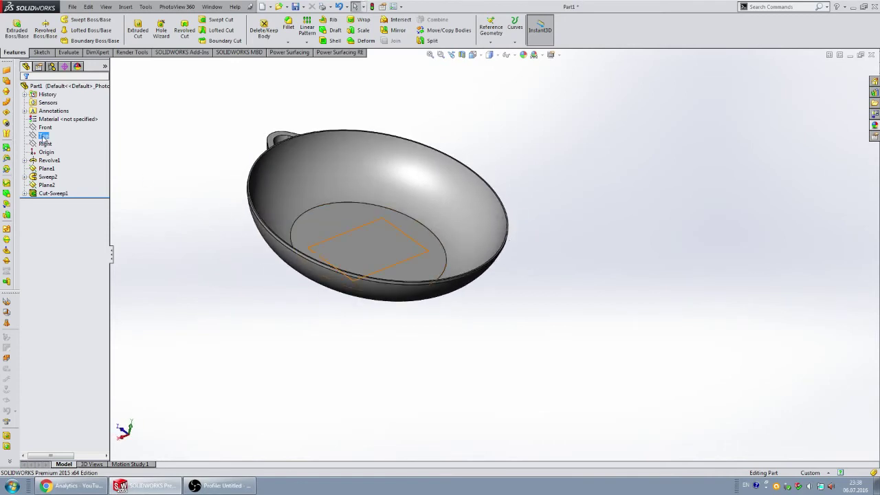
- Create Plane3 offset 220 mm from the Front plane, flipped to the pan's far side
{"action": "left_click", "coordinate": [44, 137]}
{"action": "mouse_move", "coordinate": [352, 214]}
{"action": "middle_mouse_down"}
{"action": "mouse_move", "coordinate": [390, 173]}
{"action": "mouse_move", "coordinate": [403, 206]}
{"action": "middle_mouse_up"}
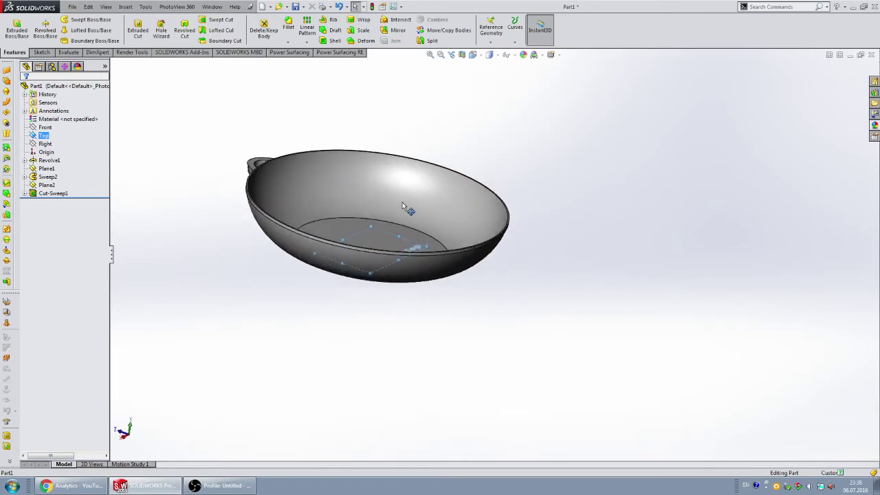
{"action": "left_click", "coordinate": [44, 128]}
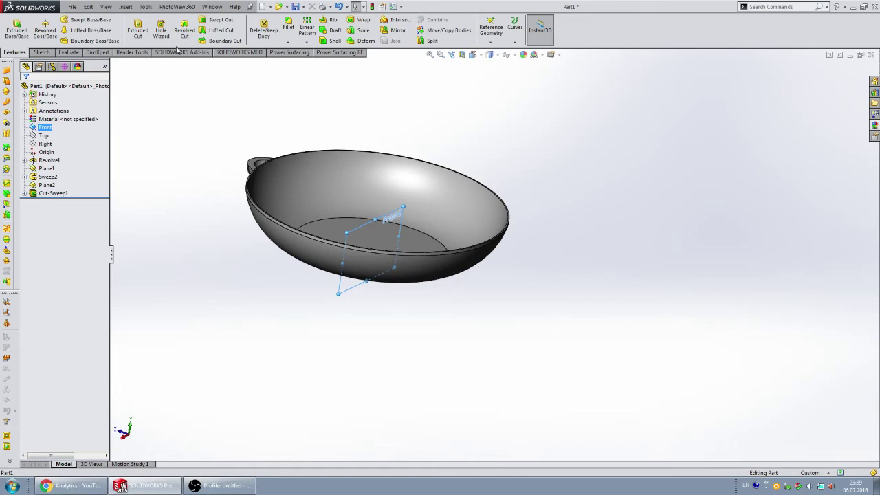
{"action": "left_click", "coordinate": [491, 30]}
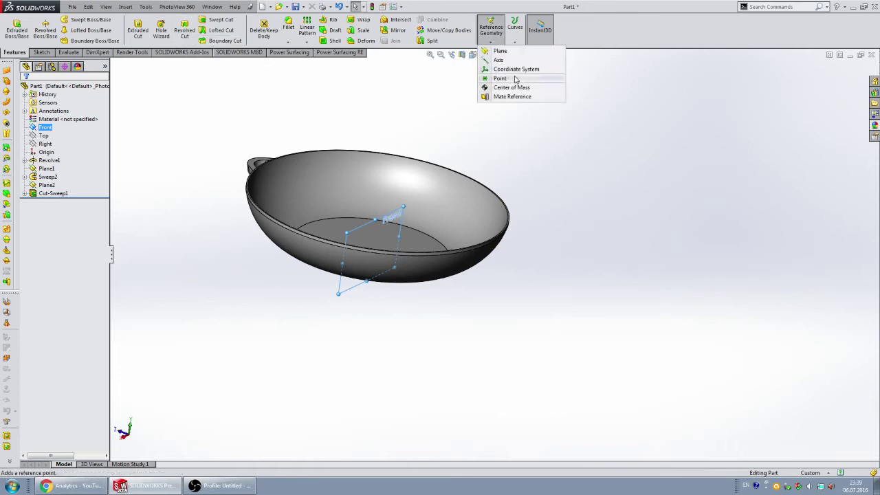
{"action": "left_click", "coordinate": [501, 51]}
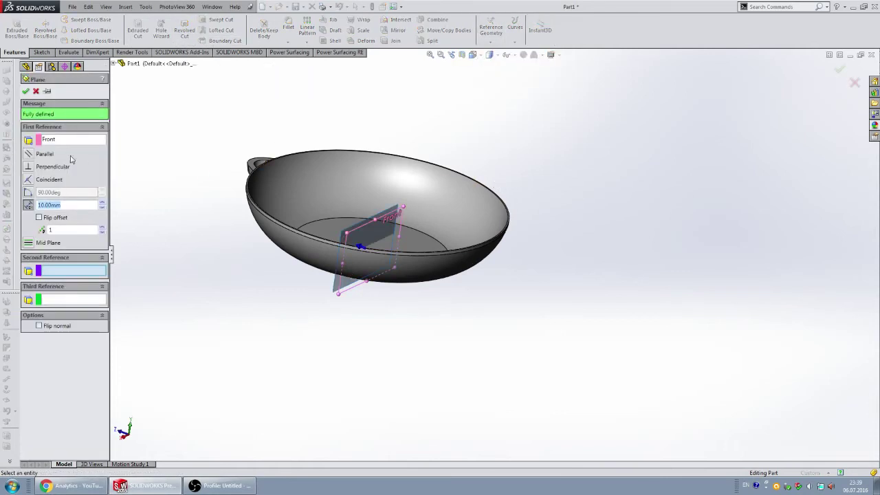
{"action": "left_click", "coordinate": [39, 217]}
{"action": "type", "text": "220"}
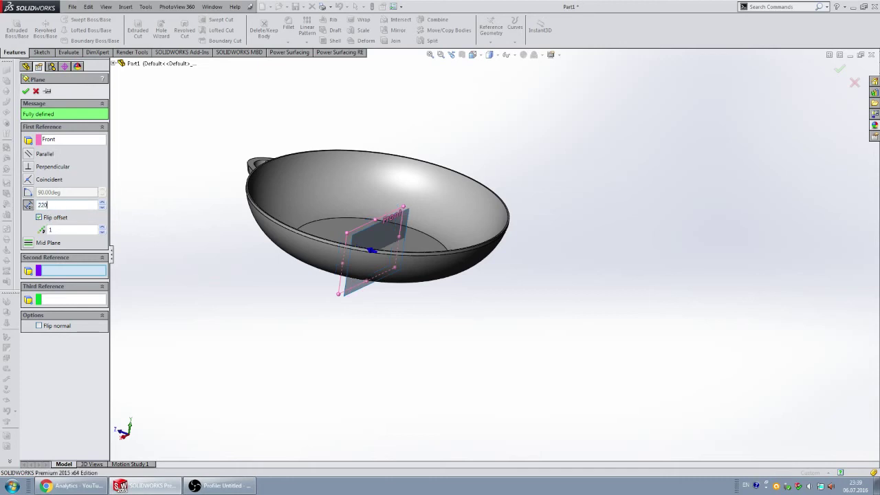
{"action": "key", "text": "Return"}
{"action": "middle_click_drag", "start_coordinate": [263, 264], "coordinate": [374, 255]}
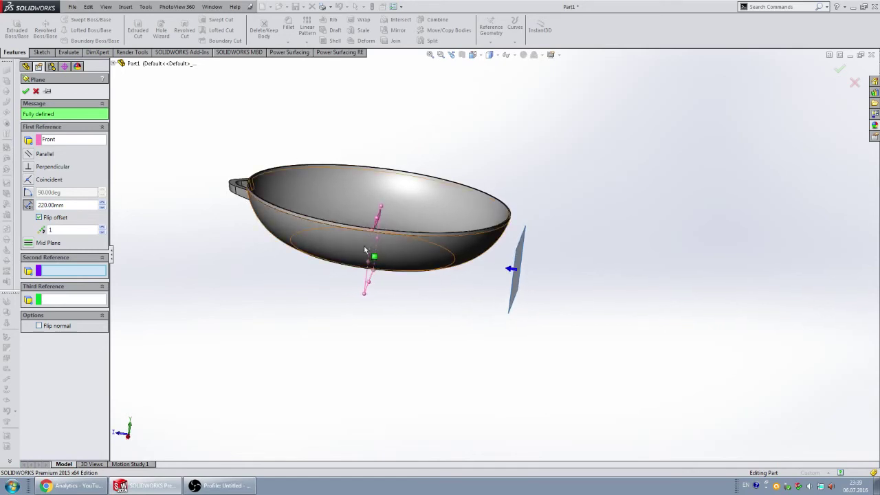
{"action": "left_click", "coordinate": [26, 91]}
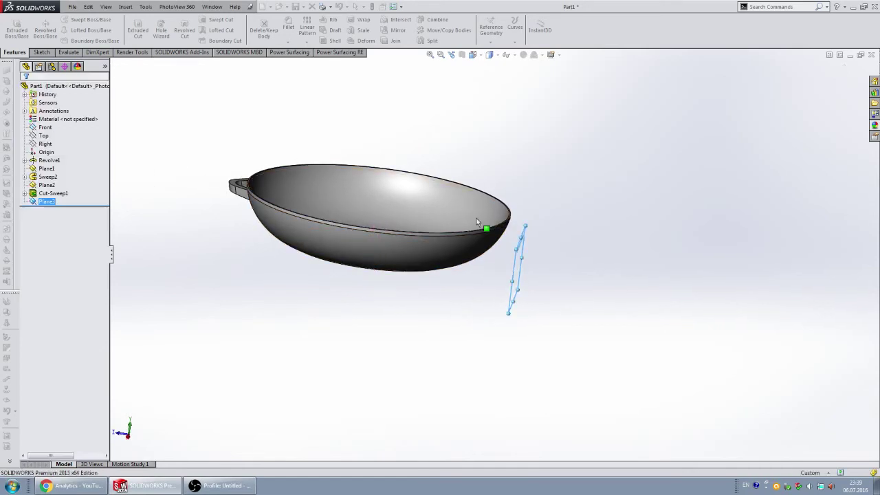
{"action": "mouse_move", "coordinate": [498, 230]}
{"action": "middle_mouse_down"}
{"action": "mouse_move", "coordinate": [472, 187]}
{"action": "mouse_move", "coordinate": [473, 215]}
{"action": "mouse_move", "coordinate": [449, 226]}
{"action": "middle_mouse_up"}
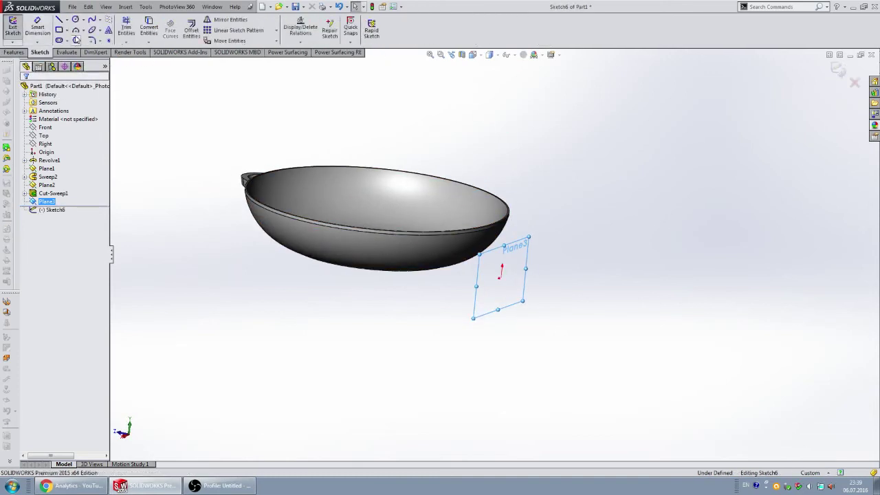
- Draw a circle on Plane3 and dimension its diameter to 30 mm
{"action": "left_click", "coordinate": [75, 21]}
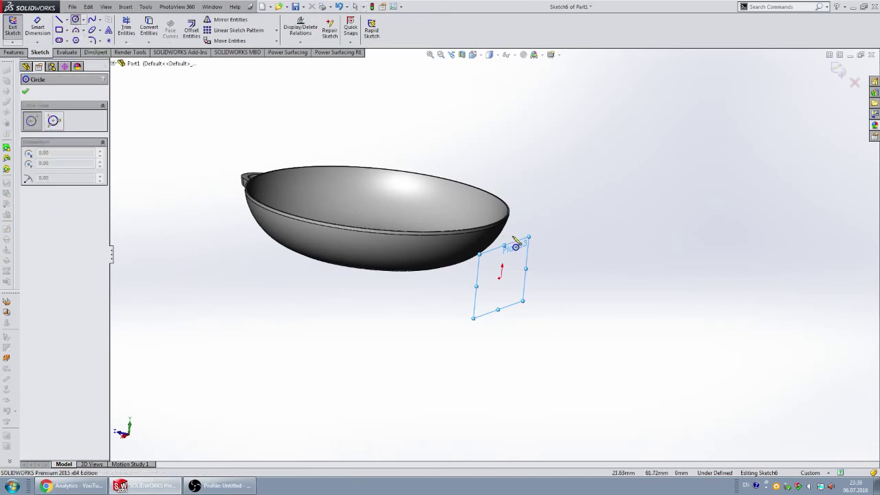
{"action": "scroll", "coordinate": [474, 268], "scroll_direction": "down", "scroll_amount": 3}
{"action": "left_click", "coordinate": [460, 263]}
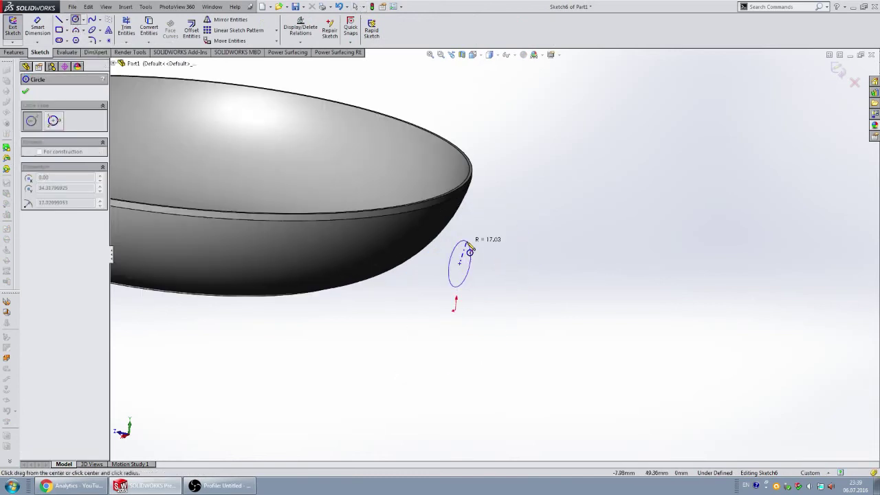
{"action": "left_click", "coordinate": [468, 251]}
{"action": "left_click", "coordinate": [40, 30]}
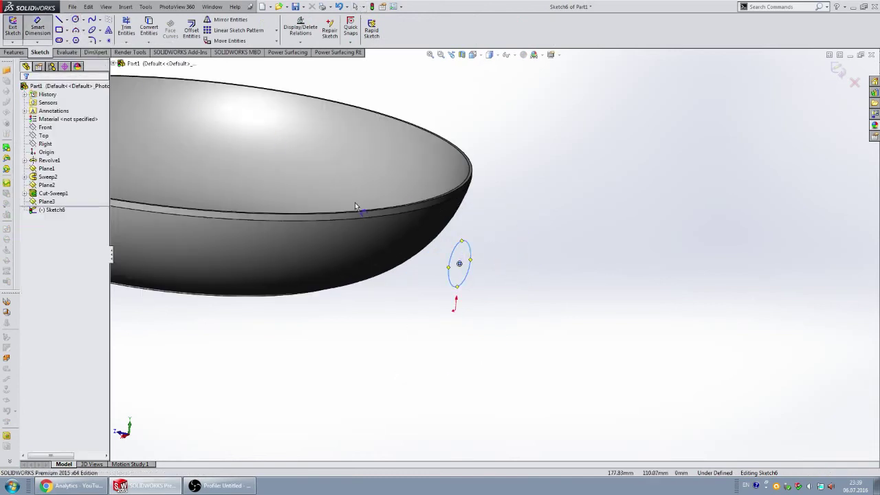
{"action": "left_click", "coordinate": [472, 253]}
{"action": "left_click", "coordinate": [525, 236]}
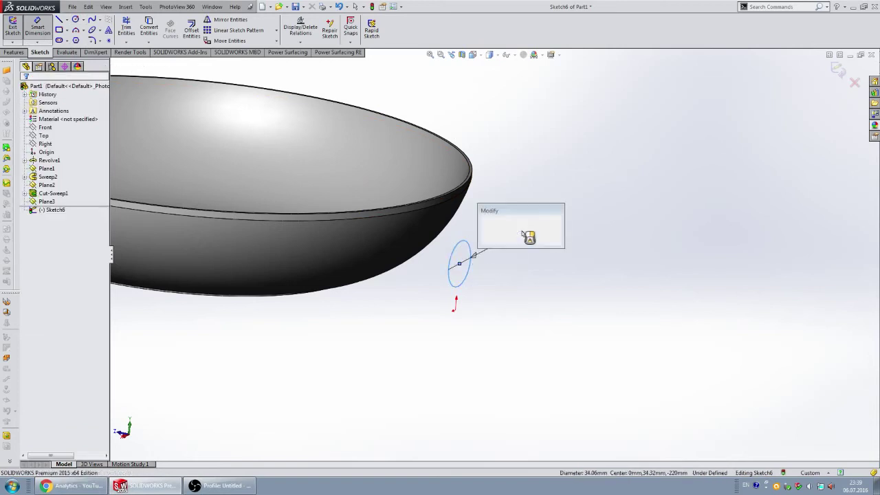
{"action": "type", "text": "30"}
{"action": "key", "text": "Return"}
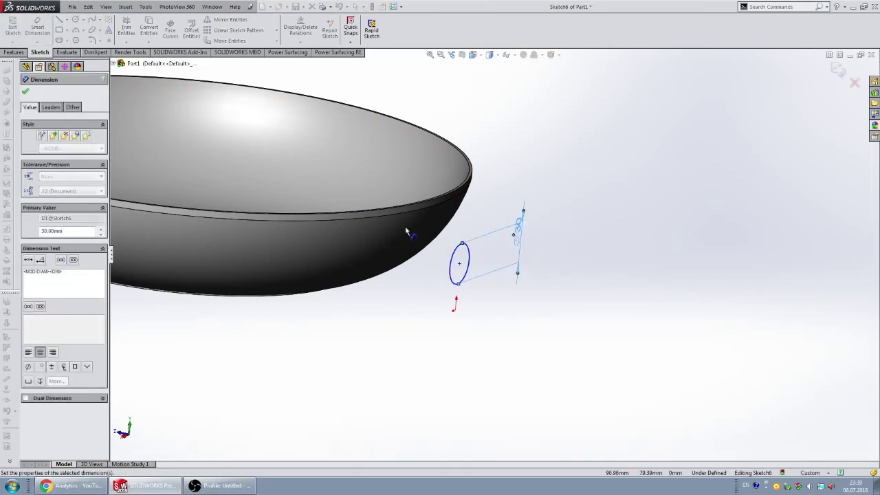
- Facing the sketch, dimension the circle's centre 25 mm below the pan's rim edge
{"action": "left_click", "coordinate": [483, 57]}
{"action": "left_click", "coordinate": [522, 100]}
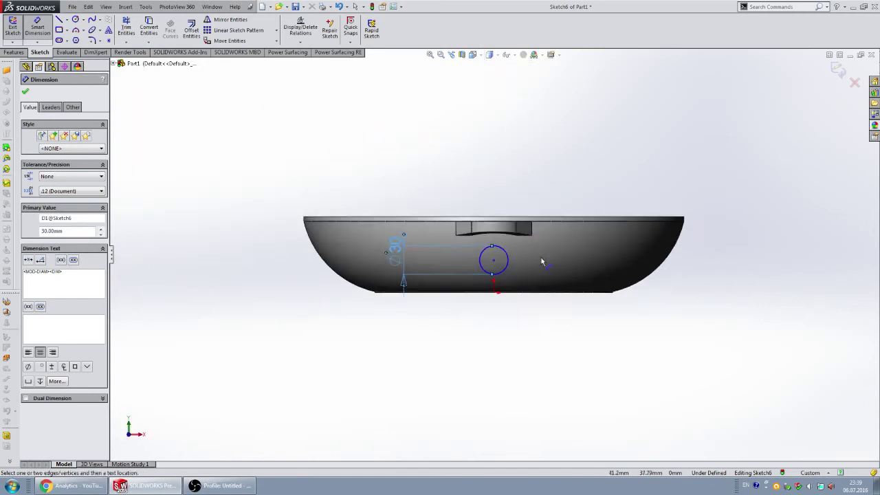
{"action": "key", "text": "ctrl+8"}
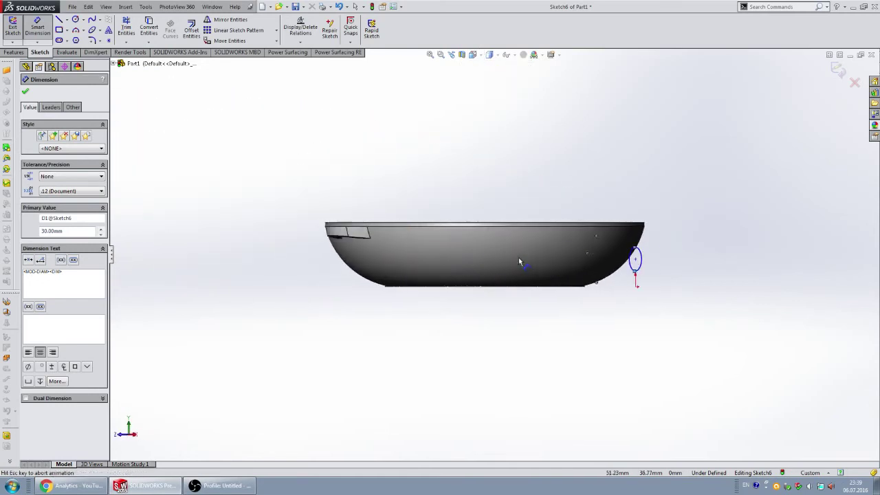
{"action": "scroll", "coordinate": [509, 257], "scroll_direction": "up", "scroll_amount": 3}
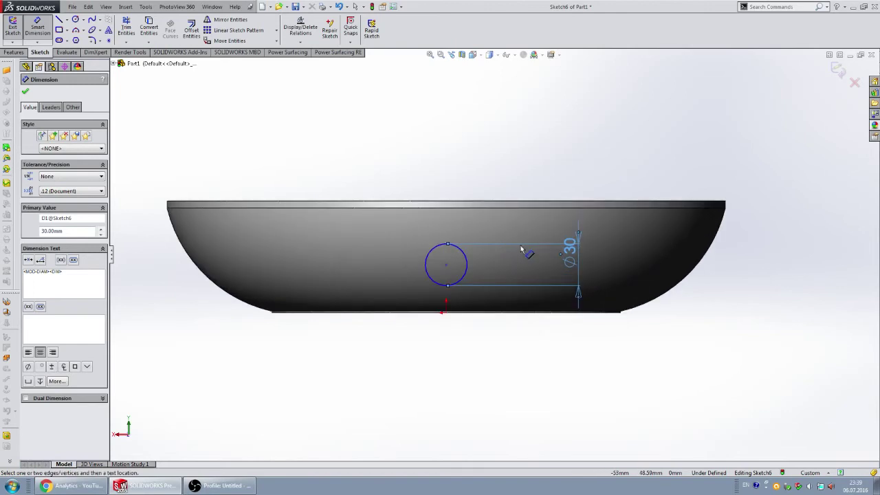
{"action": "left_click", "coordinate": [447, 266]}
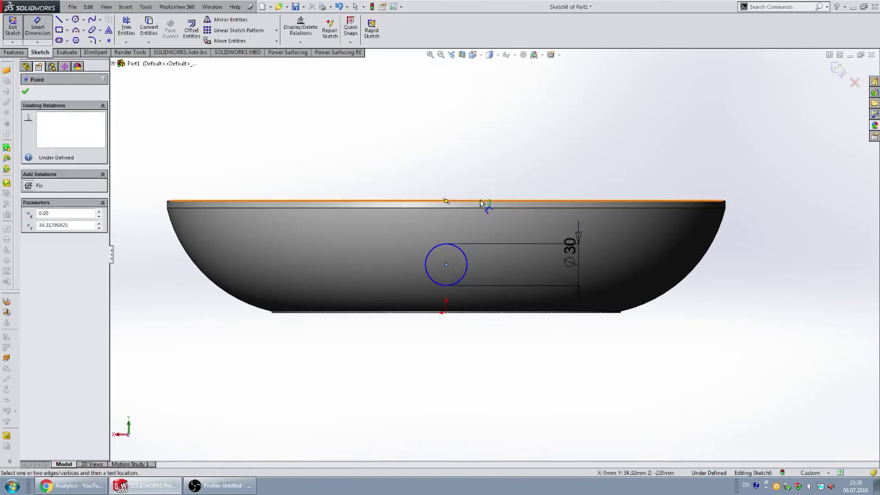
{"action": "left_click", "coordinate": [480, 201]}
{"action": "left_click", "coordinate": [384, 162]}
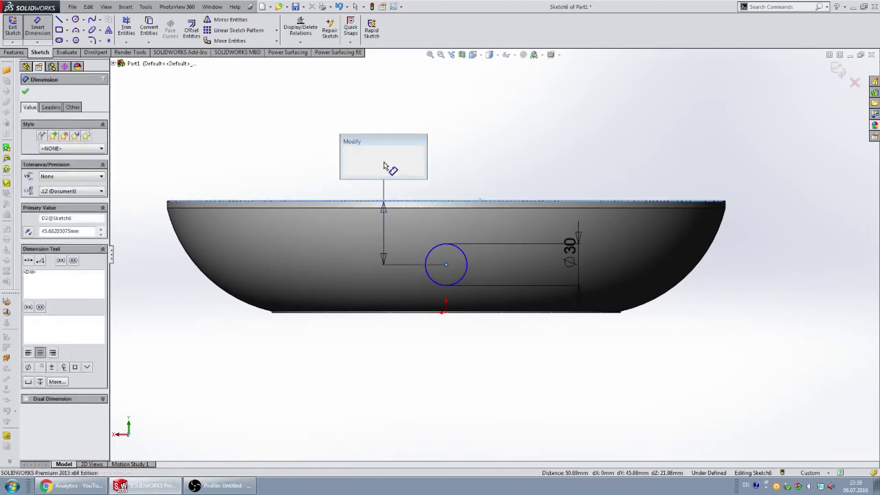
{"action": "type", "text": "25"}
{"action": "key", "text": "Return"}
{"action": "scroll", "coordinate": [495, 228], "scroll_direction": "down", "scroll_amount": 3}
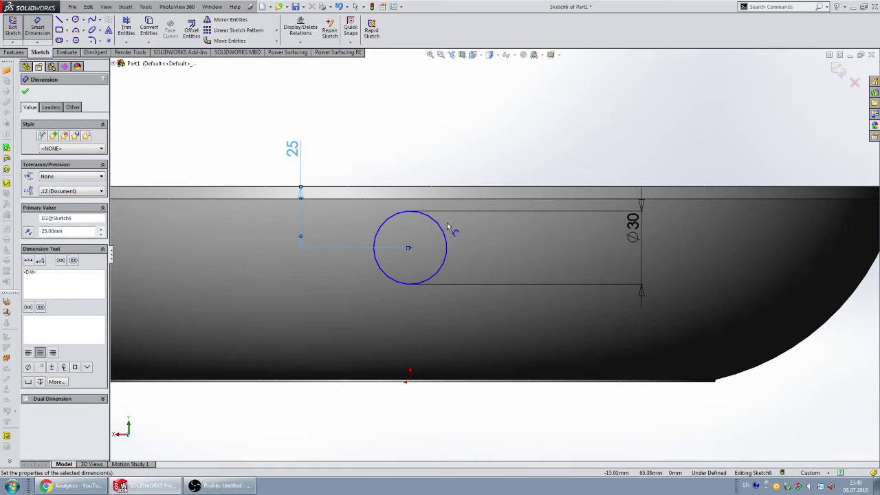
- Add a Vertical relation between the 30 mm circle's centre and the origin
{"action": "key", "text": "Escape"}
{"action": "left_click", "coordinate": [410, 247]}
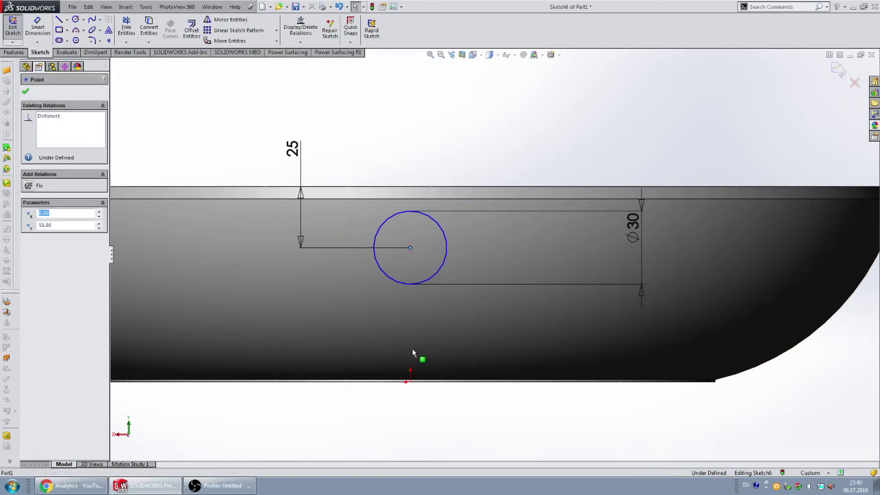
{"action": "left_click", "coordinate": [409, 381], "text": "ctrl"}
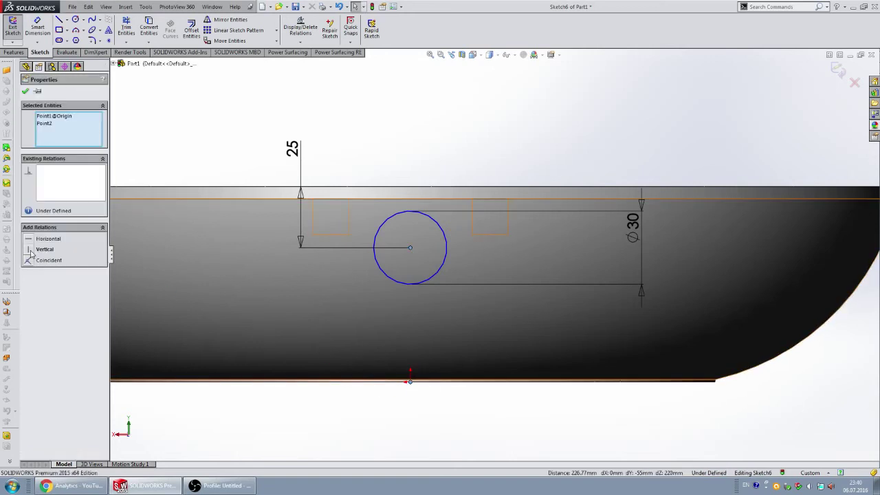
{"action": "left_click", "coordinate": [43, 249]}
{"action": "scroll", "coordinate": [481, 138], "scroll_direction": "up", "scroll_amount": 3}
{"action": "middle_click_drag", "start_coordinate": [513, 214], "coordinate": [528, 216]}
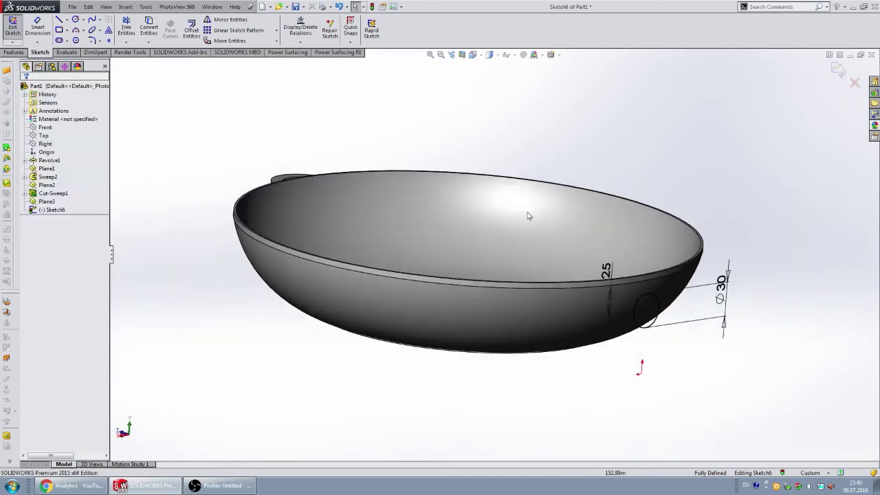
{"action": "scroll", "coordinate": [686, 225], "scroll_direction": "down", "scroll_amount": 3}
{"action": "middle_click_drag", "start_coordinate": [688, 207], "coordinate": [786, 121]}
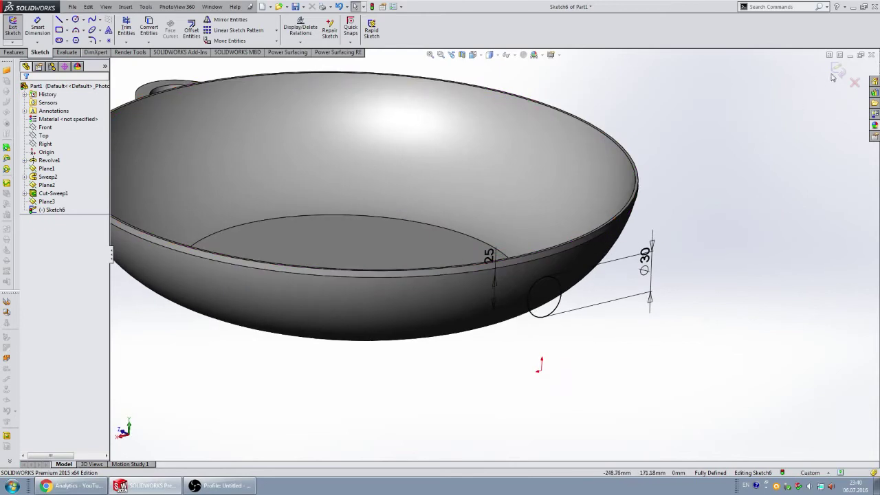
- Extrude the circle as a boss with 5° outward draft, Up To Surface on the pan's outer face
{"action": "key", "text": "e"}
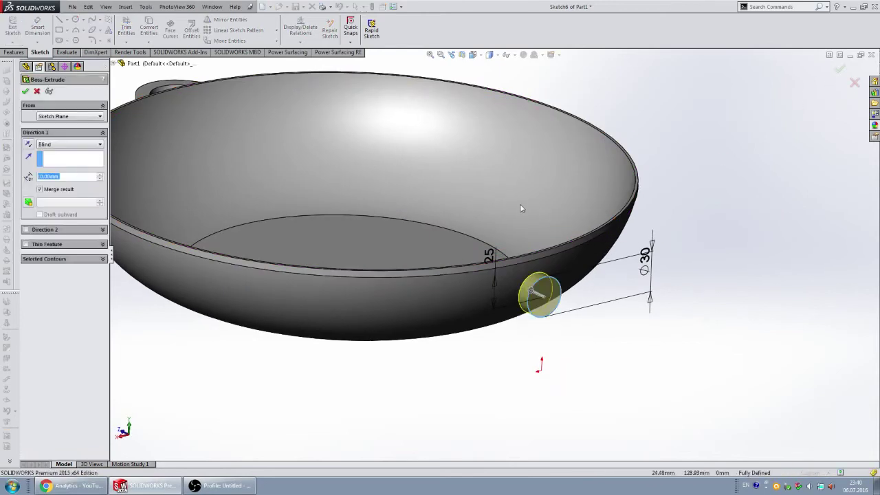
{"action": "middle_click_drag", "start_coordinate": [521, 208], "coordinate": [534, 204]}
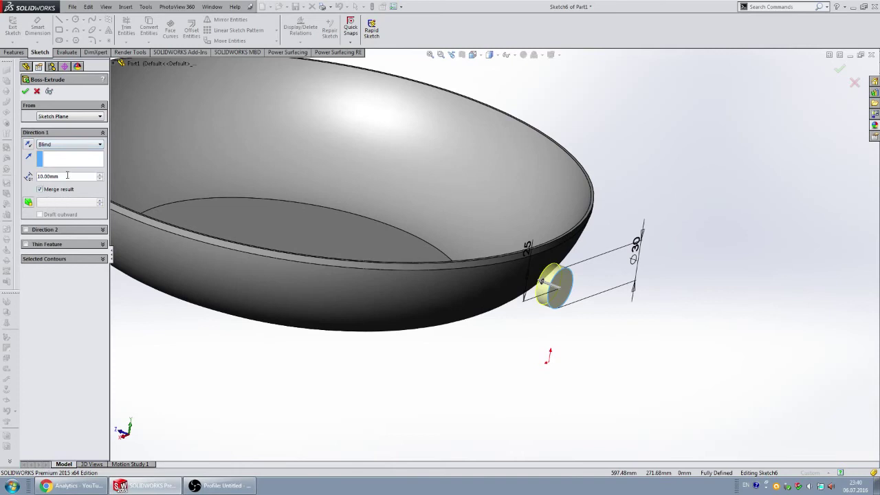
{"action": "left_click", "coordinate": [29, 203]}
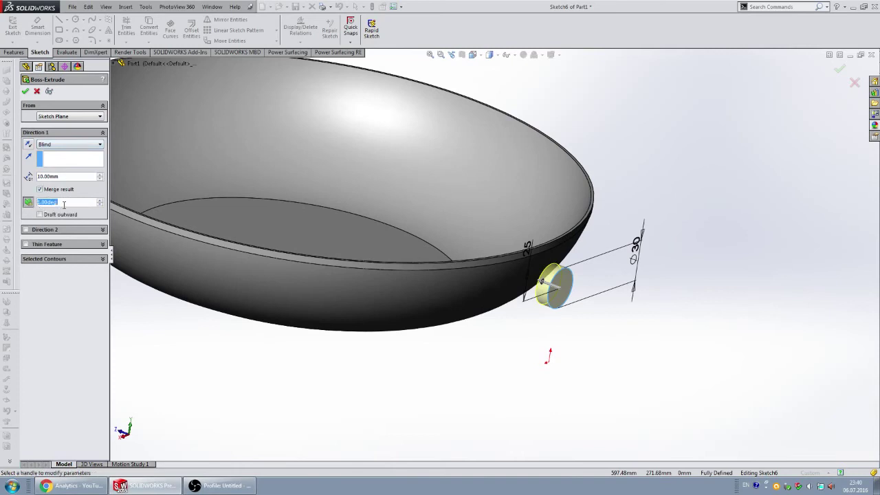
{"action": "type", "text": "5"}
{"action": "left_click", "coordinate": [40, 215]}
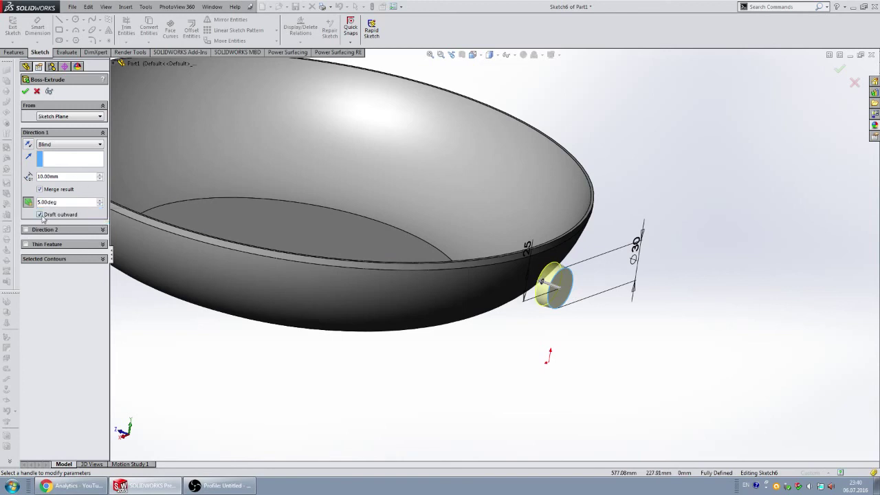
{"action": "left_click", "coordinate": [101, 144]}
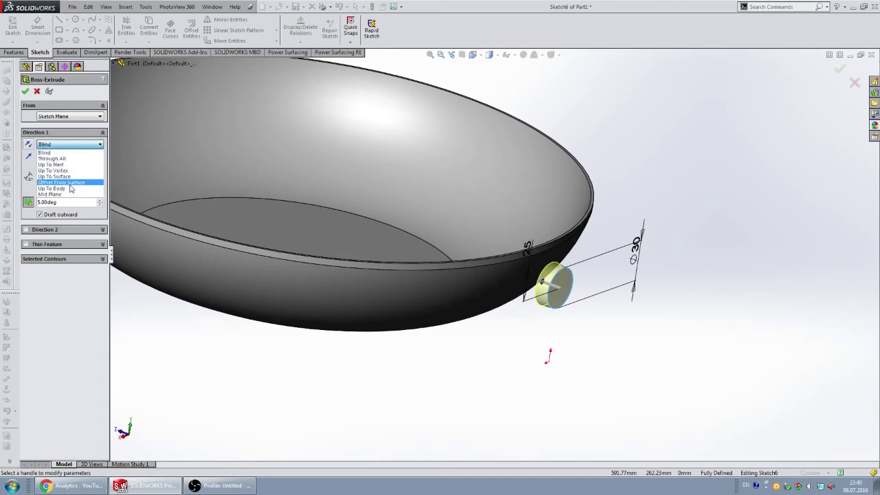
{"action": "left_click", "coordinate": [68, 177]}
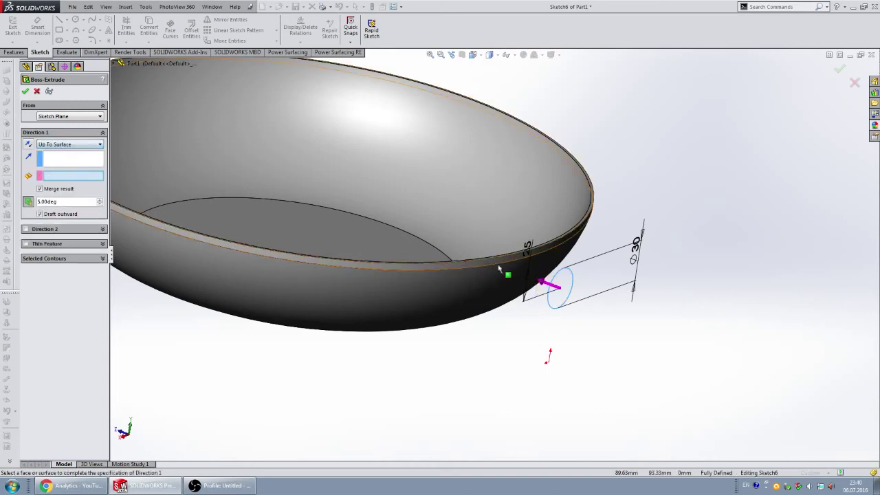
{"action": "left_click", "coordinate": [462, 261]}
{"action": "middle_click_drag", "start_coordinate": [462, 261], "coordinate": [432, 183]}
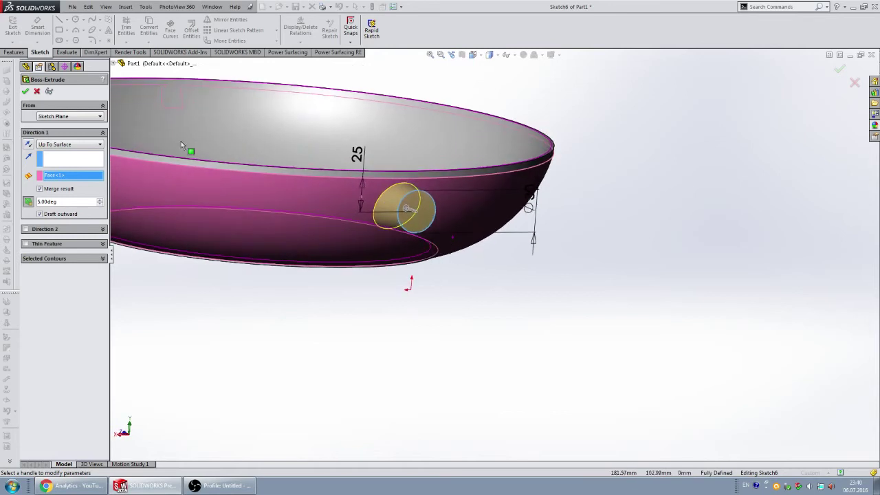
{"action": "left_click", "coordinate": [27, 92]}
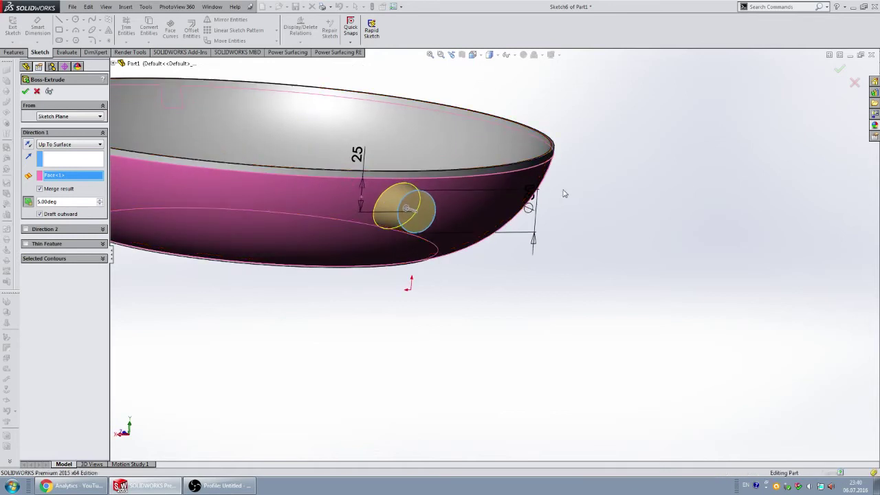
{"action": "mouse_move", "coordinate": [544, 226]}
{"action": "middle_mouse_down"}
{"action": "mouse_move", "coordinate": [562, 230]}
{"action": "mouse_move", "coordinate": [512, 258]}
{"action": "mouse_move", "coordinate": [557, 255]}
{"action": "mouse_move", "coordinate": [570, 220]}
{"action": "mouse_move", "coordinate": [599, 258]}
{"action": "mouse_move", "coordinate": [543, 246]}
{"action": "mouse_move", "coordinate": [564, 252]}
{"action": "mouse_move", "coordinate": [556, 238]}
{"action": "mouse_move", "coordinate": [552, 246]}
{"action": "middle_mouse_up"}
{"action": "scroll", "coordinate": [492, 248], "scroll_direction": "up", "scroll_amount": 3}
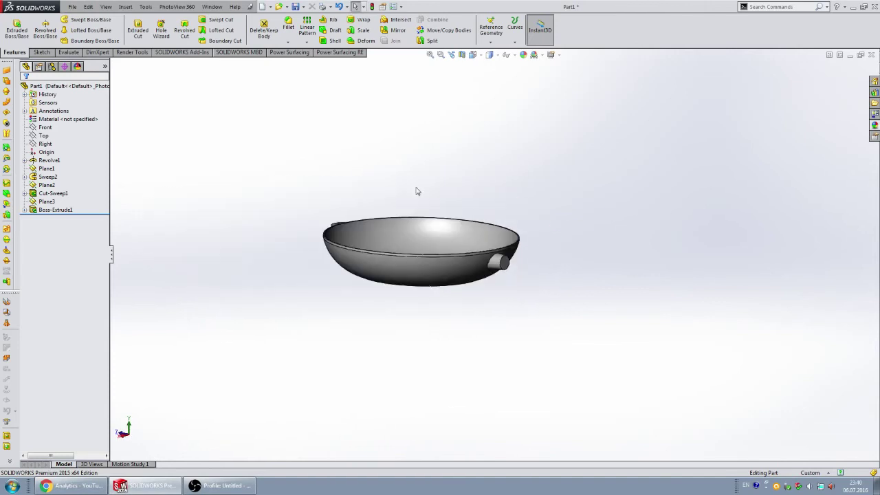
- Apply a 4 mm fillet to the boss's base and end edges and the looped side handle's edges
{"action": "left_click", "coordinate": [289, 26]}
{"action": "scroll", "coordinate": [511, 270], "scroll_direction": "down", "scroll_amount": 3}
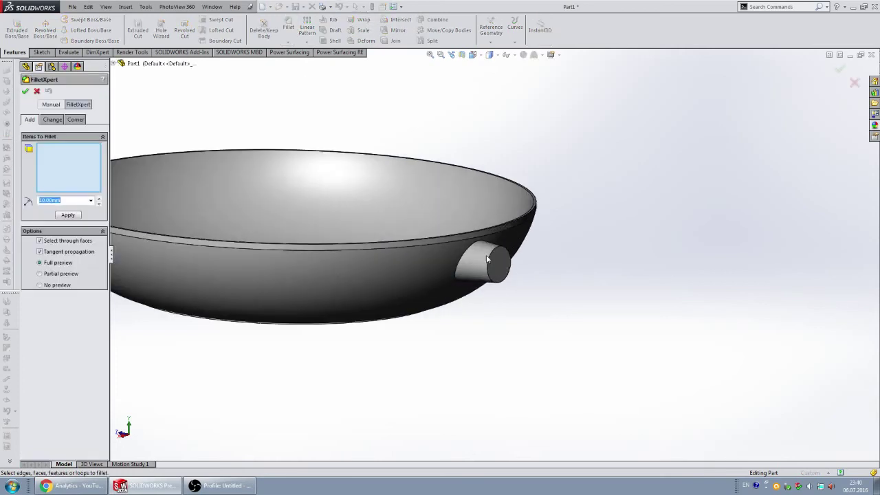
{"action": "scroll", "coordinate": [511, 270], "scroll_direction": "down", "scroll_amount": 2}
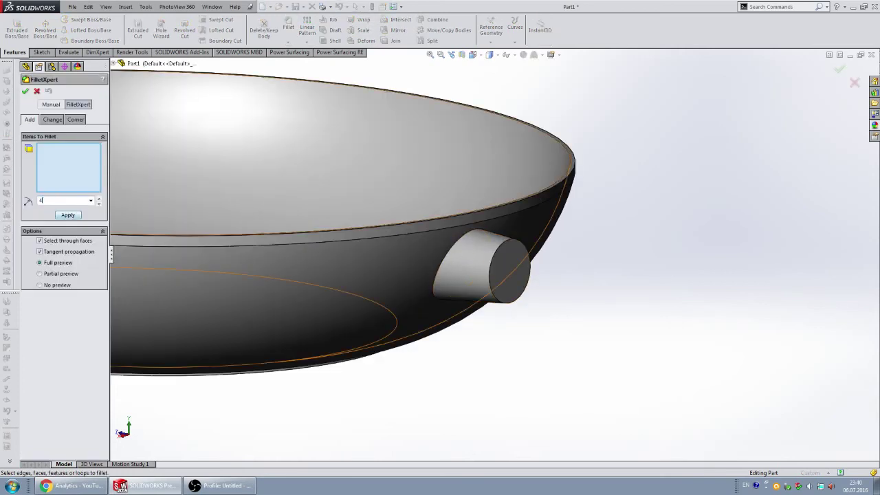
{"action": "left_click", "coordinate": [457, 249]}
{"action": "left_click", "coordinate": [501, 249]}
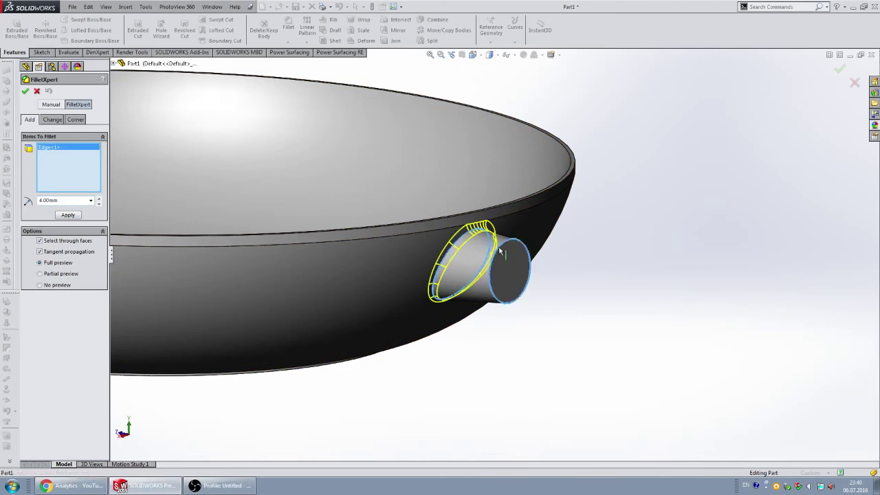
{"action": "scroll", "coordinate": [496, 255], "scroll_direction": "up", "scroll_amount": 4}
{"action": "middle_click_drag", "start_coordinate": [420, 265], "coordinate": [405, 262]}
{"action": "scroll", "coordinate": [287, 232], "scroll_direction": "down", "scroll_amount": 2}
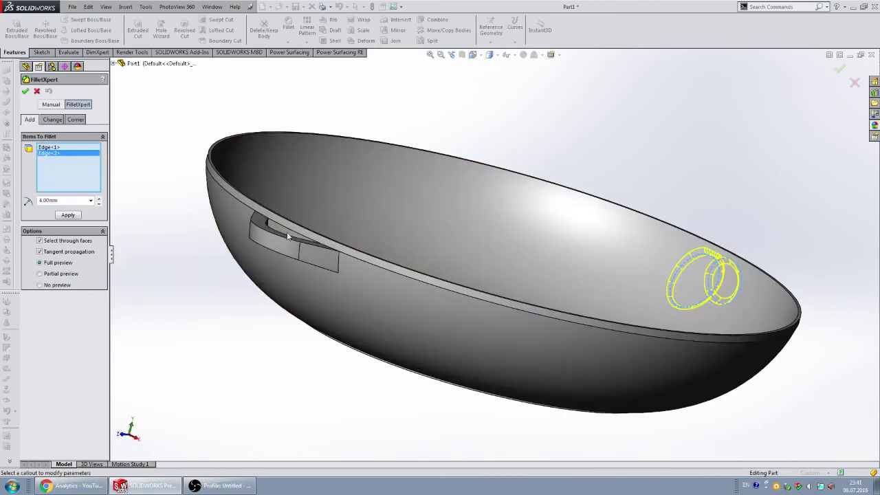
{"action": "scroll", "coordinate": [287, 232], "scroll_direction": "down", "scroll_amount": 3}
{"action": "mouse_move", "coordinate": [290, 218]}
{"action": "middle_mouse_down"}
{"action": "mouse_move", "coordinate": [295, 163]}
{"action": "mouse_move", "coordinate": [350, 232]}
{"action": "middle_mouse_up"}
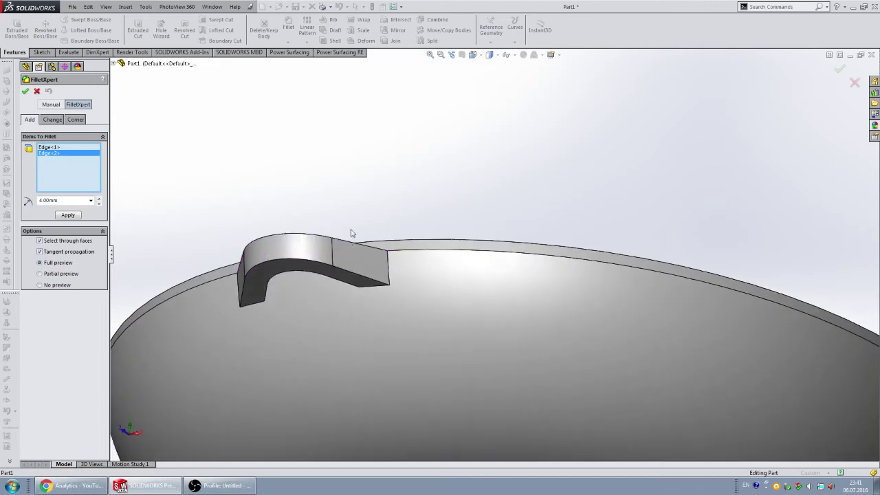
{"action": "left_click", "coordinate": [347, 308]}
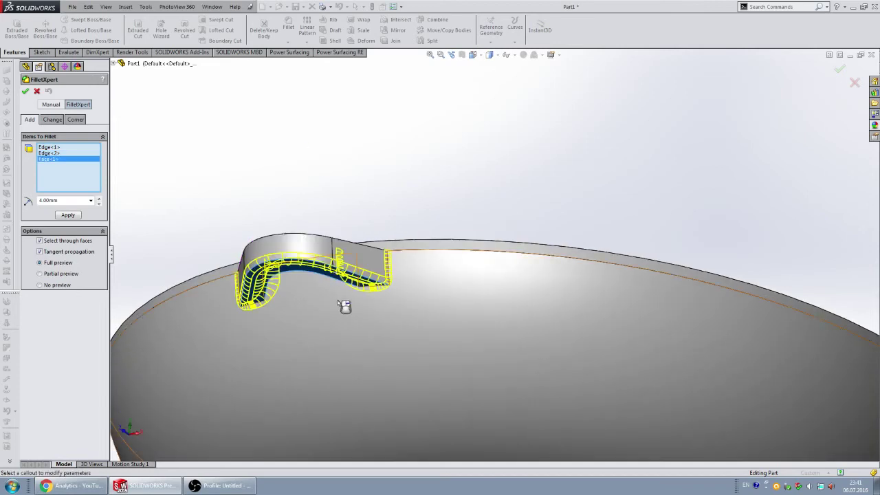
{"action": "left_click", "coordinate": [25, 93]}
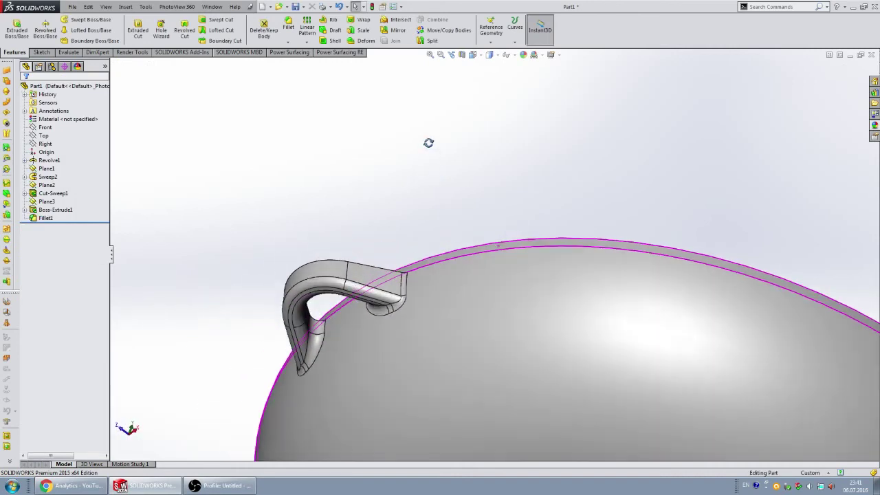
- Orbit around the pan to inspect the drafted stub and filleted side handle
{"action": "middle_click_drag", "start_coordinate": [448, 198], "coordinate": [503, 221]}
{"action": "scroll", "coordinate": [503, 221], "scroll_direction": "up", "scroll_amount": 3}
{"action": "scroll", "coordinate": [610, 236], "scroll_direction": "up", "scroll_amount": 2}
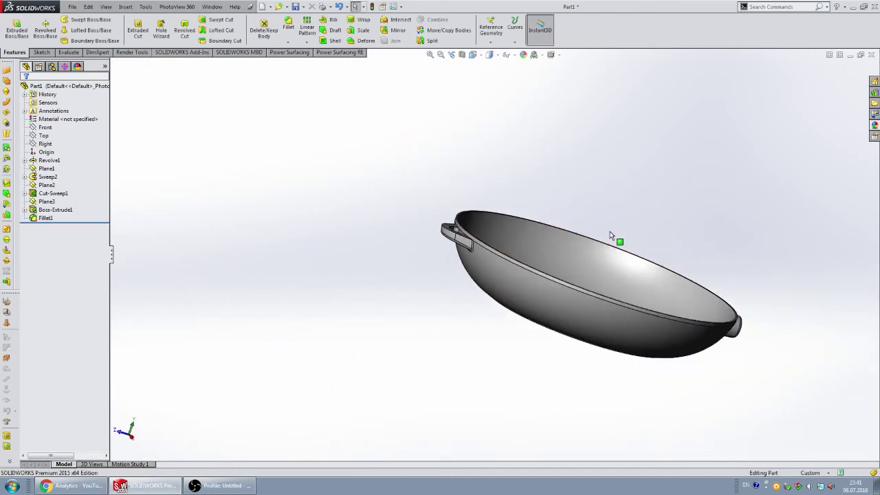
{"action": "middle_click_drag", "start_coordinate": [610, 235], "coordinate": [520, 202]}
{"action": "scroll", "coordinate": [636, 306], "scroll_direction": "down", "scroll_amount": 3}
{"action": "scroll", "coordinate": [525, 268], "scroll_direction": "up", "scroll_amount": 2}
{"action": "scroll", "coordinate": [479, 239], "scroll_direction": "up", "scroll_amount": 2}
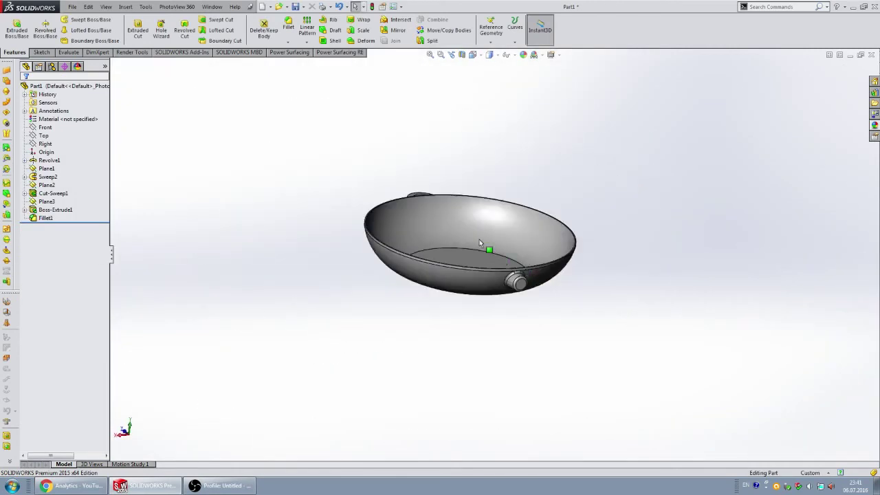
{"action": "middle_click_drag", "start_coordinate": [479, 240], "coordinate": [531, 271]}
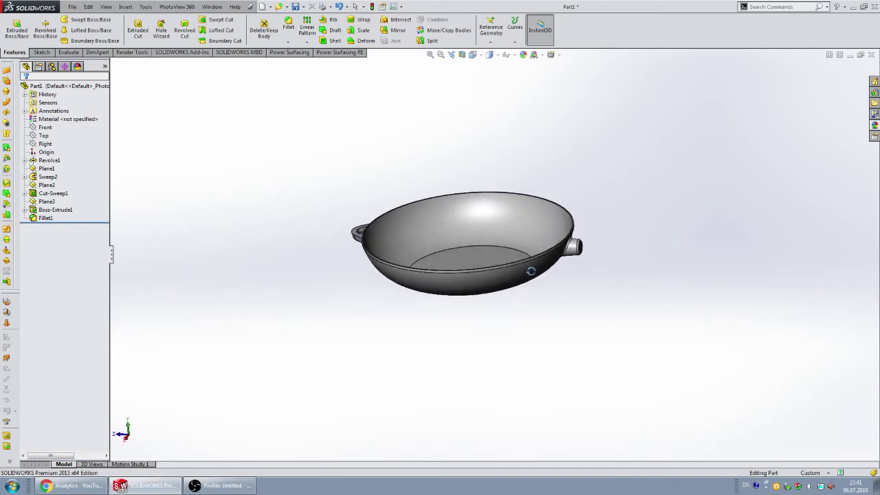
{"action": "scroll", "coordinate": [585, 249], "scroll_direction": "down", "scroll_amount": 2}
{"action": "scroll", "coordinate": [494, 201], "scroll_direction": "up", "scroll_amount": 2}
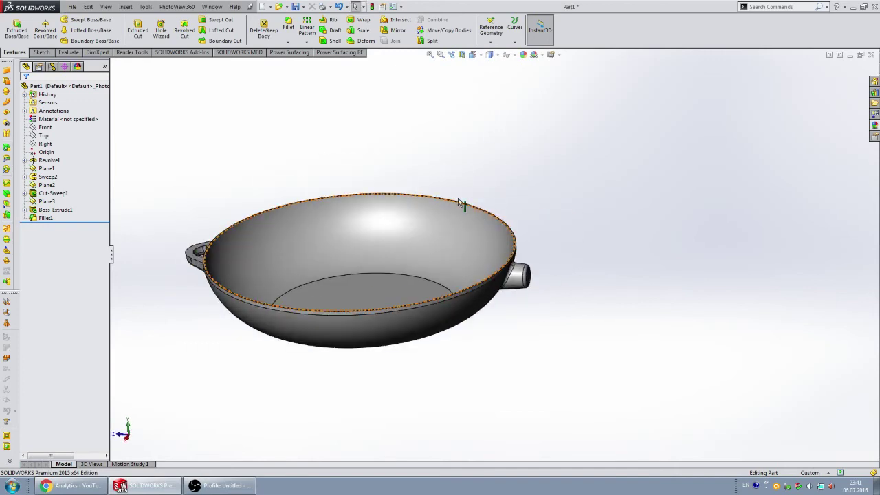
{"action": "mouse_move", "coordinate": [460, 201]}
{"action": "middle_mouse_down"}
{"action": "mouse_move", "coordinate": [433, 200]}
{"action": "mouse_move", "coordinate": [463, 230]}
{"action": "mouse_move", "coordinate": [430, 202]}
{"action": "mouse_move", "coordinate": [462, 232]}
{"action": "mouse_move", "coordinate": [481, 171]}
{"action": "mouse_move", "coordinate": [479, 102]}
{"action": "mouse_move", "coordinate": [458, 124]}
{"action": "mouse_move", "coordinate": [419, 122]}
{"action": "mouse_move", "coordinate": [456, 148]}
{"action": "mouse_move", "coordinate": [486, 199]}
{"action": "mouse_move", "coordinate": [478, 220]}
{"action": "mouse_move", "coordinate": [447, 212]}
{"action": "mouse_move", "coordinate": [447, 173]}
{"action": "middle_mouse_up"}
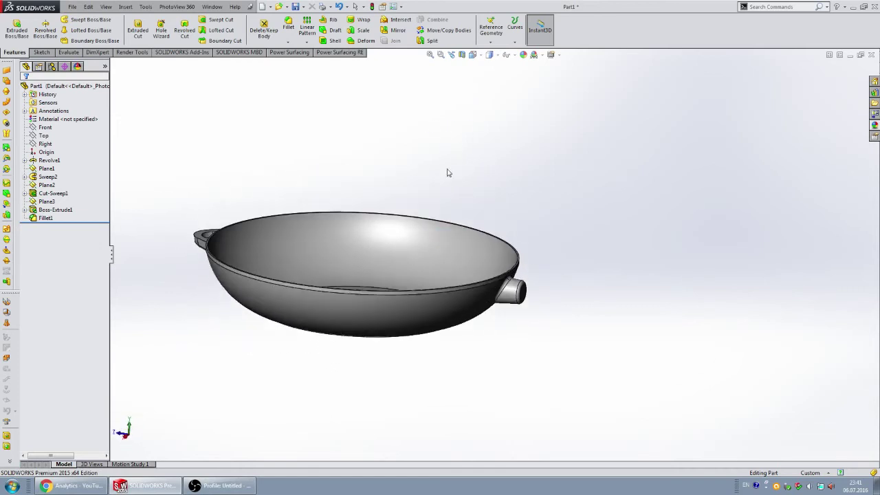
- Switch to the Front view, select the Right plane and reframe it beside the stub
{"action": "left_click", "coordinate": [473, 54]}
{"action": "left_click", "coordinate": [485, 88]}
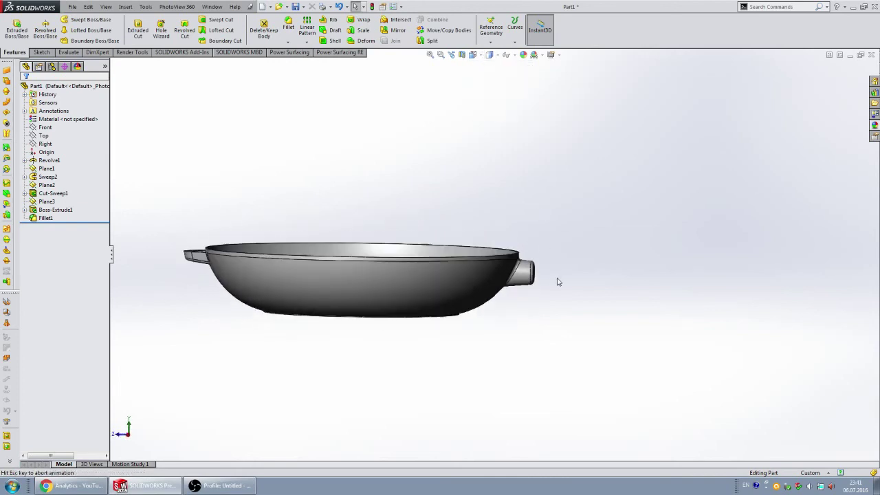
{"action": "scroll", "coordinate": [556, 259], "scroll_direction": "down", "scroll_amount": 5}
{"action": "scroll", "coordinate": [556, 255], "scroll_direction": "up", "scroll_amount": 5}
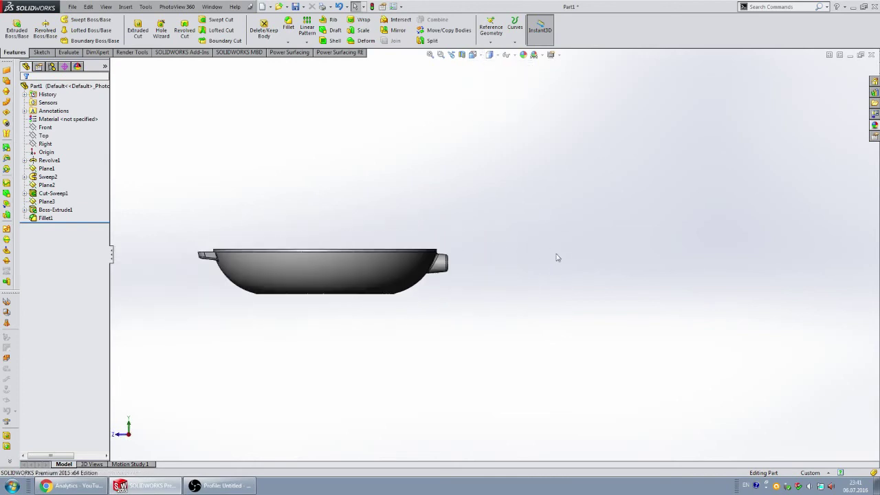
{"action": "scroll", "coordinate": [559, 256], "scroll_direction": "down", "scroll_amount": 5}
{"action": "left_click", "coordinate": [44, 136]}
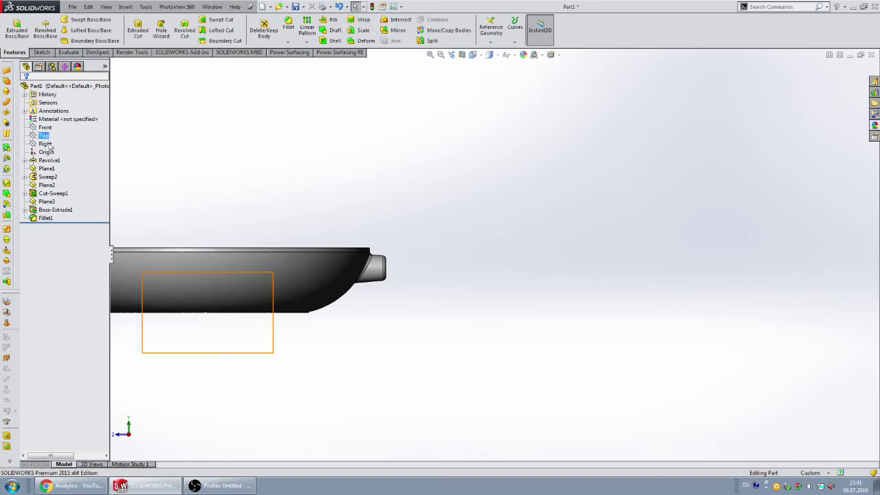
{"action": "left_click", "coordinate": [45, 145]}
{"action": "scroll", "coordinate": [504, 287], "scroll_direction": "up", "scroll_amount": 5}
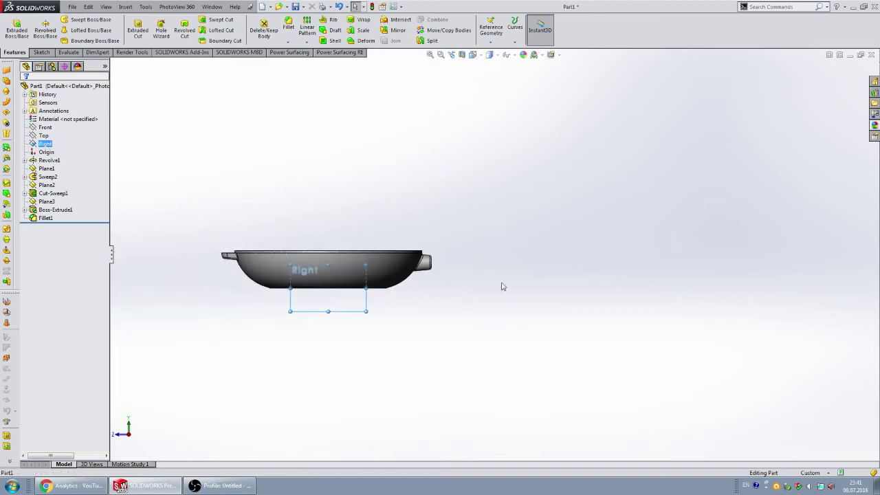
{"action": "scroll", "coordinate": [514, 265], "scroll_direction": "down", "scroll_amount": 5}
{"action": "scroll", "coordinate": [376, 248], "scroll_direction": "down", "scroll_amount": 2}
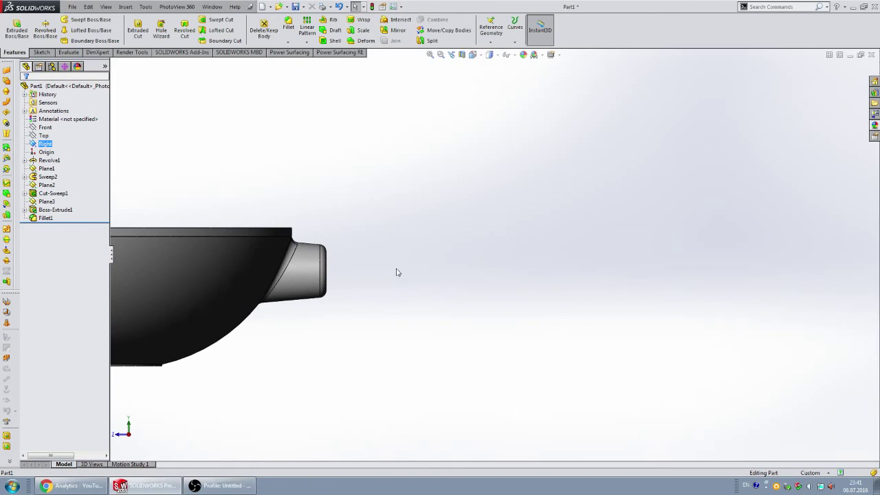
{"action": "key", "text": "ctrl+8"}
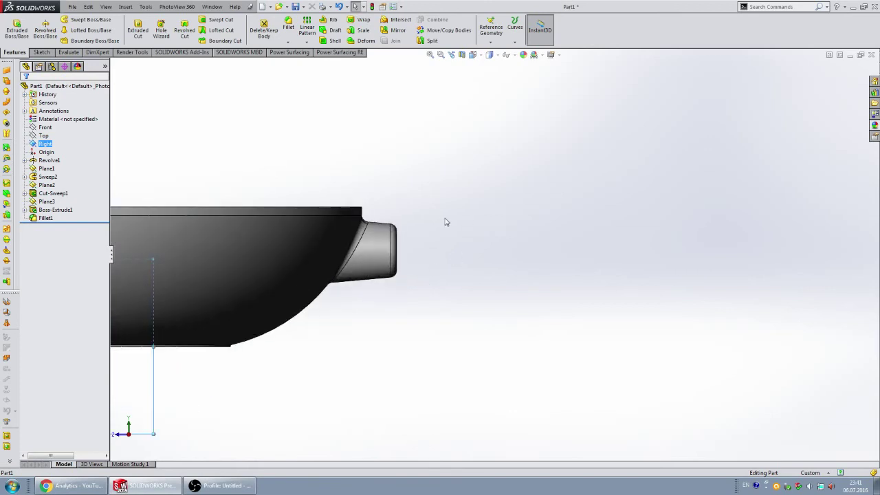
- Draw a horizontal centerline on the Right plane from the stub tip out to the right
{"action": "left_click", "coordinate": [41, 52]}
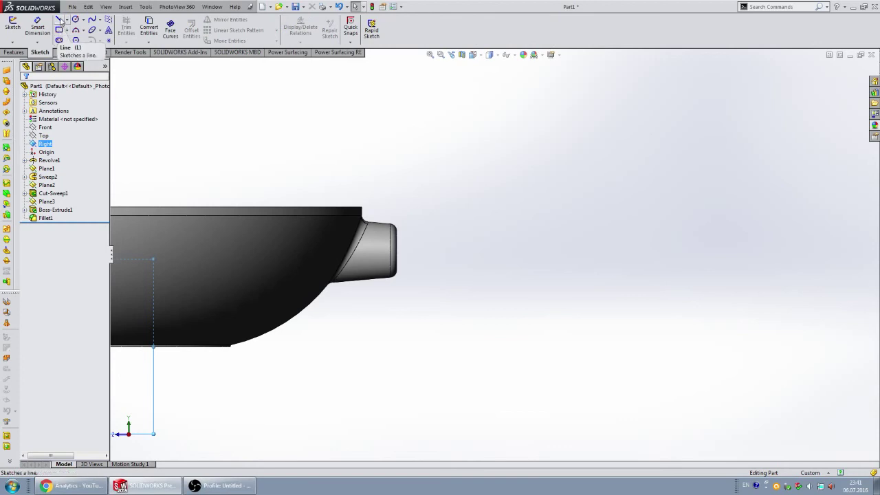
{"action": "left_click", "coordinate": [67, 20]}
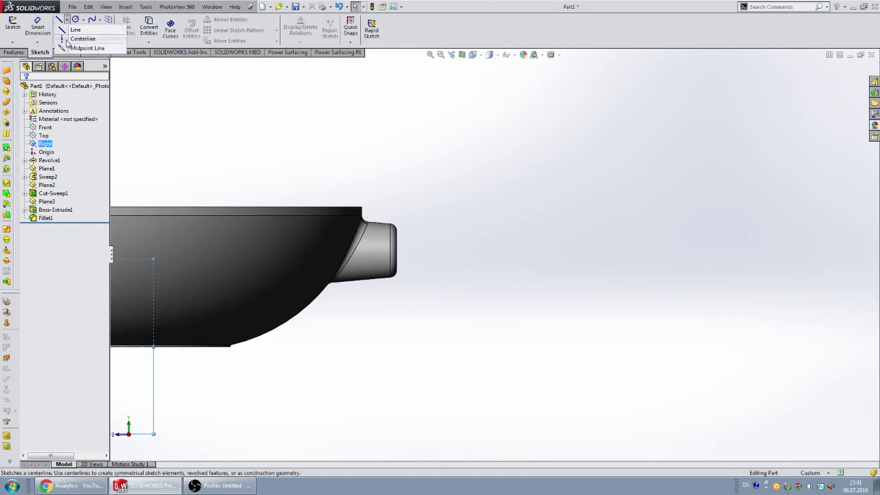
{"action": "left_click", "coordinate": [66, 39]}
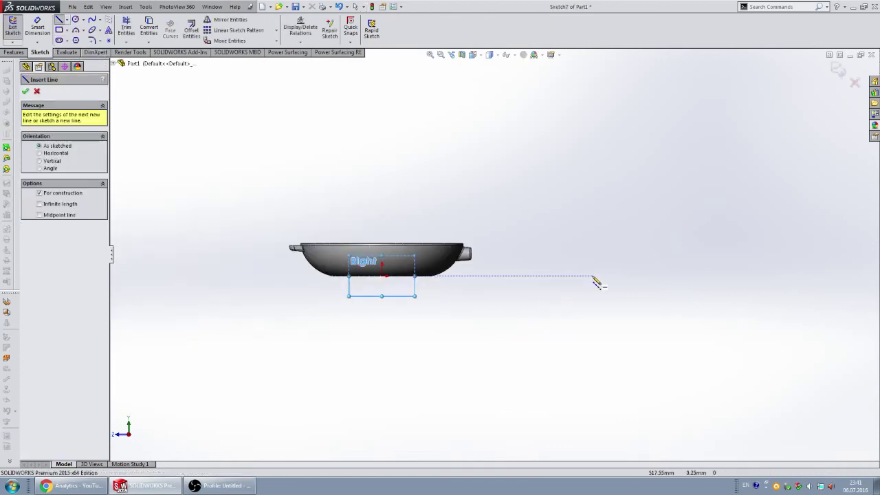
{"action": "scroll", "coordinate": [550, 258], "scroll_direction": "down", "scroll_amount": 1}
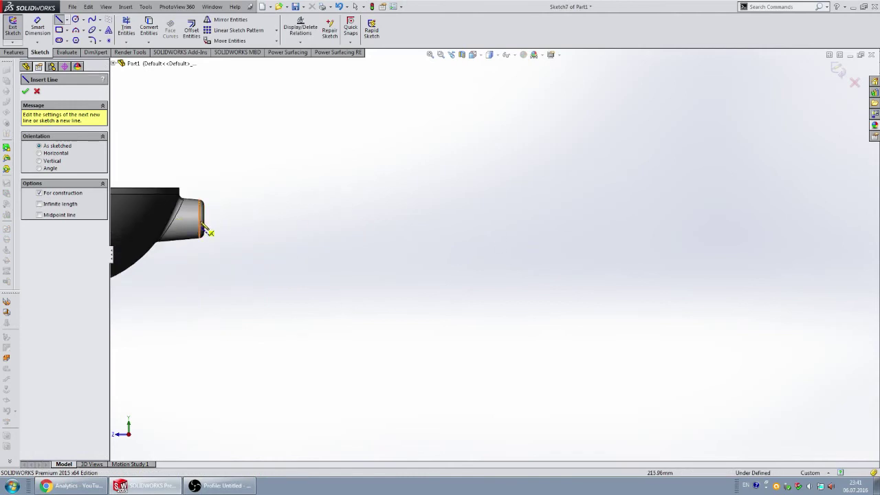
{"action": "scroll", "coordinate": [206, 229], "scroll_direction": "down", "scroll_amount": 2}
{"action": "left_click", "coordinate": [213, 218]}
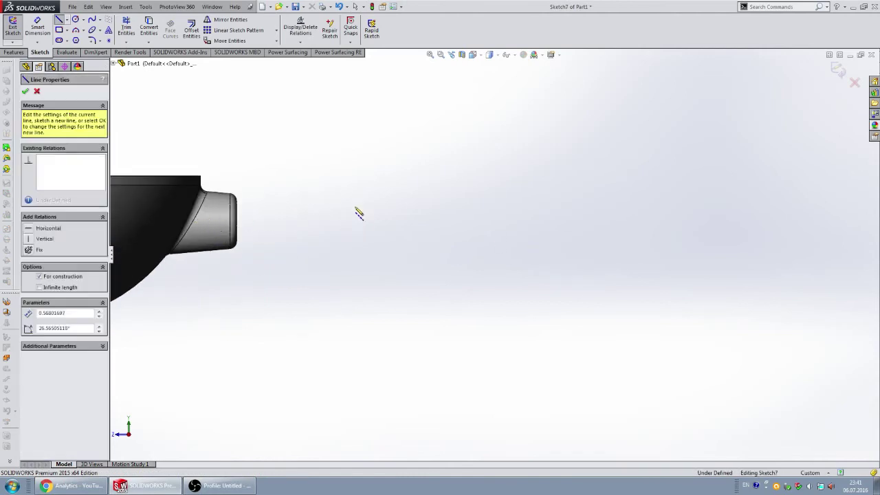
{"action": "left_click", "coordinate": [520, 221]}
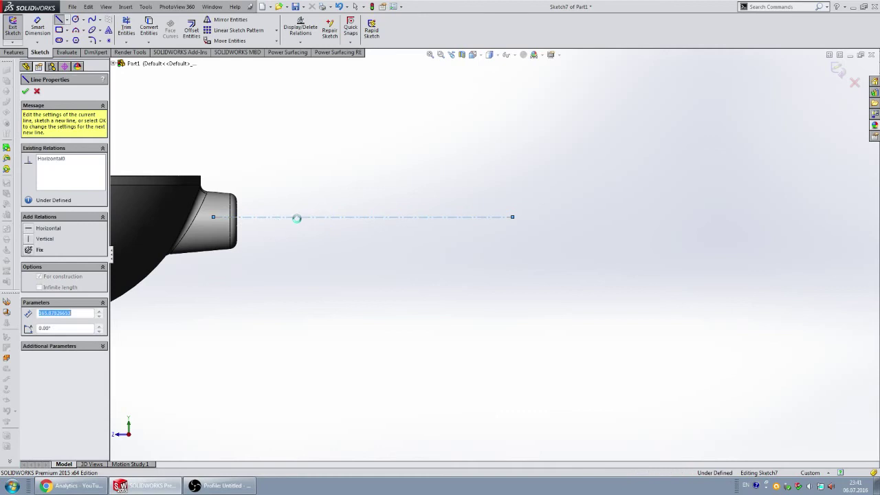
{"action": "key", "text": "Escape"}
- Snap the centerline's start point onto the stub's end edge
{"action": "scroll", "coordinate": [267, 224], "scroll_direction": "down", "scroll_amount": 1}
{"action": "scroll", "coordinate": [267, 224], "scroll_direction": "down", "scroll_amount": 1}
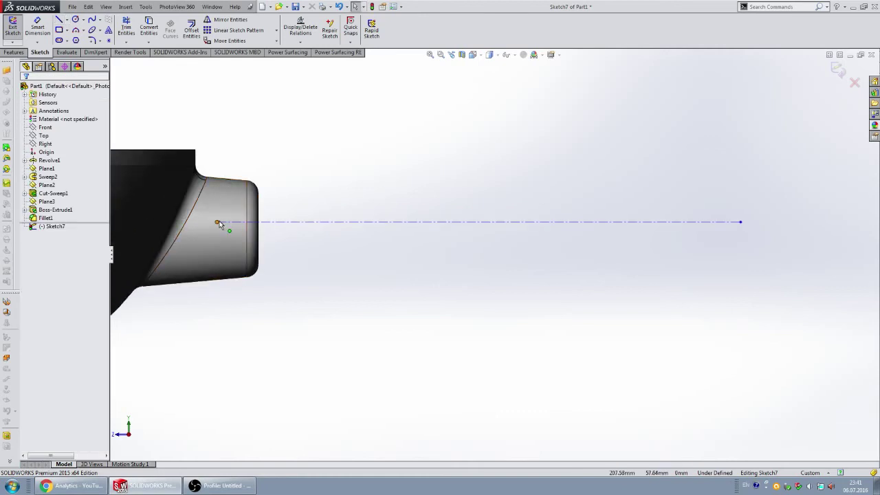
{"action": "left_click", "coordinate": [255, 223]}
{"action": "left_click_drag", "start_coordinate": [257, 225], "coordinate": [253, 230]}
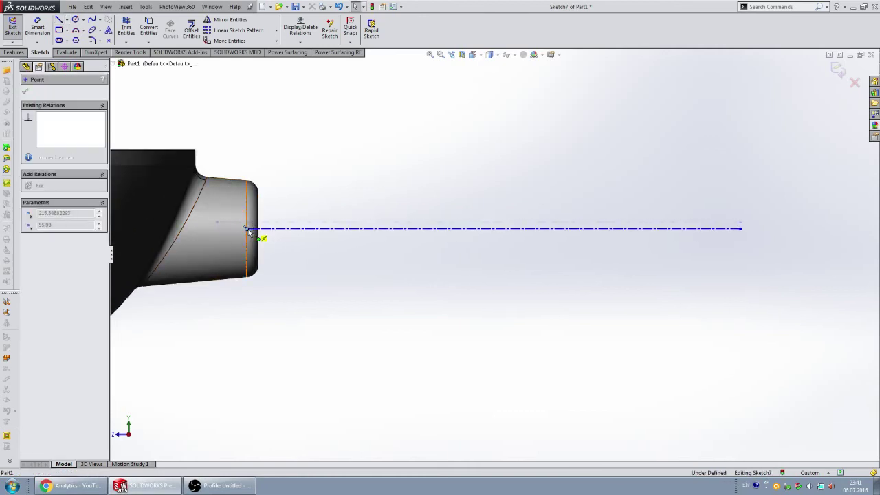
{"action": "left_click", "coordinate": [460, 220]}
{"action": "scroll", "coordinate": [546, 247], "scroll_direction": "up", "scroll_amount": 2}
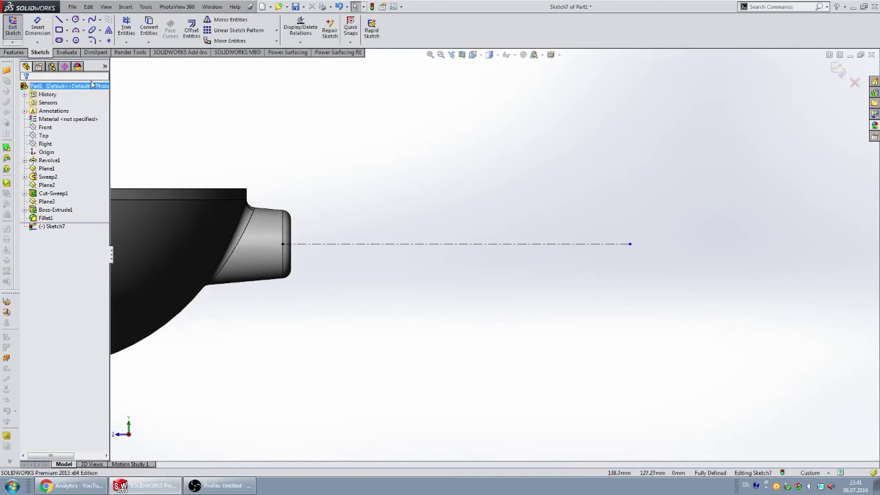
{"action": "left_click", "coordinate": [59, 19]}
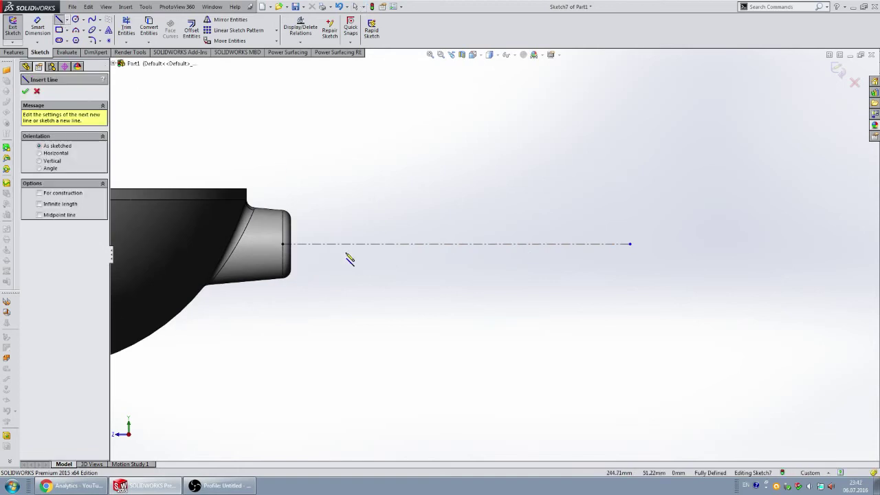
- Draw a vertical line up from the centerline, a short horizontal step, and another vertical line
{"action": "scroll", "coordinate": [320, 238], "scroll_direction": "down", "scroll_amount": 3}
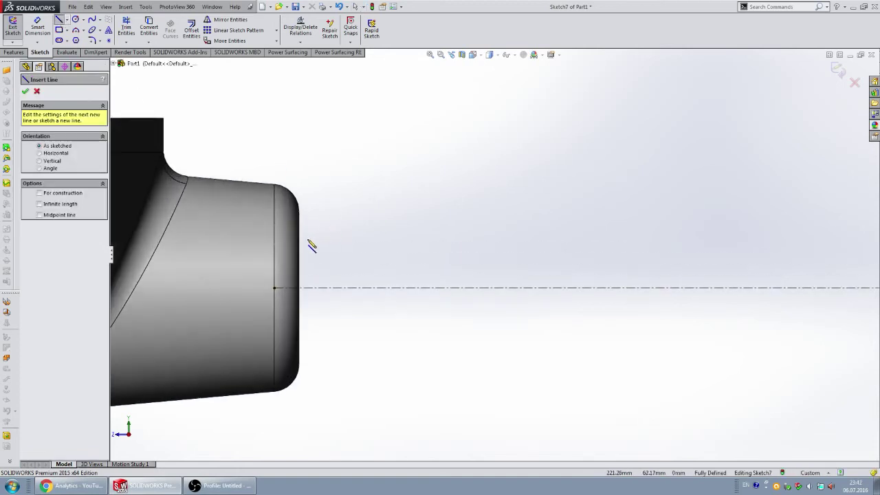
{"action": "left_click_drag", "start_coordinate": [301, 289], "coordinate": [299, 226]}
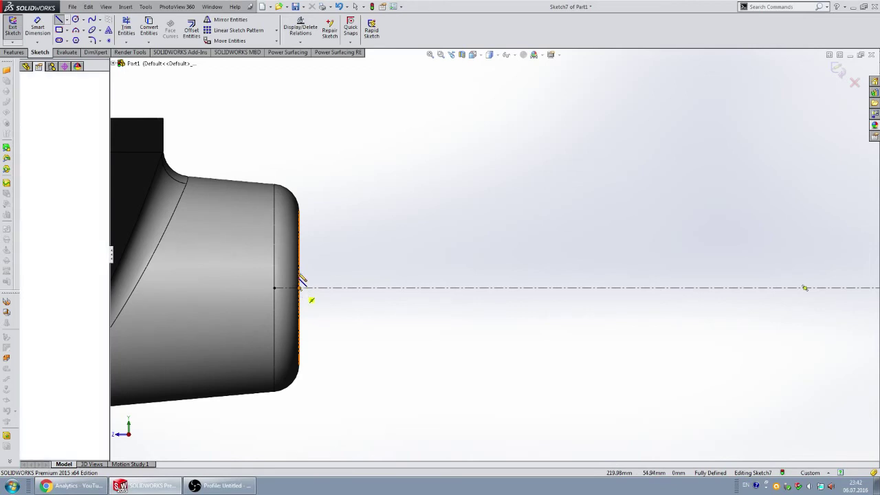
{"action": "left_click", "coordinate": [299, 226]}
{"action": "left_click", "coordinate": [313, 227]}
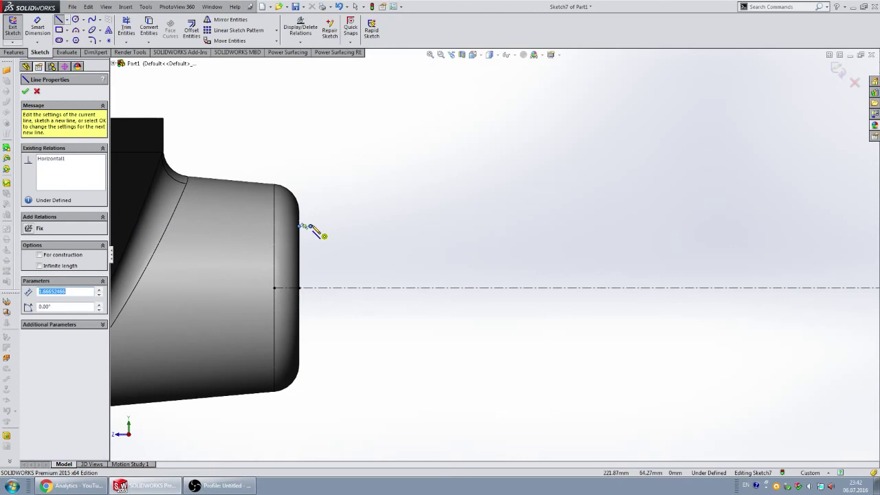
{"action": "left_click", "coordinate": [310, 171]}
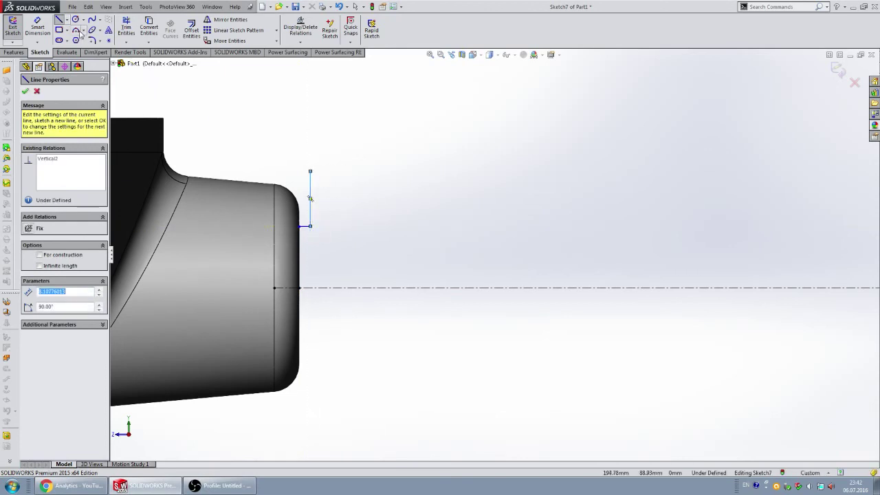
- Add three chained 3-point arcs forming the handle's rounded, downward-curving top profile
{"action": "left_click", "coordinate": [76, 31]}
{"action": "scroll", "coordinate": [328, 170], "scroll_direction": "down", "scroll_amount": 3}
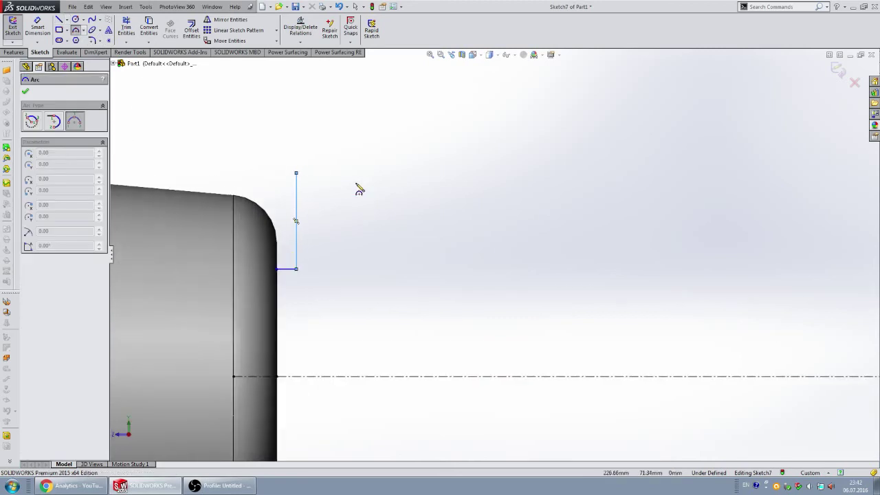
{"action": "left_click", "coordinate": [297, 173]}
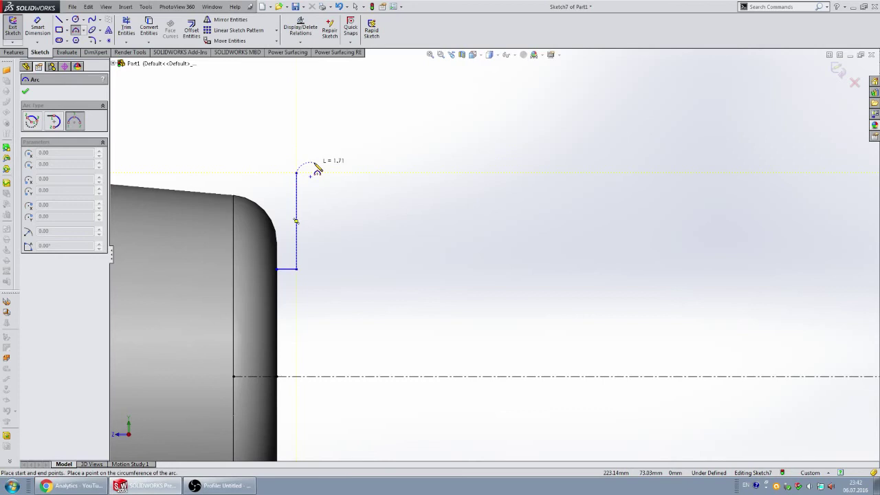
{"action": "left_click", "coordinate": [327, 180]}
{"action": "left_click", "coordinate": [313, 170]}
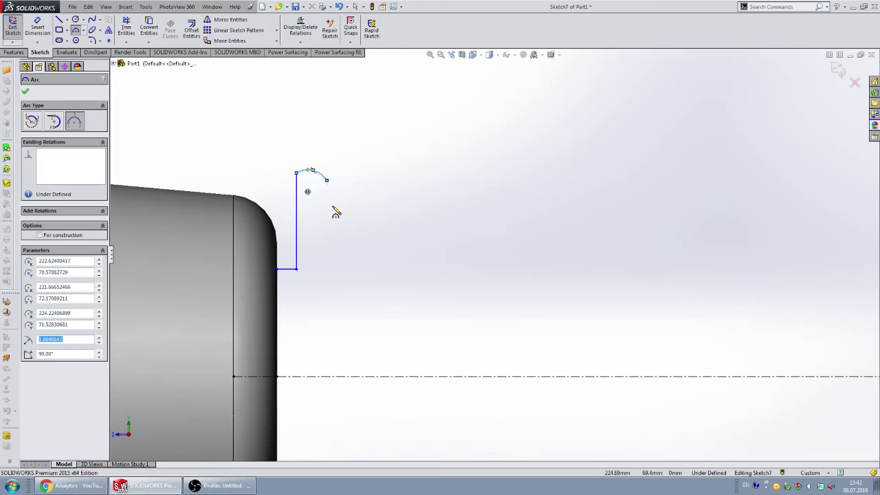
{"action": "left_click", "coordinate": [327, 181]}
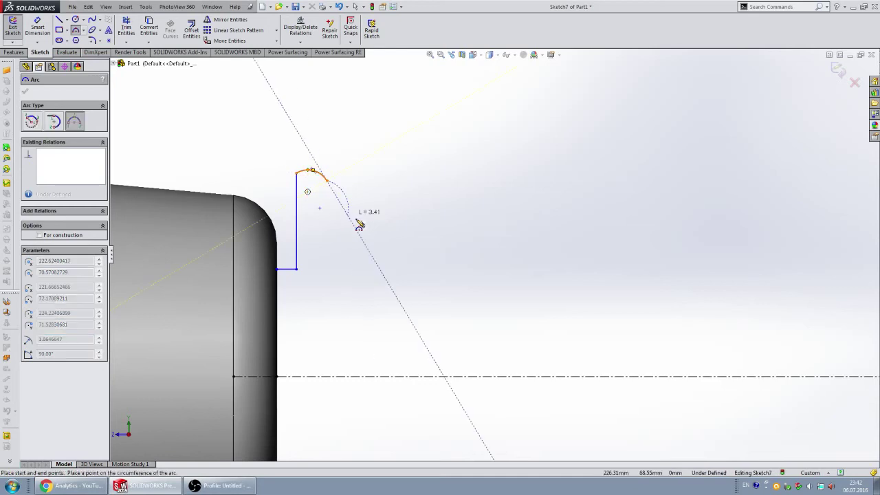
{"action": "left_click", "coordinate": [412, 247]}
{"action": "left_click", "coordinate": [359, 225]}
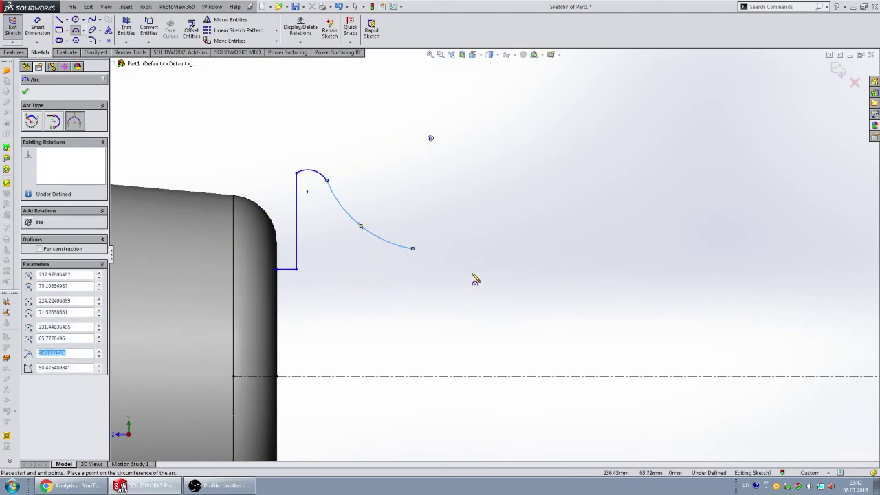
{"action": "left_click", "coordinate": [414, 249]}
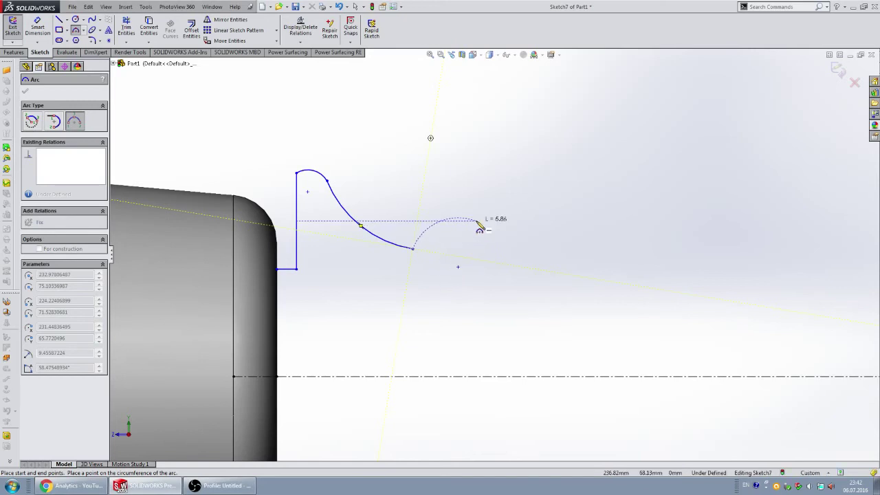
{"action": "left_click", "coordinate": [479, 225]}
{"action": "left_click", "coordinate": [446, 230]}
{"action": "scroll", "coordinate": [490, 242], "scroll_direction": "up", "scroll_amount": 3}
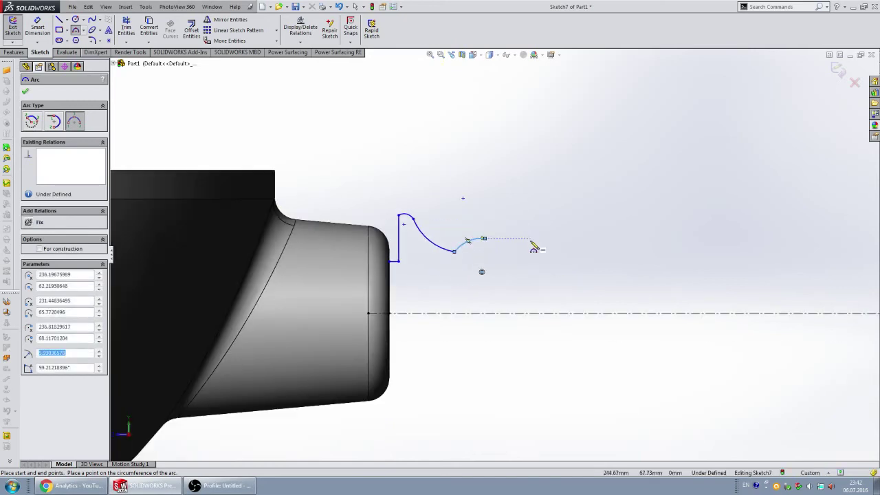
{"action": "scroll", "coordinate": [535, 244], "scroll_direction": "down", "scroll_amount": 1}
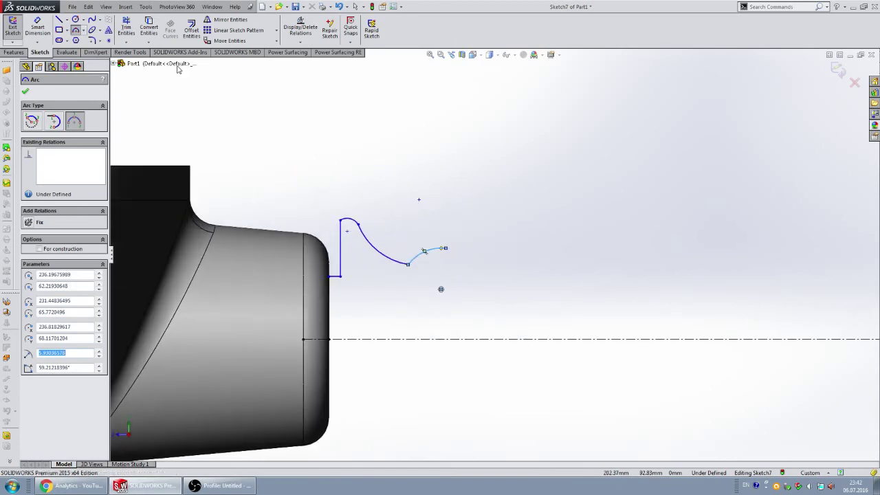
- Draw the long tapering line and a rounded 3-point end arc at the handle tip
{"action": "left_click", "coordinate": [445, 249]}
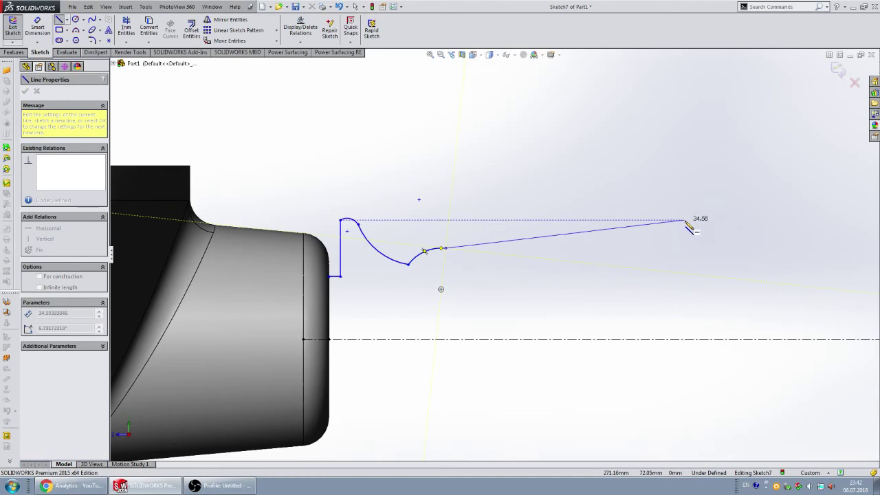
{"action": "left_click", "coordinate": [735, 230]}
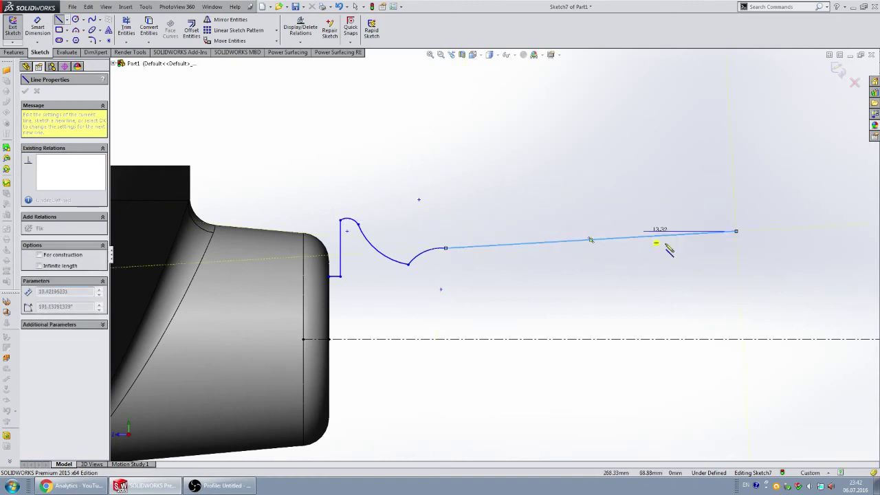
{"action": "key", "text": "ctrl+Left"}
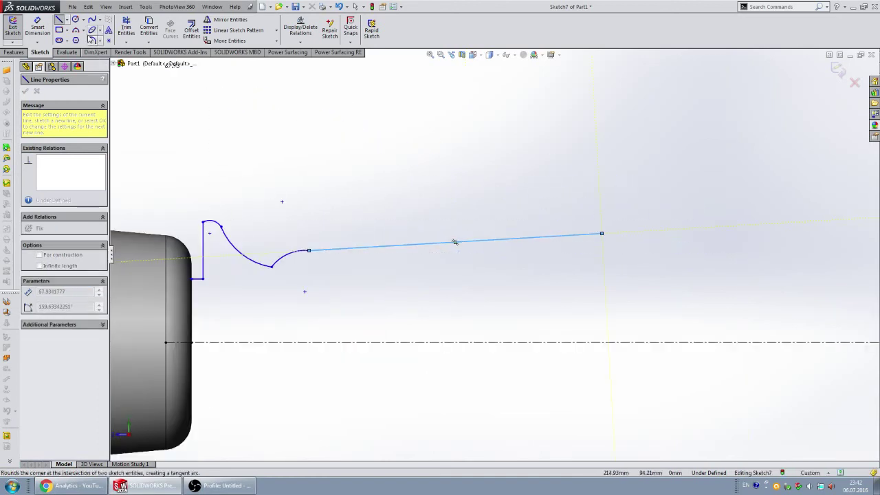
{"action": "left_click", "coordinate": [77, 35]}
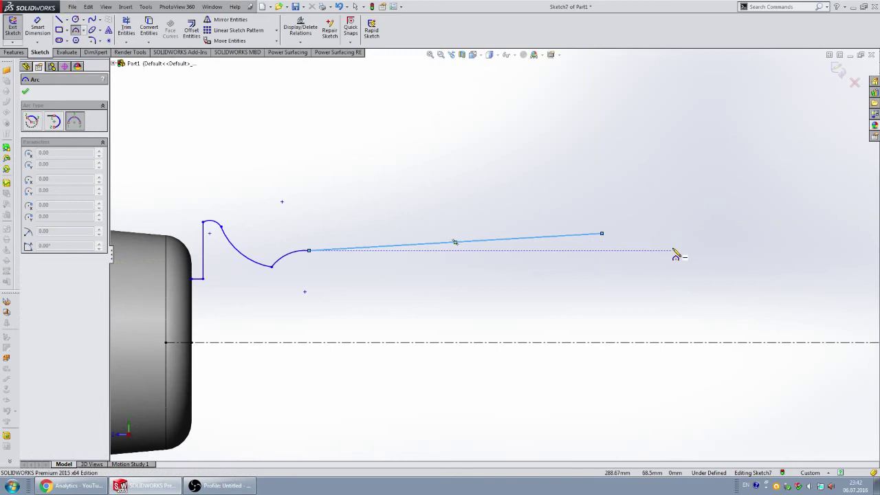
{"action": "left_click", "coordinate": [603, 234]}
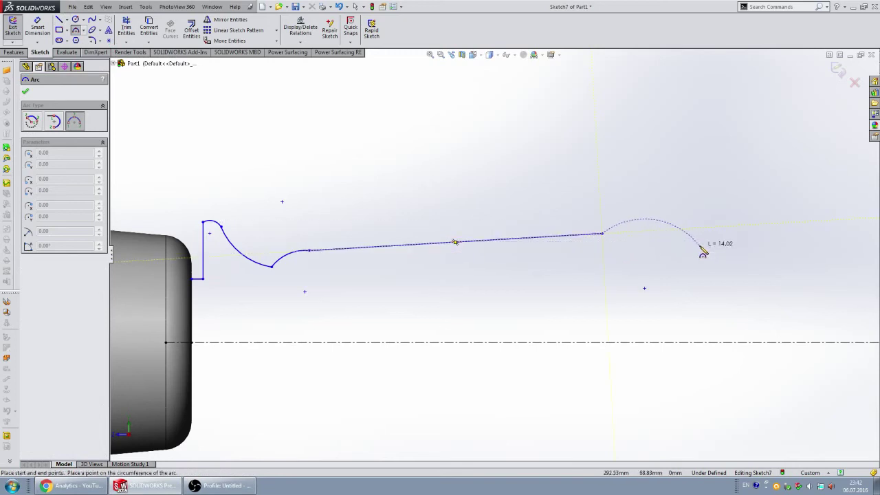
{"action": "left_click", "coordinate": [719, 273]}
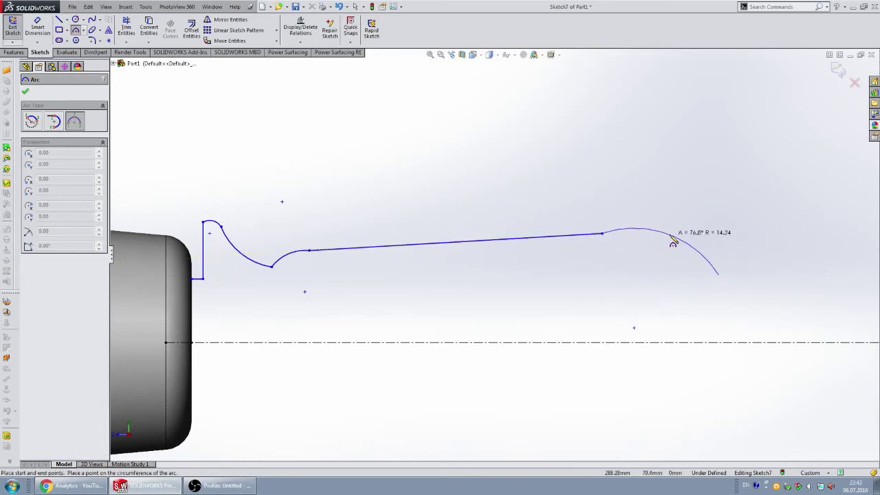
{"action": "left_click", "coordinate": [673, 241]}
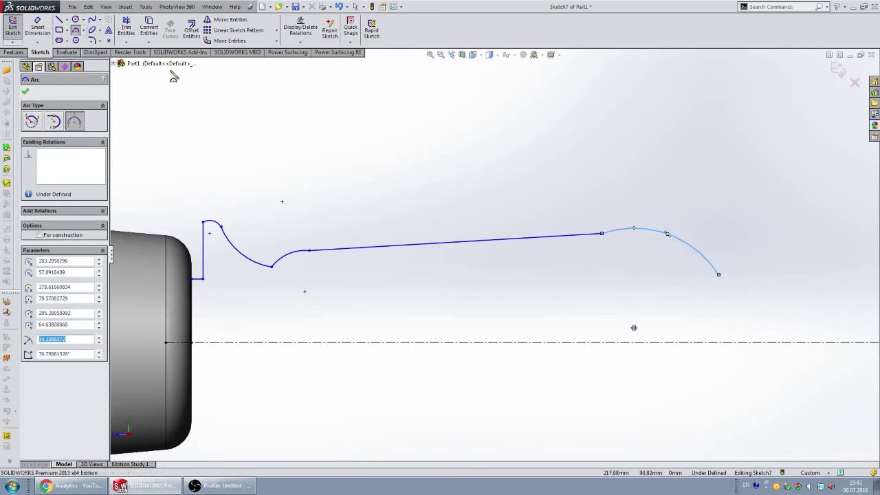
- Close the profile with a line down to the centerline and a line back along it to the body
{"action": "left_click", "coordinate": [59, 20]}
{"action": "scroll", "coordinate": [726, 289], "scroll_direction": "up", "scroll_amount": 3}
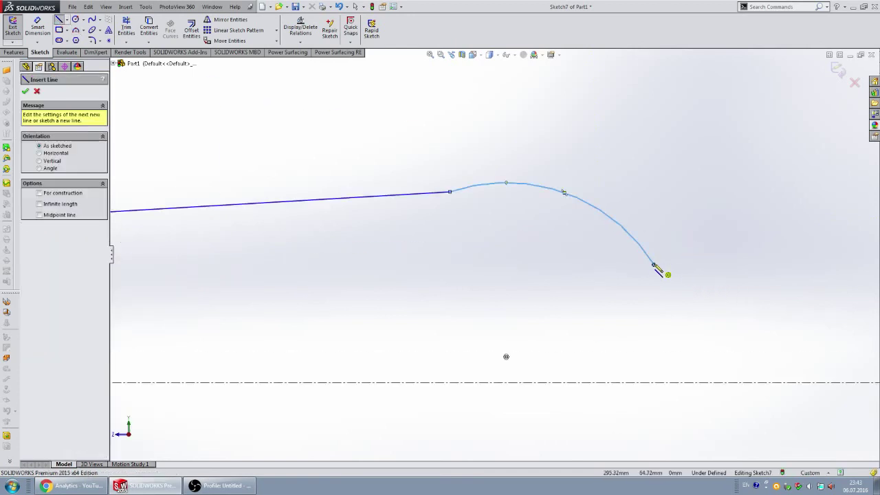
{"action": "left_click", "coordinate": [654, 264]}
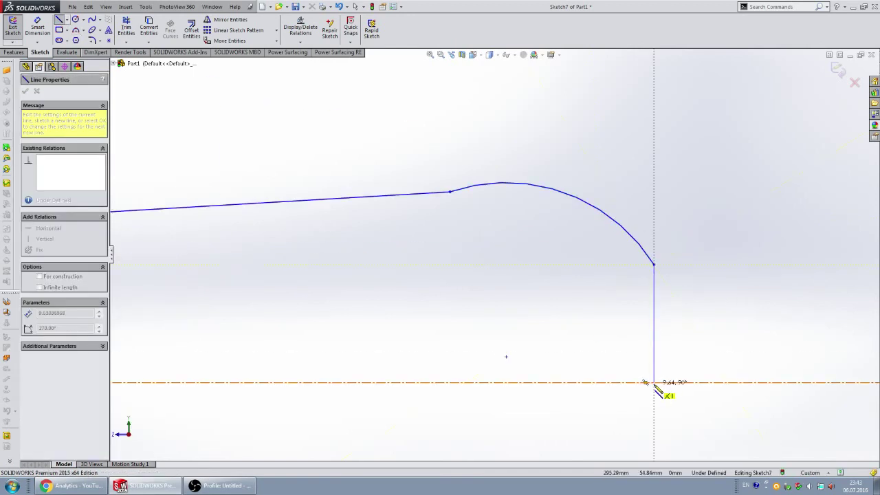
{"action": "left_click", "coordinate": [654, 383]}
{"action": "scroll", "coordinate": [560, 292], "scroll_direction": "down", "scroll_amount": 1}
{"action": "scroll", "coordinate": [447, 289], "scroll_direction": "down", "scroll_amount": 3}
{"action": "scroll", "coordinate": [330, 275], "scroll_direction": "up", "scroll_amount": 2}
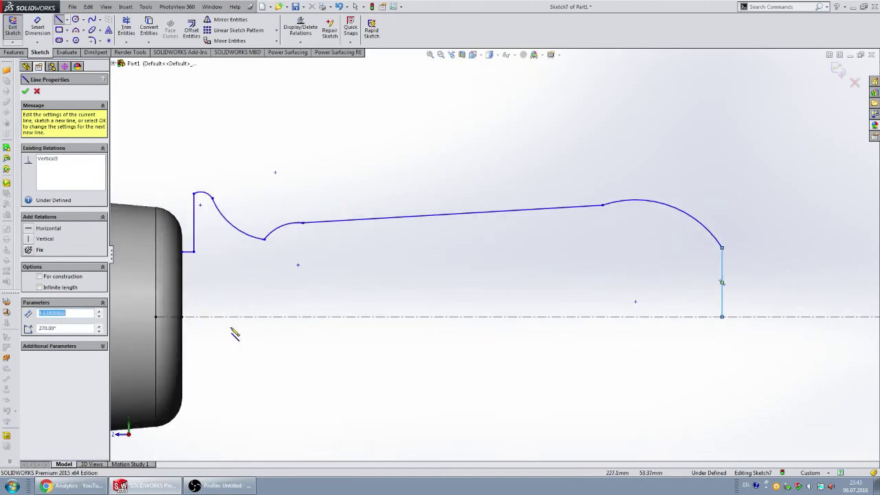
{"action": "left_click", "coordinate": [182, 317]}
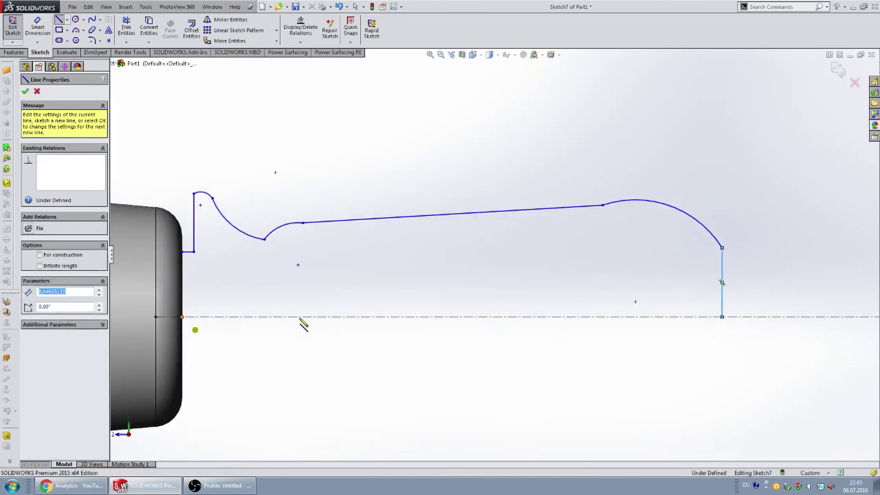
{"action": "double_click", "coordinate": [722, 317]}
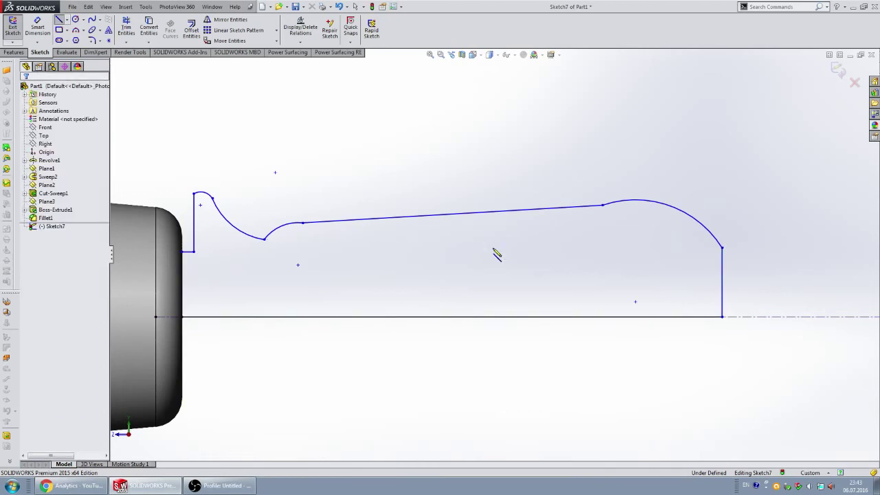
- Make the end arc tangent to the long sloped handle line
{"action": "key", "text": "Escape"}
{"action": "left_click", "coordinate": [406, 227]}
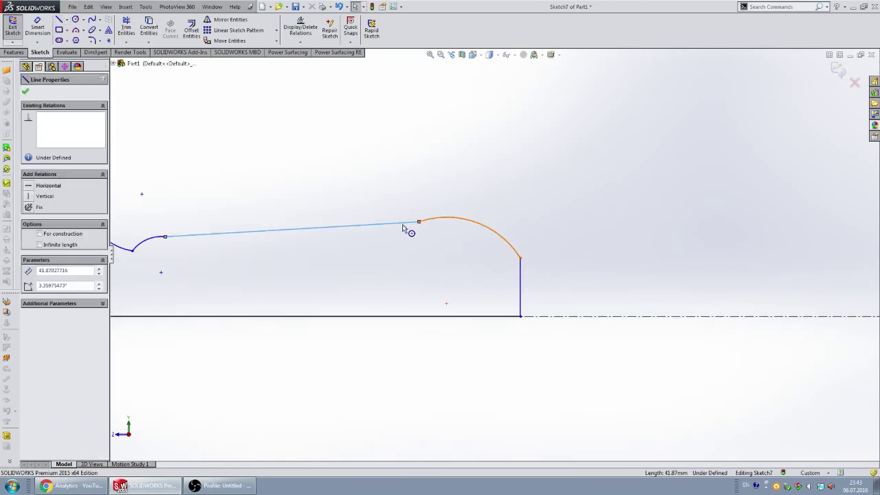
{"action": "left_click", "coordinate": [404, 229], "text": "ctrl"}
{"action": "left_click", "coordinate": [42, 239]}
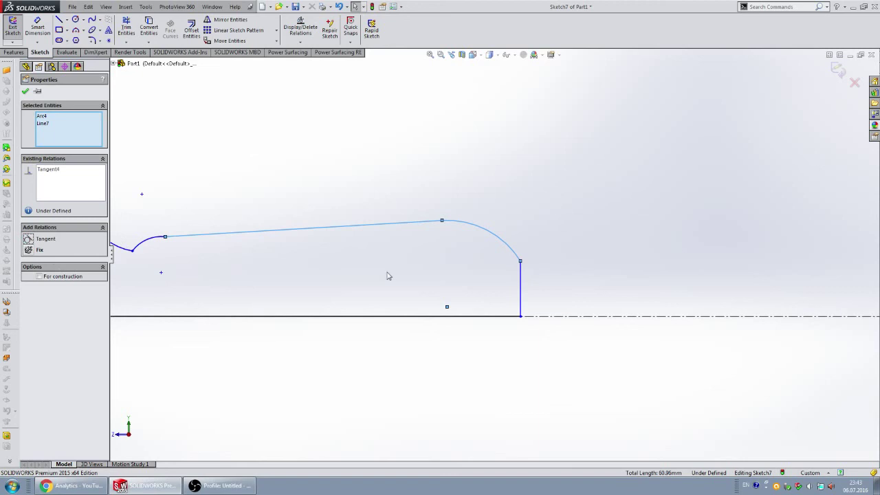
- Dimension the arc's lower endpoint 5 mm above the centreline
{"action": "left_click", "coordinate": [38, 27]}
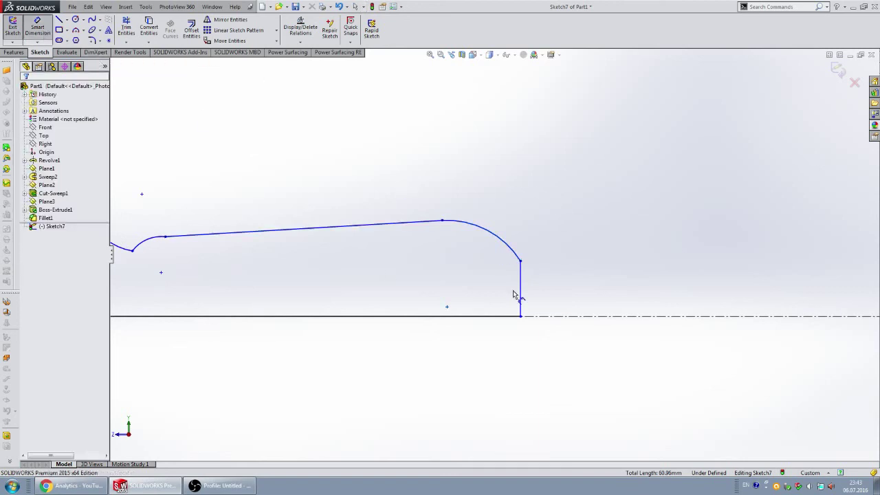
{"action": "left_click", "coordinate": [521, 262]}
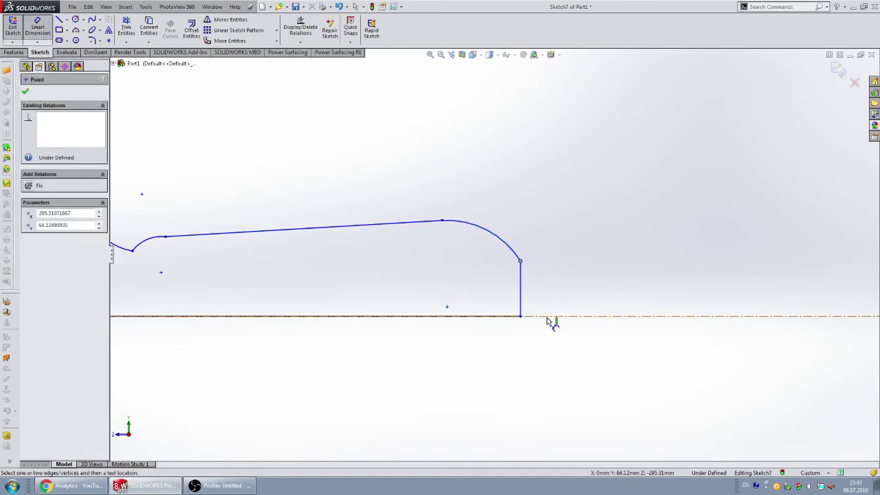
{"action": "left_click", "coordinate": [552, 318]}
{"action": "left_click", "coordinate": [586, 380]}
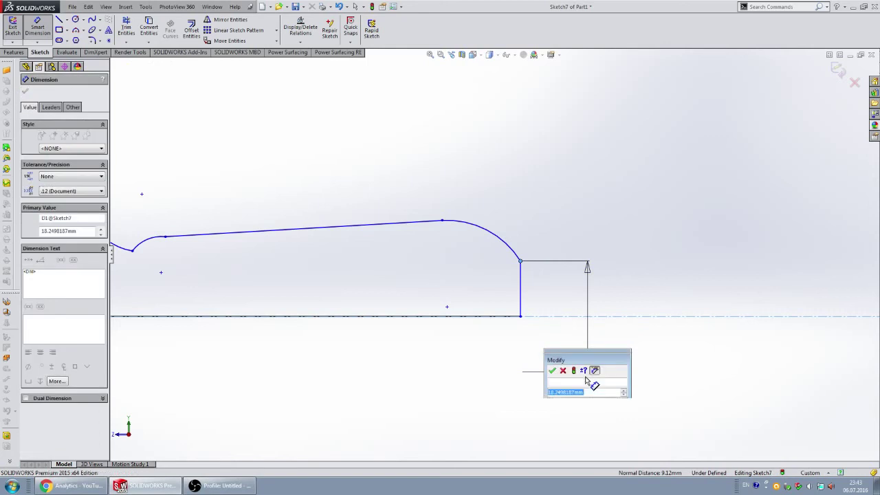
{"action": "type", "text": "5"}
{"action": "key", "text": "Return"}
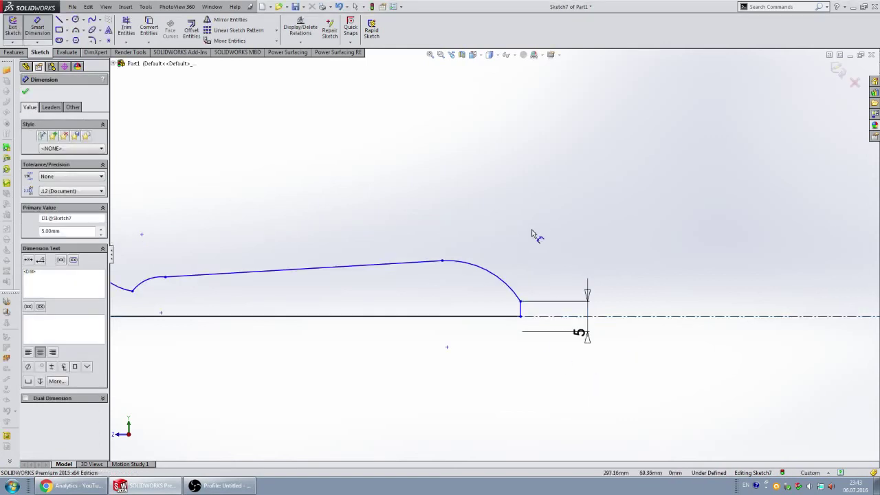
{"action": "key", "text": "Escape"}
- Set the bottom line along the centreline to a 200 mm handle length
{"action": "scroll", "coordinate": [489, 263], "scroll_direction": "up", "scroll_amount": 3}
{"action": "scroll", "coordinate": [413, 279], "scroll_direction": "down", "scroll_amount": 2}
{"action": "scroll", "coordinate": [355, 282], "scroll_direction": "down", "scroll_amount": 1}
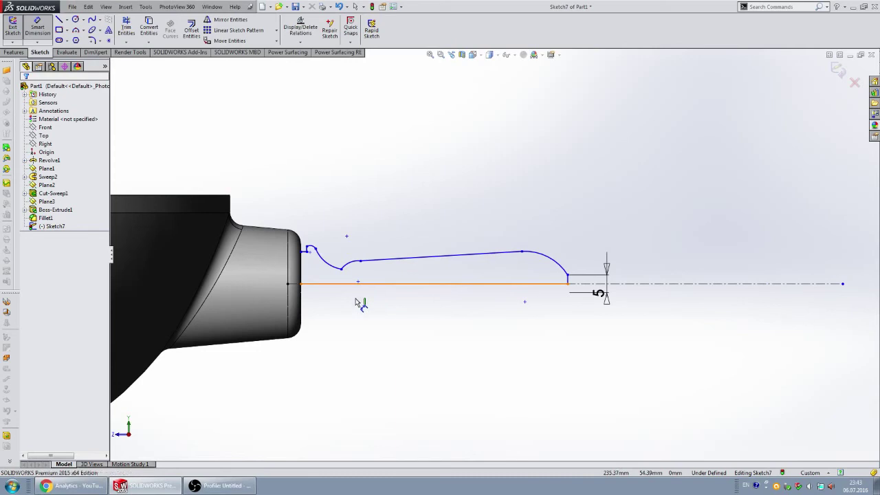
{"action": "left_click", "coordinate": [358, 285]}
{"action": "left_click", "coordinate": [364, 354]}
{"action": "type", "text": "200"}
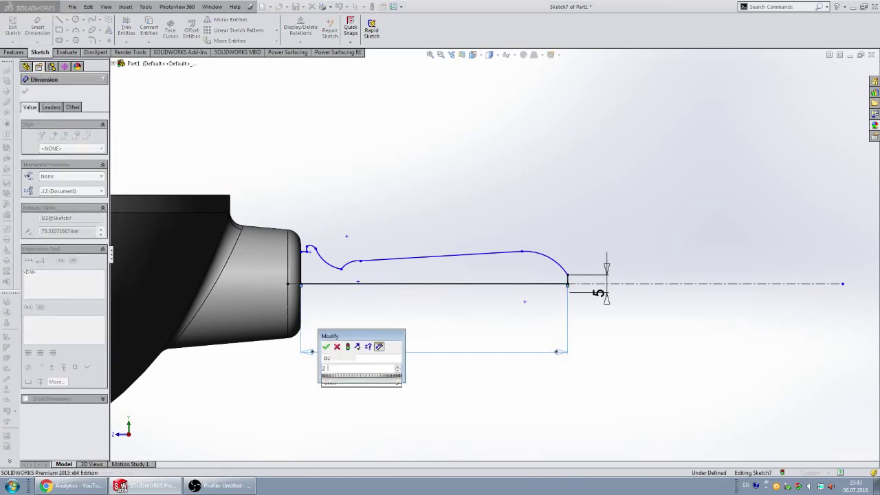
{"action": "key", "text": "Return"}
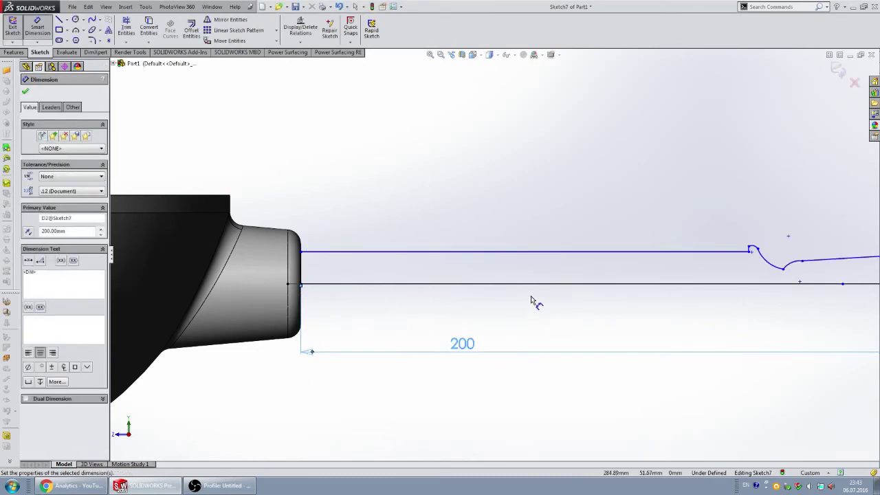
- Dimension the top line at the handle base to 1 mm length
{"action": "scroll", "coordinate": [566, 299], "scroll_direction": "up", "scroll_amount": 1}
{"action": "scroll", "coordinate": [577, 275], "scroll_direction": "up", "scroll_amount": 3}
{"action": "scroll", "coordinate": [574, 255], "scroll_direction": "down", "scroll_amount": 3}
{"action": "scroll", "coordinate": [423, 271], "scroll_direction": "up", "scroll_amount": 2}
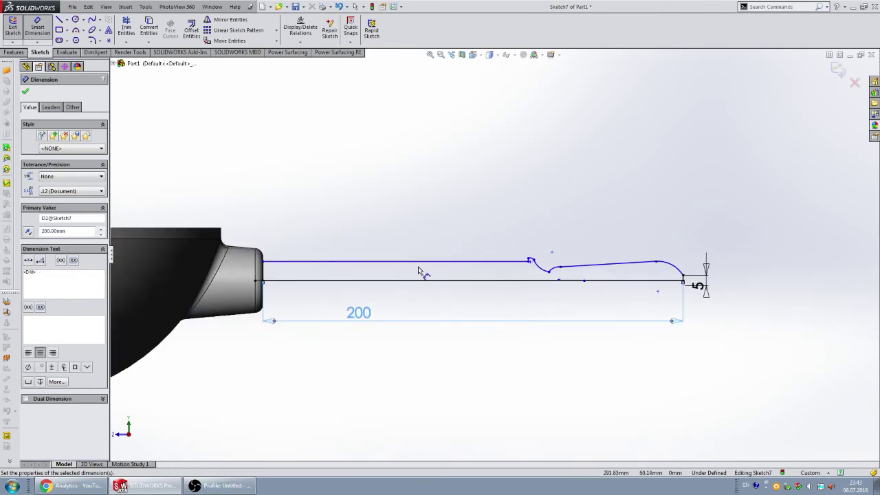
{"action": "scroll", "coordinate": [399, 279], "scroll_direction": "down", "scroll_amount": 1}
{"action": "left_click", "coordinate": [380, 258]}
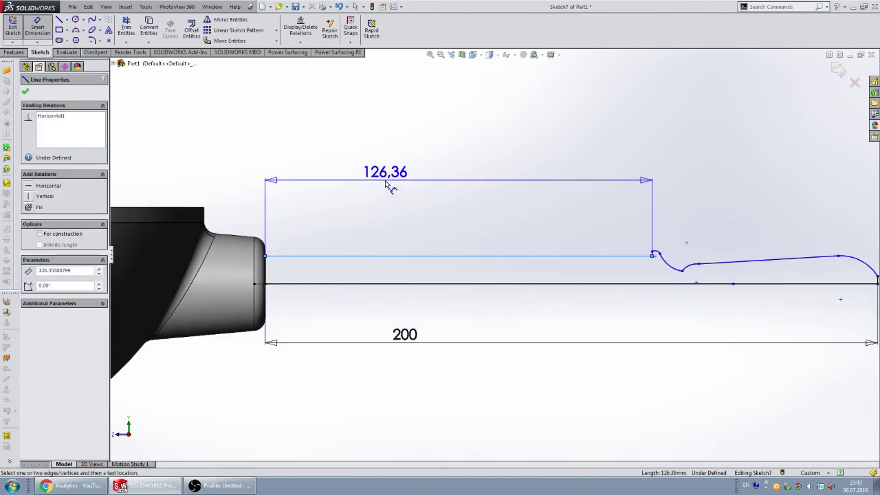
{"action": "left_click", "coordinate": [386, 183]}
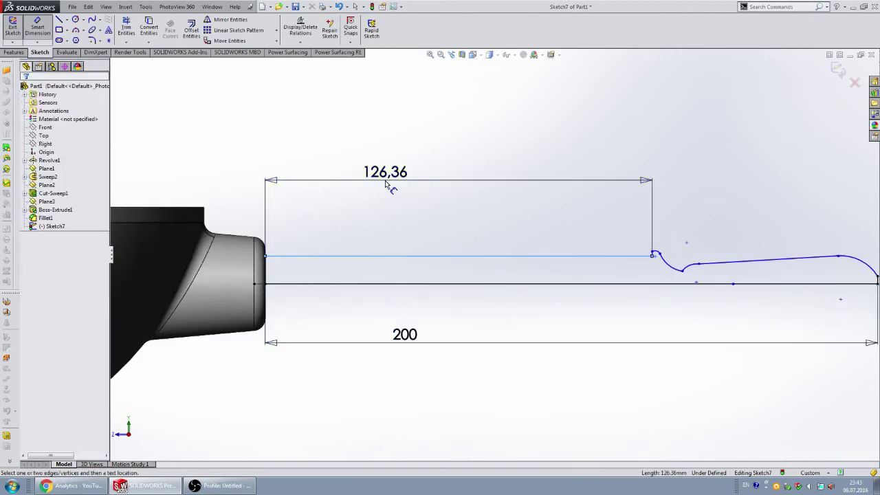
{"action": "key", "text": "Return"}
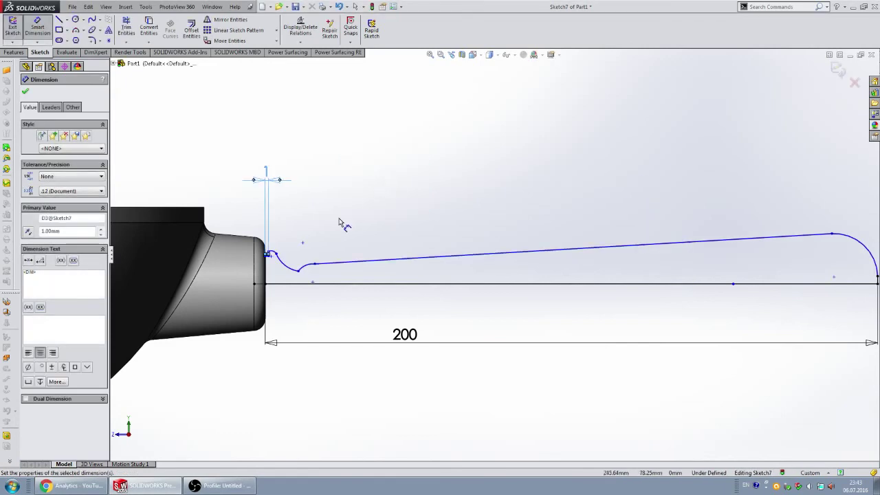
- Dimension the short base line to the centreline as a 16 mm diameter
{"action": "scroll", "coordinate": [288, 261], "scroll_direction": "down", "scroll_amount": 2}
{"action": "scroll", "coordinate": [306, 268], "scroll_direction": "down", "scroll_amount": 2}
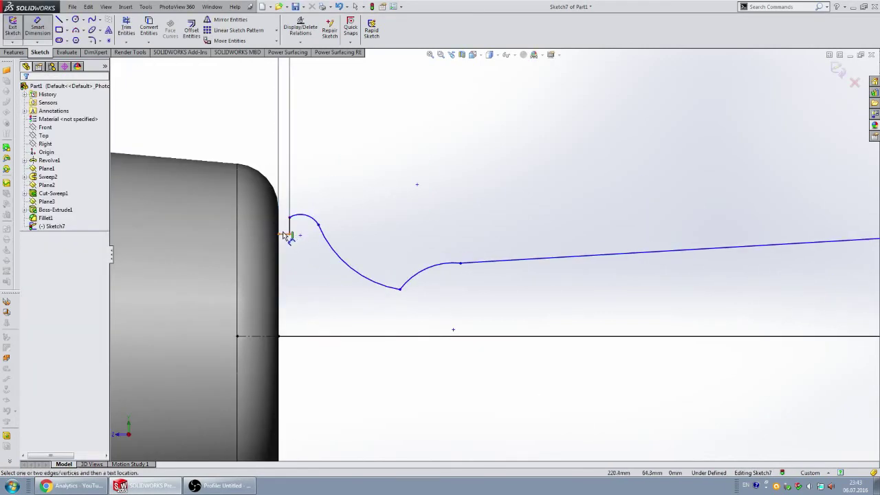
{"action": "left_click", "coordinate": [284, 234]}
{"action": "left_click", "coordinate": [261, 335]}
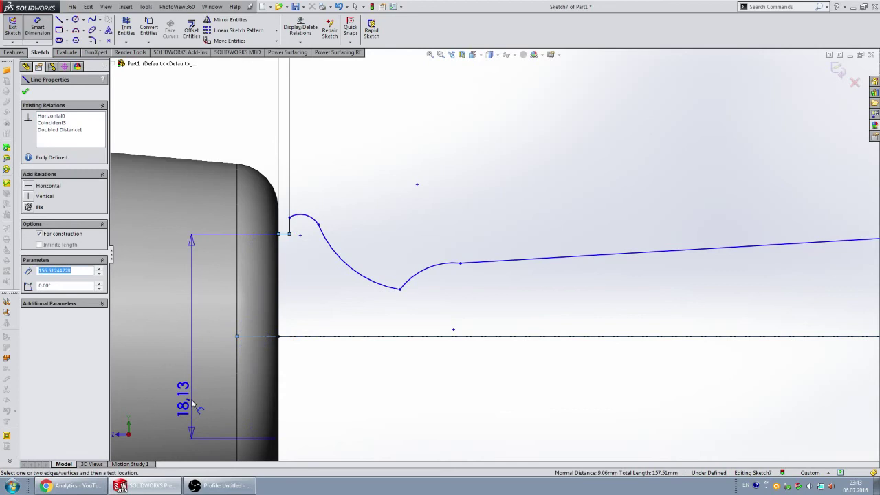
{"action": "left_click", "coordinate": [192, 404]}
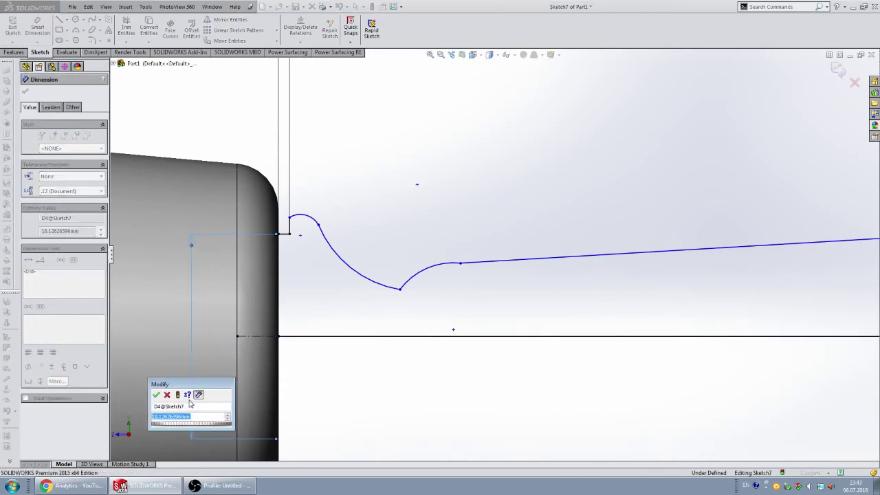
{"action": "type", "text": "16"}
{"action": "key", "text": "Return"}
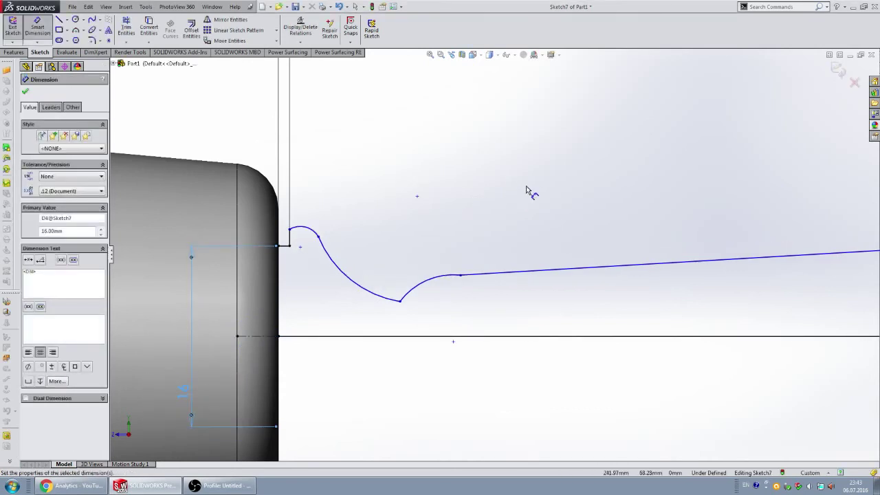
{"action": "left_click", "coordinate": [530, 193]}
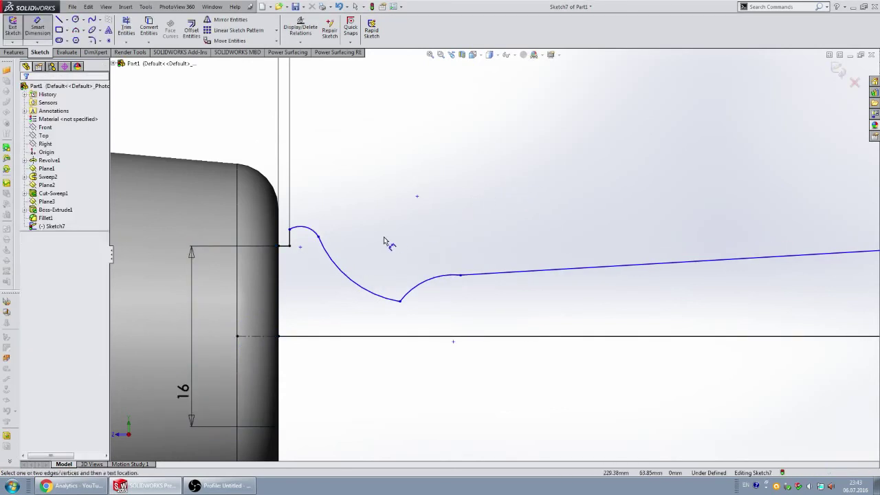
- Give the small base arc R3 and the adjacent concave arc R40
{"action": "left_click", "coordinate": [307, 231]}
{"action": "left_click", "coordinate": [377, 163]}
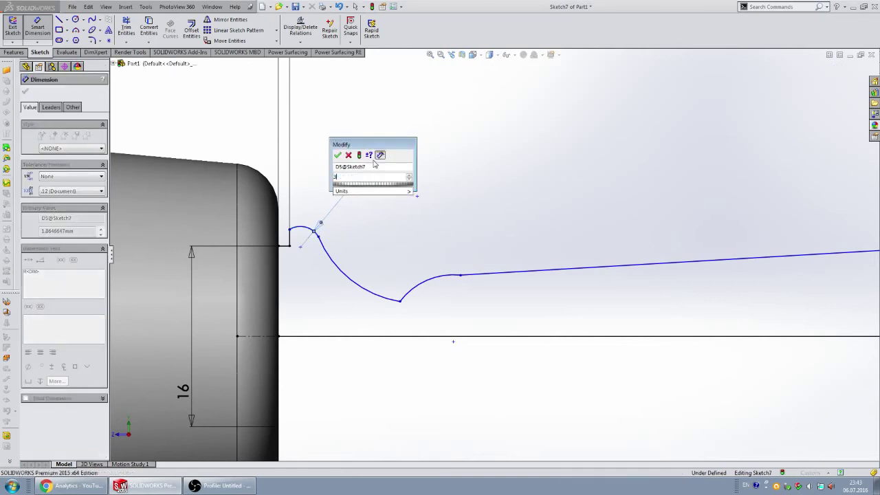
{"action": "key", "text": "Return"}
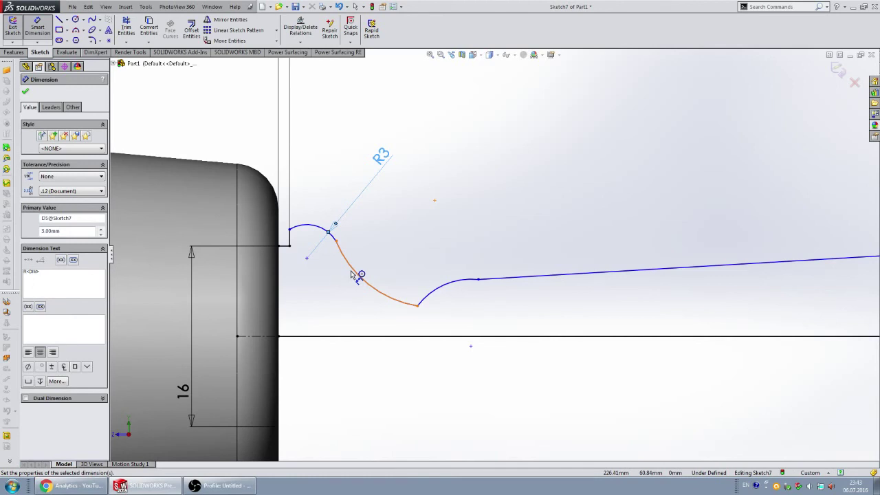
{"action": "left_click", "coordinate": [354, 275]}
{"action": "left_click", "coordinate": [334, 309]}
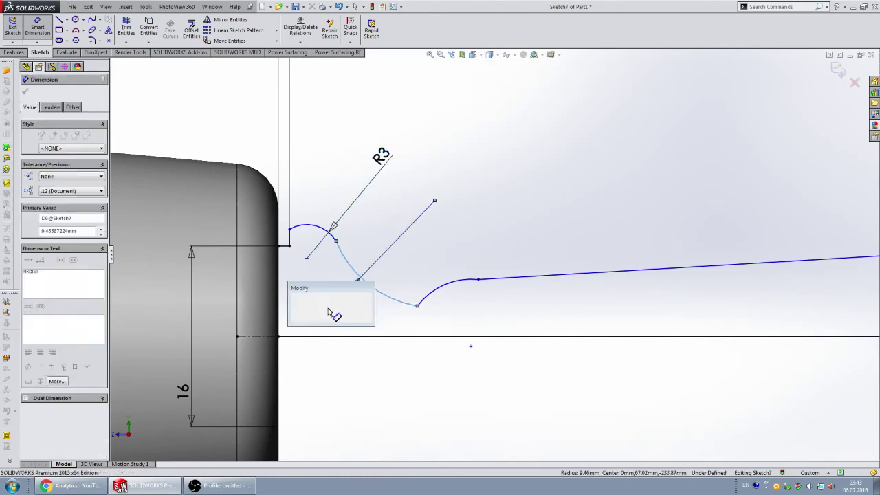
{"action": "type", "text": "40"}
{"action": "key", "text": "Return"}
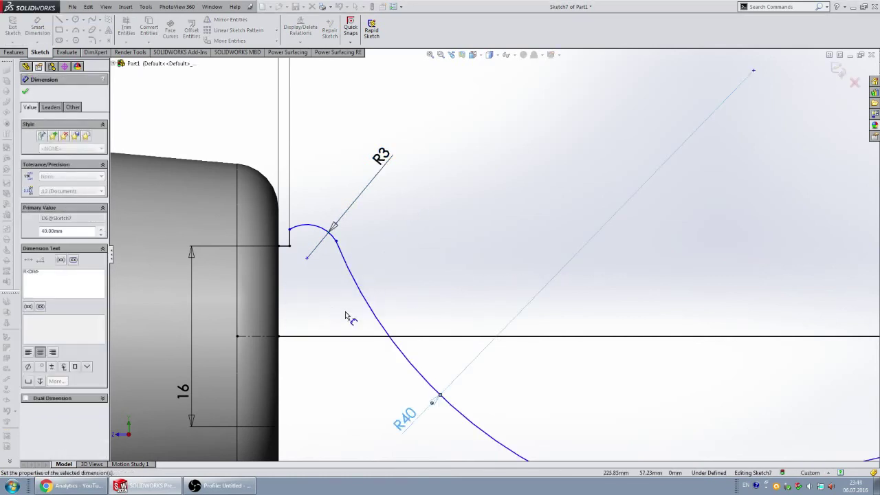
{"action": "scroll", "coordinate": [481, 282], "scroll_direction": "up", "scroll_amount": 5}
{"action": "scroll", "coordinate": [571, 291], "scroll_direction": "down", "scroll_amount": 3}
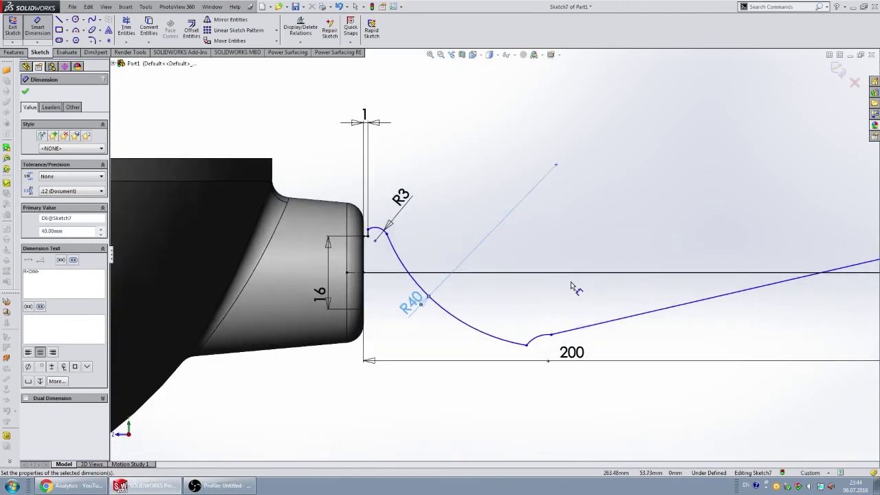
{"action": "key", "text": "Escape"}
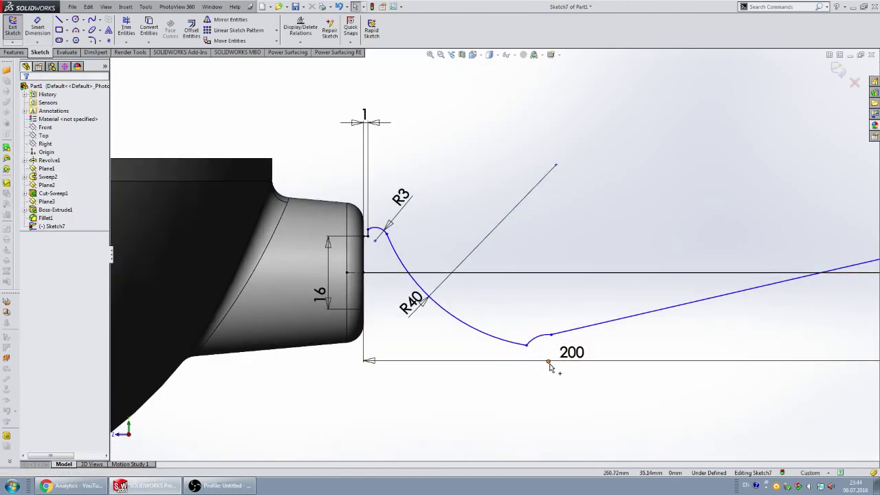
- Drag the curve's low point upward to reshape the handle profile
{"action": "left_click_drag", "start_coordinate": [549, 362], "coordinate": [542, 262]}
{"action": "left_click", "coordinate": [479, 175]}
{"action": "scroll", "coordinate": [397, 208], "scroll_direction": "down", "scroll_amount": 2}
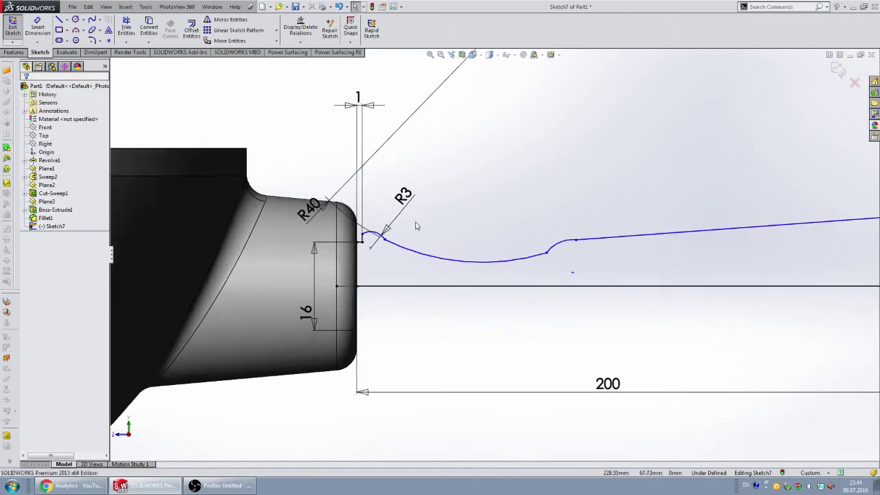
{"action": "scroll", "coordinate": [396, 209], "scroll_direction": "down", "scroll_amount": 2}
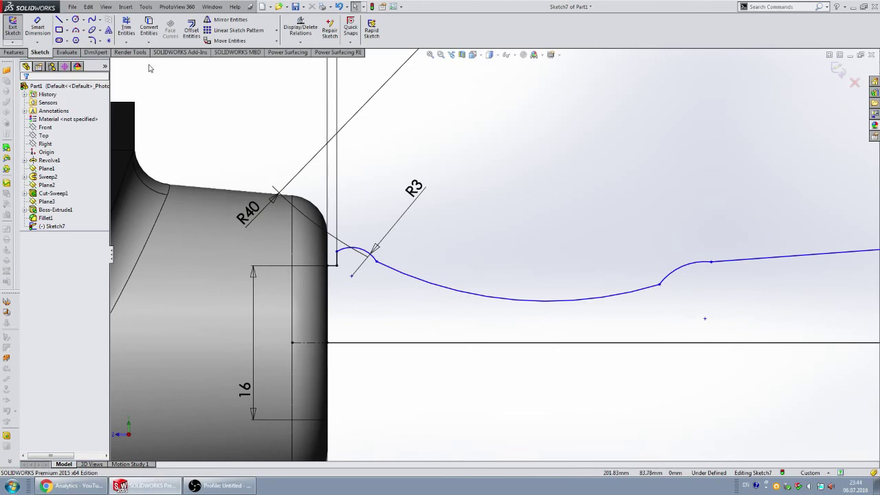
- Dimension the curve's lowest point 12 mm above the horizontal centreline
{"action": "left_click", "coordinate": [513, 301]}
{"action": "left_click", "coordinate": [39, 26]}
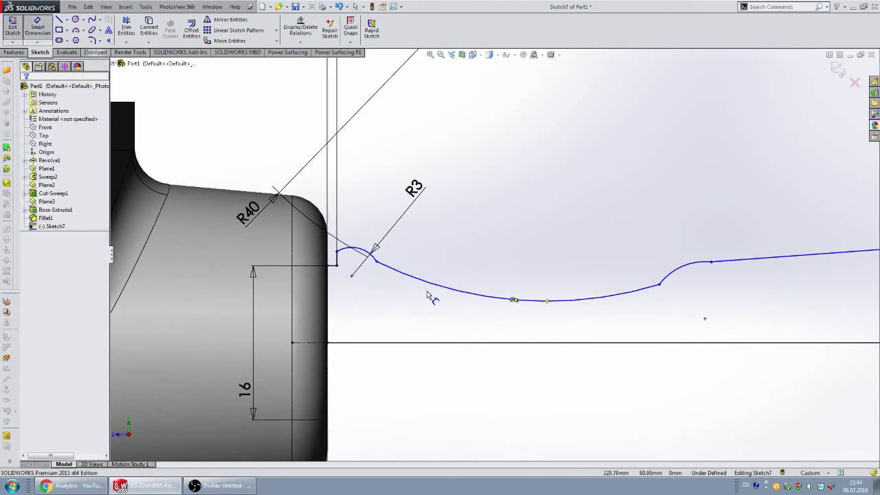
{"action": "left_click", "coordinate": [513, 303]}
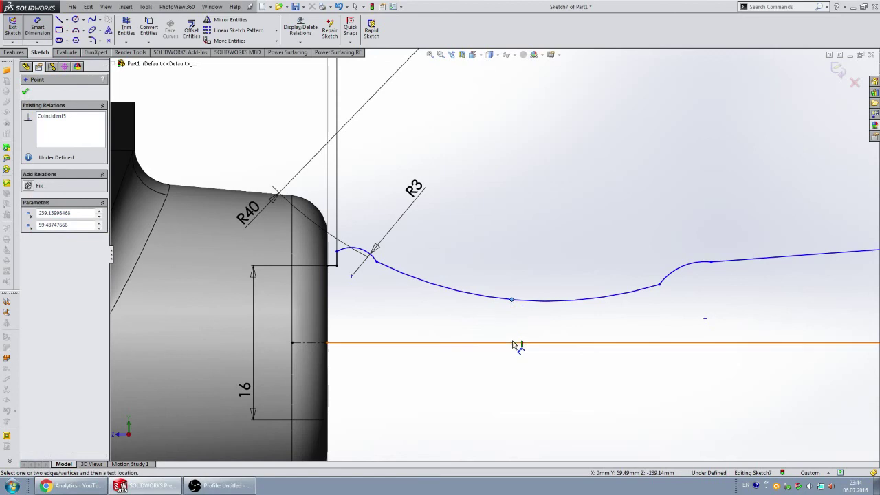
{"action": "left_click", "coordinate": [517, 343]}
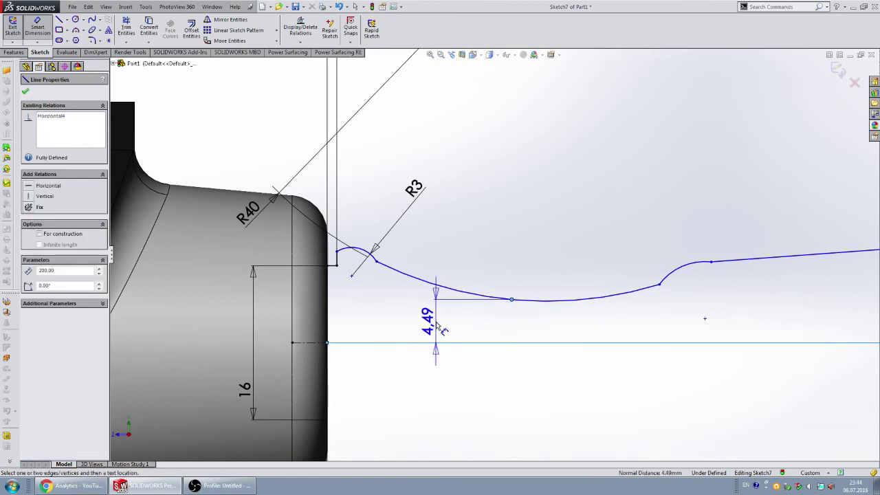
{"action": "left_click", "coordinate": [436, 327]}
{"action": "type", "text": "12"}
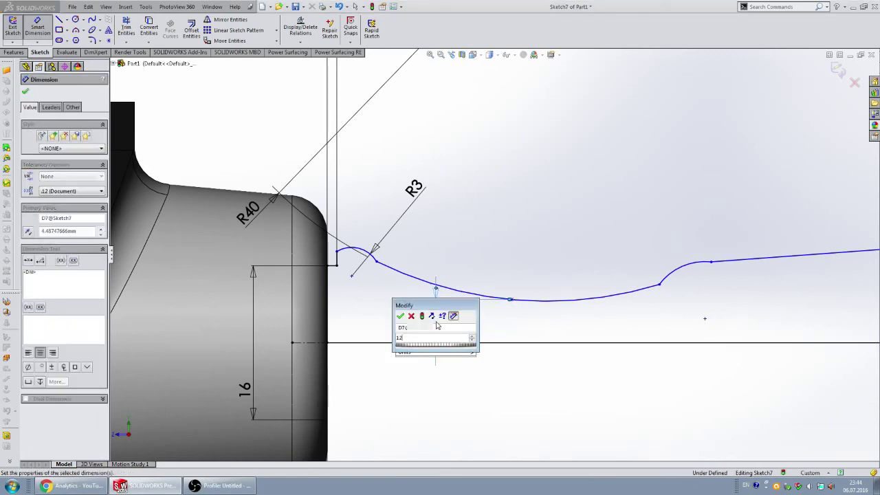
{"action": "key", "text": "Return"}
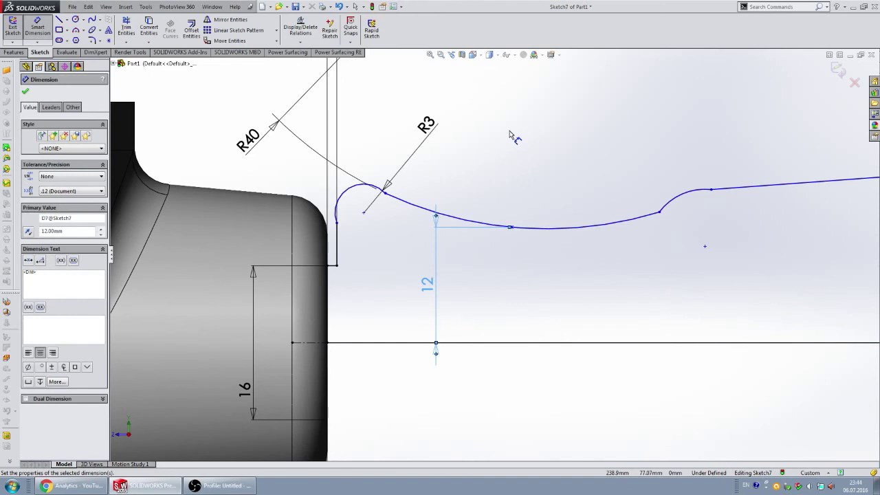
{"action": "scroll", "coordinate": [495, 186], "scroll_direction": "down", "scroll_amount": 3}
{"action": "scroll", "coordinate": [558, 238], "scroll_direction": "up", "scroll_amount": 2}
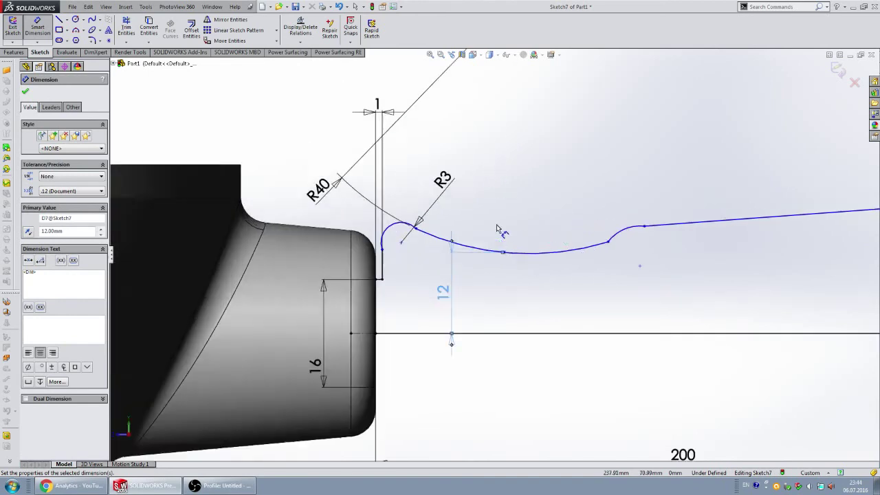
{"action": "scroll", "coordinate": [456, 232], "scroll_direction": "up", "scroll_amount": 2}
- Make the small start arc tangent to the adjoining curve and the short vertical line
{"action": "key", "text": "Escape"}
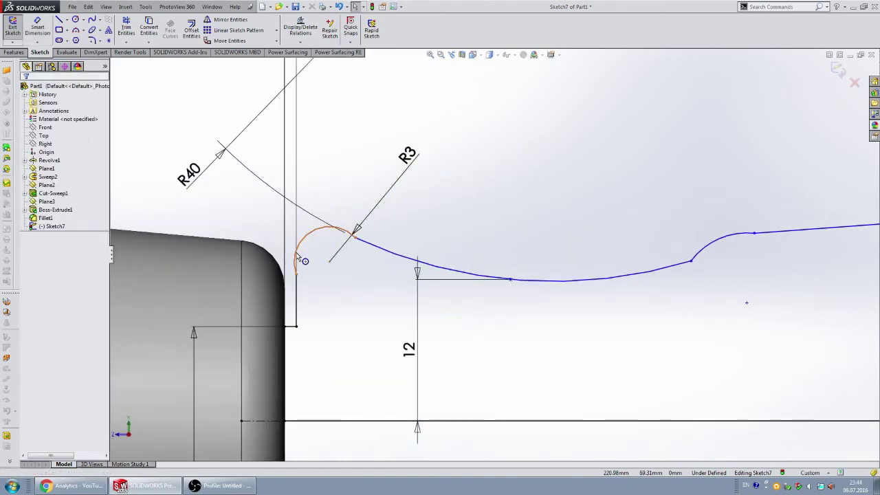
{"action": "left_click", "coordinate": [344, 232]}
{"action": "left_click", "coordinate": [375, 247], "text": "ctrl"}
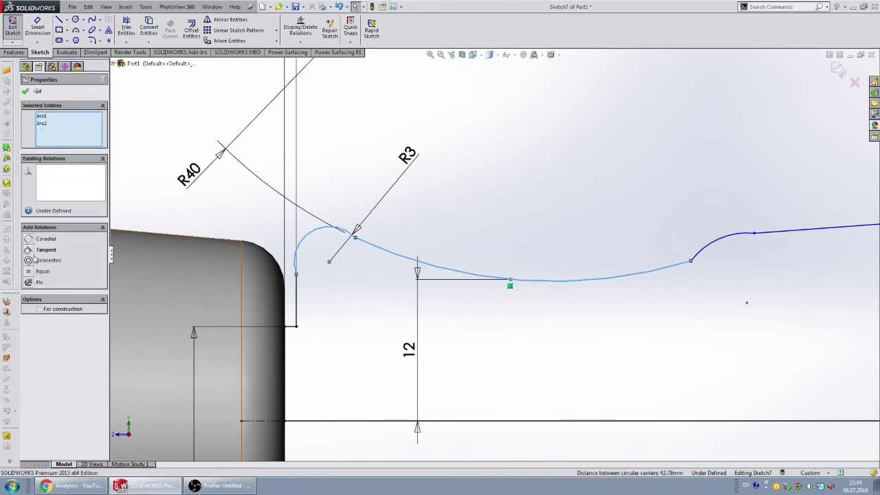
{"action": "left_click", "coordinate": [521, 174]}
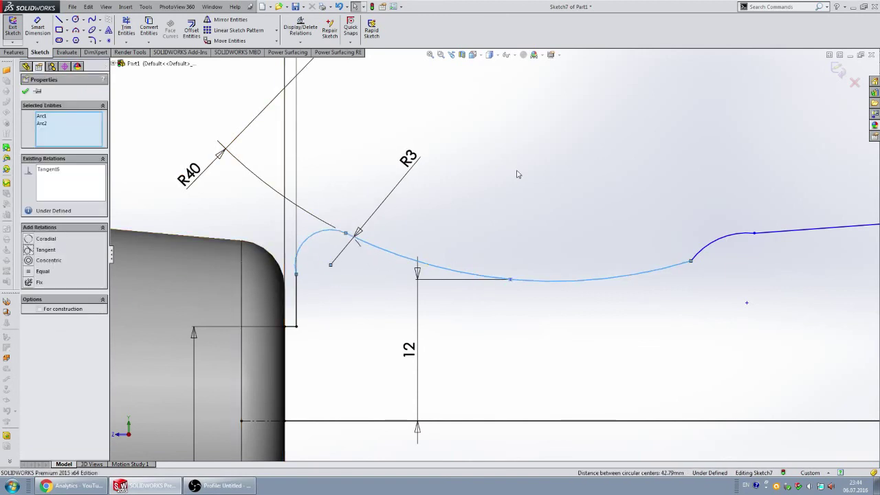
{"action": "left_click", "coordinate": [311, 257]}
{"action": "left_click", "coordinate": [296, 300], "text": "ctrl"}
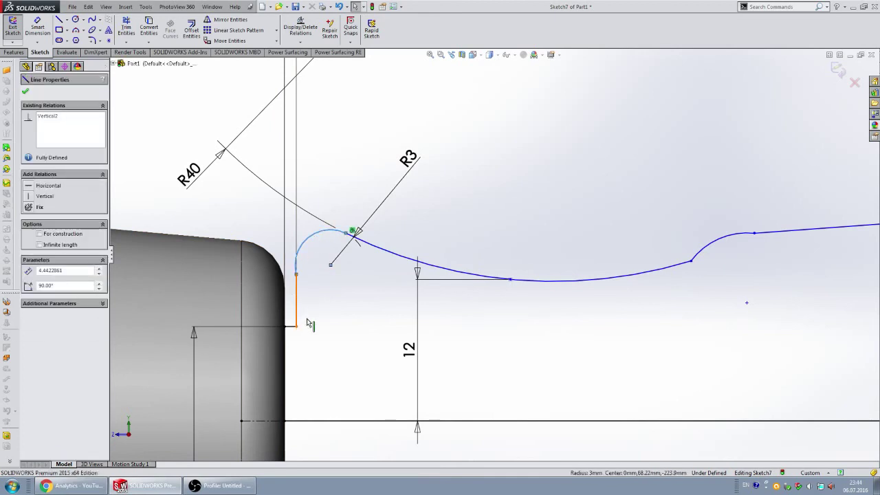
{"action": "left_click", "coordinate": [28, 239]}
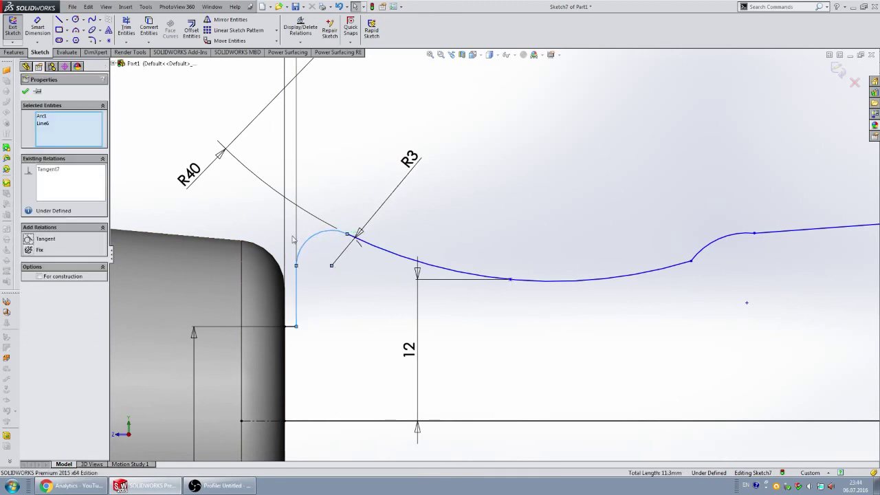
{"action": "left_click", "coordinate": [493, 187]}
- Make the long sweeping arc tangent to the next arc, and the rising arc tangent to the long line
{"action": "scroll", "coordinate": [598, 268], "scroll_direction": "up", "scroll_amount": 3}
{"action": "scroll", "coordinate": [626, 246], "scroll_direction": "down", "scroll_amount": 2}
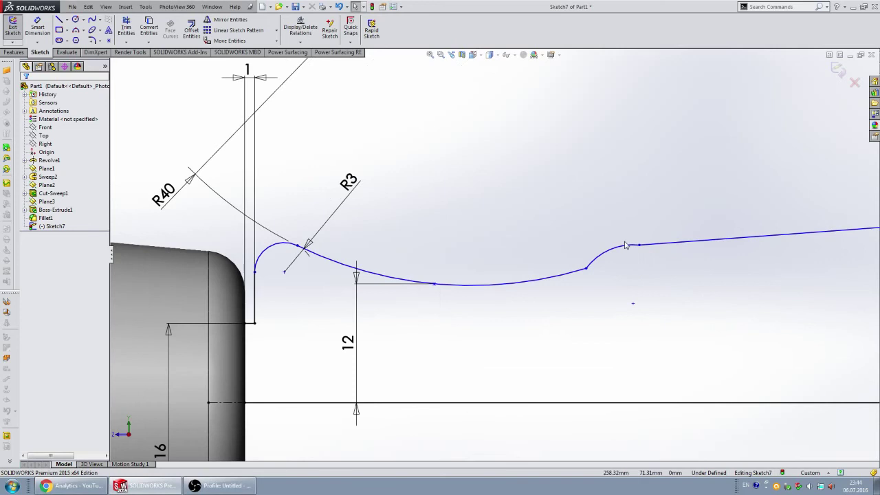
{"action": "left_click", "coordinate": [583, 272]}
{"action": "left_click", "coordinate": [371, 277], "text": "ctrl"}
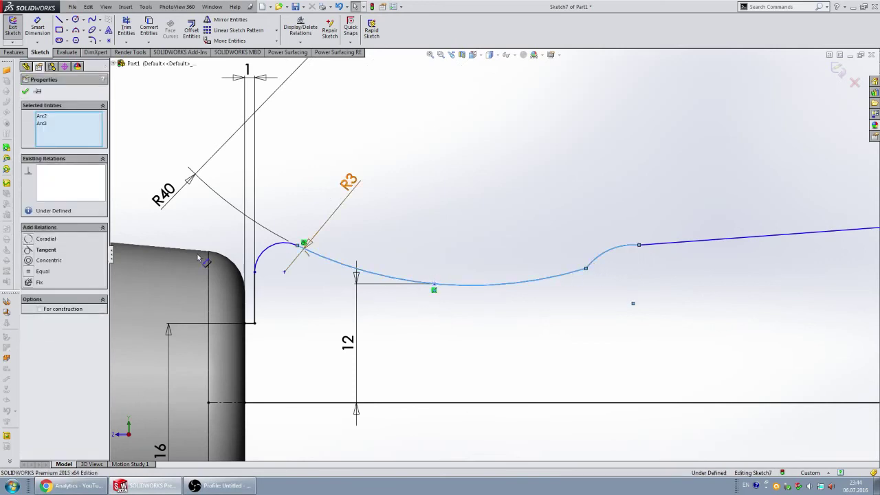
{"action": "left_click", "coordinate": [31, 249]}
{"action": "left_click", "coordinate": [579, 168]}
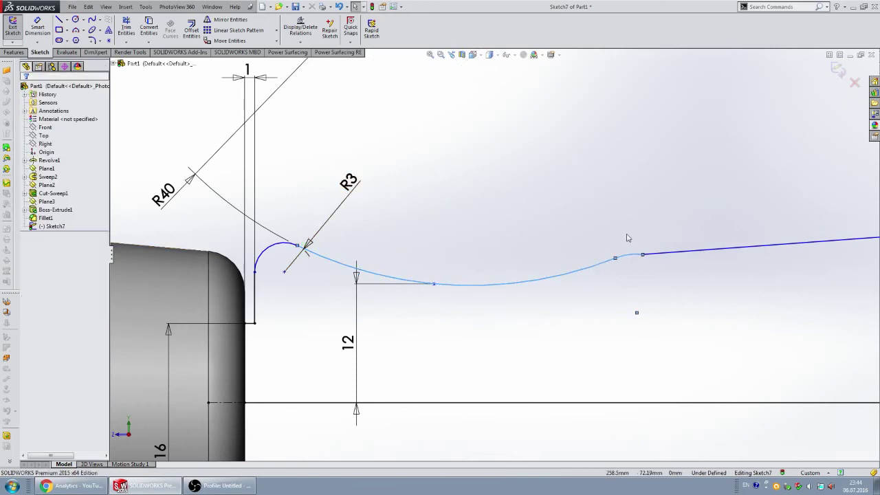
{"action": "left_click", "coordinate": [633, 261]}
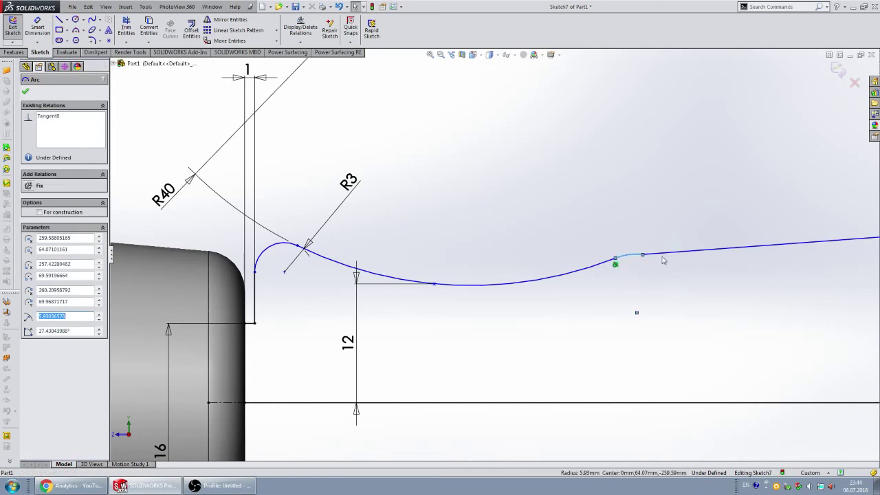
{"action": "left_click", "coordinate": [667, 253], "text": "ctrl"}
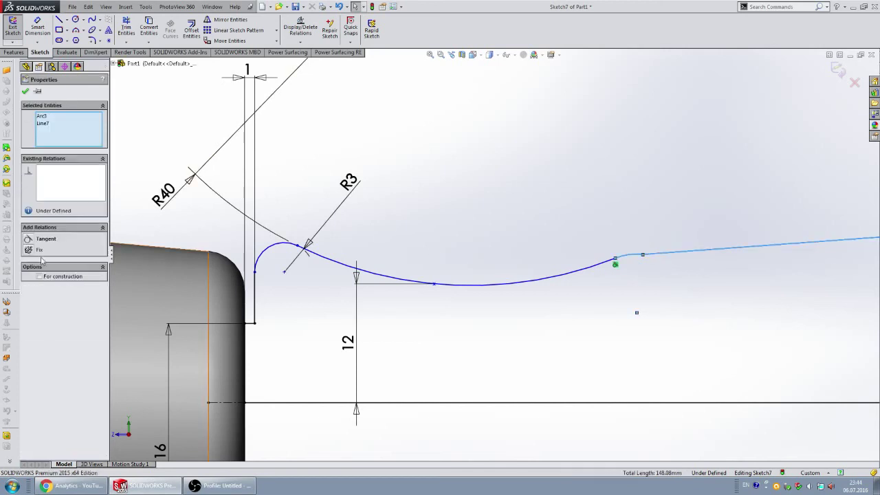
{"action": "left_click", "coordinate": [28, 240]}
- Move the baseline point out to the right end of the handle profile
{"action": "left_click", "coordinate": [497, 190]}
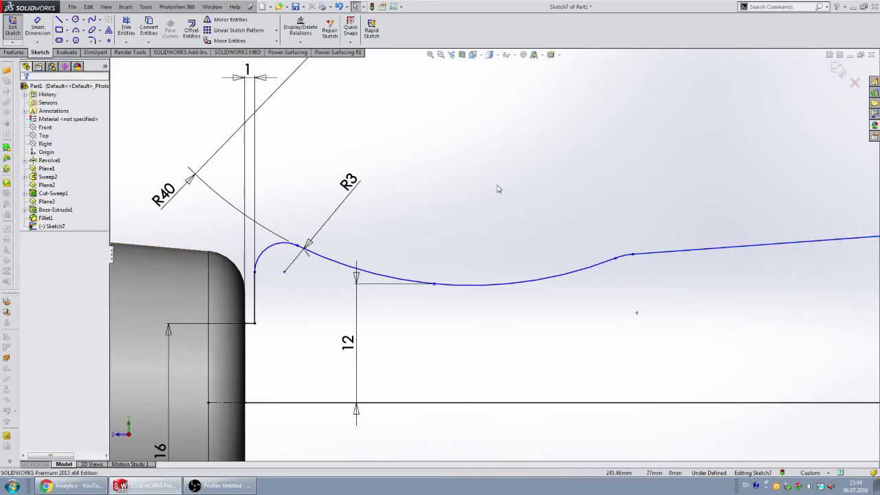
{"action": "scroll", "coordinate": [616, 264], "scroll_direction": "up", "scroll_amount": 3}
{"action": "scroll", "coordinate": [615, 264], "scroll_direction": "up", "scroll_amount": 3}
{"action": "scroll", "coordinate": [617, 258], "scroll_direction": "up", "scroll_amount": 3}
{"action": "scroll", "coordinate": [626, 254], "scroll_direction": "down", "scroll_amount": 4}
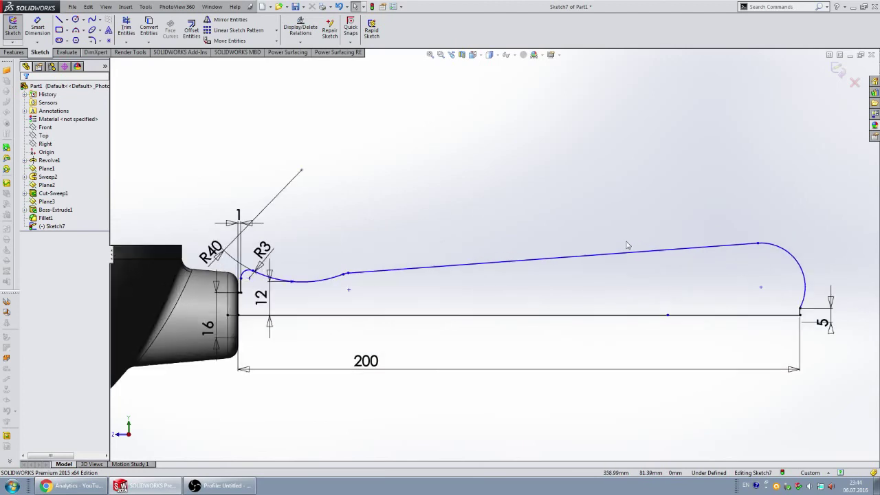
{"action": "left_click", "coordinate": [762, 288]}
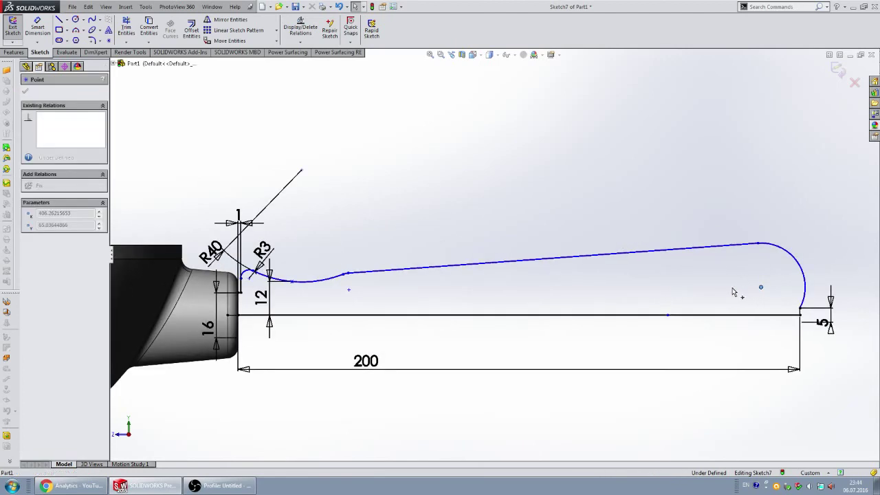
{"action": "left_click", "coordinate": [770, 278]}
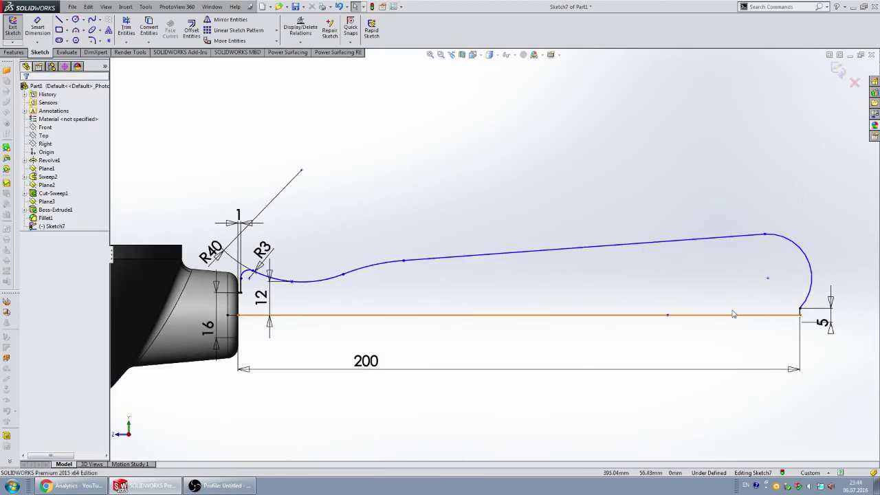
{"action": "scroll", "coordinate": [636, 323], "scroll_direction": "down", "scroll_amount": 3}
{"action": "left_click_drag", "start_coordinate": [606, 316], "coordinate": [788, 329]}
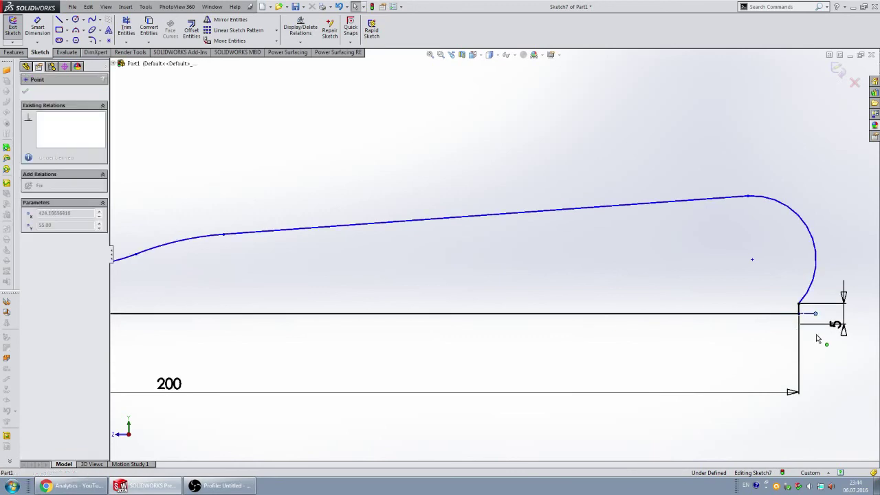
{"action": "scroll", "coordinate": [570, 269], "scroll_direction": "up", "scroll_amount": 3}
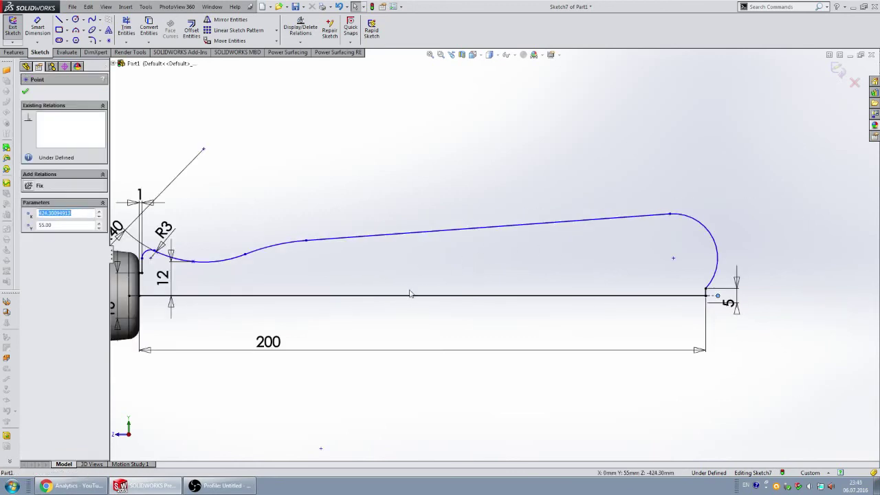
- Dimension the end arc to R35, undoing a trial move of its centre
{"action": "left_click", "coordinate": [37, 29]}
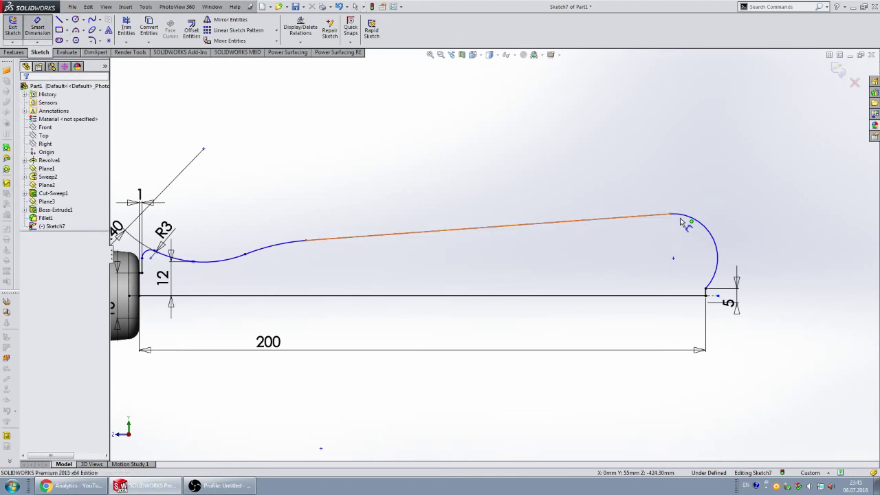
{"action": "left_click", "coordinate": [712, 219]}
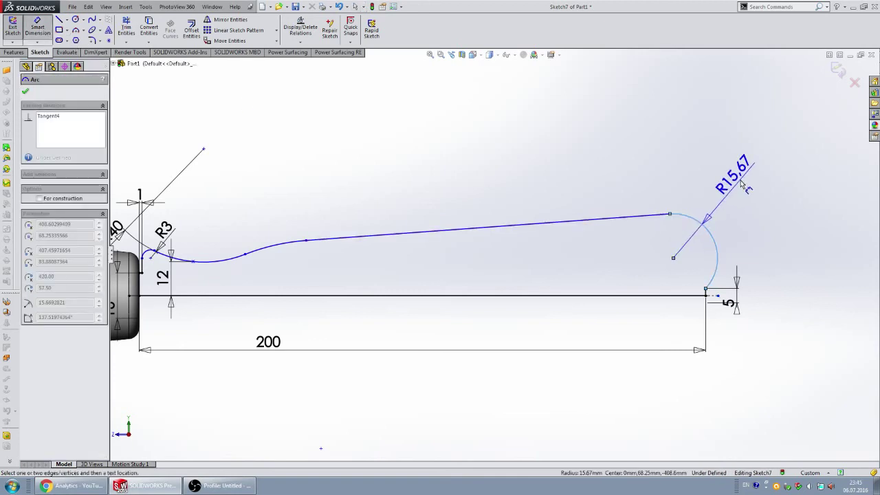
{"action": "left_click", "coordinate": [746, 184]}
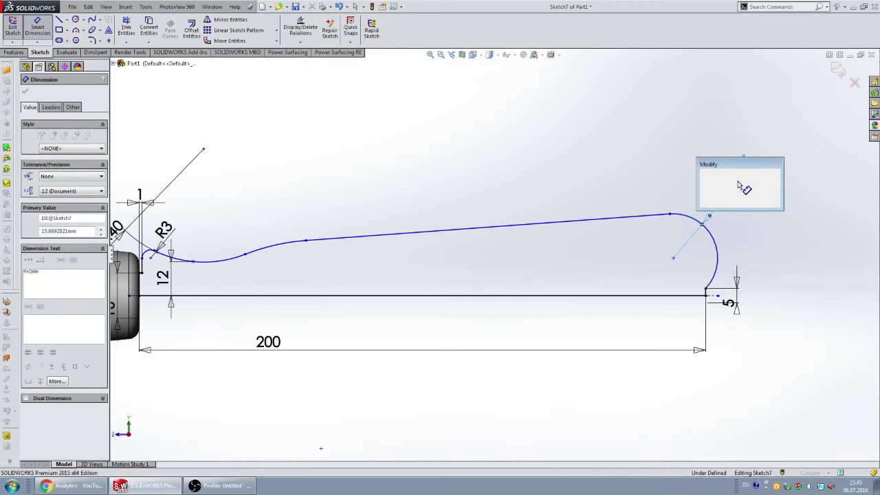
{"action": "type", "text": "35"}
{"action": "key", "text": "Return"}
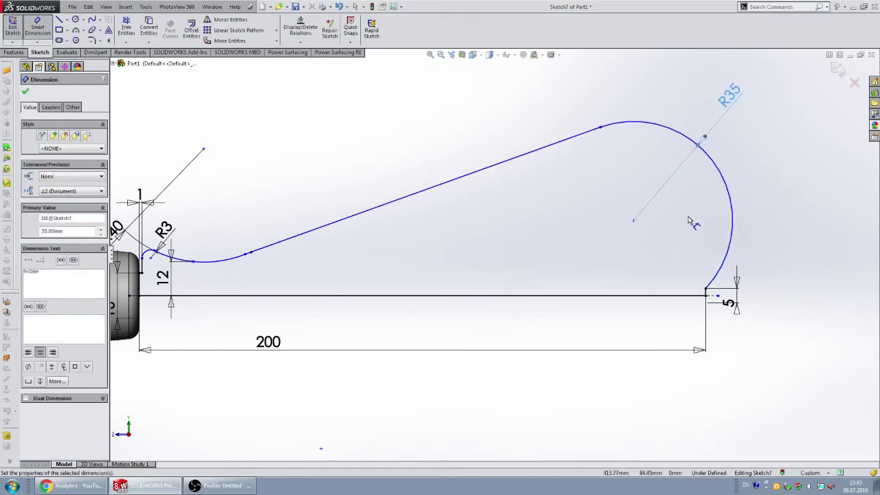
{"action": "left_click", "coordinate": [698, 239]}
{"action": "key", "text": "Escape"}
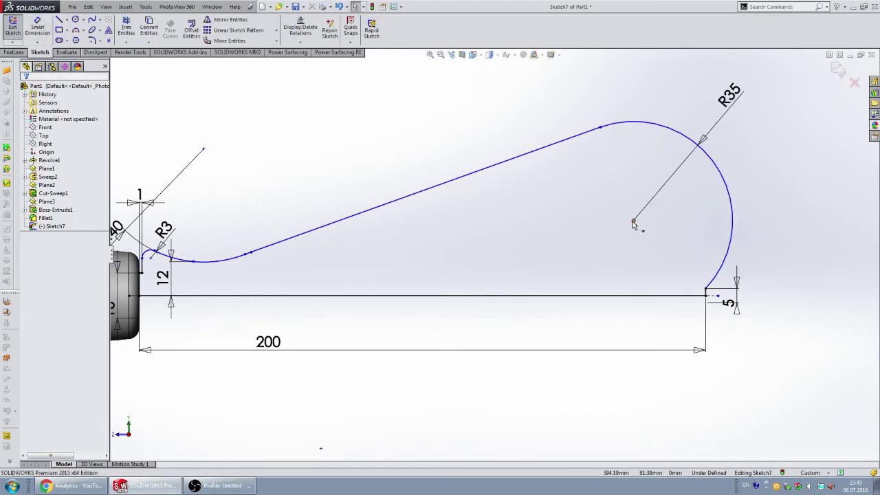
{"action": "left_click_drag", "start_coordinate": [634, 227], "coordinate": [628, 320]}
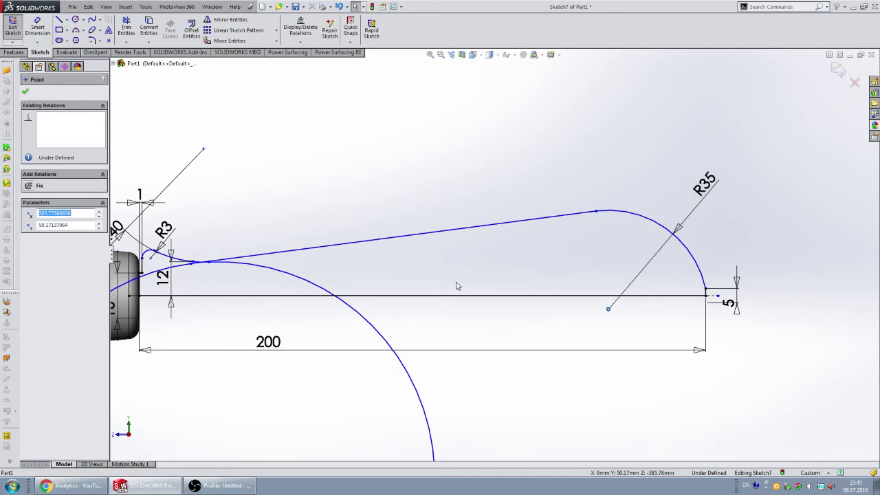
{"action": "key", "text": "ctrl+z"}
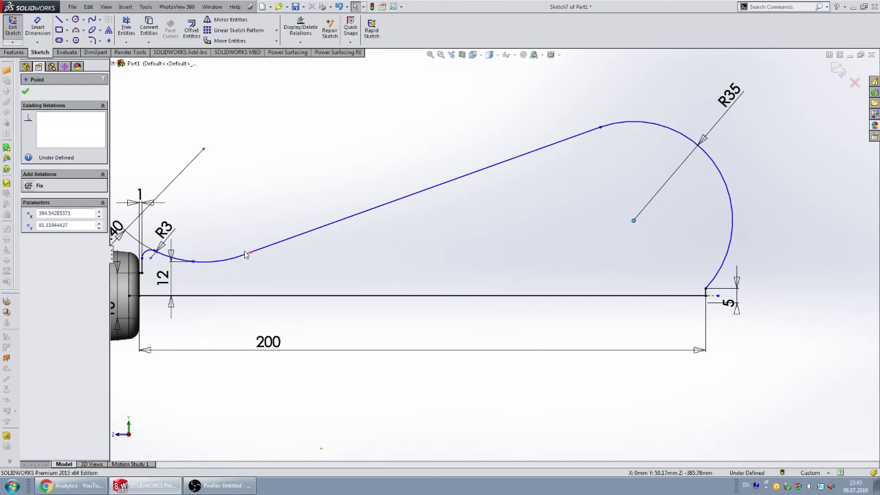
{"action": "scroll", "coordinate": [278, 280], "scroll_direction": "down", "scroll_amount": 2}
{"action": "scroll", "coordinate": [321, 261], "scroll_direction": "down", "scroll_amount": 1}
{"action": "scroll", "coordinate": [324, 237], "scroll_direction": "down", "scroll_amount": 1}
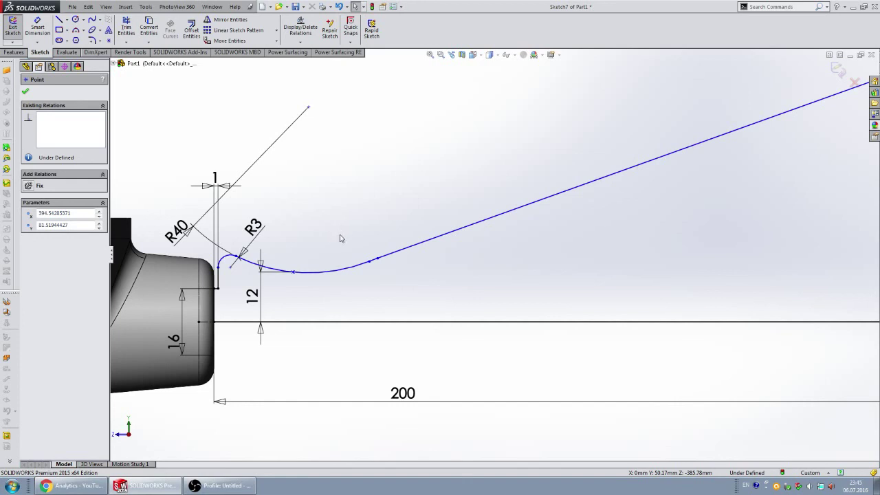
- Give the transition arc a 20 mm radius
{"action": "left_click", "coordinate": [165, 132]}
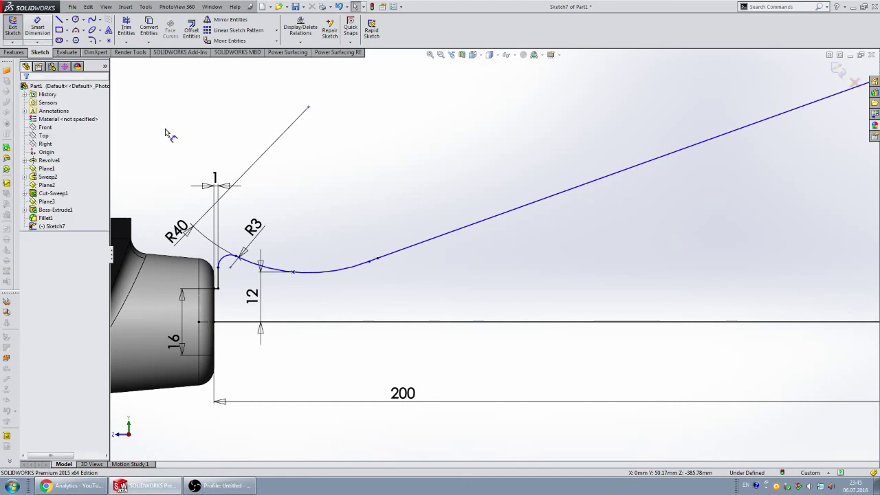
{"action": "scroll", "coordinate": [405, 291], "scroll_direction": "down", "scroll_amount": 3}
{"action": "left_click", "coordinate": [426, 286]}
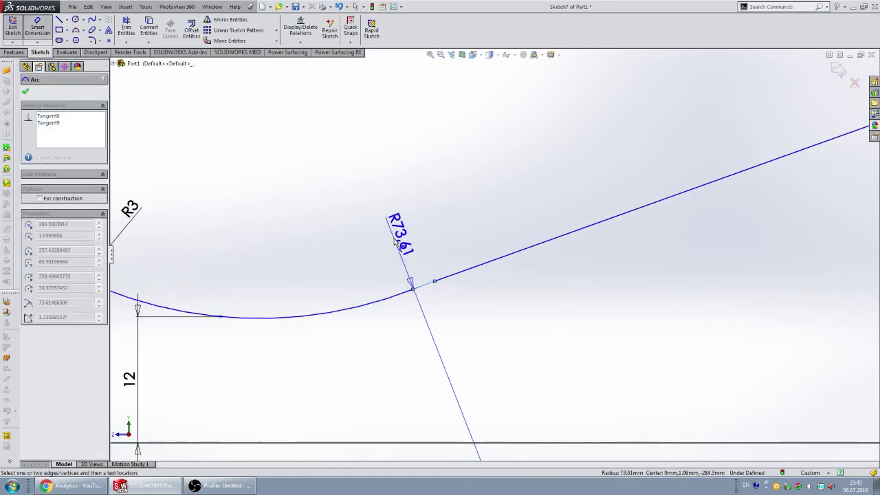
{"action": "left_click", "coordinate": [411, 242]}
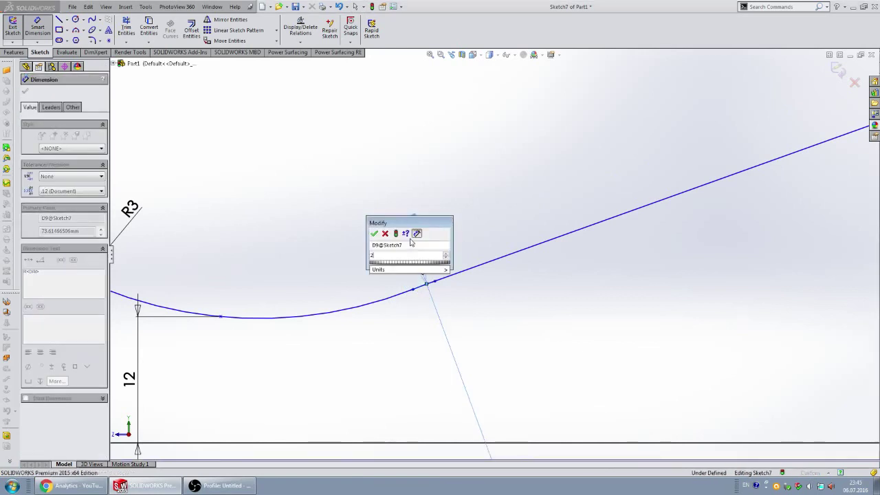
{"action": "type", "text": "20"}
{"action": "key", "text": "Return"}
{"action": "scroll", "coordinate": [490, 320], "scroll_direction": "up", "scroll_amount": 2}
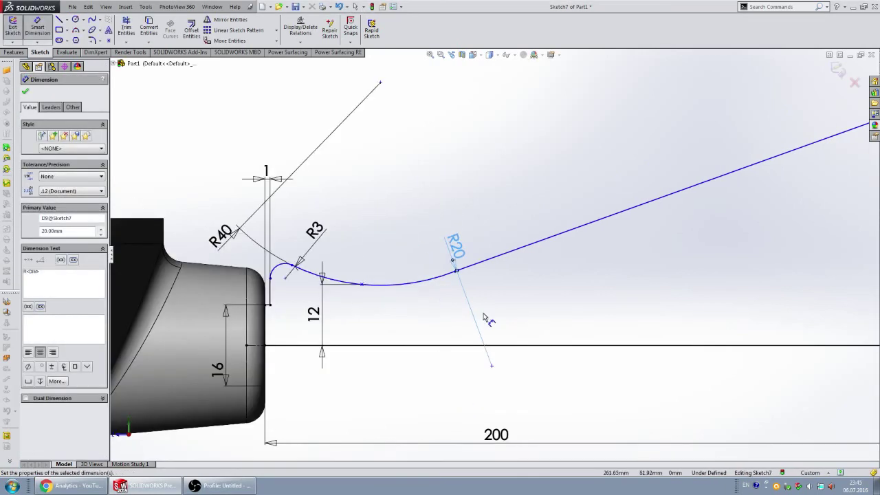
{"action": "scroll", "coordinate": [491, 319], "scroll_direction": "up", "scroll_amount": 1}
{"action": "scroll", "coordinate": [543, 294], "scroll_direction": "down", "scroll_amount": 1}
{"action": "scroll", "coordinate": [506, 318], "scroll_direction": "down", "scroll_amount": 1}
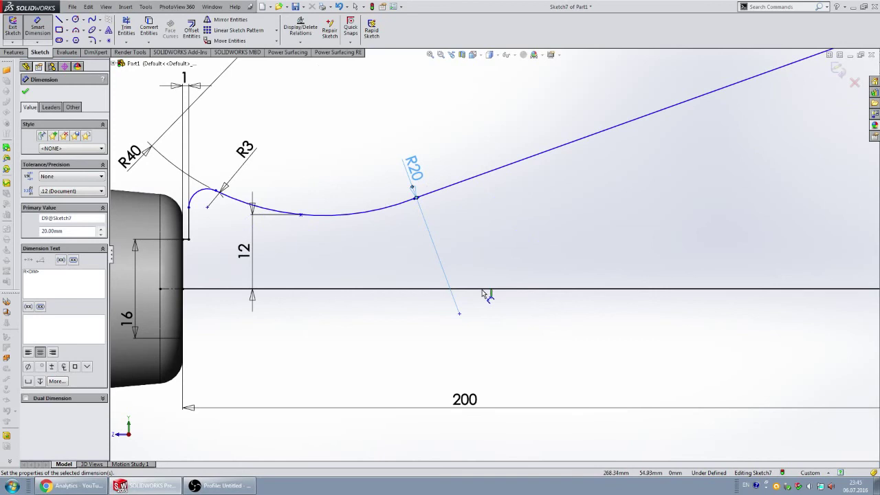
{"action": "key", "text": "Escape"}
{"action": "key", "text": "Escape"}
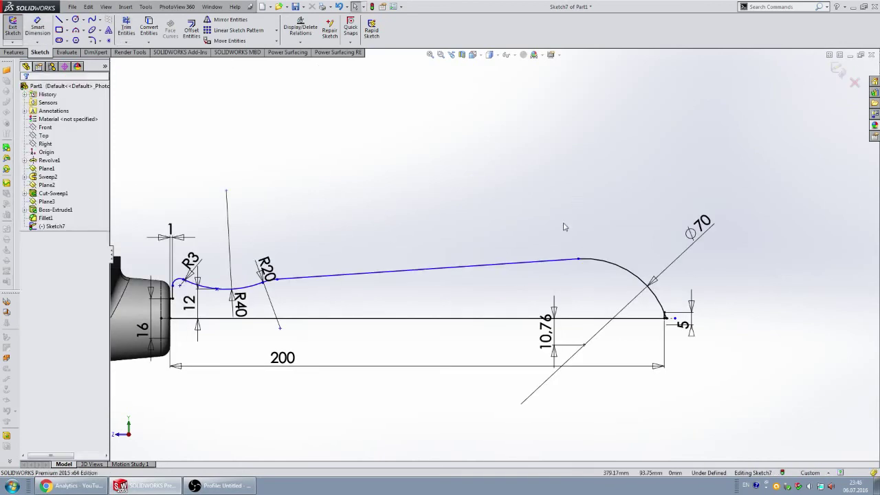
- Place the R20 label above the curve and fix the arc centre 5 mm from the centreline
{"action": "scroll", "coordinate": [564, 227], "scroll_direction": "up", "scroll_amount": 1}
{"action": "scroll", "coordinate": [373, 256], "scroll_direction": "down", "scroll_amount": 2}
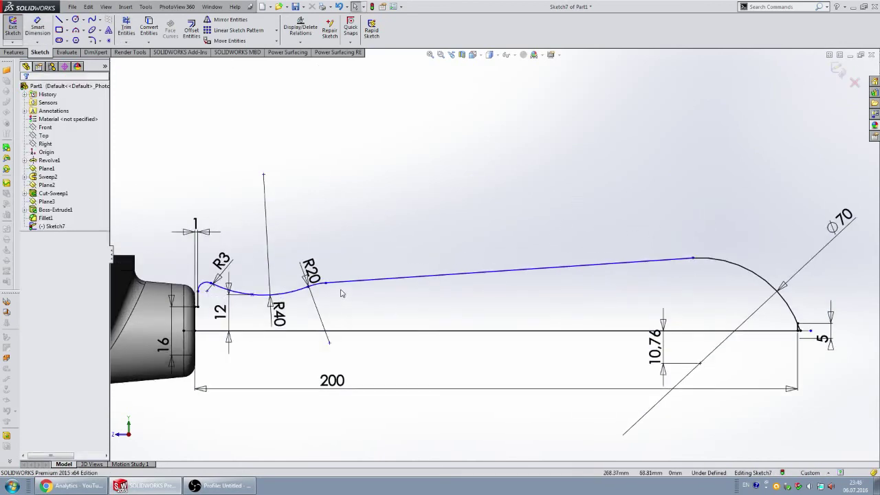
{"action": "scroll", "coordinate": [495, 273], "scroll_direction": "up", "scroll_amount": 2}
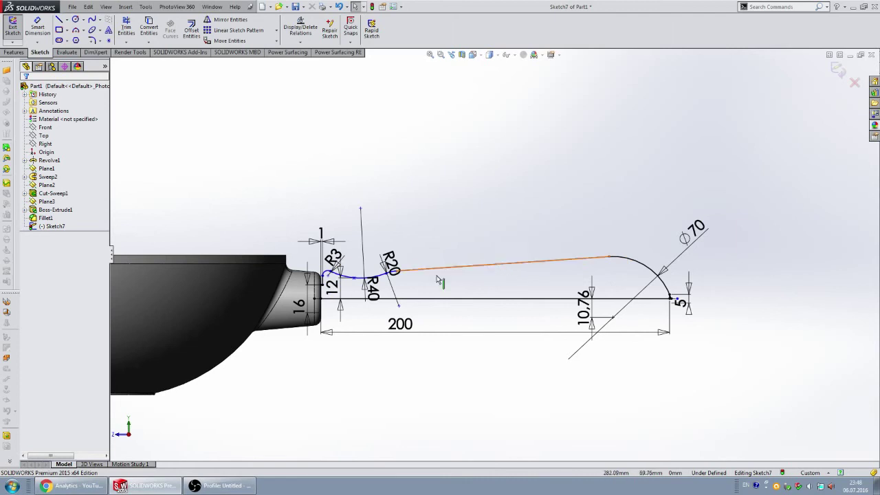
{"action": "scroll", "coordinate": [434, 279], "scroll_direction": "down", "scroll_amount": 2}
{"action": "left_click_drag", "start_coordinate": [378, 259], "coordinate": [378, 221]}
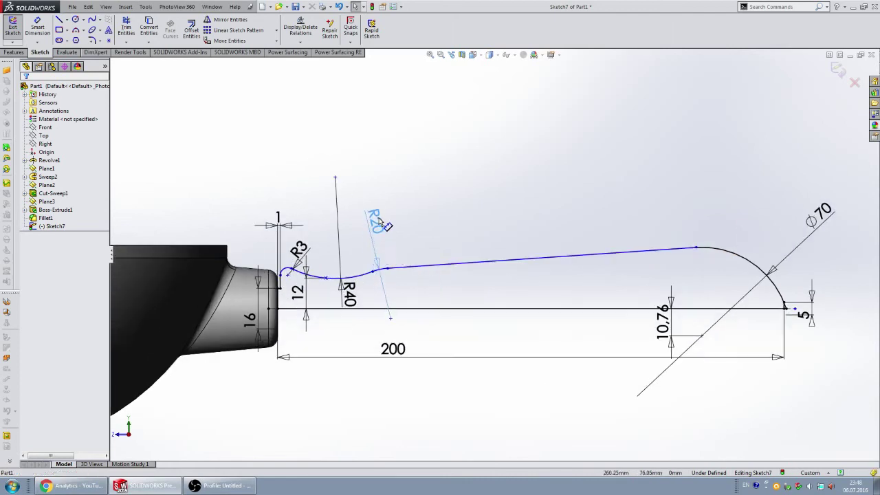
{"action": "left_click", "coordinate": [37, 28]}
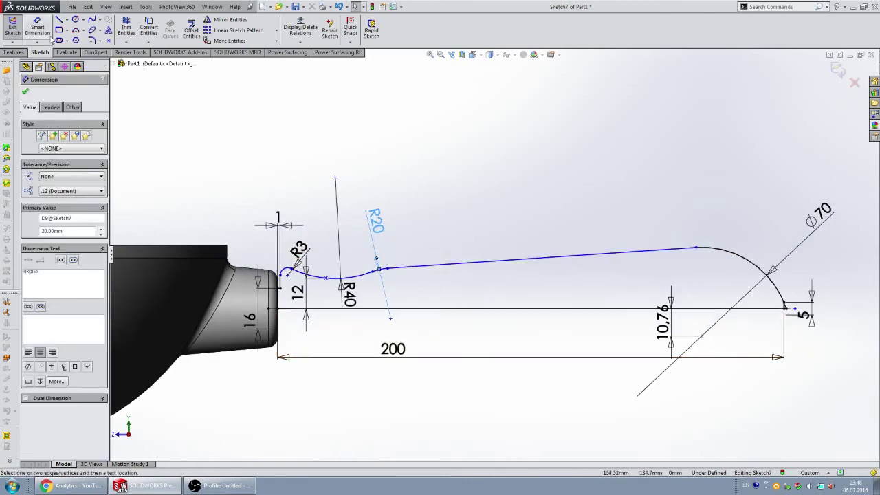
{"action": "left_click", "coordinate": [392, 309]}
{"action": "left_click", "coordinate": [391, 318]}
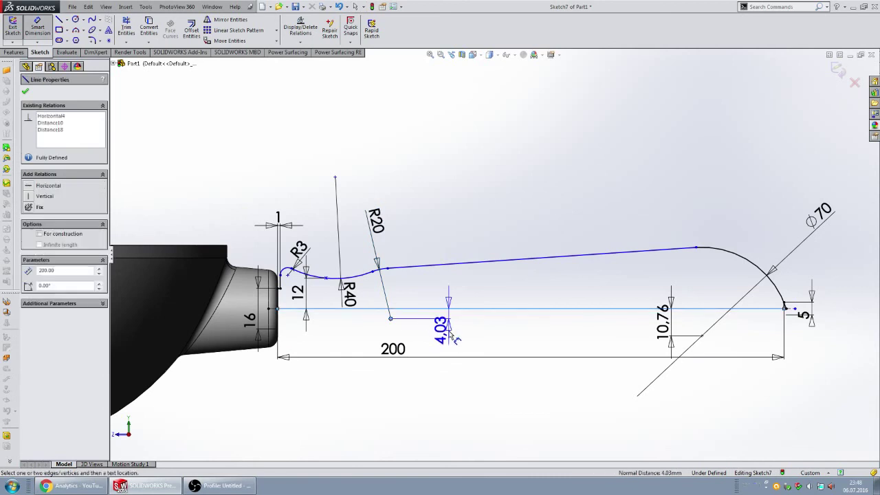
{"action": "left_click", "coordinate": [449, 335]}
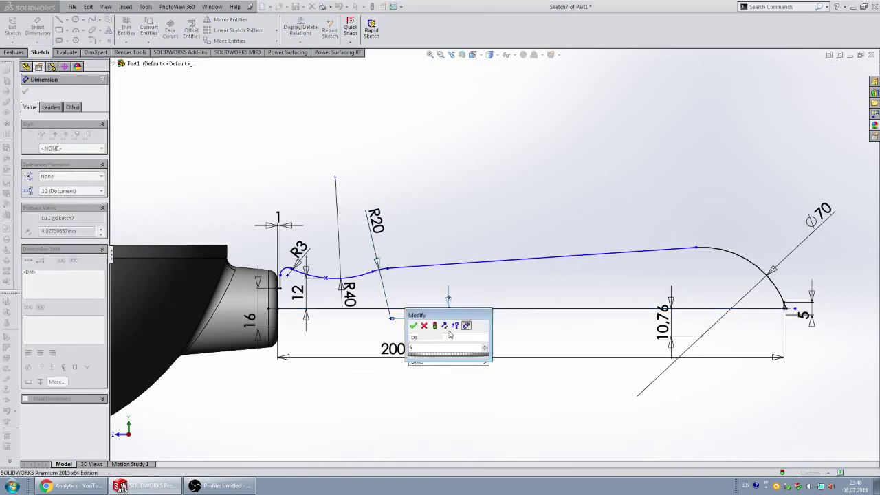
{"action": "type", "text": "5"}
{"action": "key", "text": "Return"}
{"action": "left_click", "coordinate": [478, 185]}
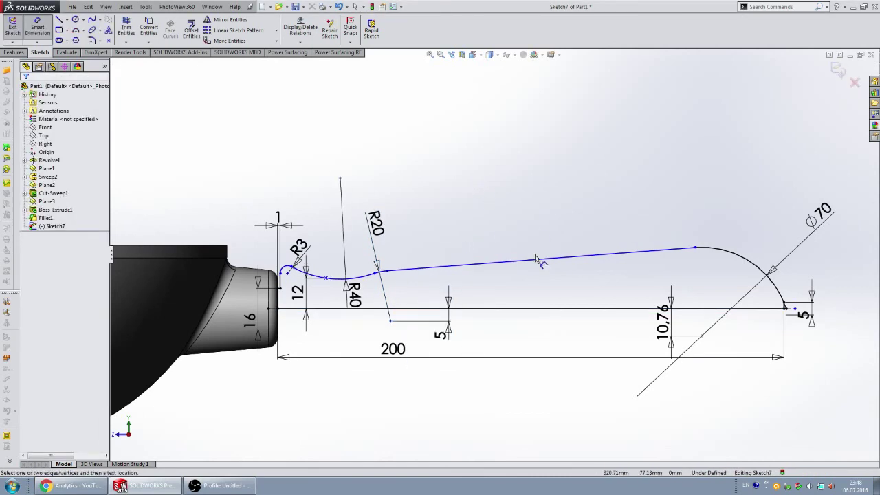
- Try the 10.76 mm offset below the handle centreline at 15, 20, then 10 mm
{"action": "scroll", "coordinate": [559, 257], "scroll_direction": "up", "scroll_amount": 5}
{"action": "scroll", "coordinate": [503, 272], "scroll_direction": "down", "scroll_amount": 5}
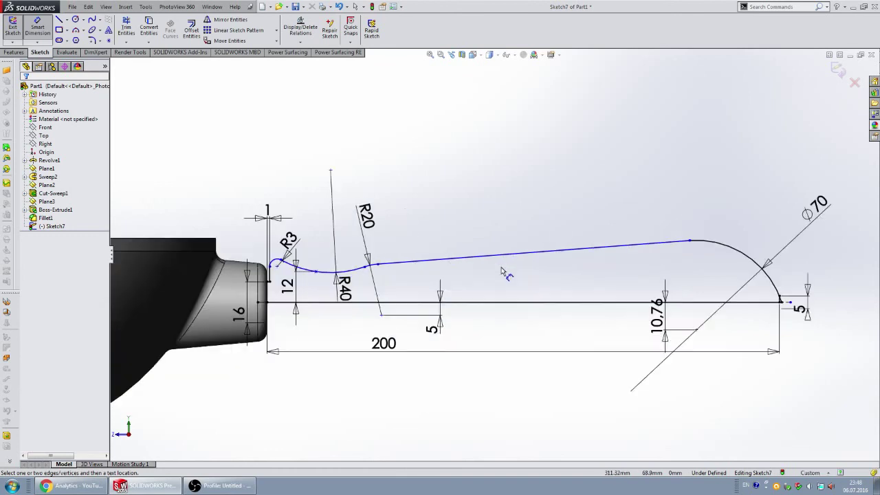
{"action": "left_click", "coordinate": [666, 323]}
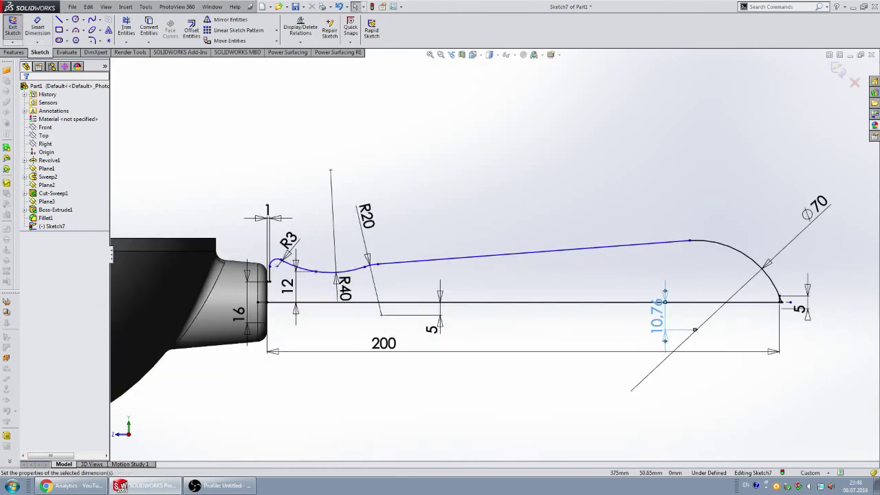
{"action": "type", "text": "15"}
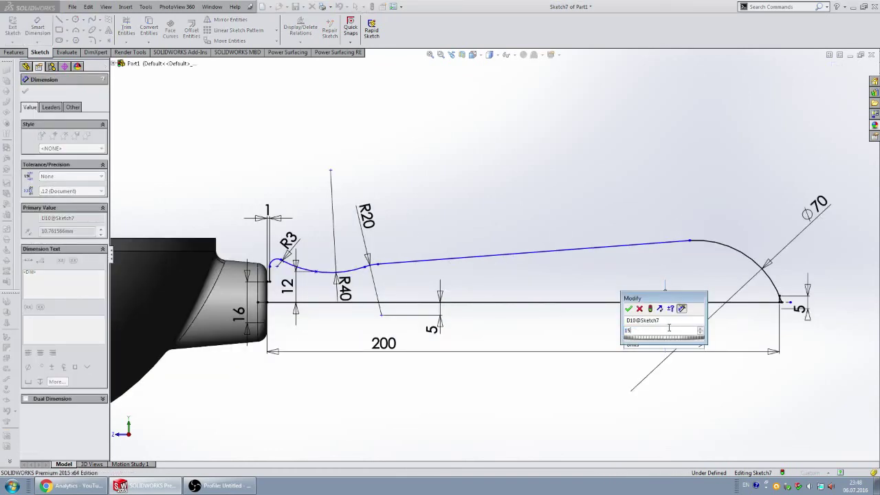
{"action": "key", "text": "Return"}
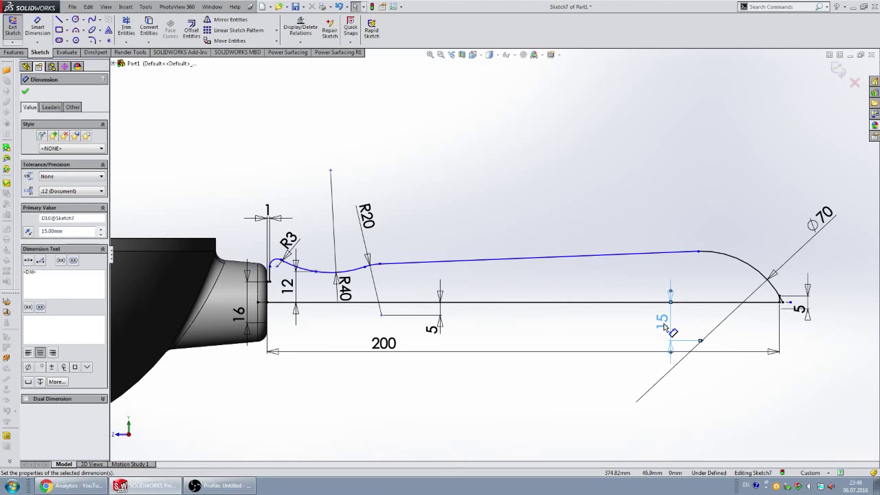
{"action": "double_click", "coordinate": [665, 328]}
{"action": "type", "text": "2"}
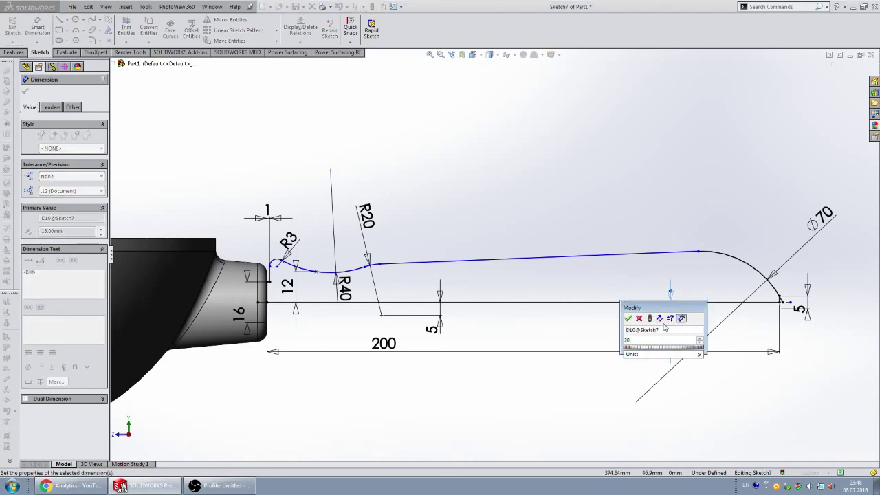
{"action": "type", "text": "0"}
{"action": "key", "text": "Return"}
{"action": "double_click", "coordinate": [672, 331]}
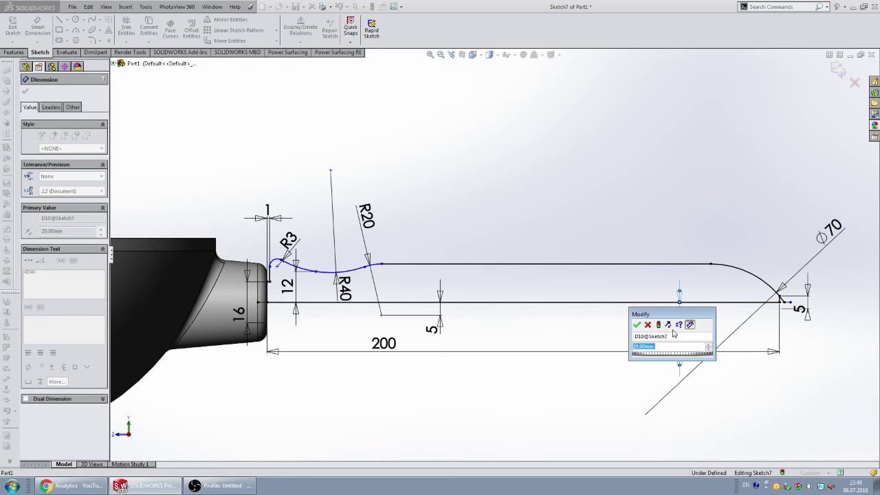
{"action": "type", "text": "10"}
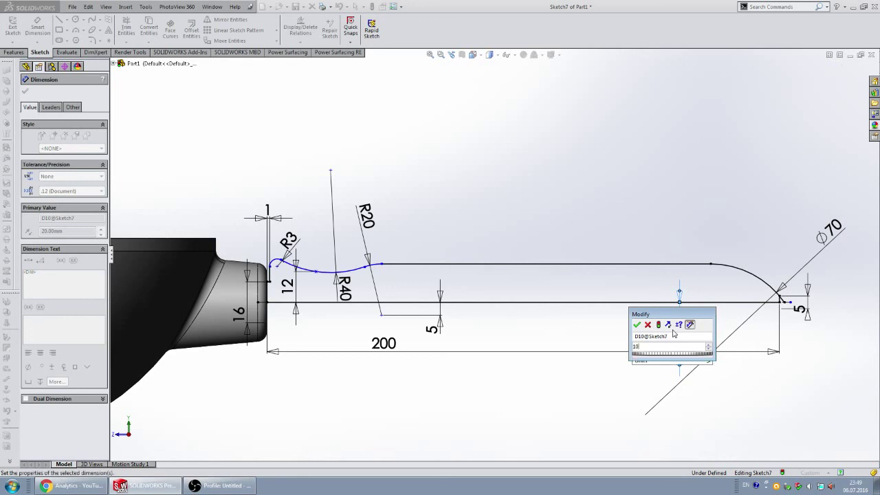
{"action": "key", "text": "Return"}
{"action": "key", "text": "Escape"}
{"action": "scroll", "coordinate": [641, 261], "scroll_direction": "up", "scroll_amount": 5}
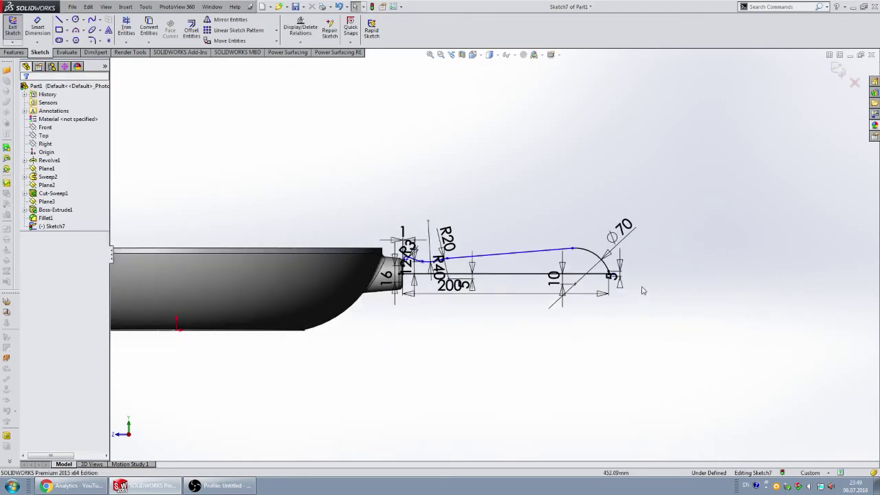
{"action": "scroll", "coordinate": [610, 271], "scroll_direction": "down", "scroll_amount": 2}
{"action": "scroll", "coordinate": [531, 255], "scroll_direction": "down", "scroll_amount": 2}
{"action": "scroll", "coordinate": [519, 294], "scroll_direction": "down", "scroll_amount": 1}
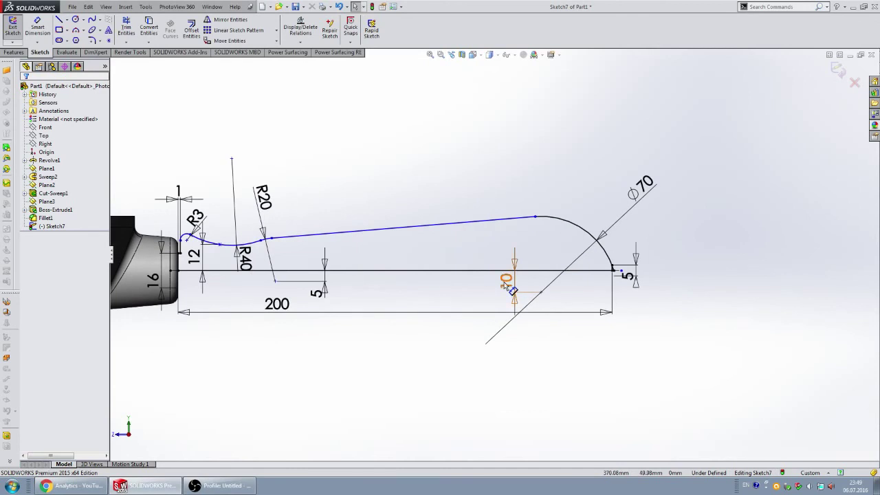
- Settle the end arc's centre offset at 12 mm
{"action": "left_click", "coordinate": [507, 286]}
{"action": "type", "text": "12"}
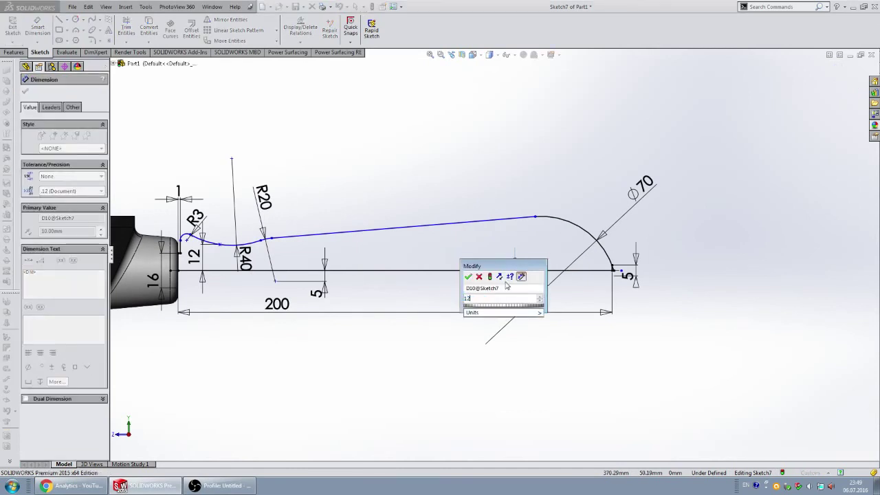
{"action": "key", "text": "Return"}
{"action": "key", "text": "Escape"}
{"action": "scroll", "coordinate": [605, 276], "scroll_direction": "down", "scroll_amount": 2}
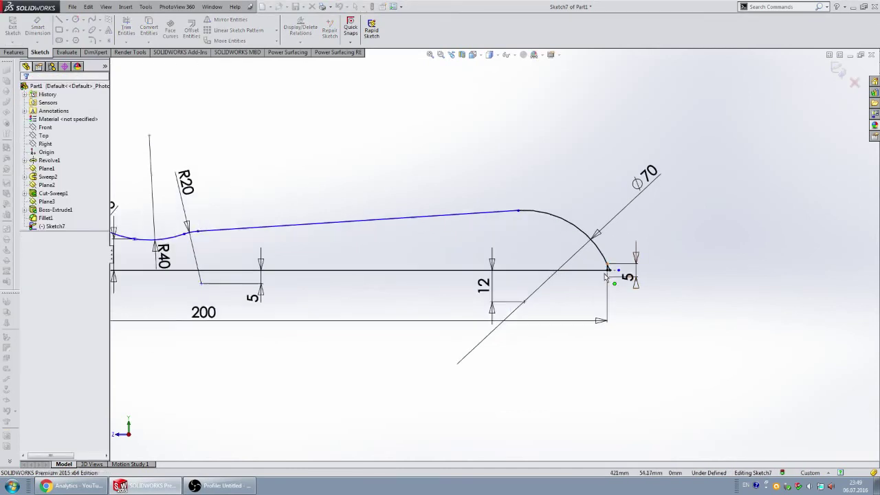
{"action": "scroll", "coordinate": [605, 276], "scroll_direction": "down", "scroll_amount": 2}
{"action": "scroll", "coordinate": [557, 254], "scroll_direction": "down", "scroll_amount": 1}
{"action": "scroll", "coordinate": [518, 232], "scroll_direction": "down", "scroll_amount": 1}
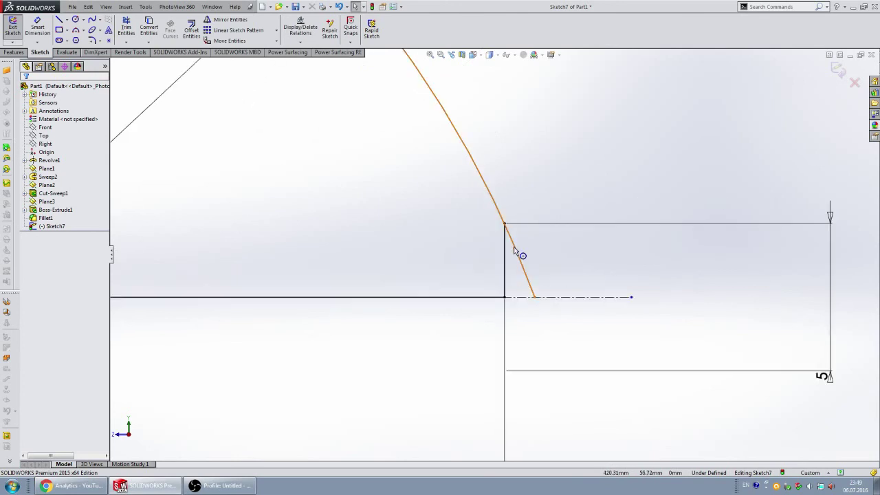
- Cancel Trim Entities unused and drag the R40 label below the handle curve
{"action": "left_click", "coordinate": [127, 30]}
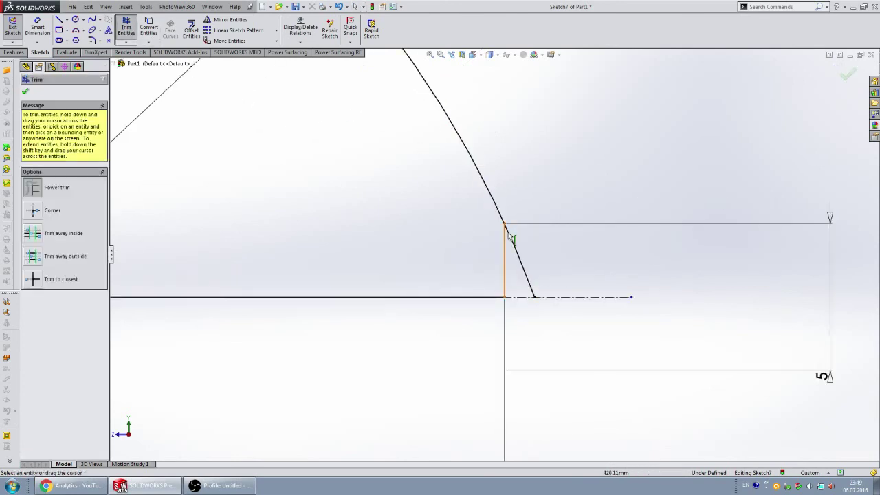
{"action": "scroll", "coordinate": [387, 236], "scroll_direction": "up", "scroll_amount": 1}
{"action": "scroll", "coordinate": [369, 236], "scroll_direction": "up", "scroll_amount": 2}
{"action": "scroll", "coordinate": [369, 236], "scroll_direction": "up", "scroll_amount": 2}
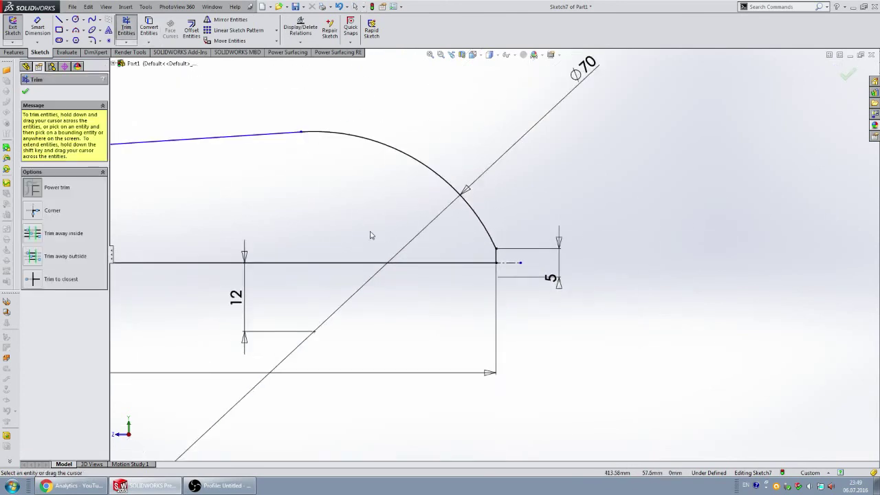
{"action": "scroll", "coordinate": [335, 216], "scroll_direction": "up", "scroll_amount": 1}
{"action": "key", "text": "f"}
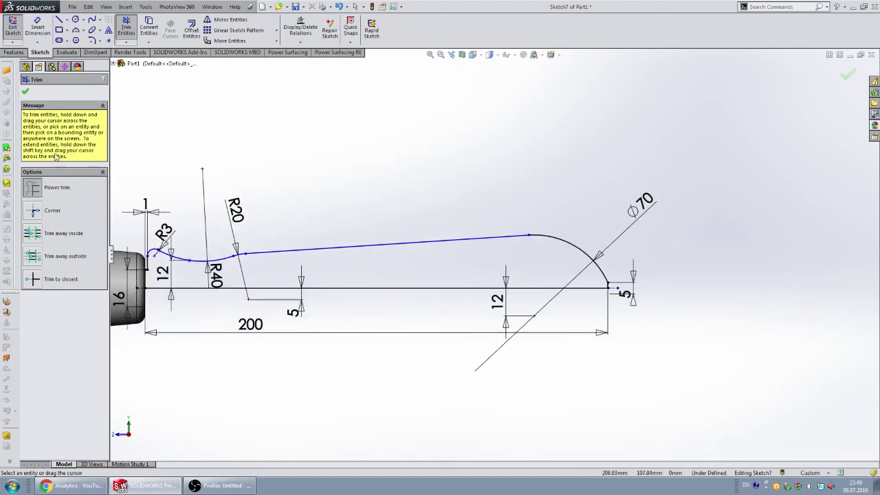
{"action": "left_click", "coordinate": [26, 93]}
{"action": "scroll", "coordinate": [331, 206], "scroll_direction": "down", "scroll_amount": 1}
{"action": "scroll", "coordinate": [347, 254], "scroll_direction": "down", "scroll_amount": 1}
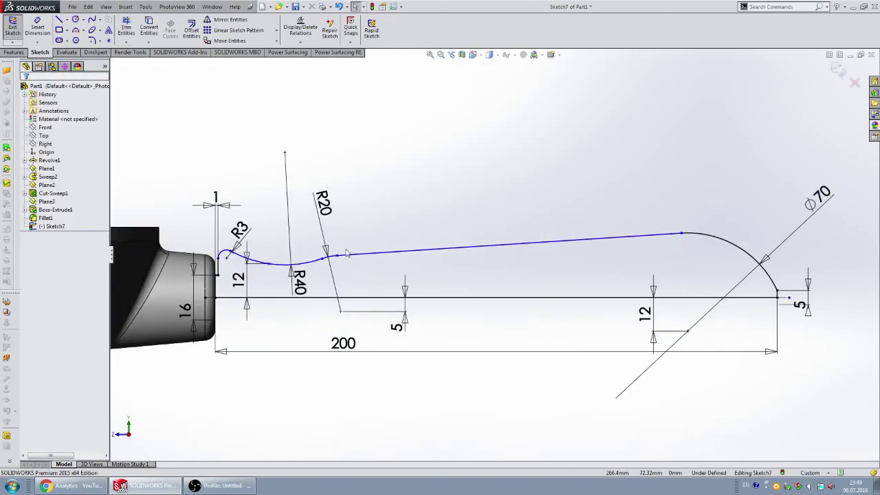
{"action": "scroll", "coordinate": [294, 270], "scroll_direction": "down", "scroll_amount": 2}
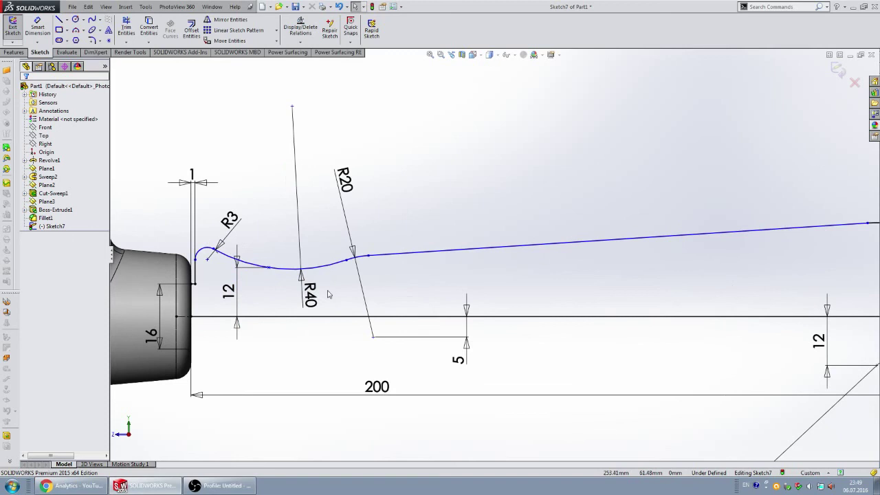
{"action": "left_click_drag", "start_coordinate": [306, 294], "coordinate": [296, 361]}
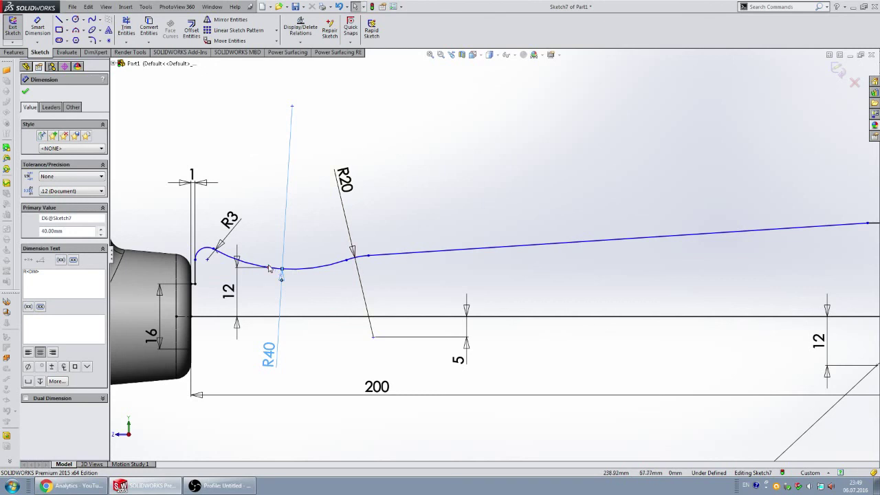
- Constrain the sketch point to the midpoint of Arc2
{"action": "key", "text": "Escape"}
{"action": "scroll", "coordinate": [284, 275], "scroll_direction": "down", "scroll_amount": 3}
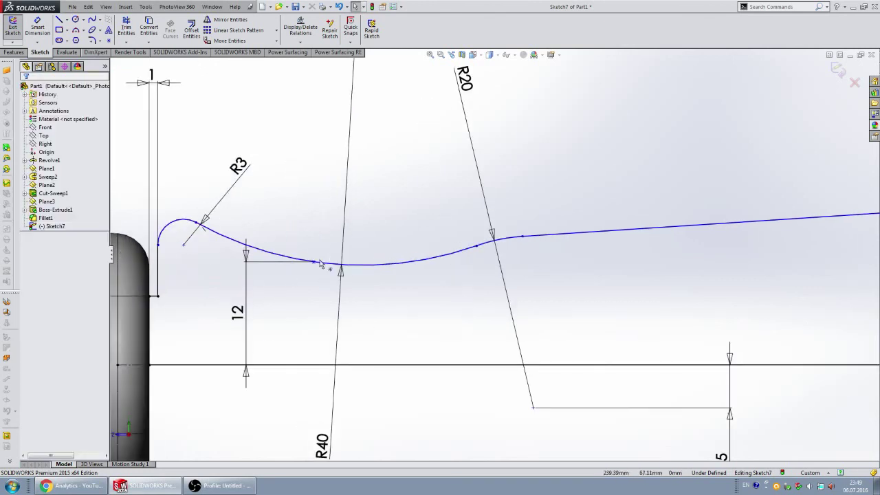
{"action": "left_click", "coordinate": [316, 264]}
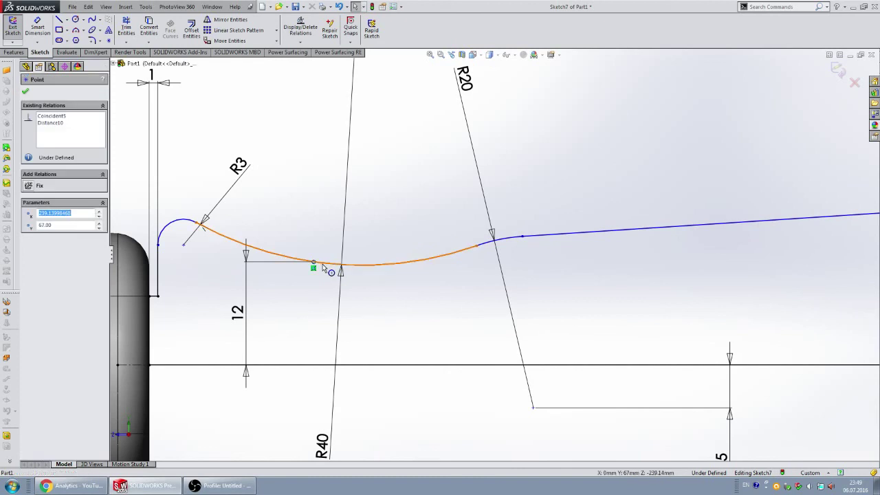
{"action": "left_click", "coordinate": [268, 254], "text": "ctrl"}
{"action": "left_click", "coordinate": [31, 250]}
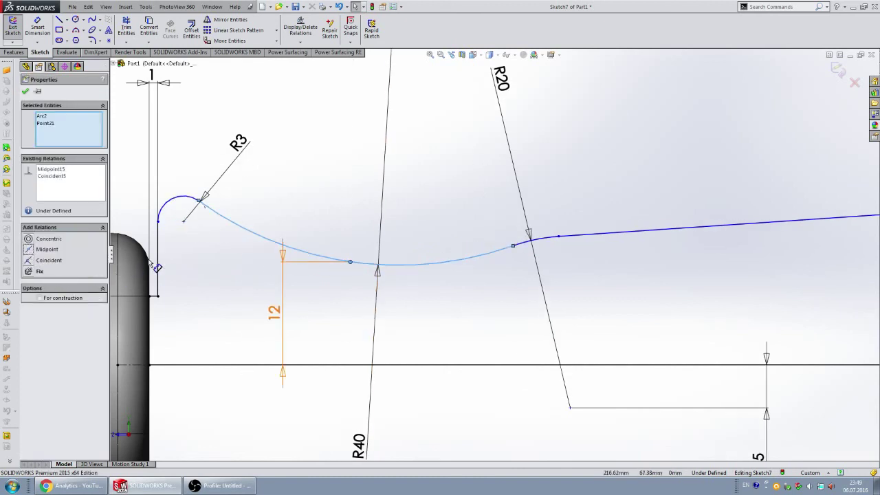
{"action": "left_click", "coordinate": [450, 185]}
{"action": "scroll", "coordinate": [491, 255], "scroll_direction": "up", "scroll_amount": 3}
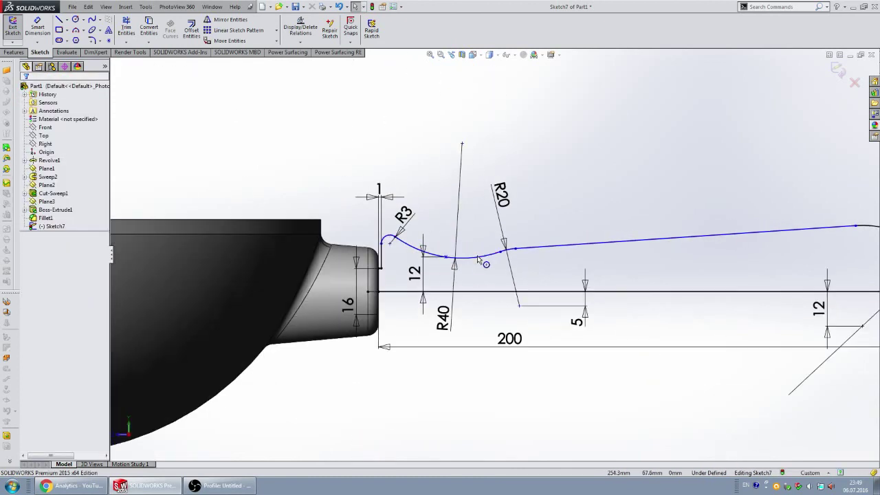
{"action": "scroll", "coordinate": [550, 280], "scroll_direction": "up", "scroll_amount": 1}
{"action": "scroll", "coordinate": [550, 280], "scroll_direction": "down", "scroll_amount": 2}
{"action": "scroll", "coordinate": [365, 250], "scroll_direction": "down", "scroll_amount": 2}
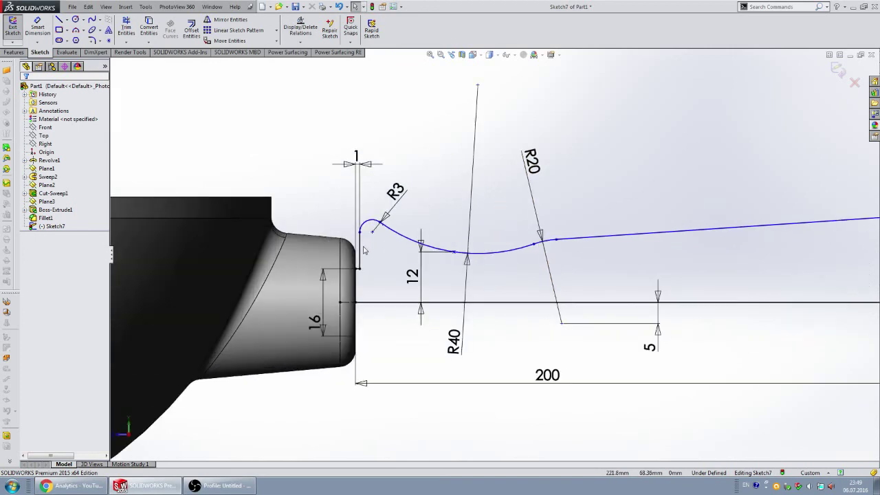
- Dimension the curve's left end 30 mm from the centreline and exit Sketch7
{"action": "left_click", "coordinate": [37, 35]}
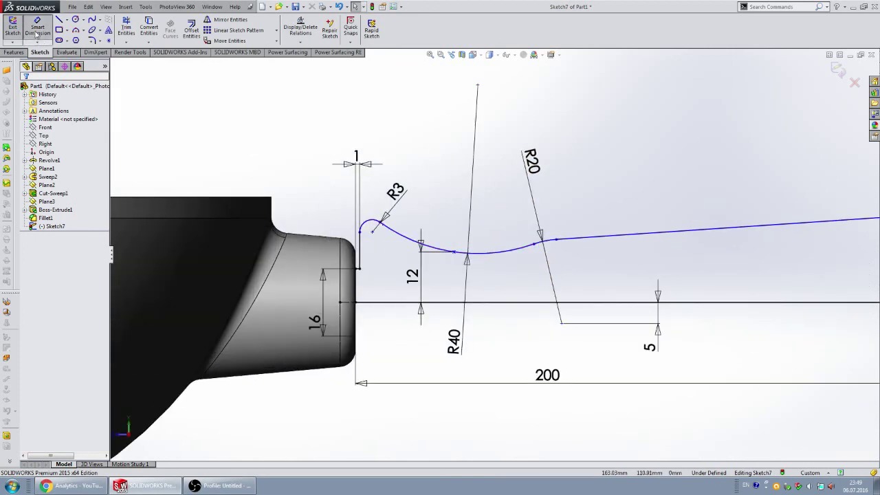
{"action": "left_click", "coordinate": [372, 232]}
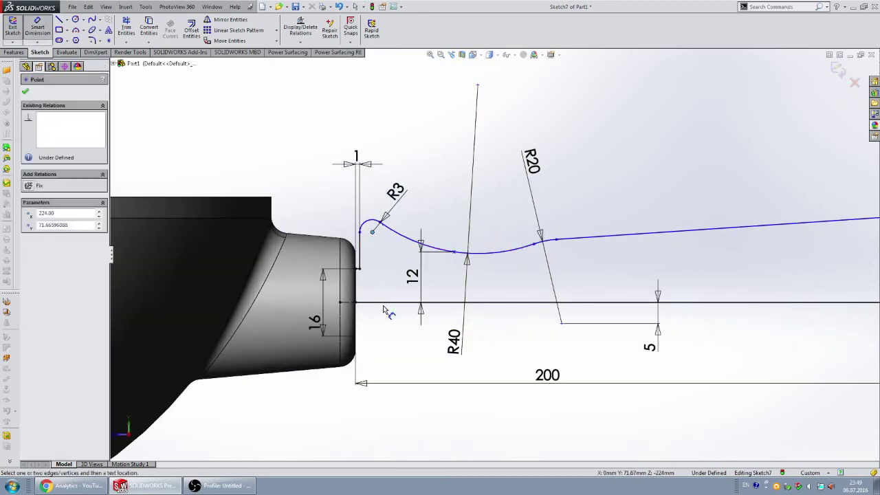
{"action": "left_click", "coordinate": [357, 303]}
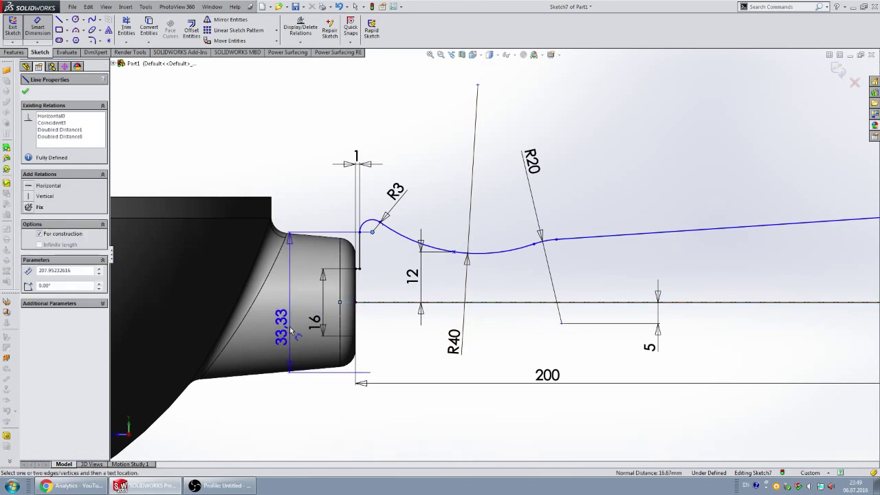
{"action": "left_click", "coordinate": [294, 330]}
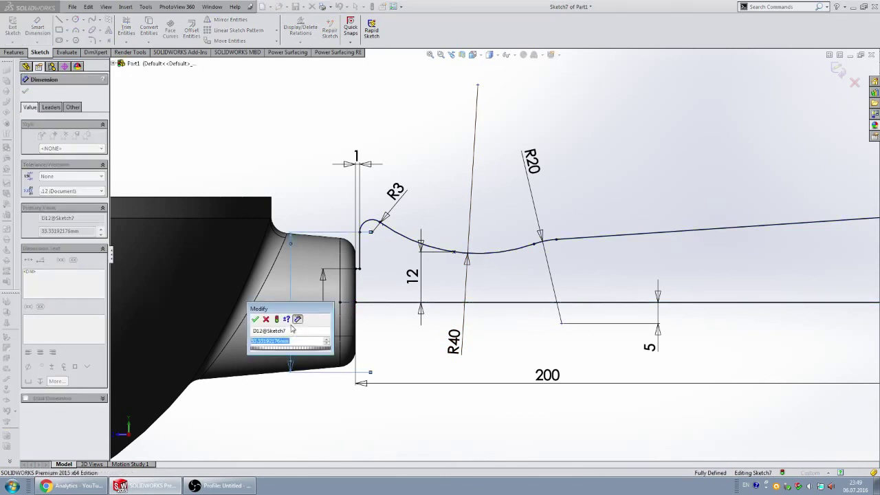
{"action": "type", "text": "30"}
{"action": "key", "text": "Return"}
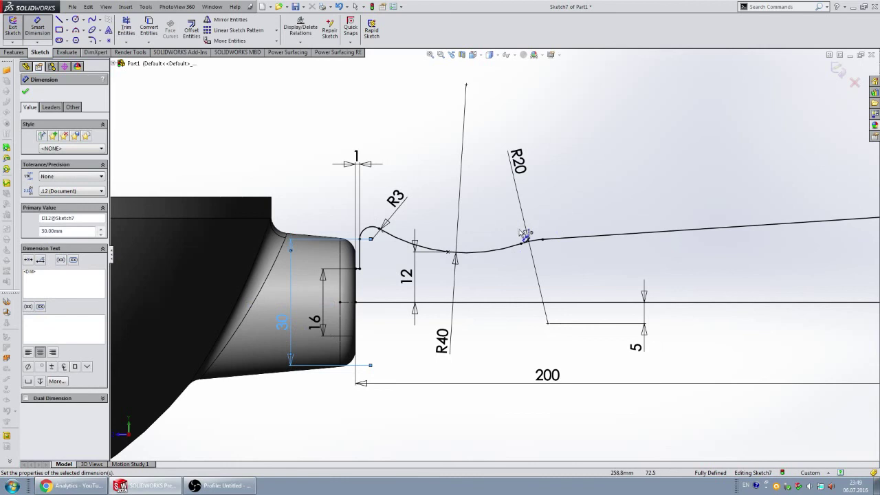
{"action": "left_click", "coordinate": [610, 166]}
{"action": "scroll", "coordinate": [612, 179], "scroll_direction": "up", "scroll_amount": 2}
{"action": "scroll", "coordinate": [626, 248], "scroll_direction": "up", "scroll_amount": 3}
{"action": "scroll", "coordinate": [580, 229], "scroll_direction": "up", "scroll_amount": 2}
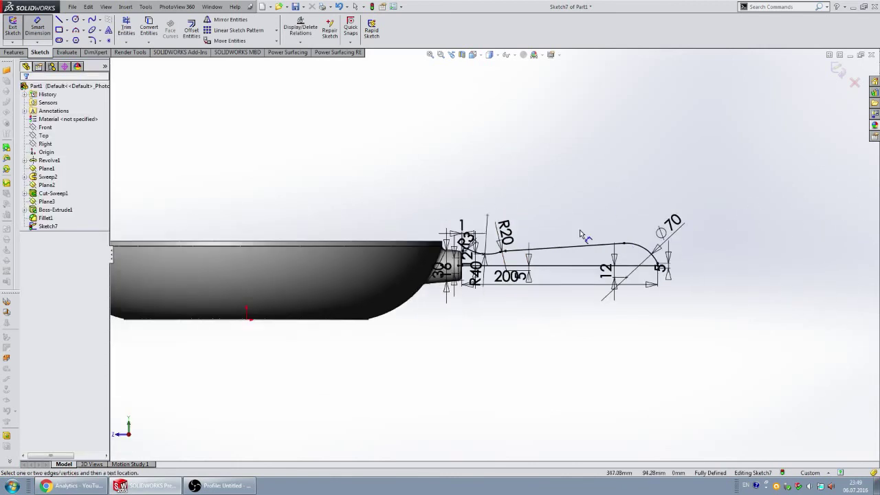
{"action": "scroll", "coordinate": [527, 282], "scroll_direction": "down", "scroll_amount": 2}
{"action": "left_click", "coordinate": [837, 70]}
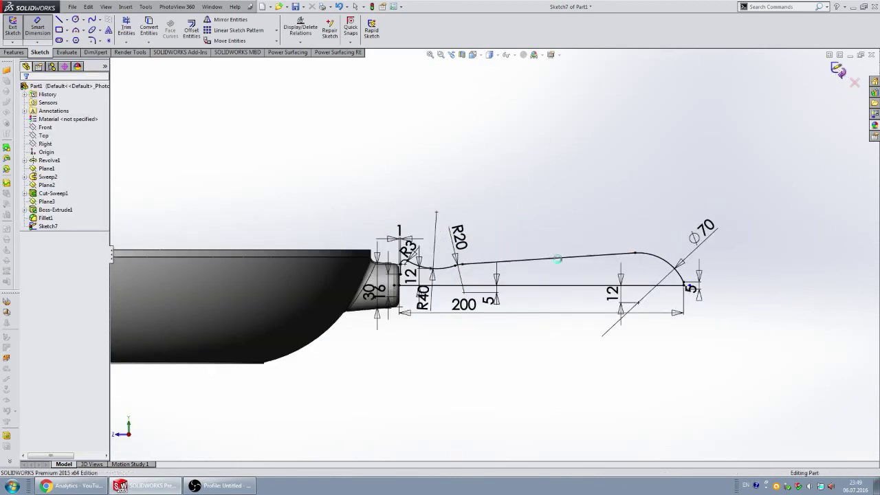
- Revolve Sketch7 360° about Line1 with Merge result, creating Revolve2
{"action": "left_click", "coordinate": [11, 55]}
{"action": "left_click", "coordinate": [45, 30]}
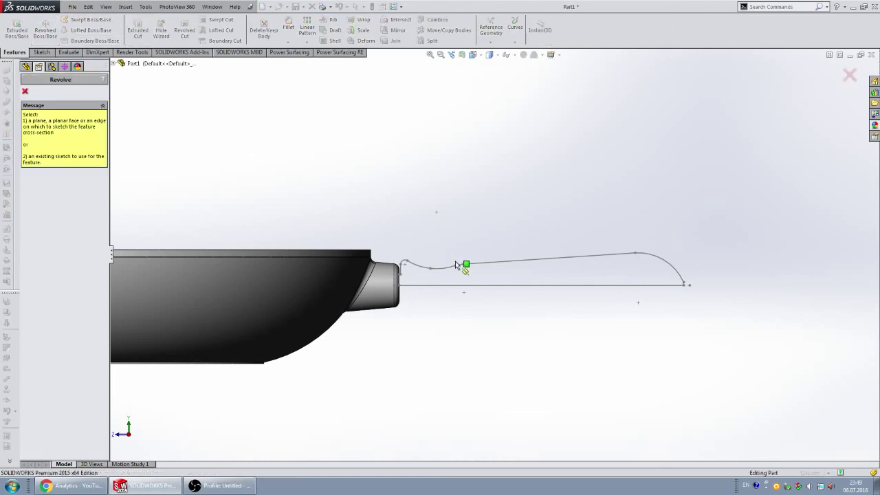
{"action": "scroll", "coordinate": [684, 293], "scroll_direction": "down", "scroll_amount": 5}
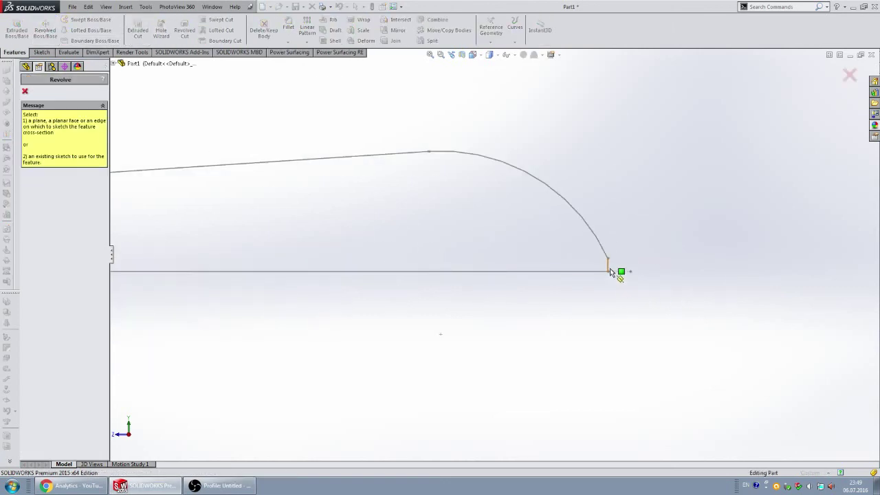
{"action": "left_click", "coordinate": [618, 273]}
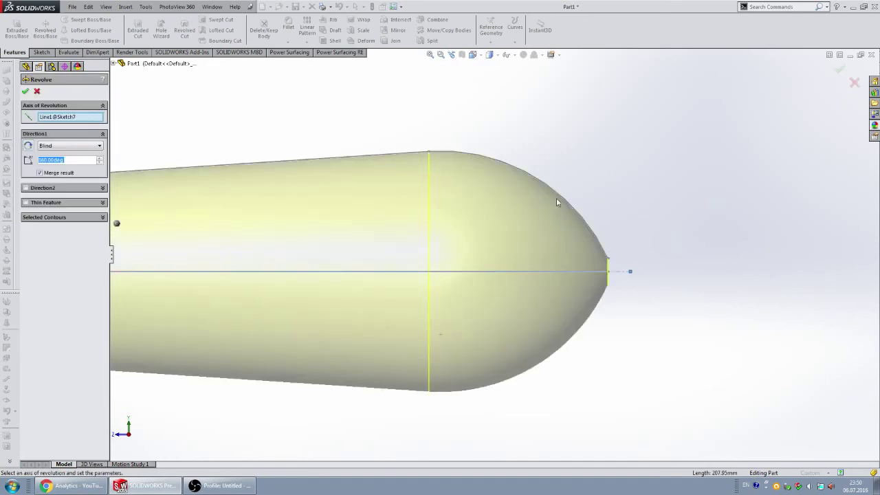
{"action": "scroll", "coordinate": [461, 262], "scroll_direction": "up", "scroll_amount": 5}
{"action": "scroll", "coordinate": [461, 262], "scroll_direction": "up", "scroll_amount": 2}
{"action": "mouse_move", "coordinate": [401, 220]}
{"action": "middle_mouse_down"}
{"action": "mouse_move", "coordinate": [346, 264]}
{"action": "mouse_move", "coordinate": [368, 277]}
{"action": "mouse_move", "coordinate": [379, 305]}
{"action": "middle_mouse_up"}
{"action": "scroll", "coordinate": [368, 273], "scroll_direction": "up", "scroll_amount": 3}
{"action": "scroll", "coordinate": [372, 275], "scroll_direction": "up", "scroll_amount": 1}
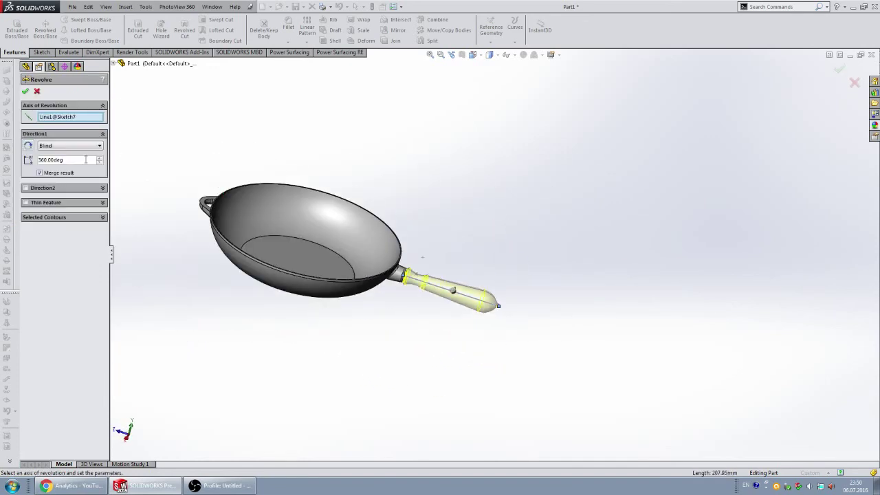
{"action": "left_click", "coordinate": [26, 91]}
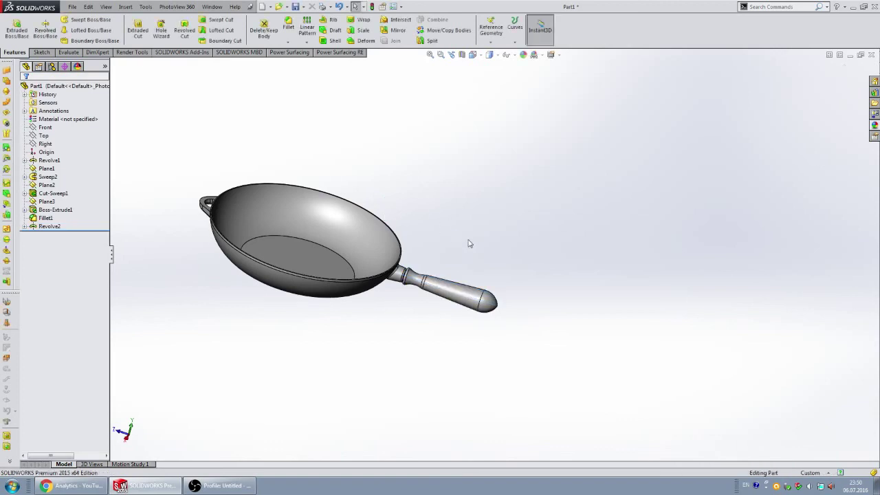
- Orbit the pan and select the new revolved handle feature
{"action": "mouse_move", "coordinate": [469, 244]}
{"action": "middle_mouse_down"}
{"action": "mouse_move", "coordinate": [399, 204]}
{"action": "mouse_move", "coordinate": [432, 210]}
{"action": "mouse_move", "coordinate": [478, 251]}
{"action": "mouse_move", "coordinate": [477, 271]}
{"action": "mouse_move", "coordinate": [468, 165]}
{"action": "mouse_move", "coordinate": [403, 269]}
{"action": "mouse_move", "coordinate": [440, 227]}
{"action": "mouse_move", "coordinate": [492, 274]}
{"action": "mouse_move", "coordinate": [477, 247]}
{"action": "mouse_move", "coordinate": [448, 252]}
{"action": "mouse_move", "coordinate": [412, 220]}
{"action": "middle_mouse_up"}
{"action": "scroll", "coordinate": [415, 288], "scroll_direction": "down", "scroll_amount": 5}
{"action": "scroll", "coordinate": [415, 288], "scroll_direction": "up", "scroll_amount": 5}
{"action": "scroll", "coordinate": [399, 199], "scroll_direction": "up", "scroll_amount": 2}
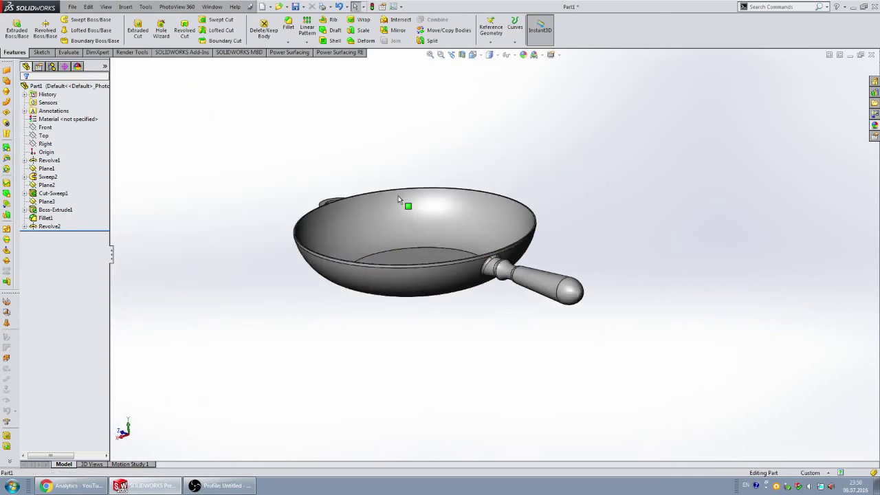
{"action": "mouse_move", "coordinate": [398, 156]}
{"action": "middle_mouse_down"}
{"action": "mouse_move", "coordinate": [438, 196]}
{"action": "mouse_move", "coordinate": [472, 261]}
{"action": "middle_mouse_up"}
{"action": "scroll", "coordinate": [547, 275], "scroll_direction": "down", "scroll_amount": 2}
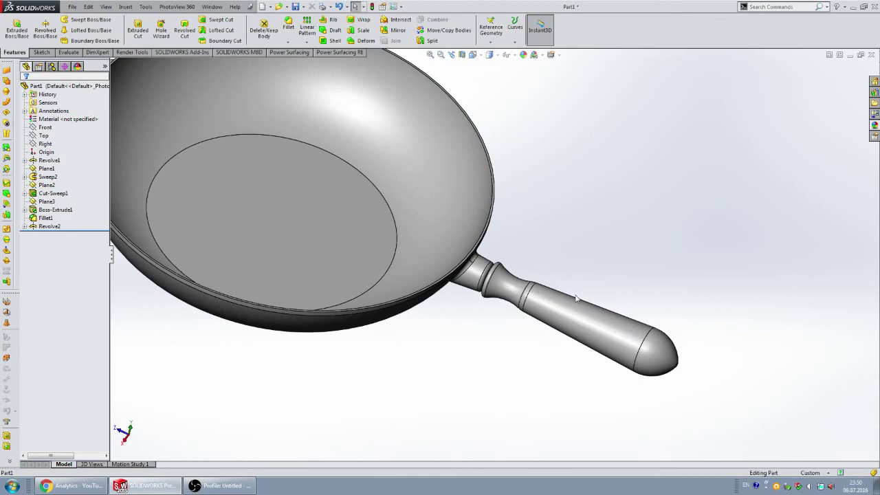
{"action": "scroll", "coordinate": [547, 274], "scroll_direction": "down", "scroll_amount": 2}
{"action": "left_click", "coordinate": [49, 226]}
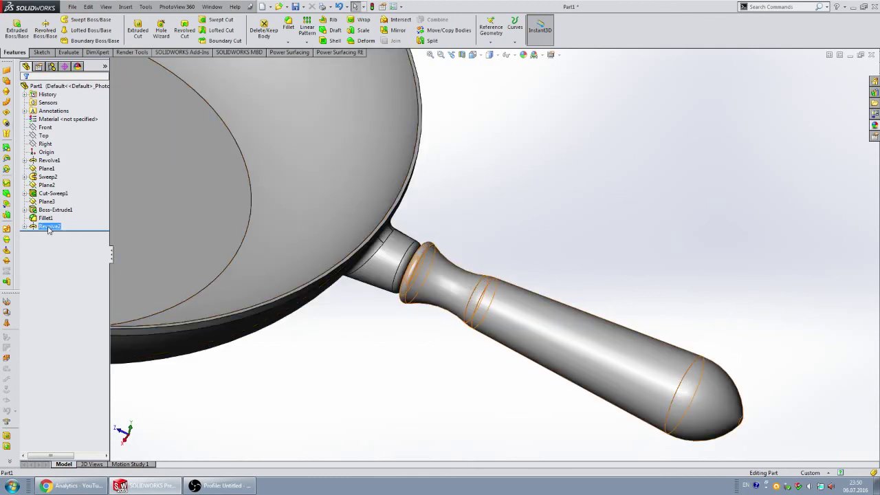
{"action": "scroll", "coordinate": [481, 261], "scroll_direction": "down", "scroll_amount": 2}
{"action": "scroll", "coordinate": [389, 275], "scroll_direction": "down", "scroll_amount": 2}
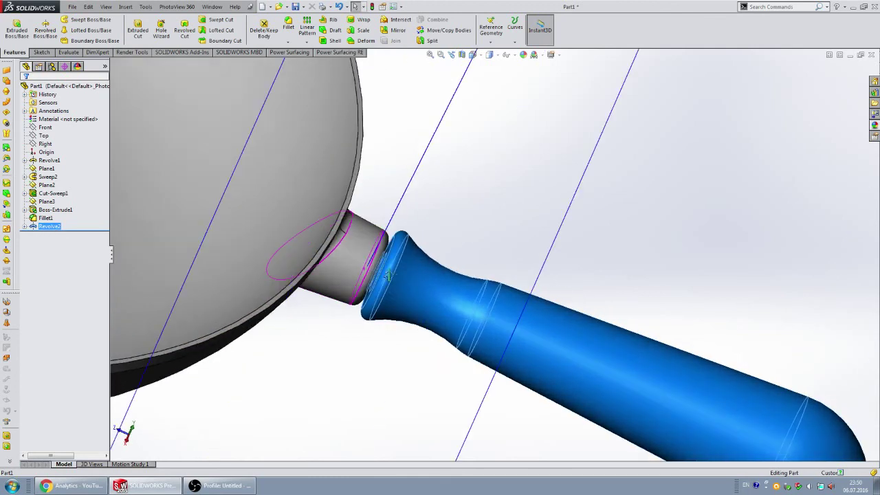
{"action": "scroll", "coordinate": [389, 275], "scroll_direction": "down", "scroll_amount": 2}
{"action": "scroll", "coordinate": [409, 255], "scroll_direction": "down", "scroll_amount": 2}
{"action": "scroll", "coordinate": [399, 254], "scroll_direction": "down", "scroll_amount": 2}
{"action": "scroll", "coordinate": [379, 244], "scroll_direction": "down", "scroll_amount": 2}
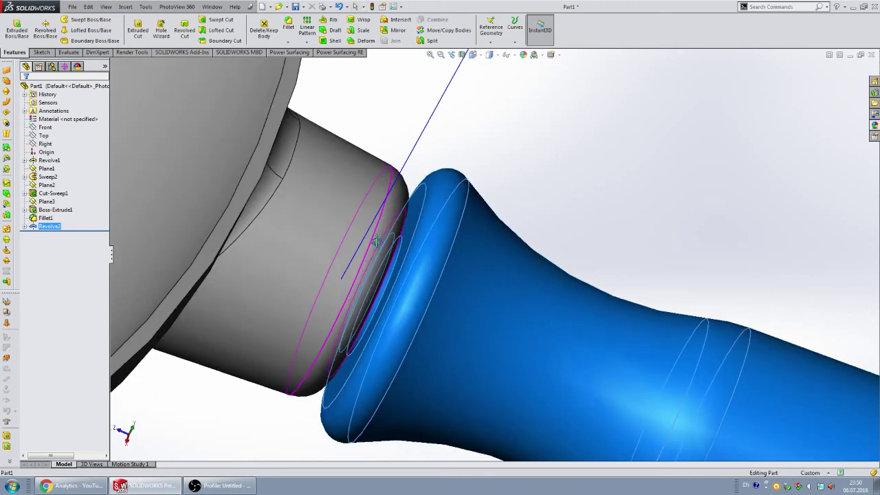
- Multi-select the handle's base ring, neck, shaft and rounded end cap faces
{"action": "middle_click_drag", "start_coordinate": [376, 241], "coordinate": [464, 262]}
{"action": "scroll", "coordinate": [464, 262], "scroll_direction": "down", "scroll_amount": 2}
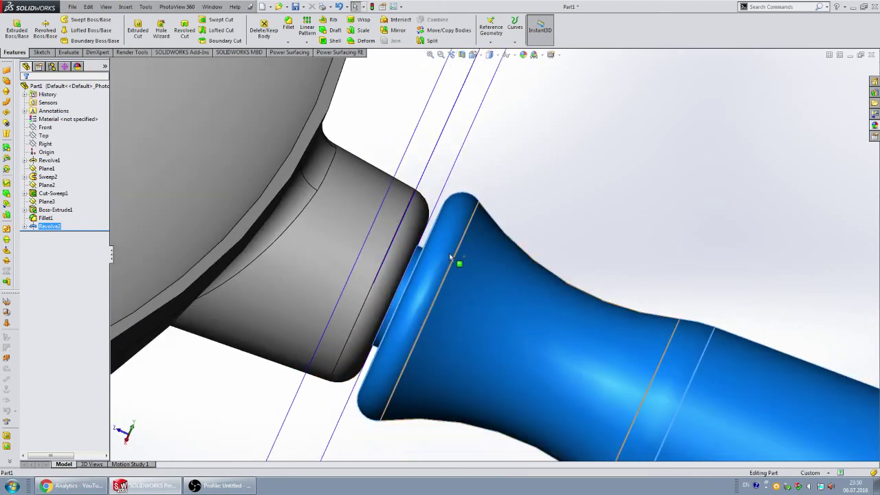
{"action": "scroll", "coordinate": [450, 257], "scroll_direction": "down", "scroll_amount": 2}
{"action": "mouse_move", "coordinate": [536, 142]}
{"action": "middle_mouse_down"}
{"action": "mouse_move", "coordinate": [507, 212]}
{"action": "mouse_move", "coordinate": [429, 222]}
{"action": "middle_mouse_up"}
{"action": "left_click", "coordinate": [429, 222]}
{"action": "left_click", "coordinate": [450, 218]}
{"action": "scroll", "coordinate": [514, 265], "scroll_direction": "up", "scroll_amount": 3}
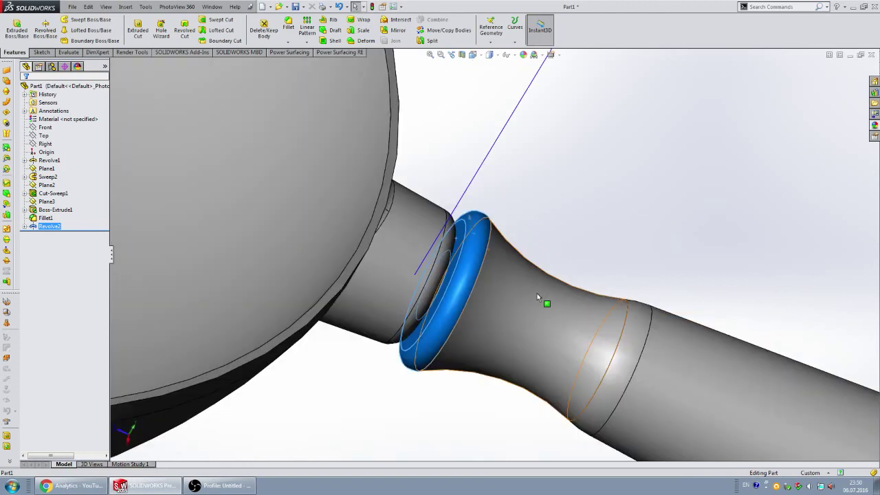
{"action": "left_click", "coordinate": [537, 293]}
{"action": "left_click", "coordinate": [671, 336]}
{"action": "scroll", "coordinate": [677, 335], "scroll_direction": "up", "scroll_amount": 4}
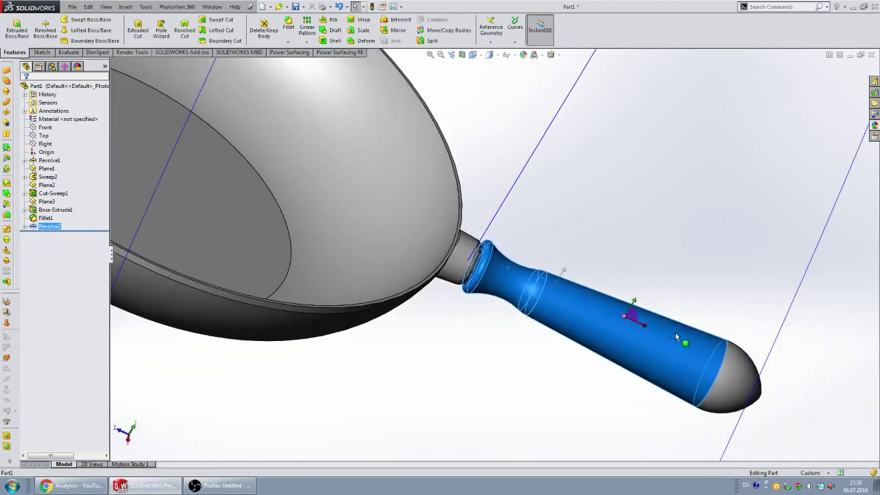
{"action": "middle_click_drag", "start_coordinate": [675, 332], "coordinate": [745, 365]}
{"action": "left_click", "coordinate": [745, 364]}
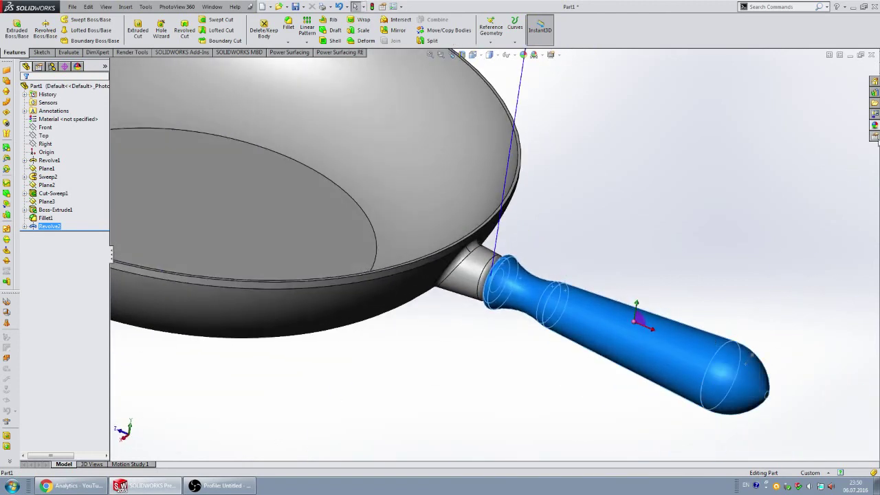
{"action": "left_click", "coordinate": [875, 126]}
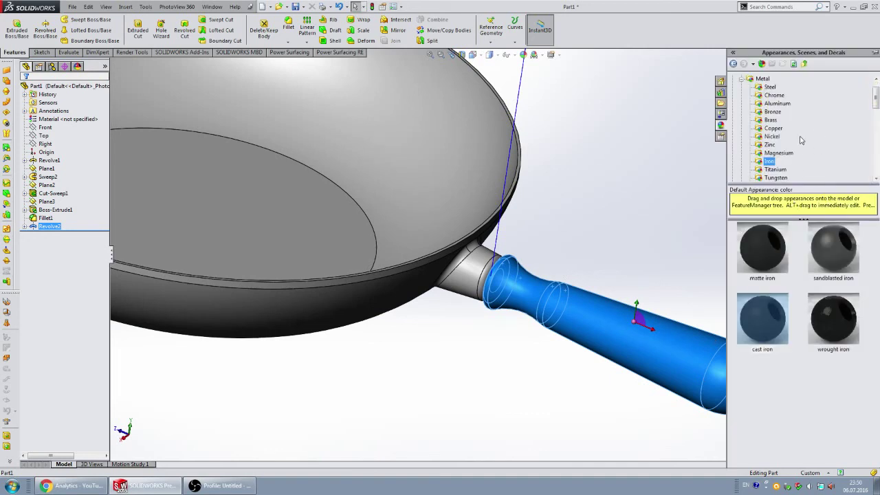
- Apply 'varnished japanese oak' from Organic > Wood > Oak to the selected handle faces
{"action": "key", "text": "f"}
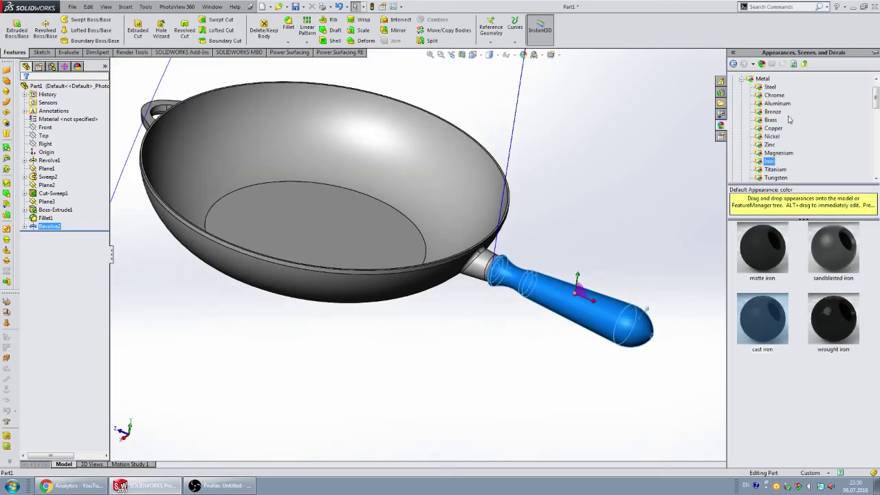
{"action": "mouse_move", "coordinate": [877, 99]}
{"action": "left_mouse_down"}
{"action": "mouse_move", "coordinate": [877, 146]}
{"action": "mouse_move", "coordinate": [877, 136]}
{"action": "left_mouse_up"}
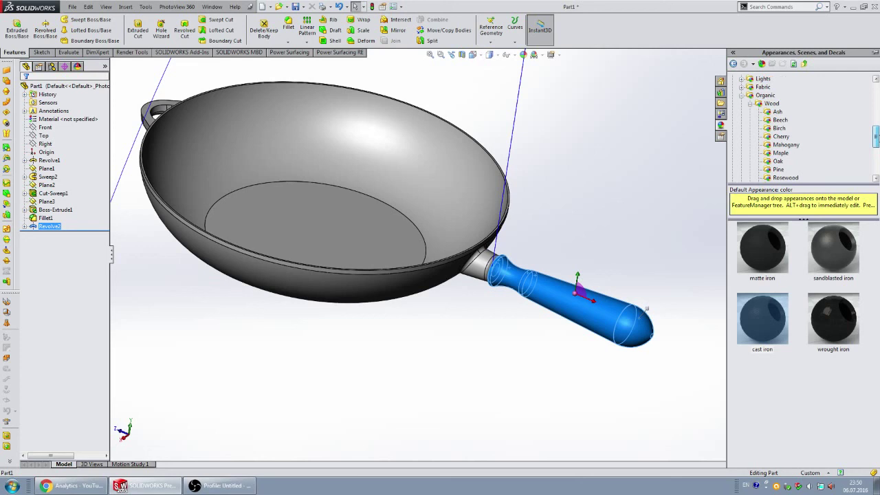
{"action": "scroll", "coordinate": [862, 135], "scroll_direction": "down", "scroll_amount": 1}
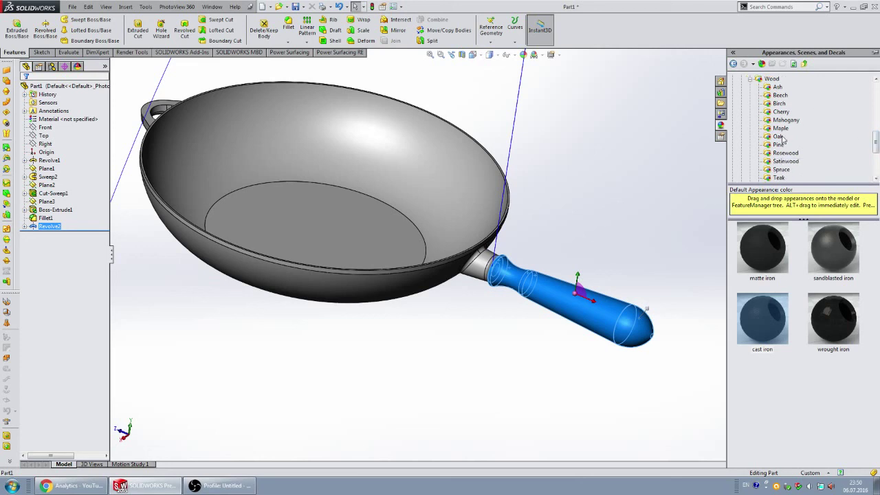
{"action": "left_click", "coordinate": [778, 136]}
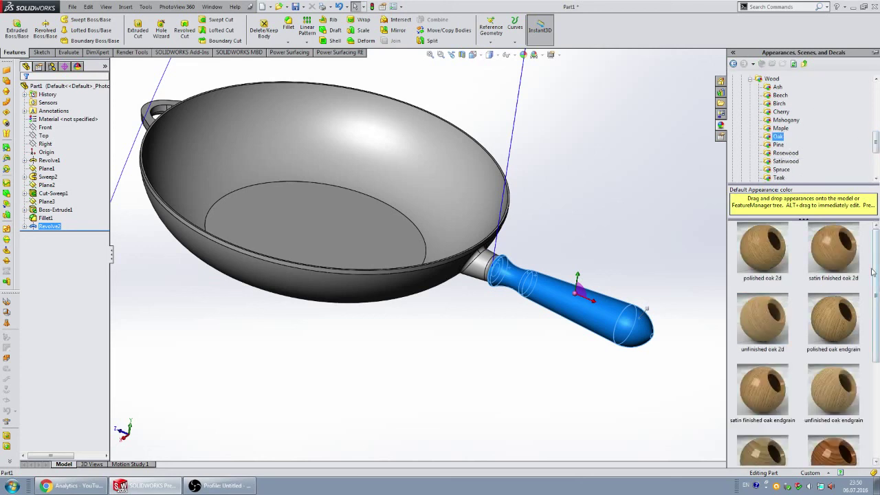
{"action": "scroll", "coordinate": [834, 413], "scroll_direction": "down", "scroll_amount": 5}
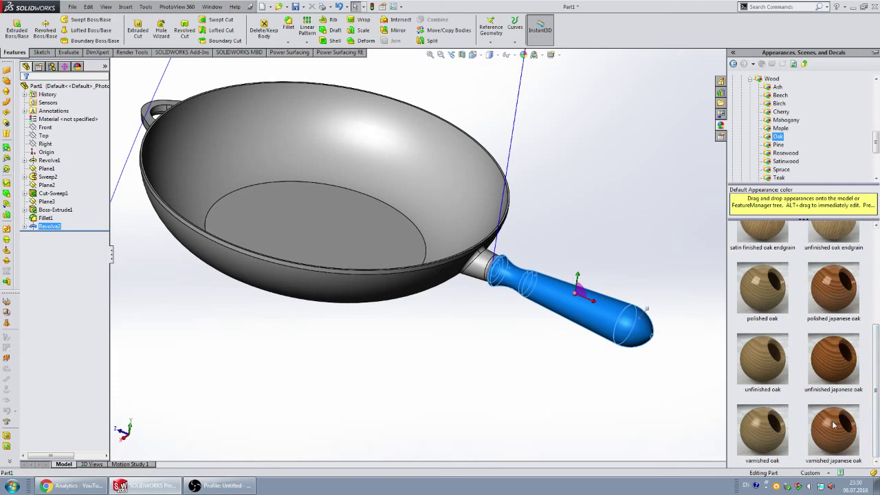
{"action": "left_click_drag", "start_coordinate": [833, 424], "coordinate": [606, 306]}
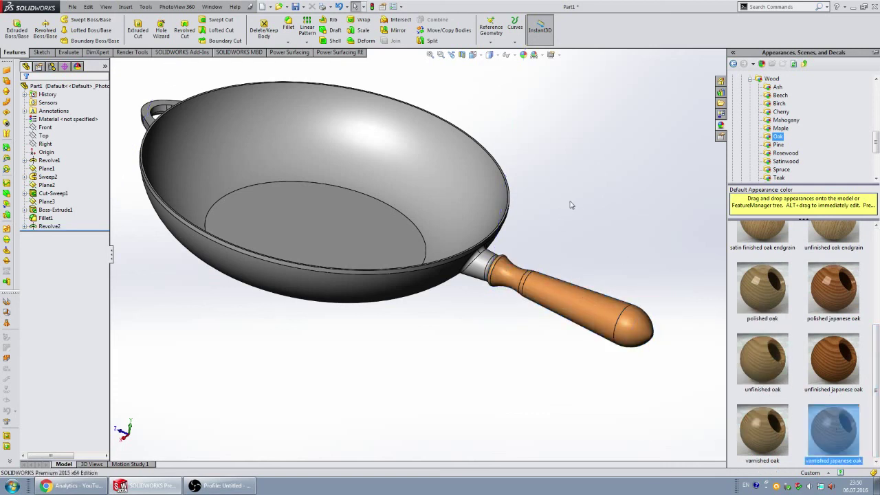
- Select Revolve1, Sweep2, Cut-Sweep1, Boss-Extrude1 and Fillet1 together
{"action": "left_click", "coordinate": [311, 157]}
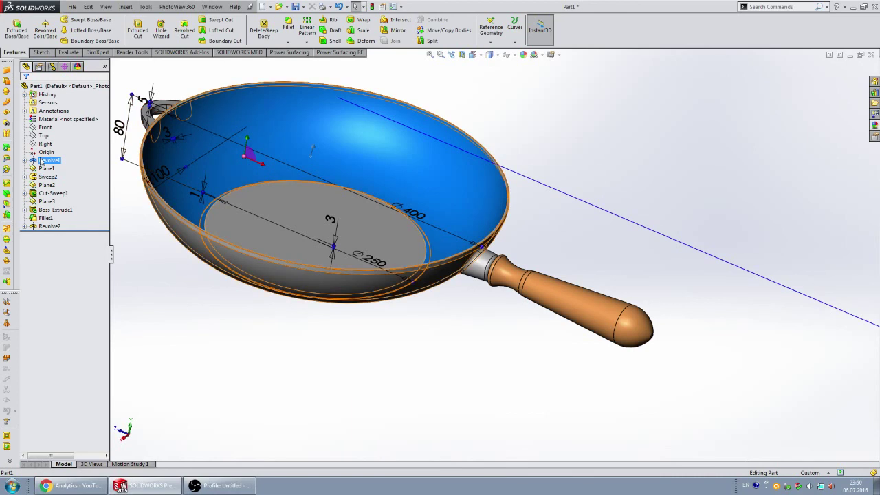
{"action": "left_click", "coordinate": [43, 193], "text": "ctrl"}
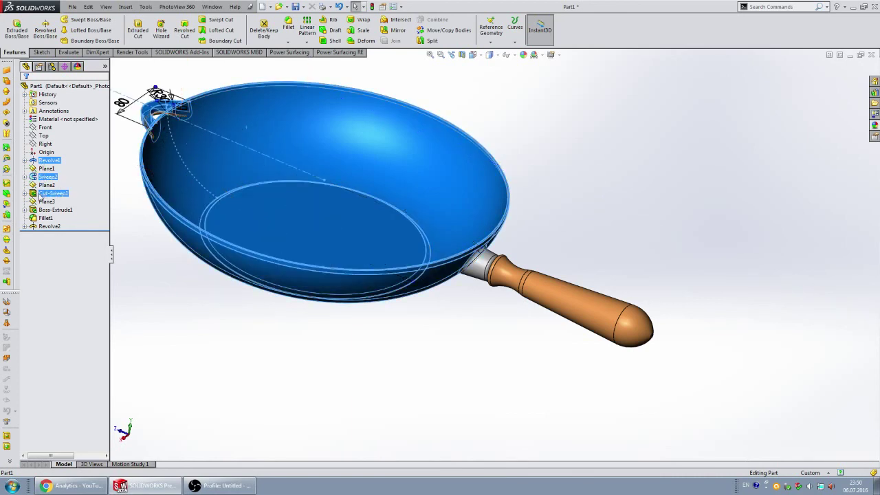
{"action": "left_click", "coordinate": [43, 202], "text": "ctrl"}
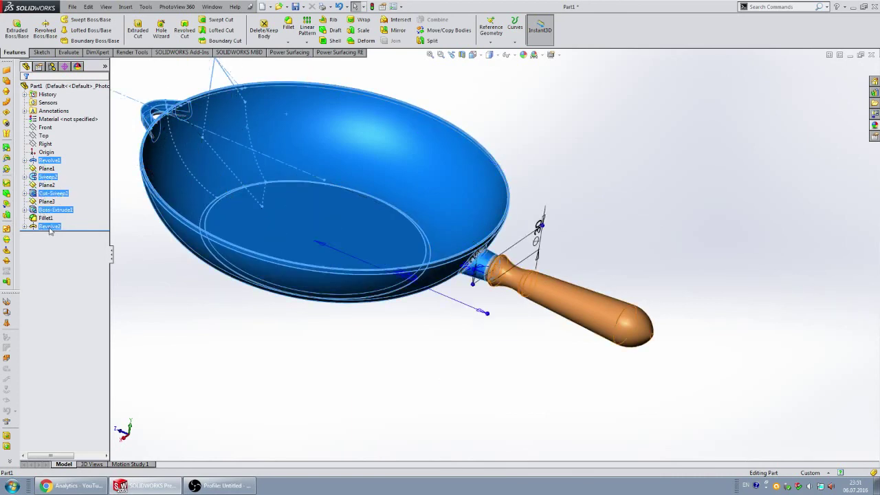
{"action": "left_click", "coordinate": [42, 217], "text": "ctrl"}
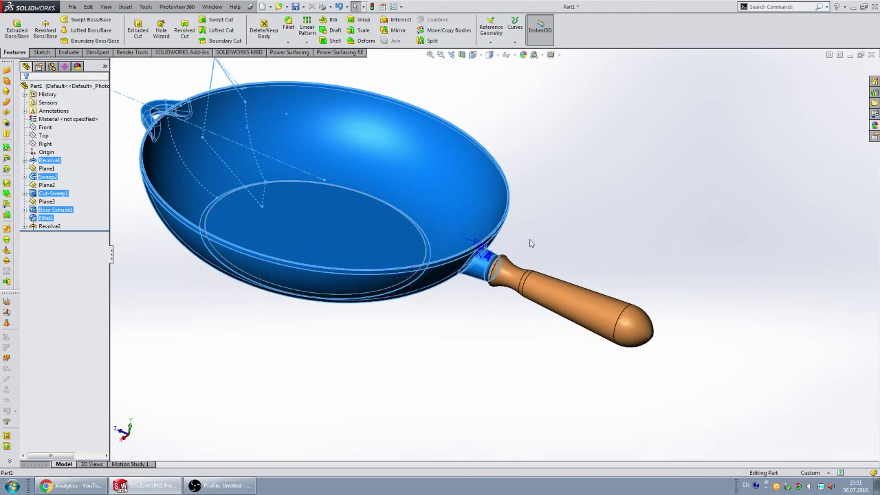
{"action": "scroll", "coordinate": [504, 258], "scroll_direction": "up", "scroll_amount": 2}
{"action": "scroll", "coordinate": [498, 247], "scroll_direction": "up", "scroll_amount": 3}
{"action": "scroll", "coordinate": [509, 247], "scroll_direction": "up", "scroll_amount": 2}
{"action": "scroll", "coordinate": [480, 279], "scroll_direction": "up", "scroll_amount": 2}
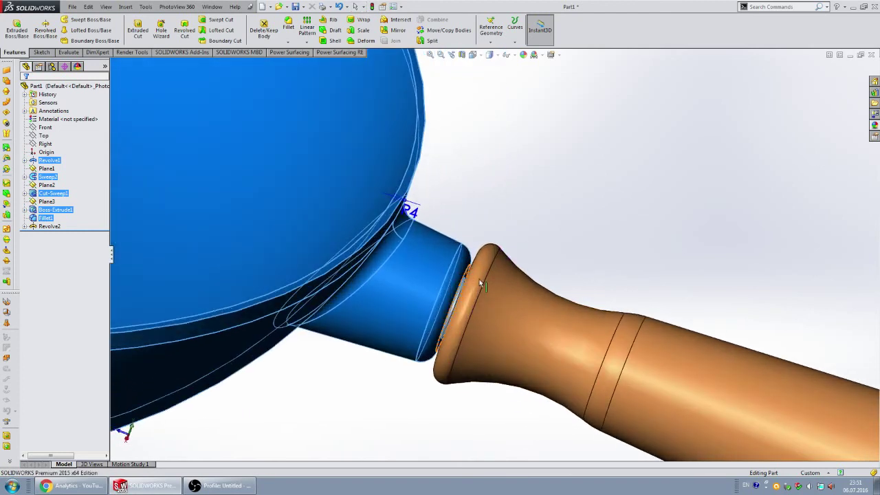
{"action": "scroll", "coordinate": [462, 283], "scroll_direction": "up", "scroll_amount": 2}
{"action": "scroll", "coordinate": [464, 282], "scroll_direction": "up", "scroll_amount": 2}
{"action": "scroll", "coordinate": [464, 282], "scroll_direction": "up", "scroll_amount": 2}
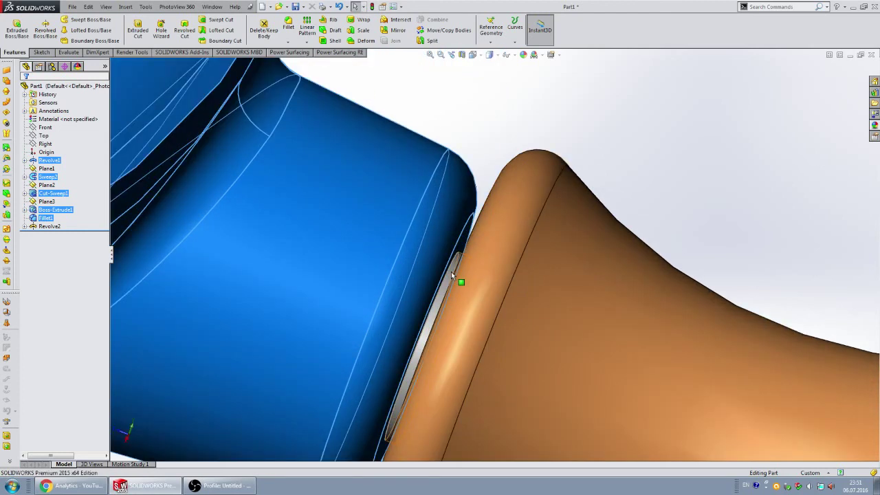
{"action": "left_click", "coordinate": [452, 271], "text": "ctrl"}
{"action": "key", "text": "f"}
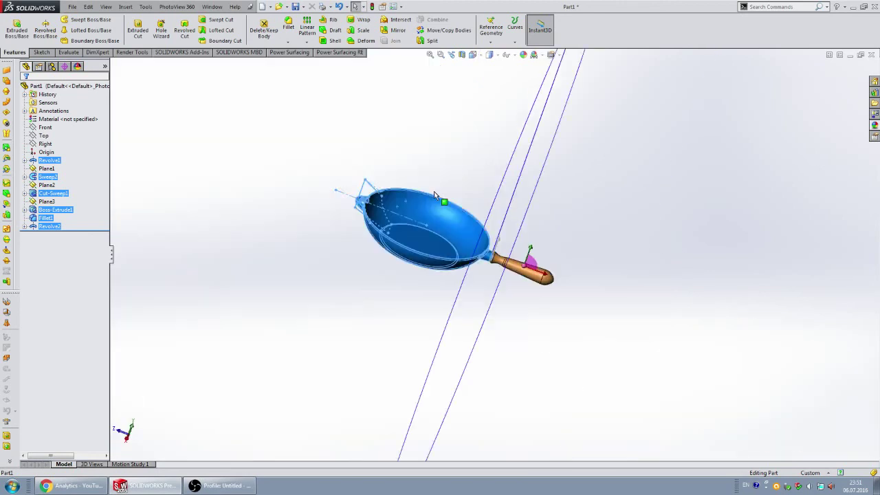
{"action": "middle_click_drag", "start_coordinate": [446, 200], "coordinate": [474, 229]}
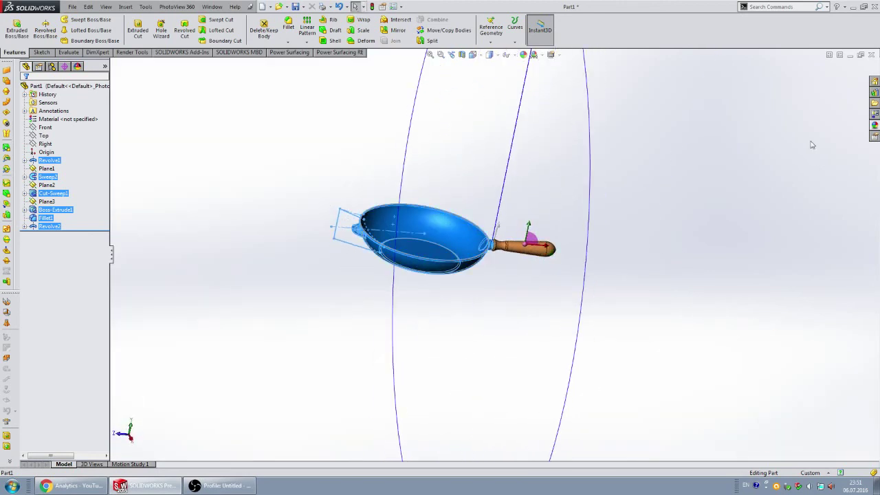
- Apply the 'cast iron' appearance from Metal > Iron to them
{"action": "left_click", "coordinate": [877, 128]}
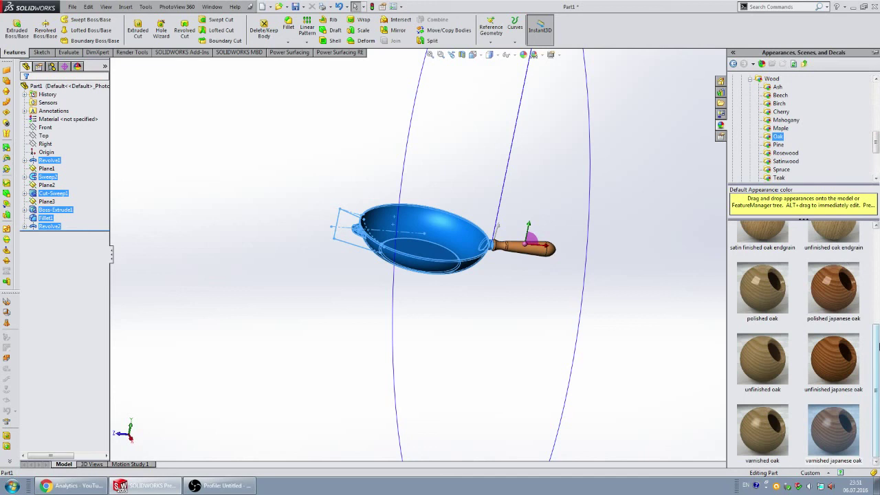
{"action": "mouse_move", "coordinate": [877, 144]}
{"action": "left_mouse_down"}
{"action": "mouse_move", "coordinate": [877, 93]}
{"action": "mouse_move", "coordinate": [877, 103]}
{"action": "left_mouse_up"}
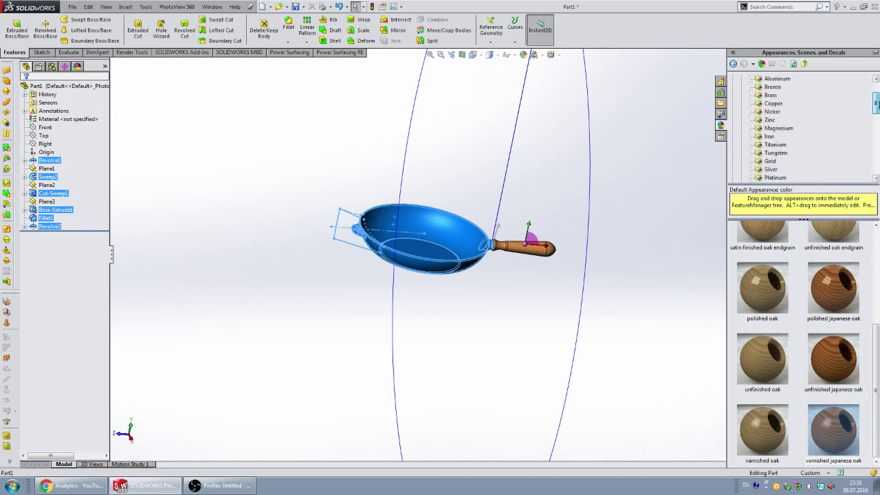
{"action": "left_click", "coordinate": [769, 137]}
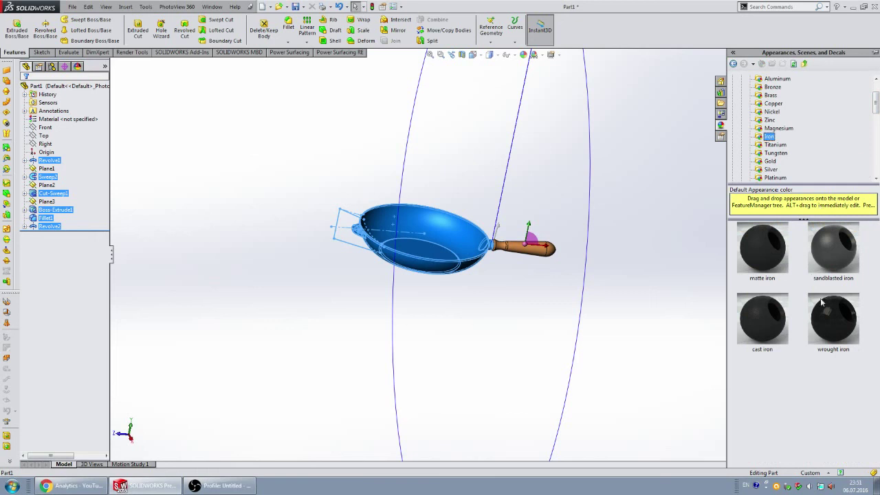
{"action": "double_click", "coordinate": [758, 322]}
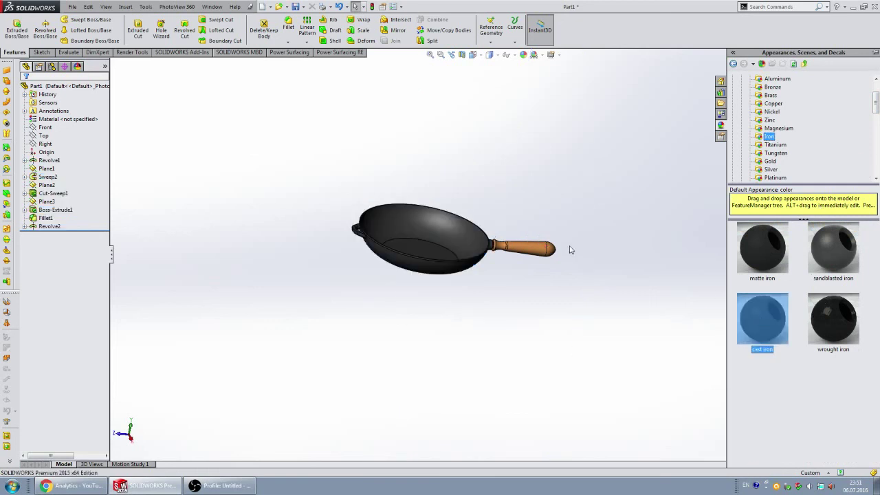
- Orbit and zoom around the finished cast-iron pan with its oak handle
{"action": "mouse_move", "coordinate": [478, 255]}
{"action": "middle_mouse_down"}
{"action": "mouse_move", "coordinate": [509, 186]}
{"action": "mouse_move", "coordinate": [436, 161]}
{"action": "mouse_move", "coordinate": [505, 174]}
{"action": "mouse_move", "coordinate": [503, 158]}
{"action": "mouse_move", "coordinate": [517, 197]}
{"action": "mouse_move", "coordinate": [427, 244]}
{"action": "middle_mouse_up"}
{"action": "scroll", "coordinate": [428, 244], "scroll_direction": "down", "scroll_amount": 4}
{"action": "mouse_move", "coordinate": [603, 319]}
{"action": "middle_mouse_down"}
{"action": "mouse_move", "coordinate": [588, 117]}
{"action": "mouse_move", "coordinate": [583, 193]}
{"action": "mouse_move", "coordinate": [617, 242]}
{"action": "mouse_move", "coordinate": [669, 287]}
{"action": "mouse_move", "coordinate": [658, 280]}
{"action": "mouse_move", "coordinate": [550, 320]}
{"action": "mouse_move", "coordinate": [558, 345]}
{"action": "mouse_move", "coordinate": [534, 299]}
{"action": "middle_mouse_up"}
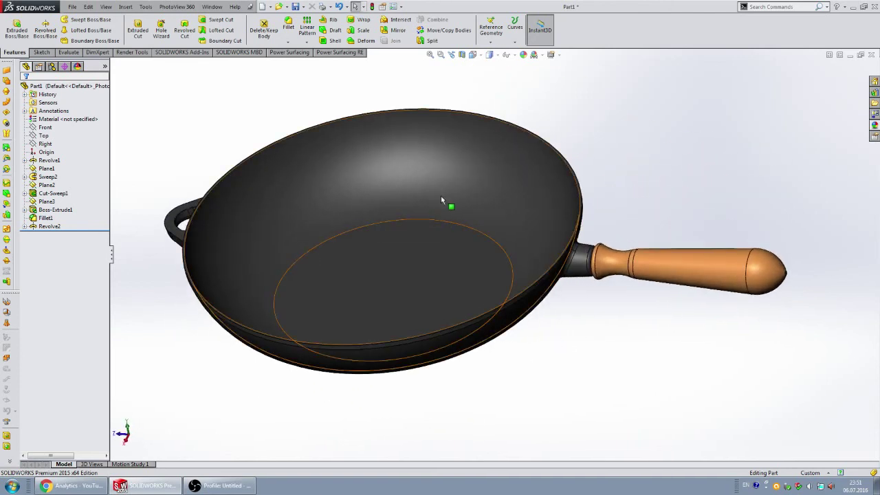